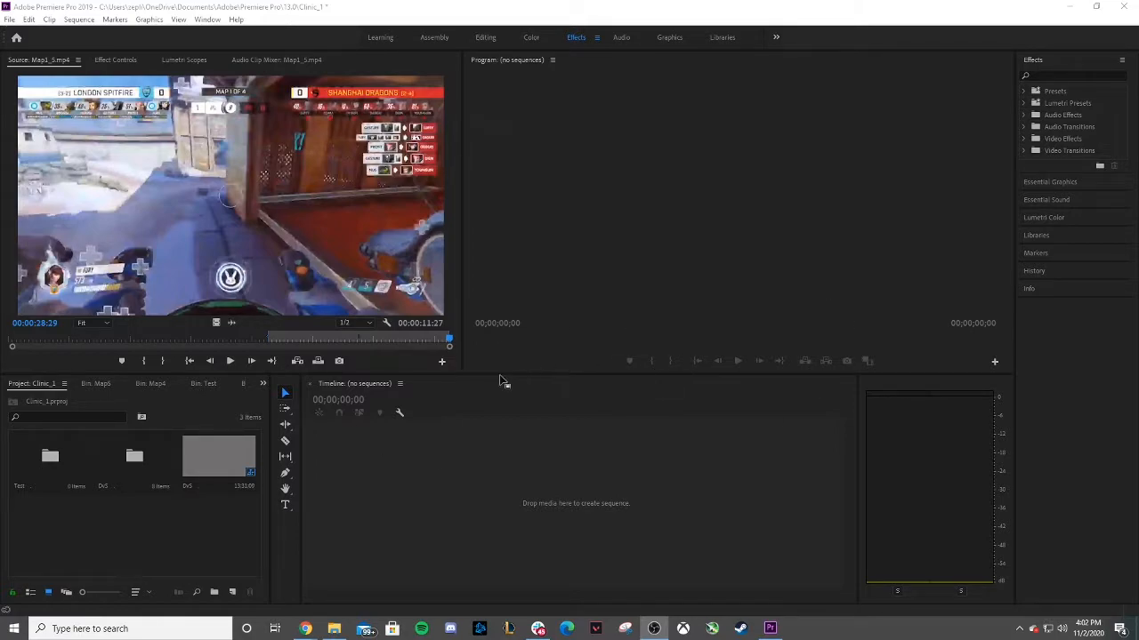
Open the DVS sequence, play it briefly, then close its timeline.
{"action": "double_click", "coordinate": [220, 453]}
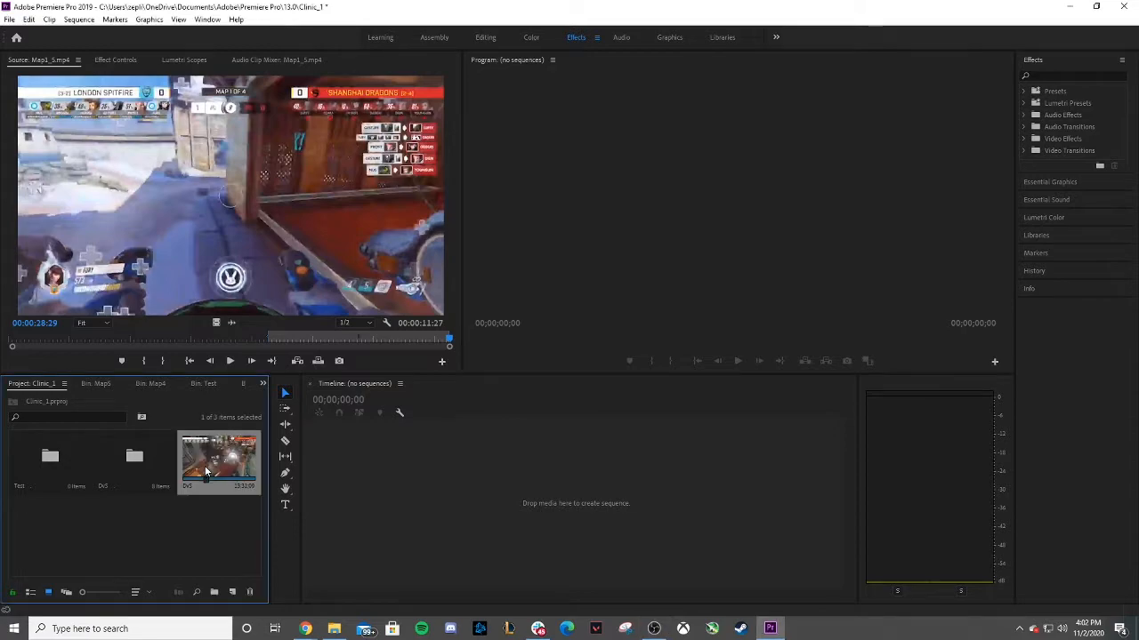
{"action": "left_click", "coordinate": [738, 363]}
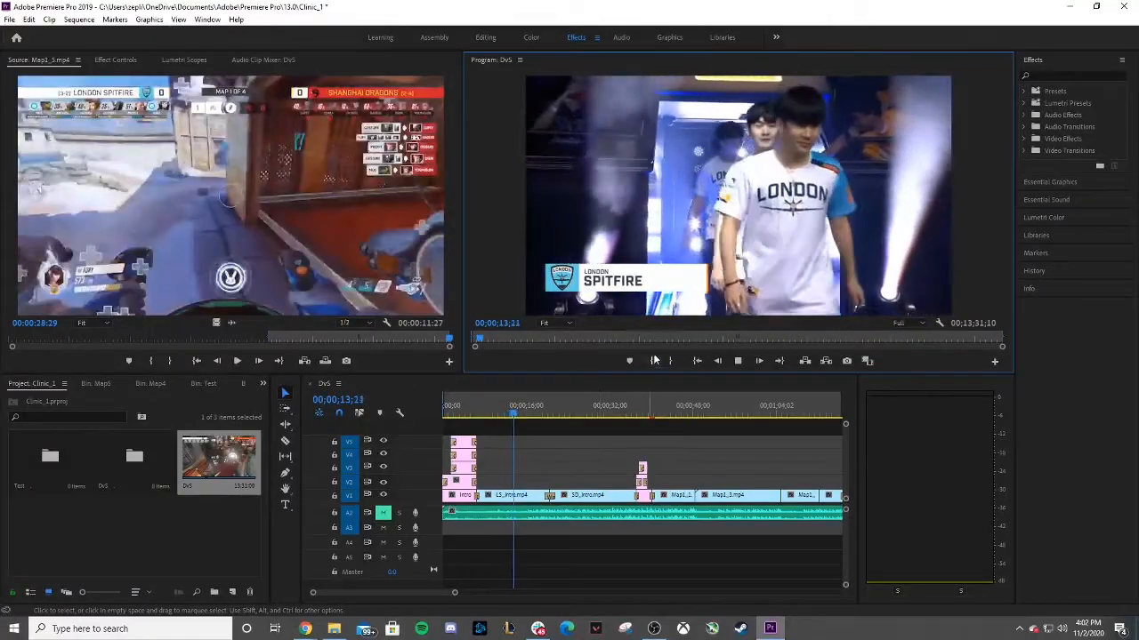
{"action": "left_click", "coordinate": [741, 357]}
{"action": "double_click", "coordinate": [149, 531]}
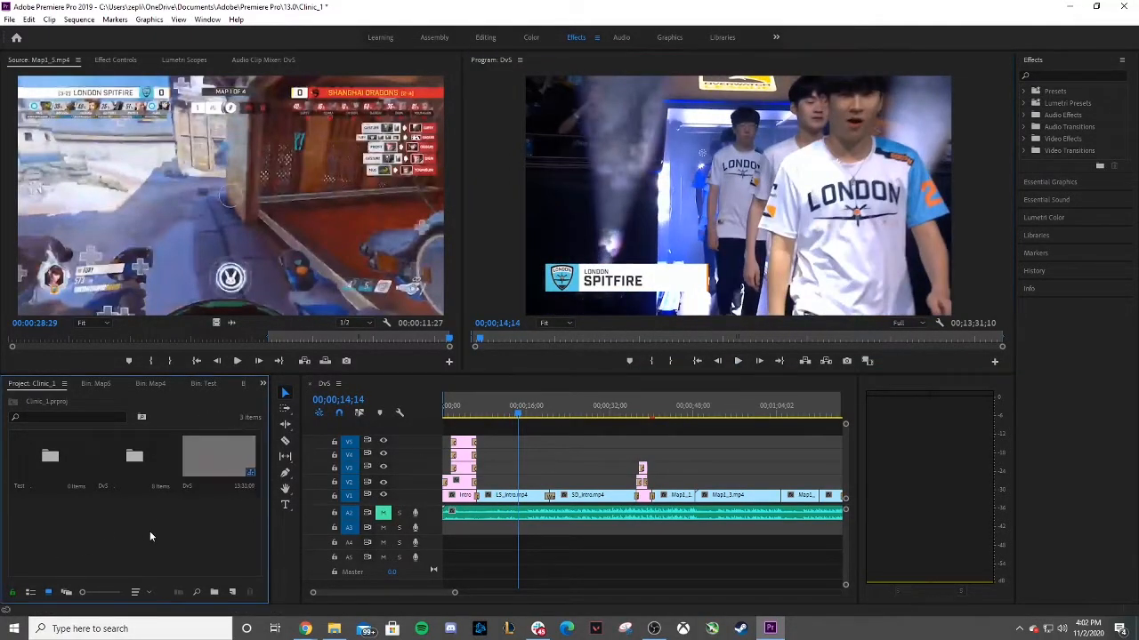
{"action": "left_click", "coordinate": [527, 341]}
{"action": "left_click", "coordinate": [310, 385]}
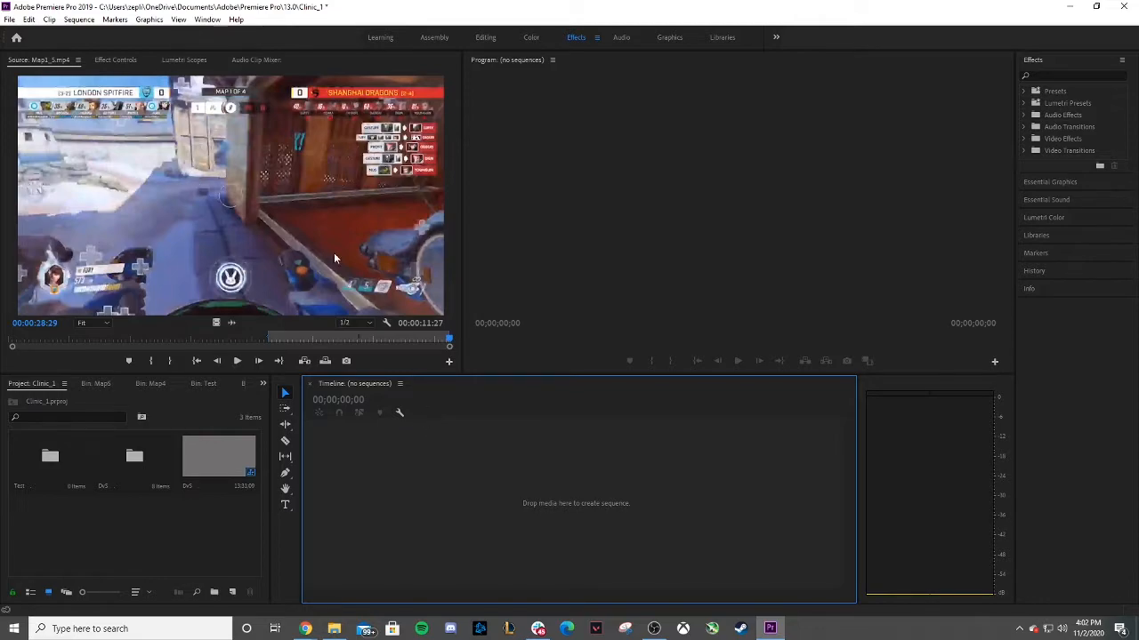
Scrub through the Map1_3.mp4 clip in the source monitor.
{"action": "left_click", "coordinate": [223, 340]}
{"action": "left_click", "coordinate": [252, 342]}
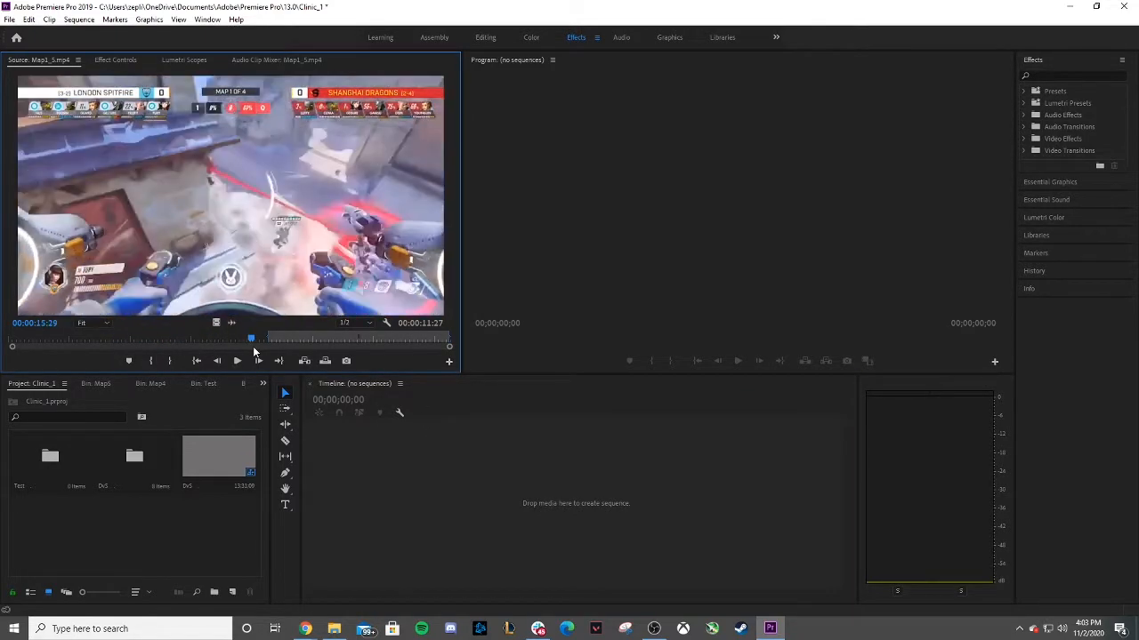
{"action": "left_click_drag", "start_coordinate": [248, 344], "coordinate": [207, 336]}
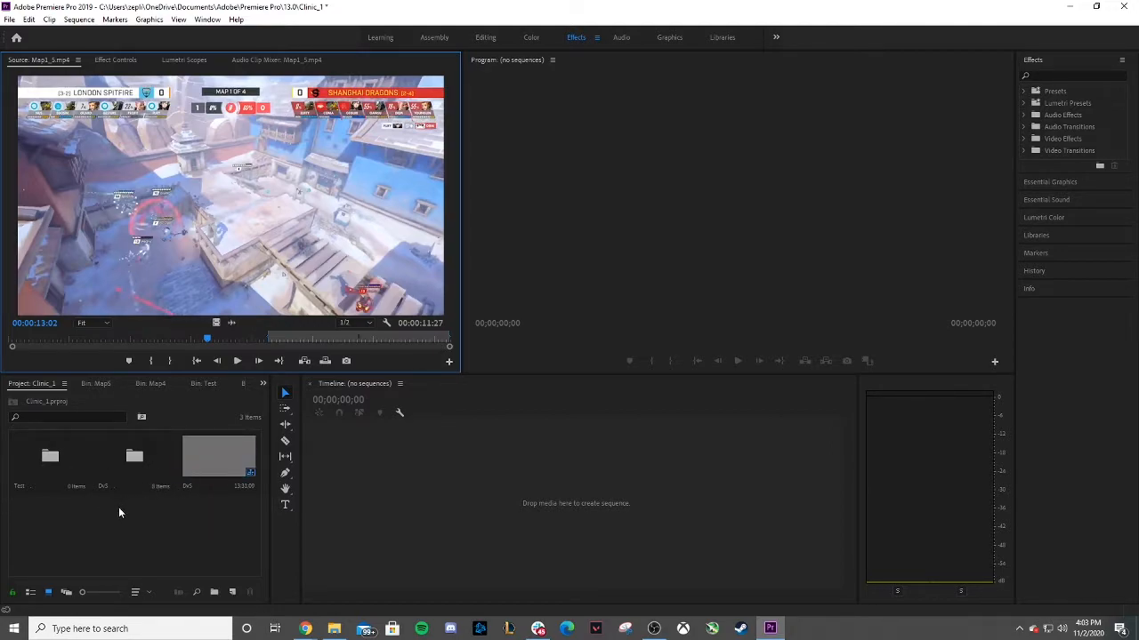
Create a new sequence from the Custom preset with 1920x1080 frame size and 29.97 fps timebase.
{"action": "right_click", "coordinate": [90, 523]}
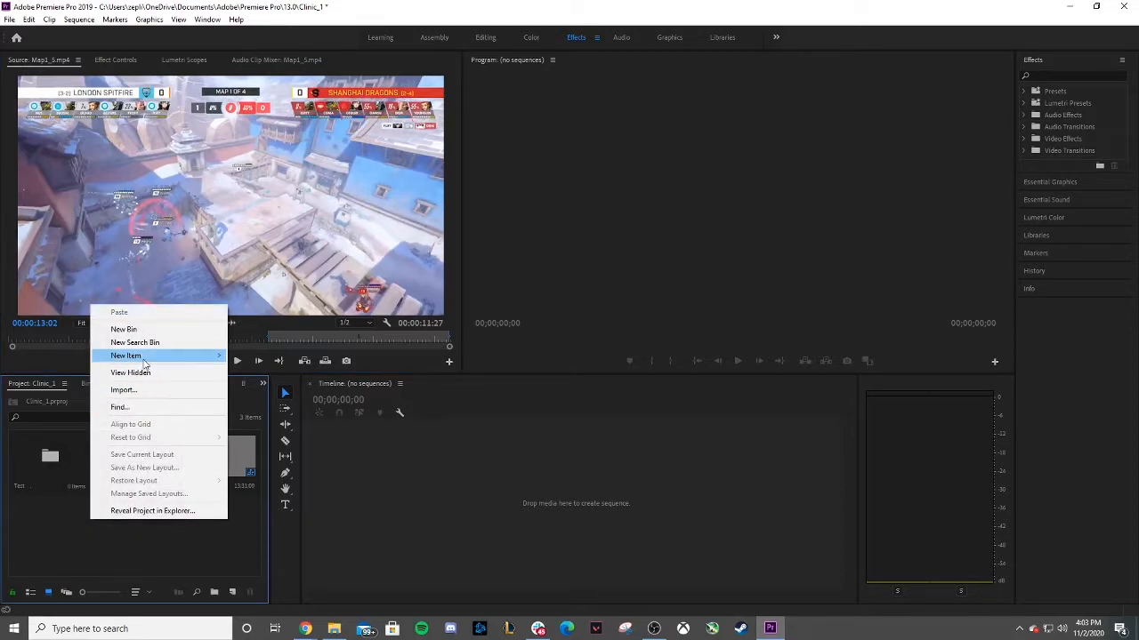
{"action": "mouse_move", "coordinate": [135, 358]}
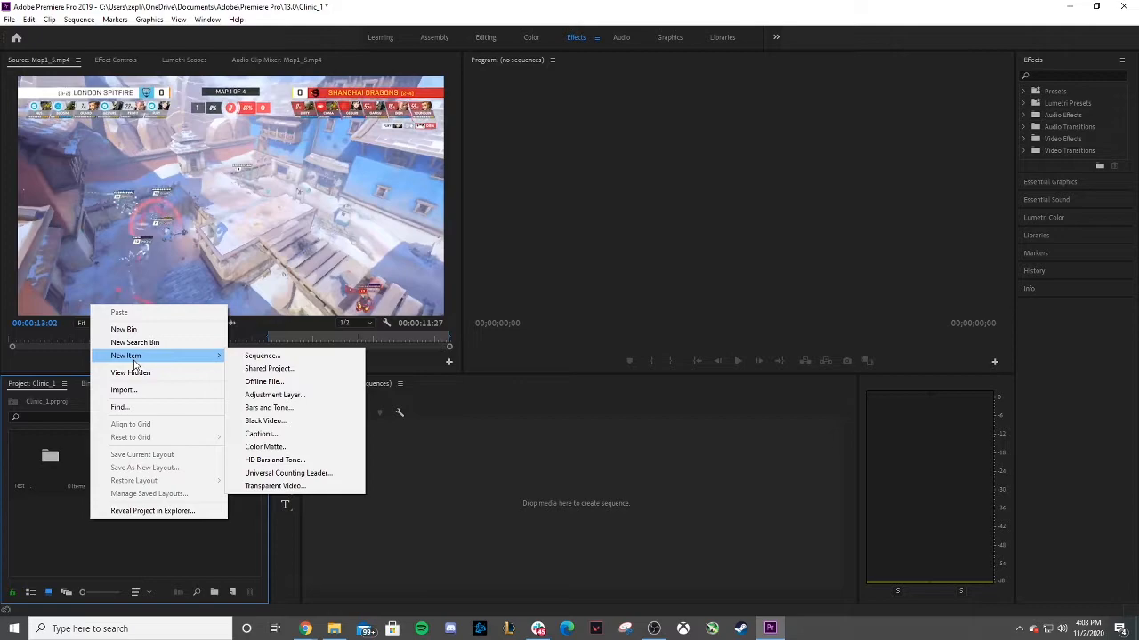
{"action": "left_click", "coordinate": [31, 518]}
{"action": "right_click", "coordinate": [31, 518]}
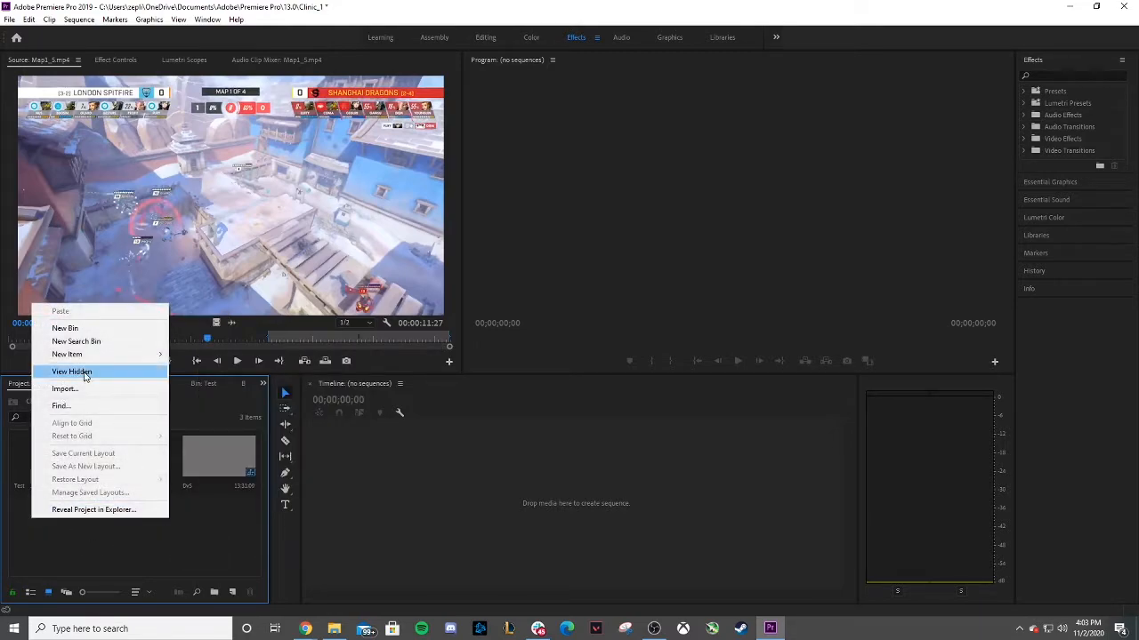
{"action": "mouse_move", "coordinate": [82, 361]}
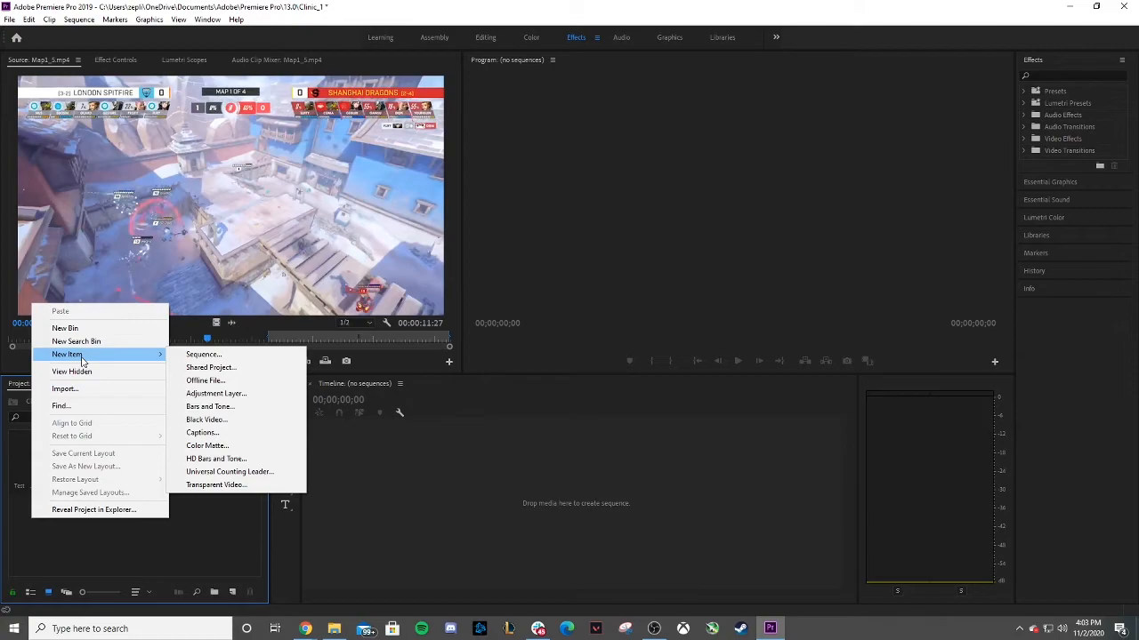
{"action": "left_click", "coordinate": [198, 355]}
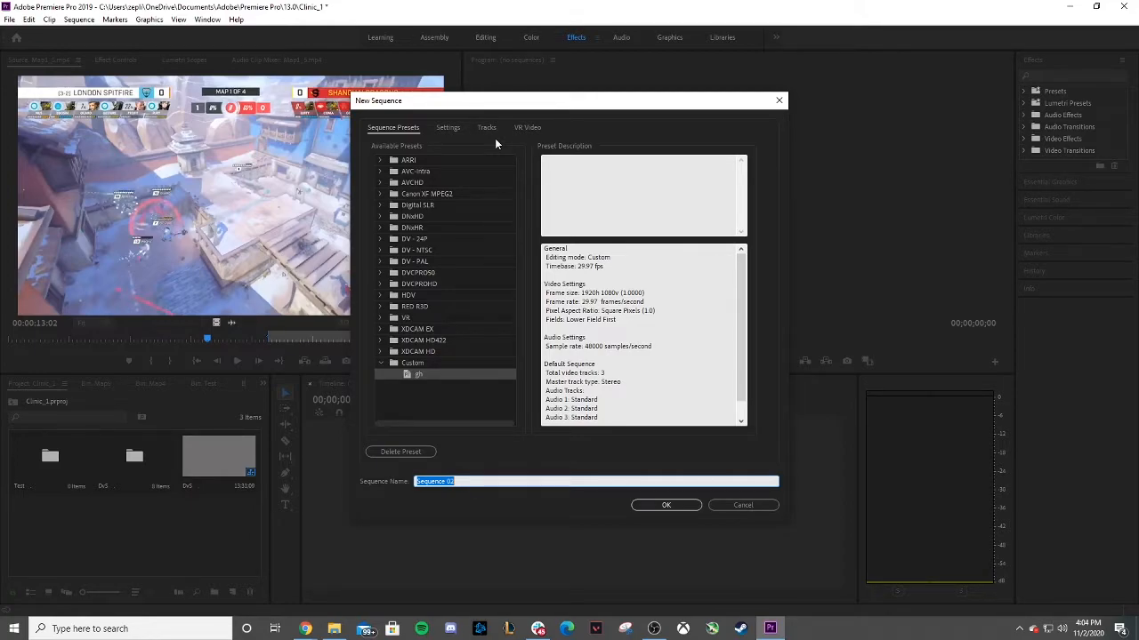
{"action": "left_click", "coordinate": [452, 128]}
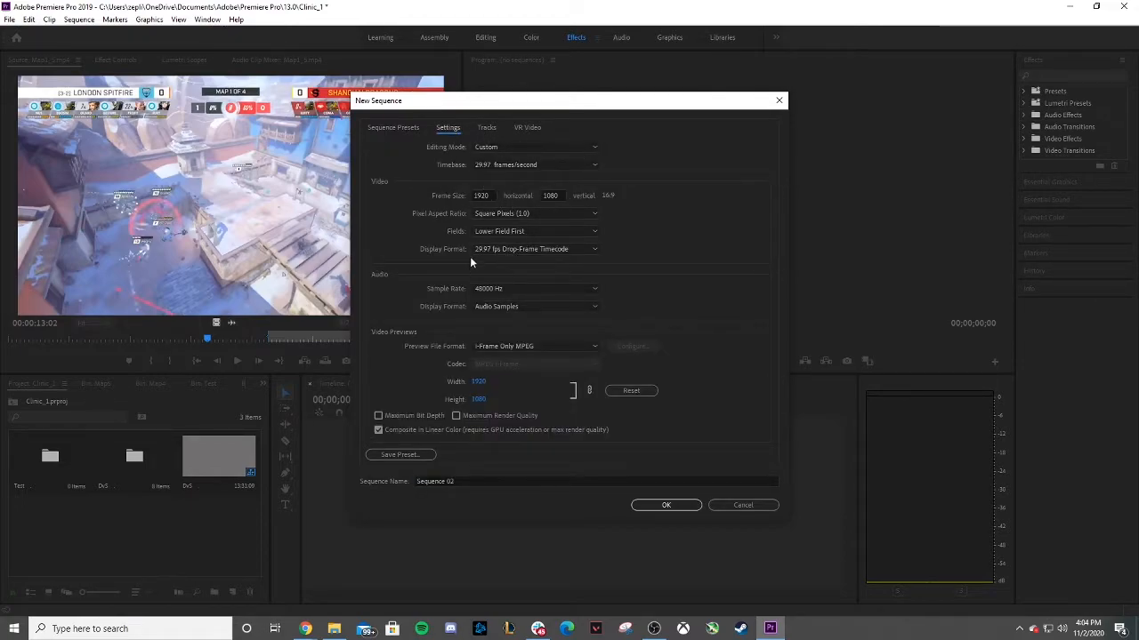
{"action": "left_click", "coordinate": [530, 249]}
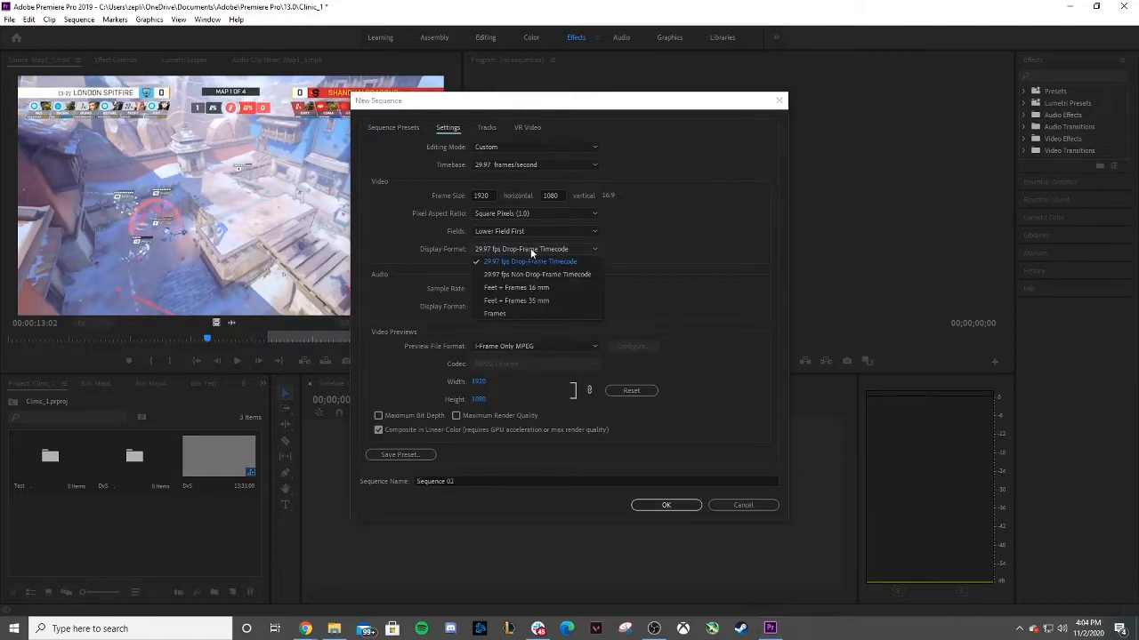
{"action": "left_click", "coordinate": [421, 245]}
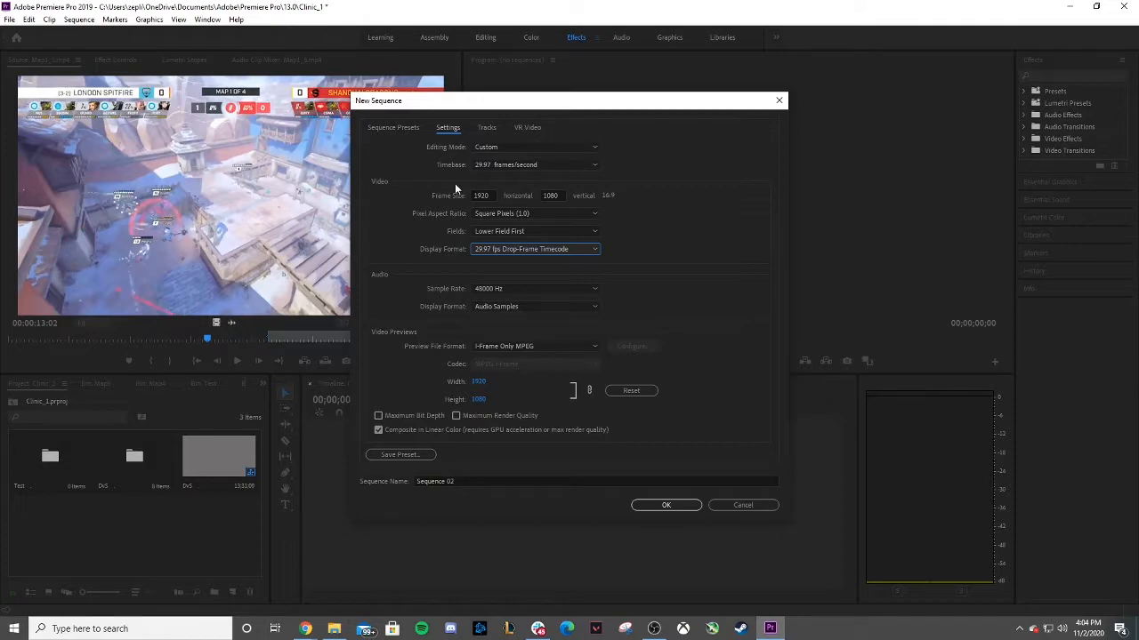
{"action": "left_click", "coordinate": [393, 132]}
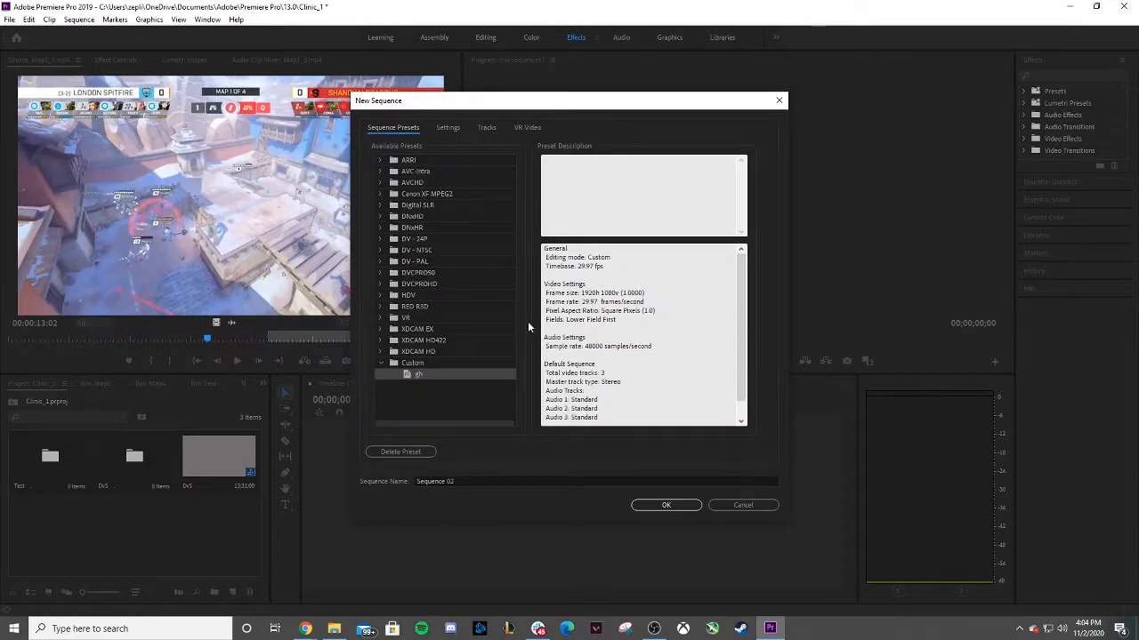
{"action": "left_click", "coordinate": [662, 505]}
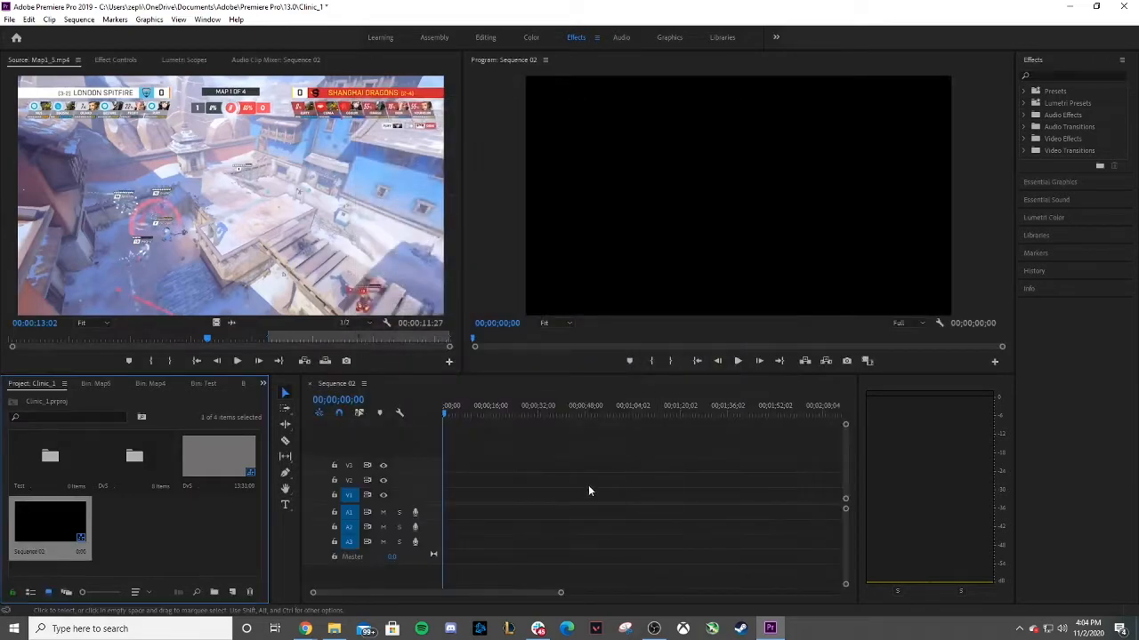
{"action": "left_click", "coordinate": [33, 550]}
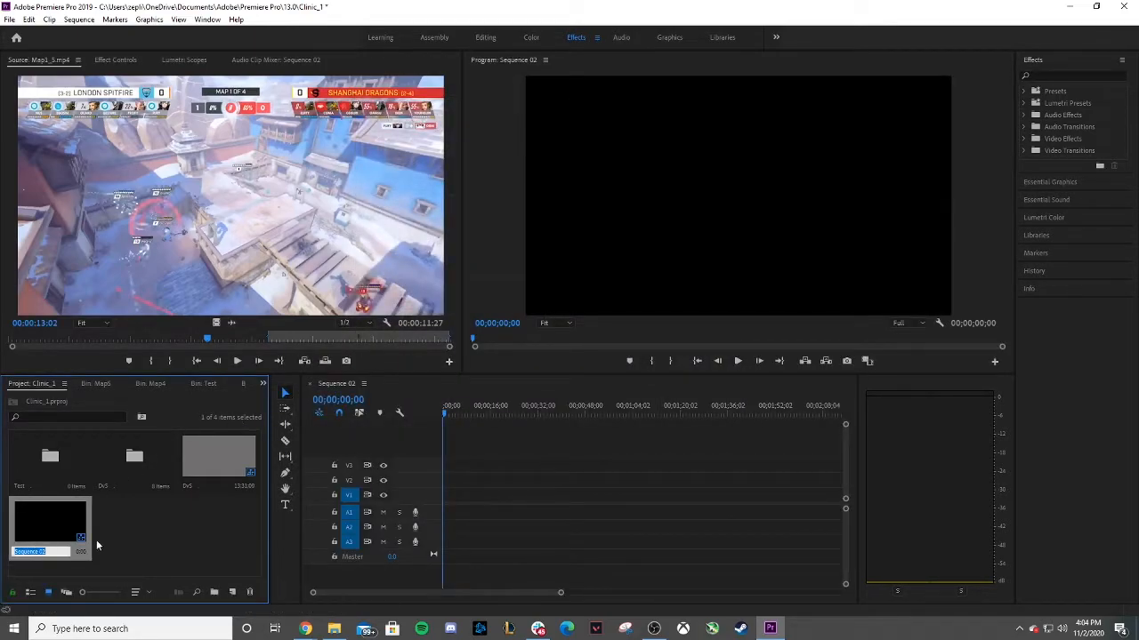
{"action": "left_click", "coordinate": [182, 558]}
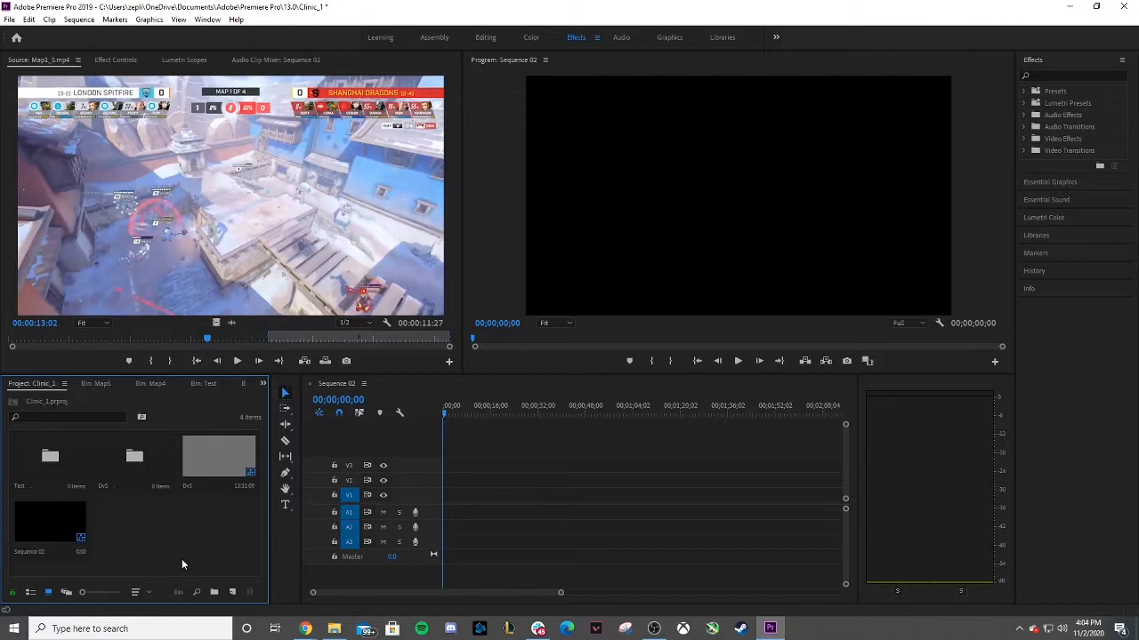
{"action": "double_click", "coordinate": [42, 525]}
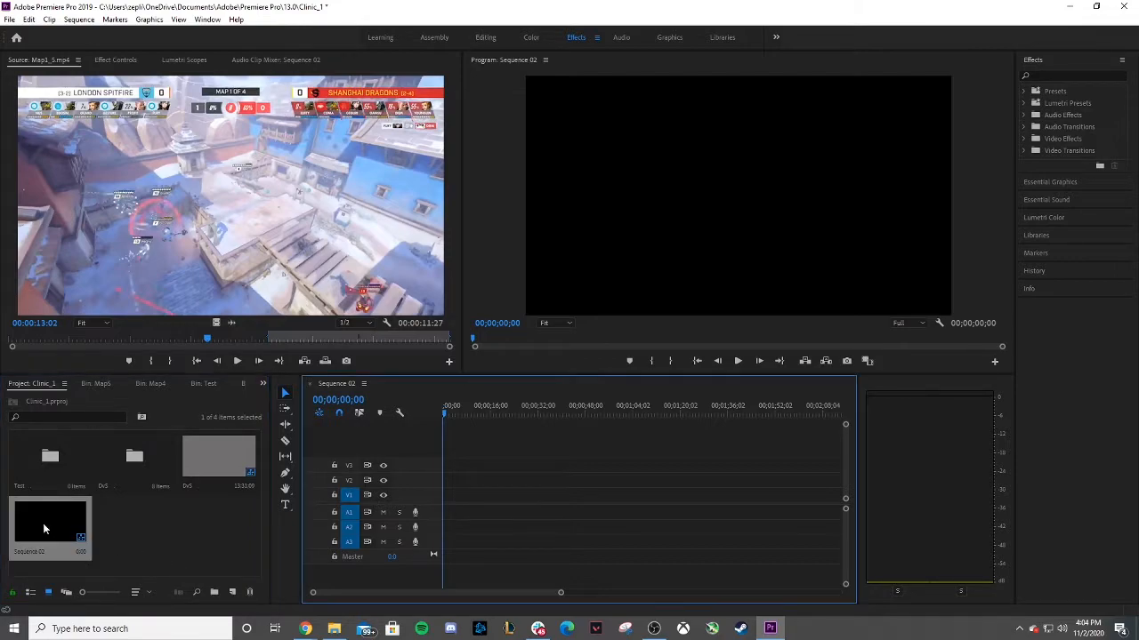
{"action": "left_click", "coordinate": [149, 539]}
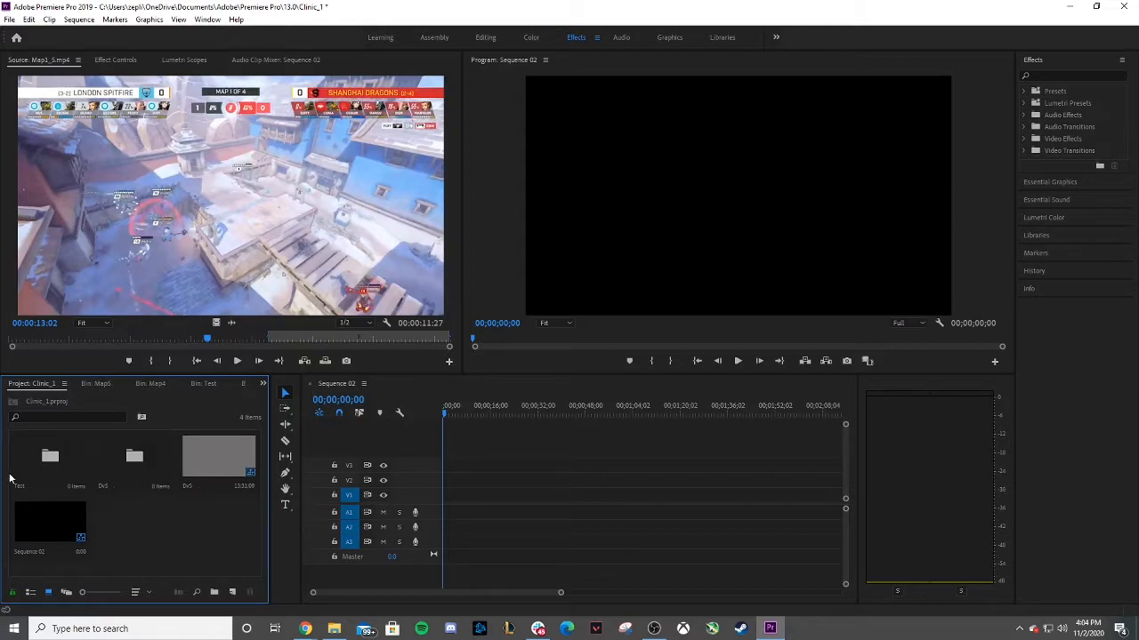
Open the Test bin and import the good1.mov game clip into it.
{"action": "left_click", "coordinate": [46, 462]}
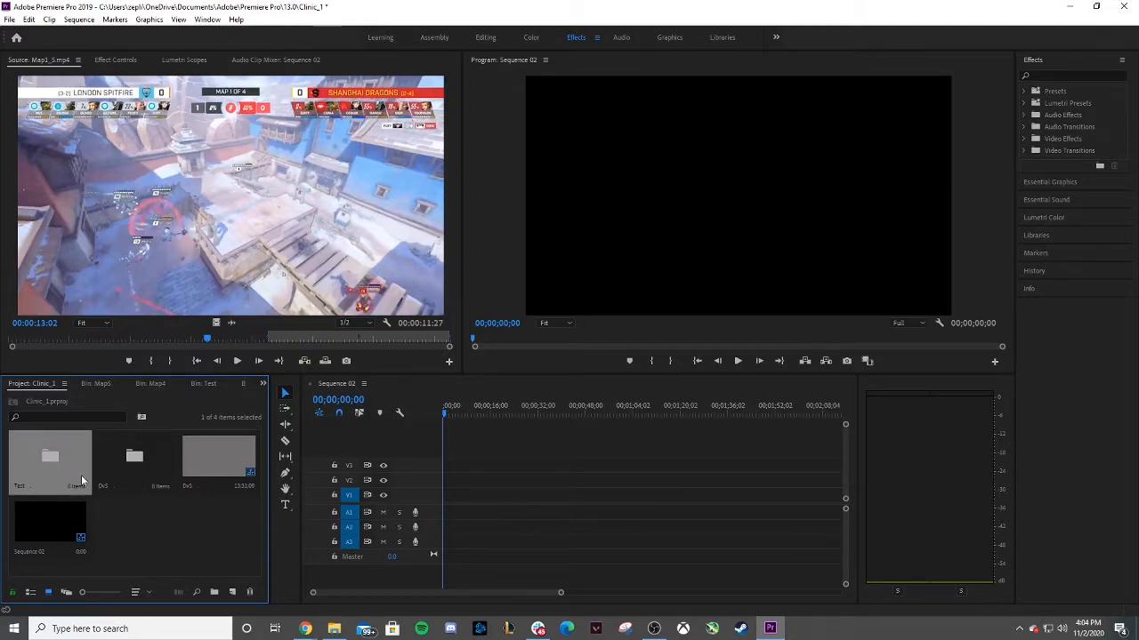
{"action": "double_click", "coordinate": [37, 460]}
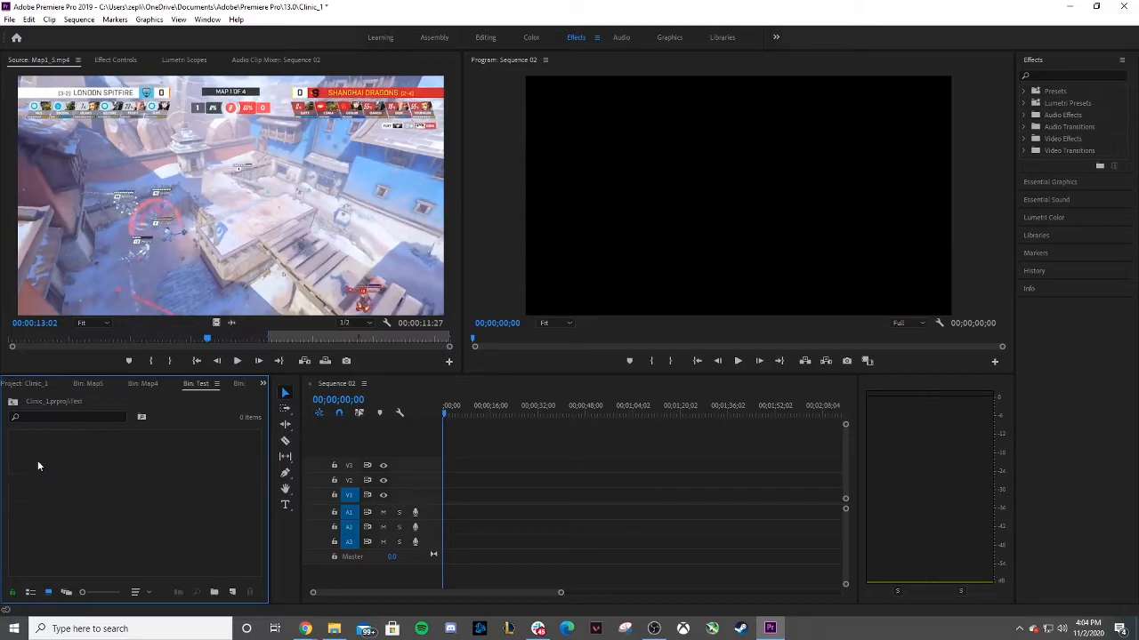
{"action": "right_click", "coordinate": [86, 463]}
{"action": "left_click", "coordinate": [137, 336]}
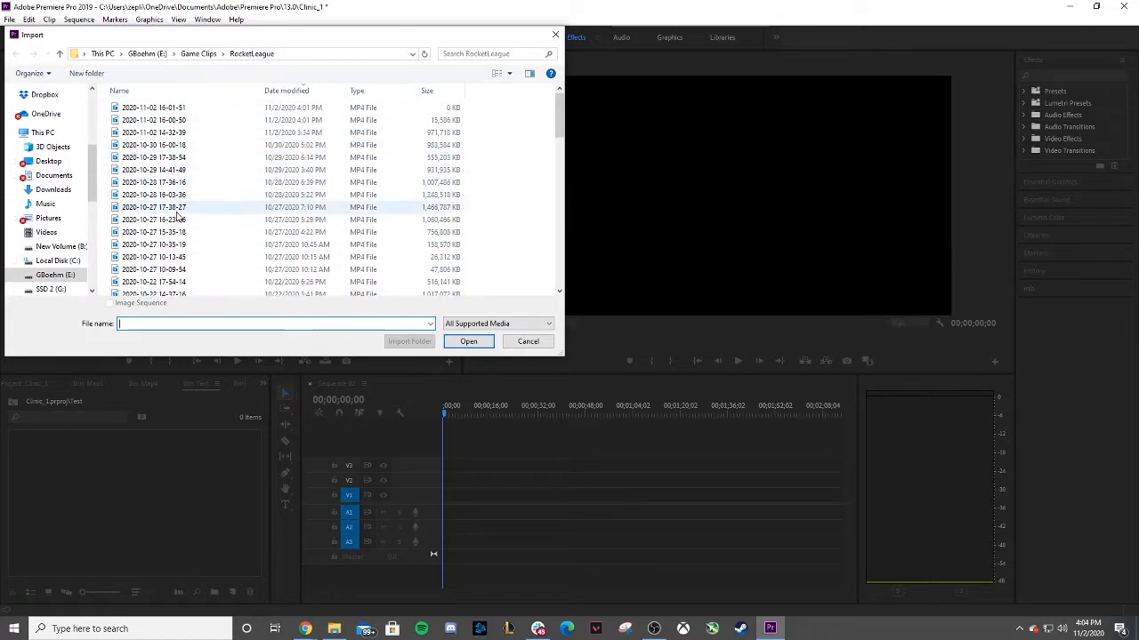
{"action": "scroll", "coordinate": [180, 210], "scroll_direction": "down", "scroll_amount": 6}
{"action": "scroll", "coordinate": [178, 167], "scroll_direction": "down", "scroll_amount": 10}
{"action": "scroll", "coordinate": [153, 266], "scroll_direction": "down", "scroll_amount": 2}
{"action": "left_click", "coordinate": [133, 266]}
{"action": "left_click", "coordinate": [468, 341]}
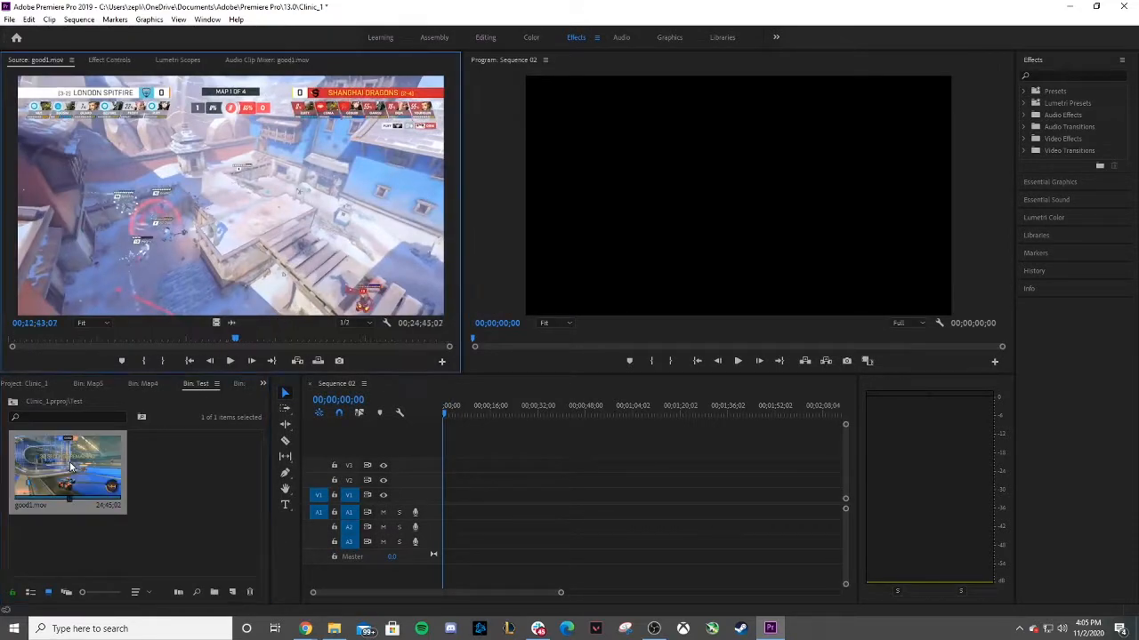
Scrub and play good1.mov in the source monitor, then mark an In point near 00;06;29.
{"action": "left_click_drag", "start_coordinate": [114, 339], "coordinate": [49, 344]}
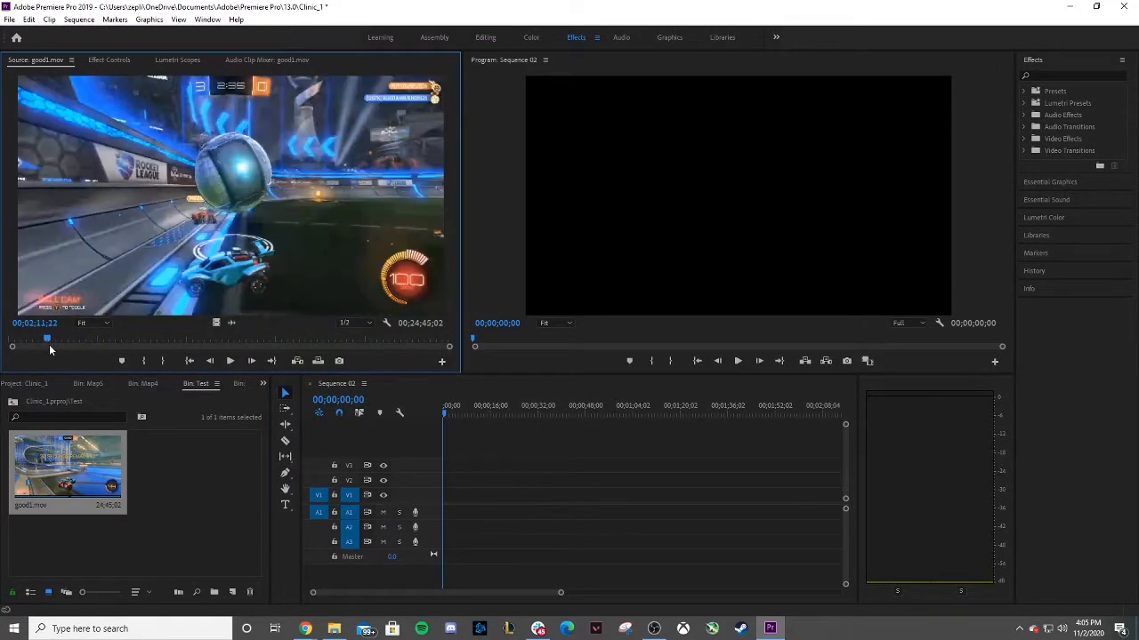
{"action": "left_click", "coordinate": [90, 473]}
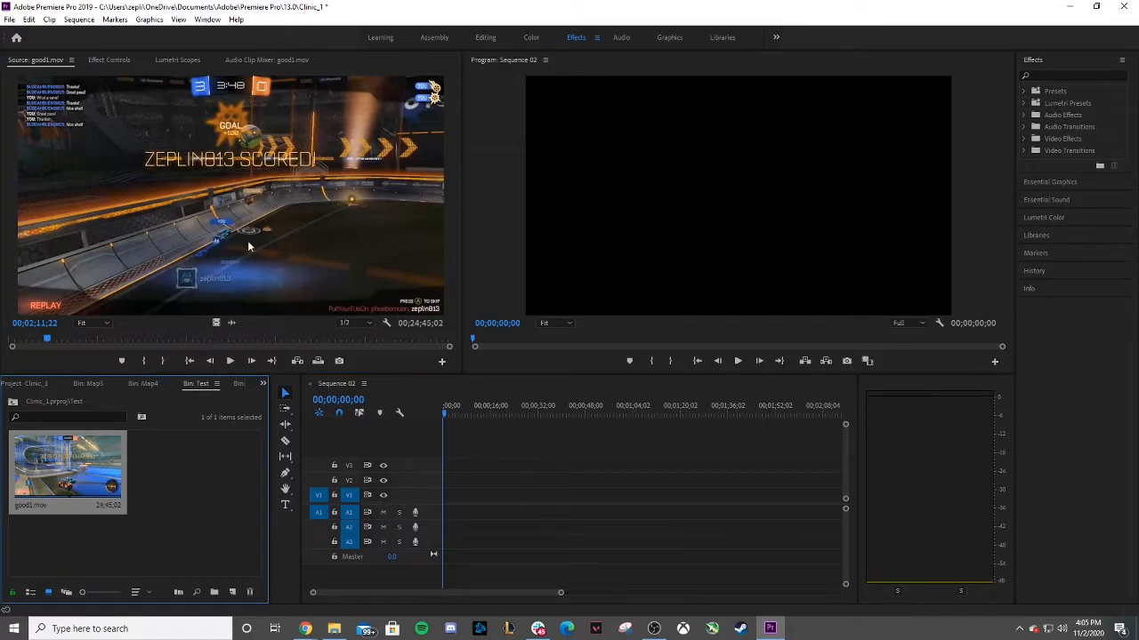
{"action": "mouse_move", "coordinate": [85, 340]}
{"action": "left_mouse_down"}
{"action": "mouse_move", "coordinate": [125, 341]}
{"action": "mouse_move", "coordinate": [108, 341]}
{"action": "left_mouse_up"}
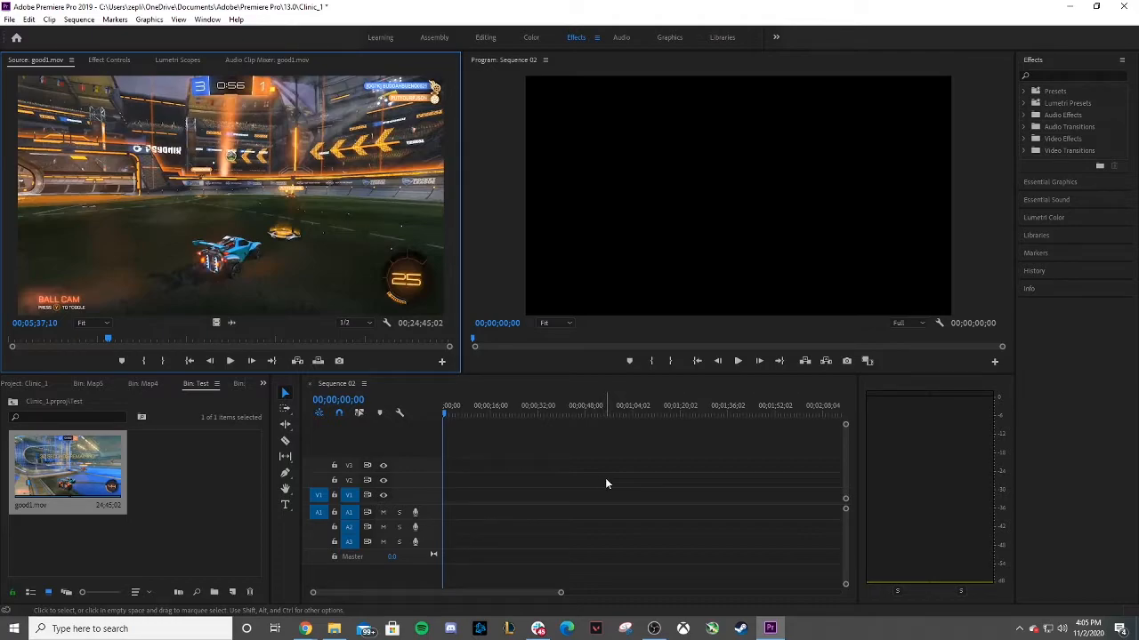
{"action": "mouse_move", "coordinate": [106, 340]}
{"action": "left_mouse_down"}
{"action": "mouse_move", "coordinate": [39, 343]}
{"action": "mouse_move", "coordinate": [92, 341]}
{"action": "left_mouse_up"}
{"action": "left_click", "coordinate": [220, 366]}
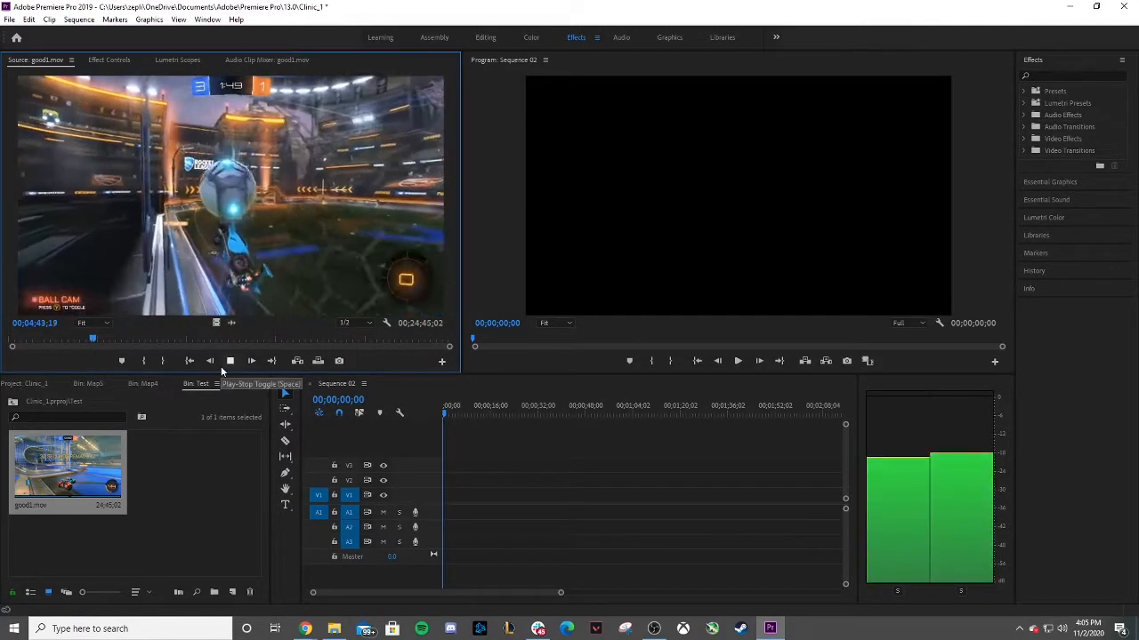
{"action": "left_click", "coordinate": [221, 366]}
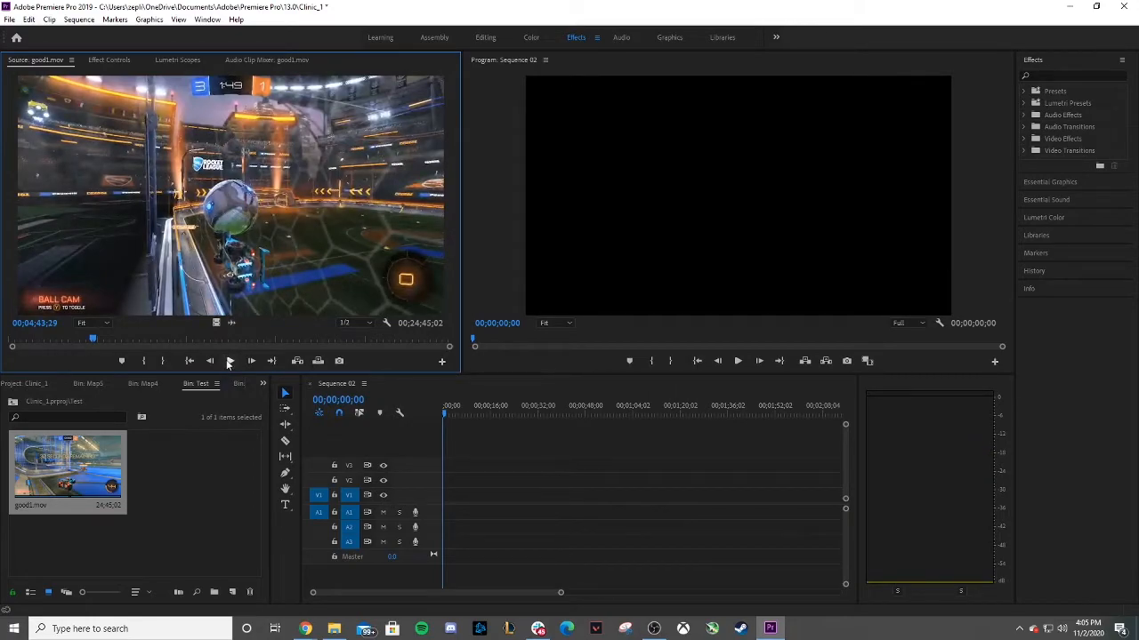
{"action": "left_click", "coordinate": [229, 361]}
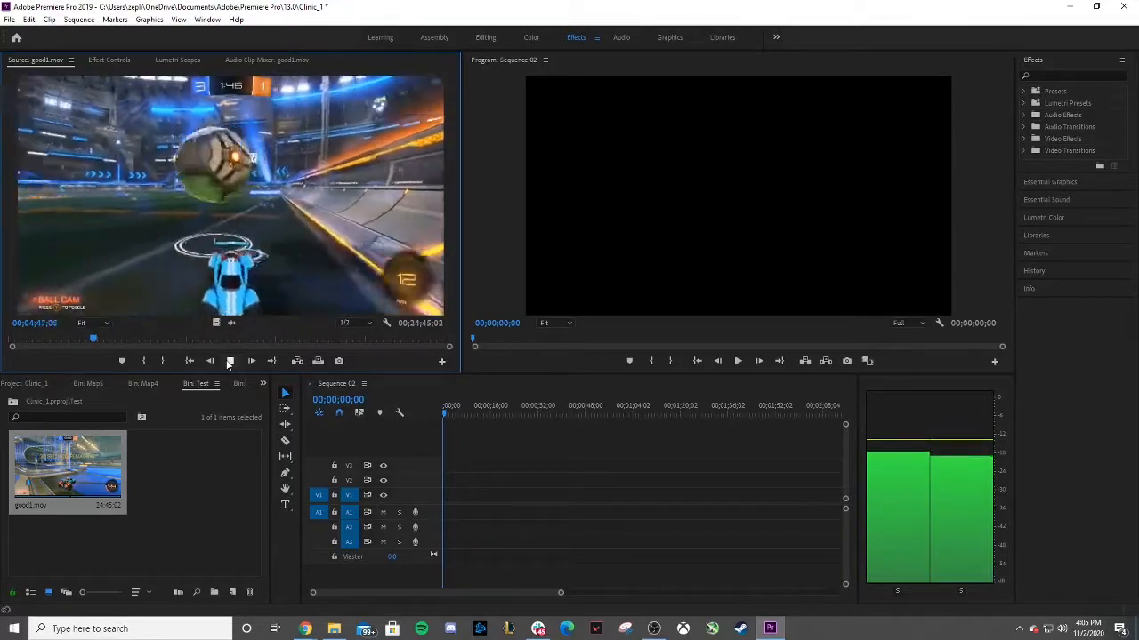
{"action": "left_click", "coordinate": [228, 361]}
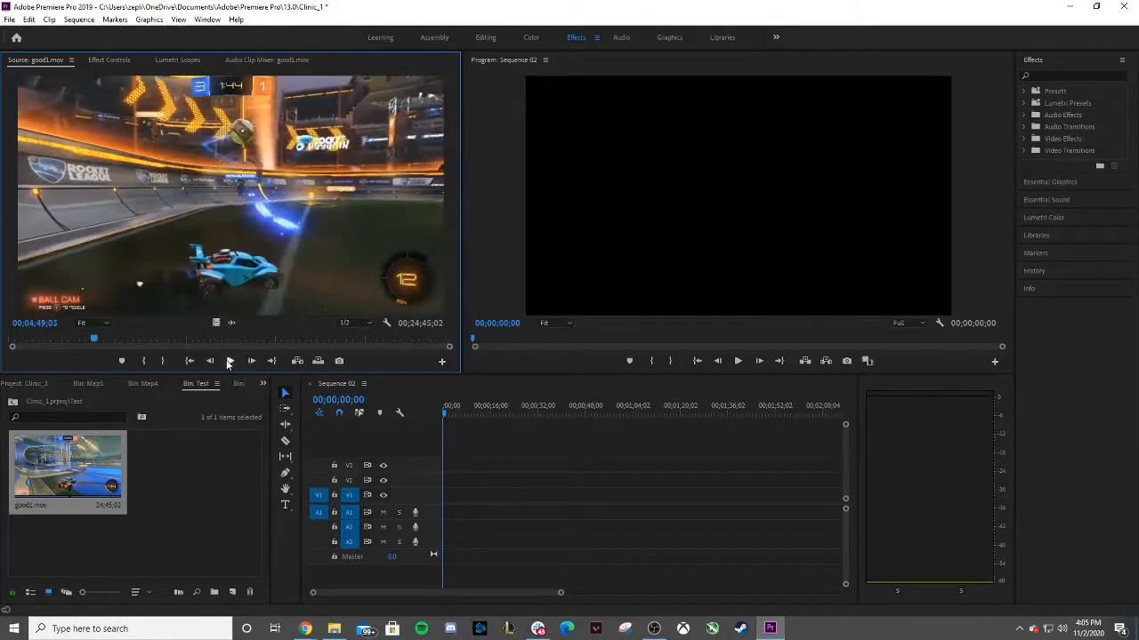
{"action": "left_click_drag", "start_coordinate": [94, 342], "coordinate": [124, 345]}
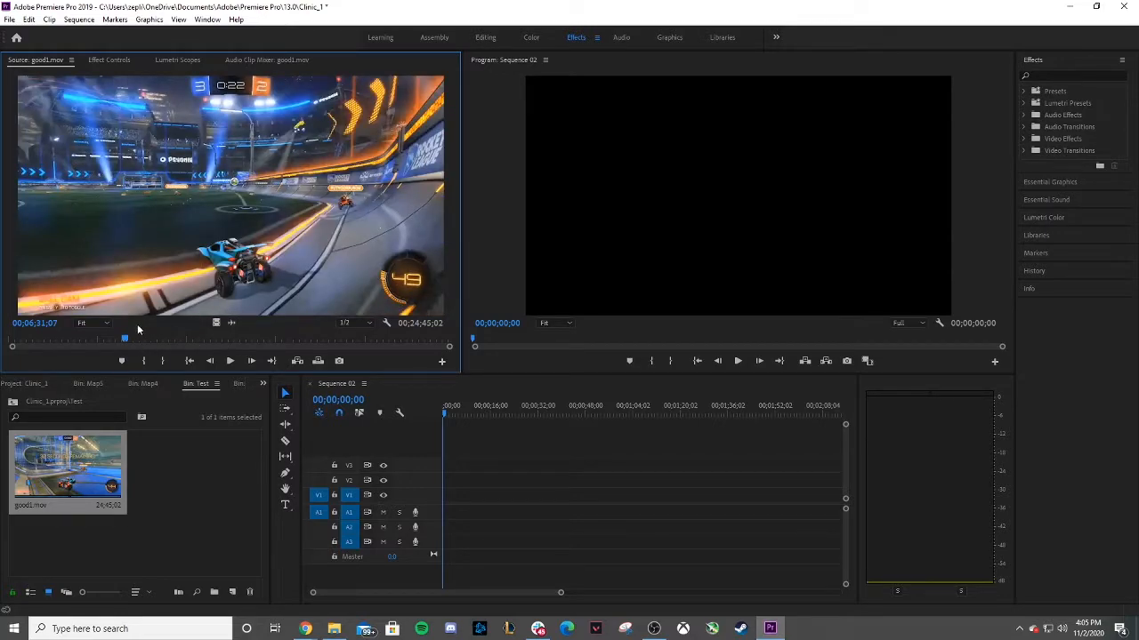
{"action": "left_click_drag", "start_coordinate": [126, 343], "coordinate": [125, 343]}
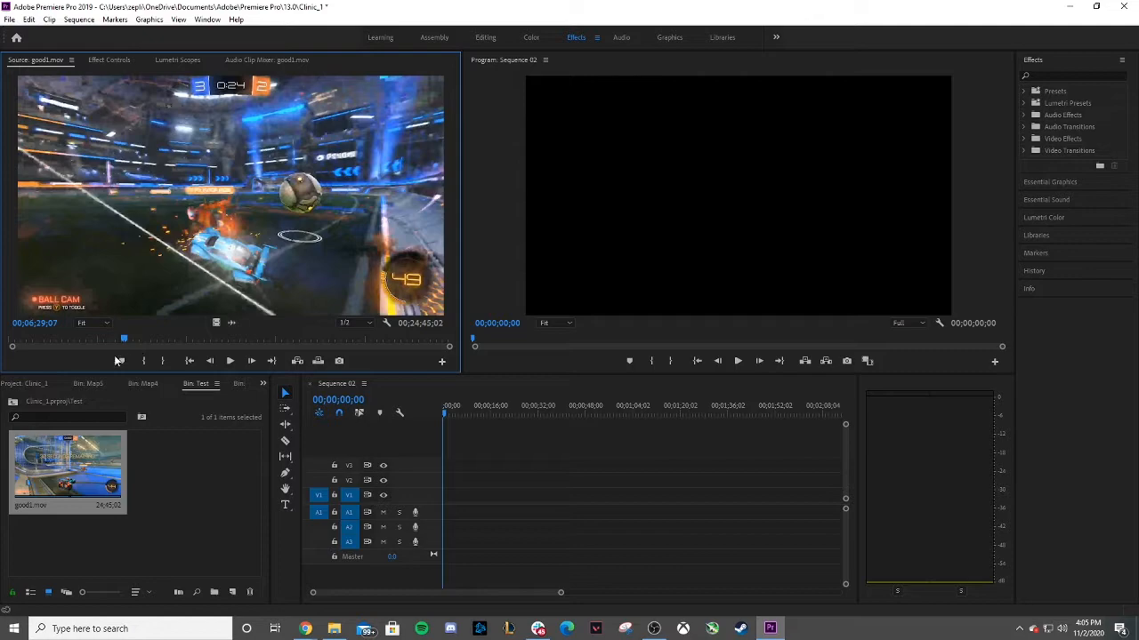
{"action": "key", "text": "i"}
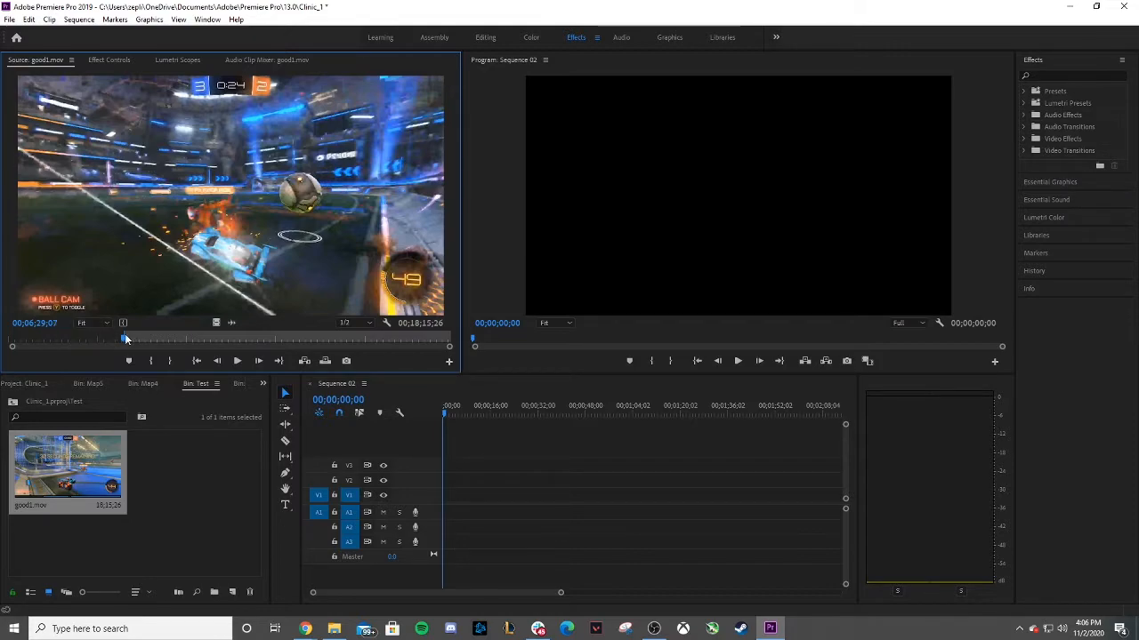
{"action": "mouse_move", "coordinate": [125, 339]}
{"action": "left_mouse_down"}
{"action": "mouse_move", "coordinate": [149, 342]}
{"action": "mouse_move", "coordinate": [106, 338]}
{"action": "mouse_move", "coordinate": [149, 341]}
{"action": "mouse_move", "coordinate": [133, 347]}
{"action": "left_mouse_up"}
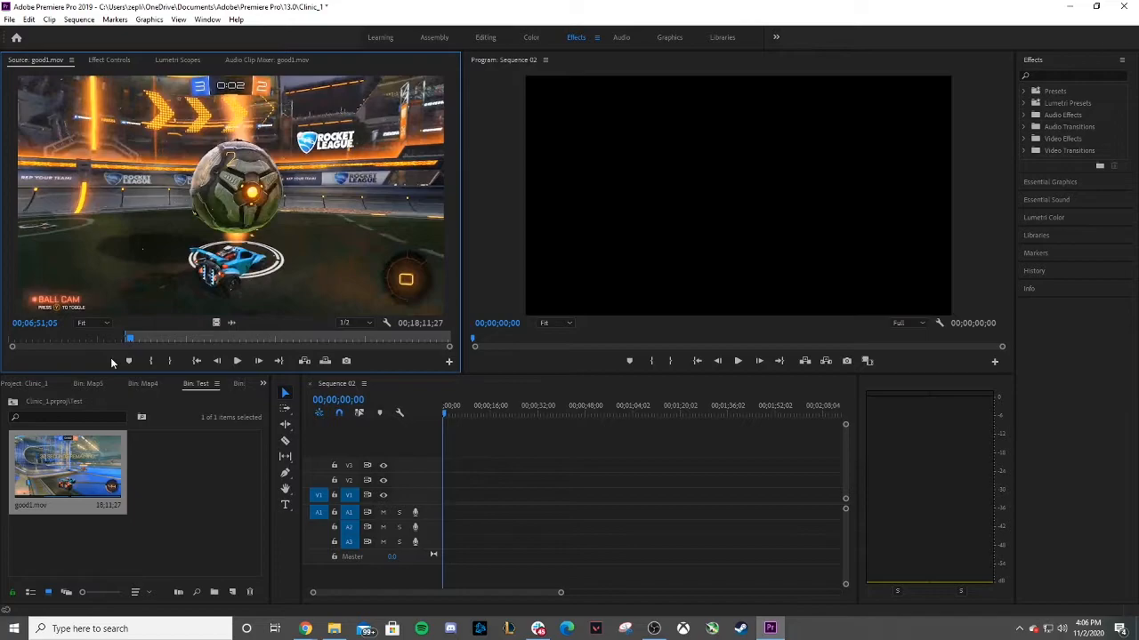
Play good1.mov in the source monitor and mark an Out point near 00;06;53;16.
{"action": "left_click", "coordinate": [236, 360]}
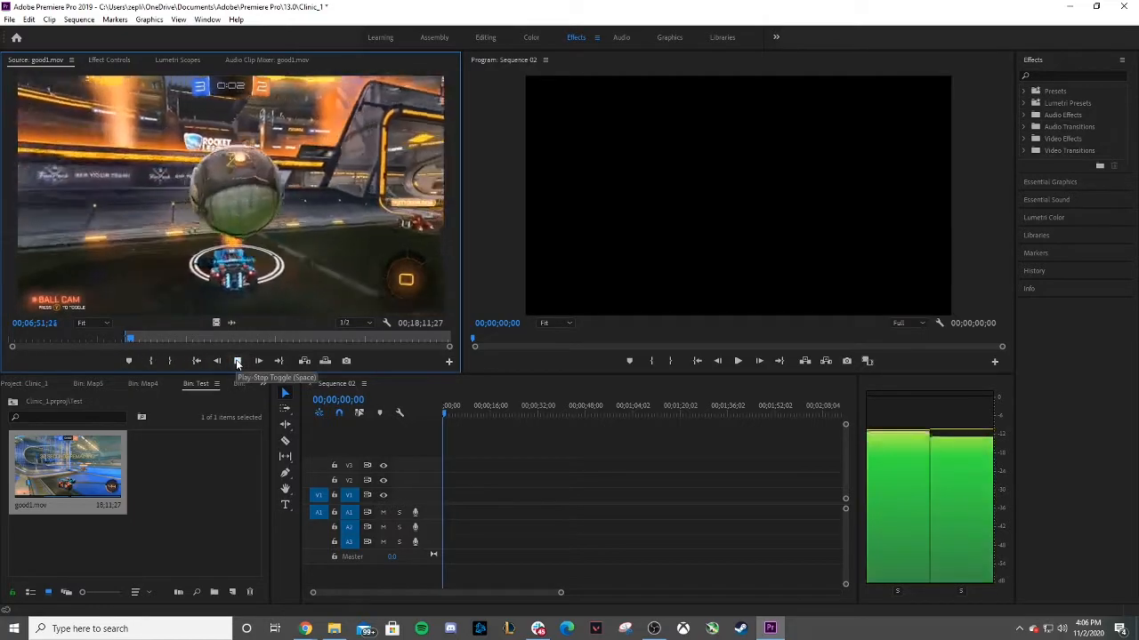
{"action": "left_click", "coordinate": [235, 360]}
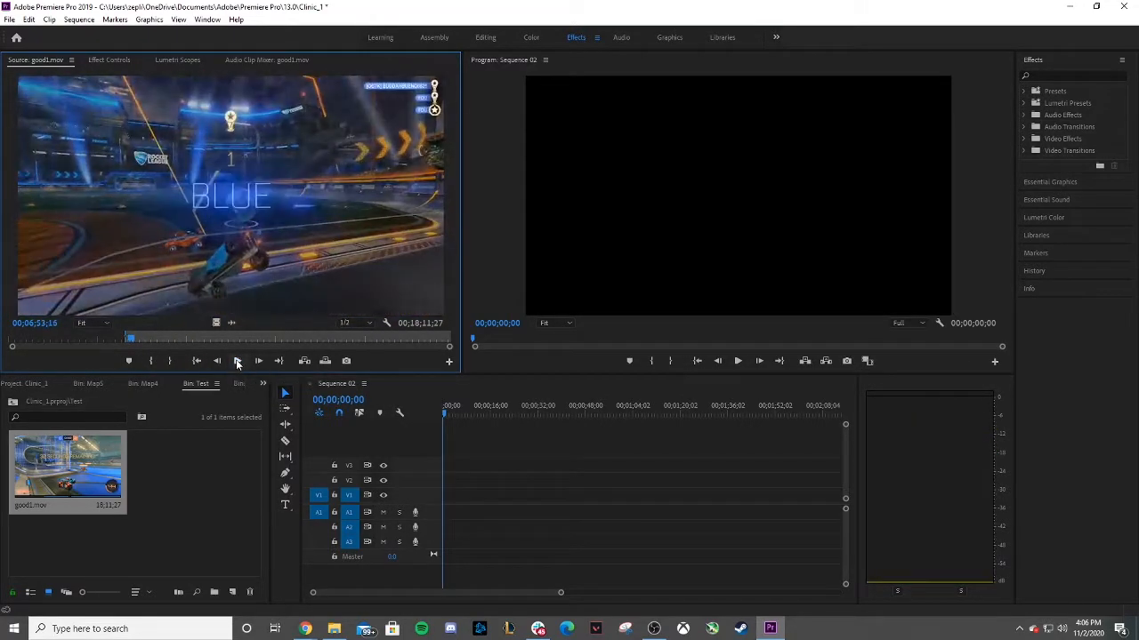
{"action": "key", "text": "o"}
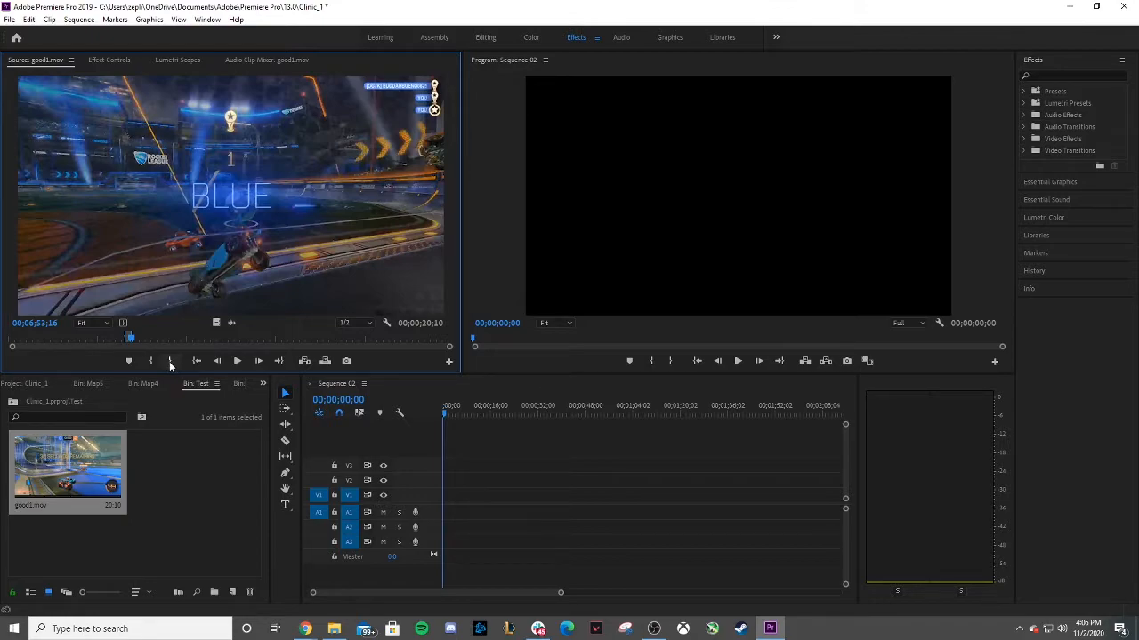
Drag the marked clip's video into the sequence on V1, changing the sequence settings to match the clip.
{"action": "left_click_drag", "start_coordinate": [131, 339], "coordinate": [156, 340]}
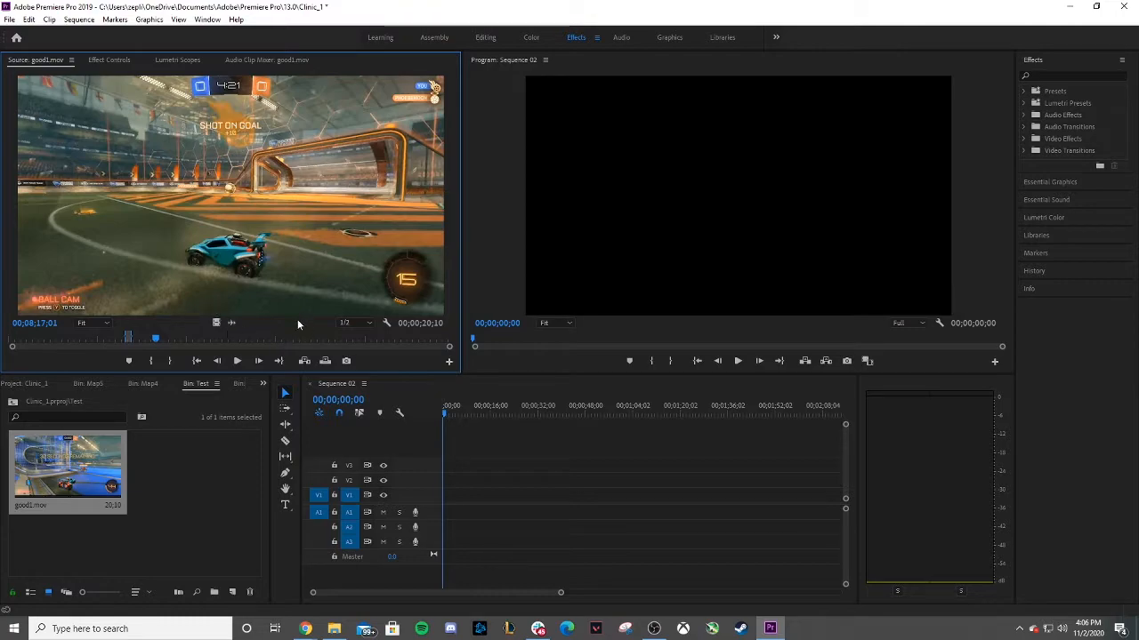
{"action": "left_click_drag", "start_coordinate": [217, 323], "coordinate": [445, 494]}
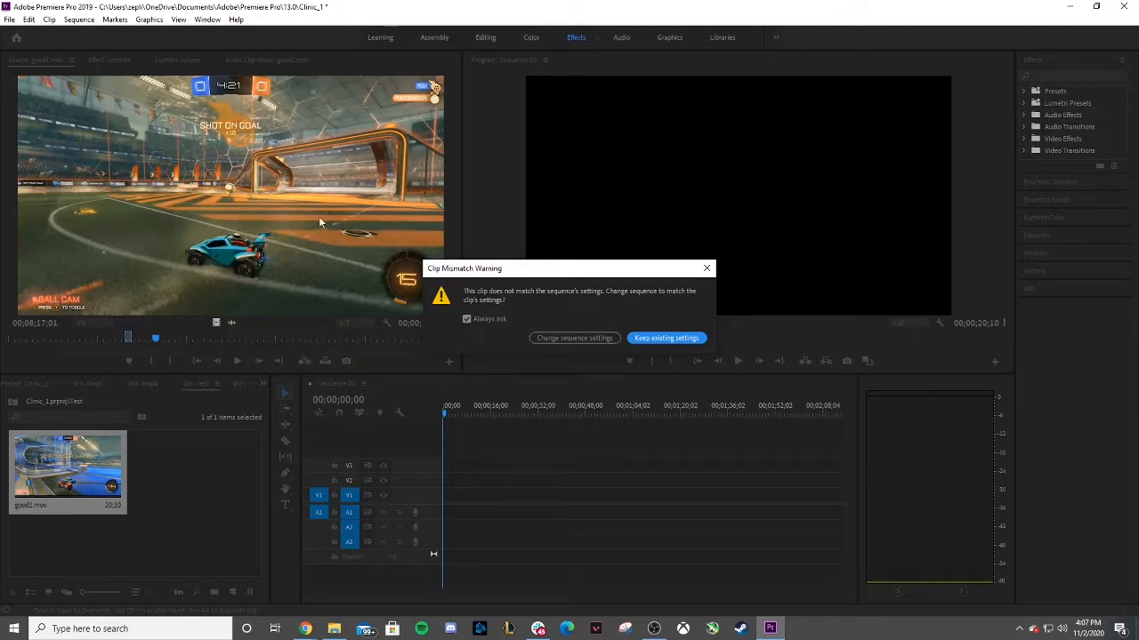
{"action": "left_click", "coordinate": [573, 337]}
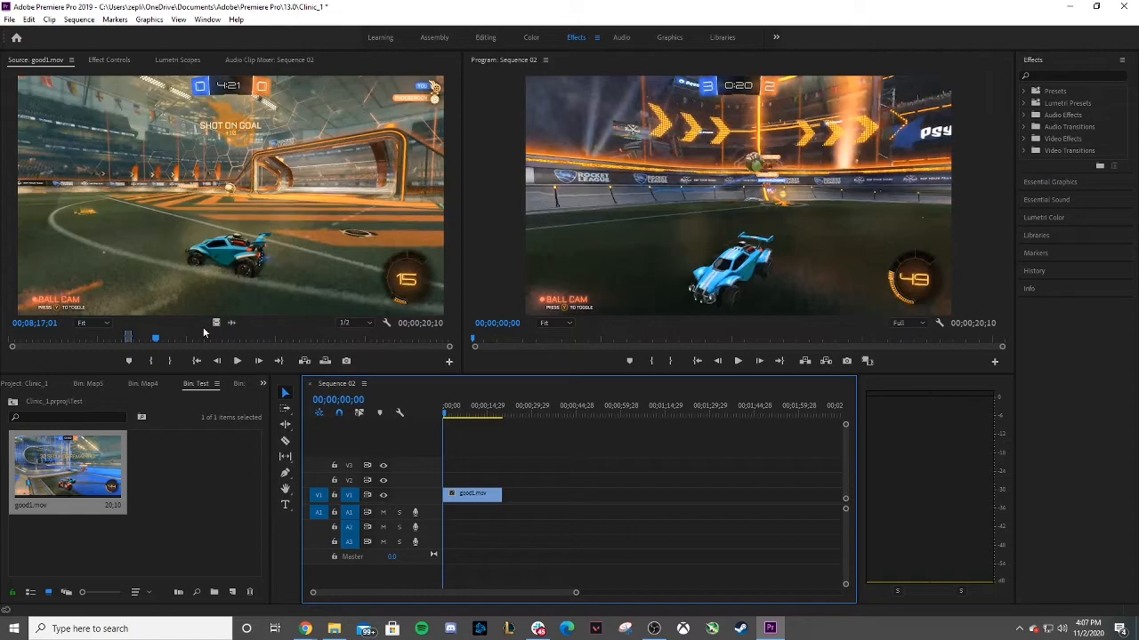
Add the clip's audio only to A1, then delete both the audio and video clips from the timeline.
{"action": "left_click", "coordinate": [477, 496]}
{"action": "left_click_drag", "start_coordinate": [231, 326], "coordinate": [452, 506]}
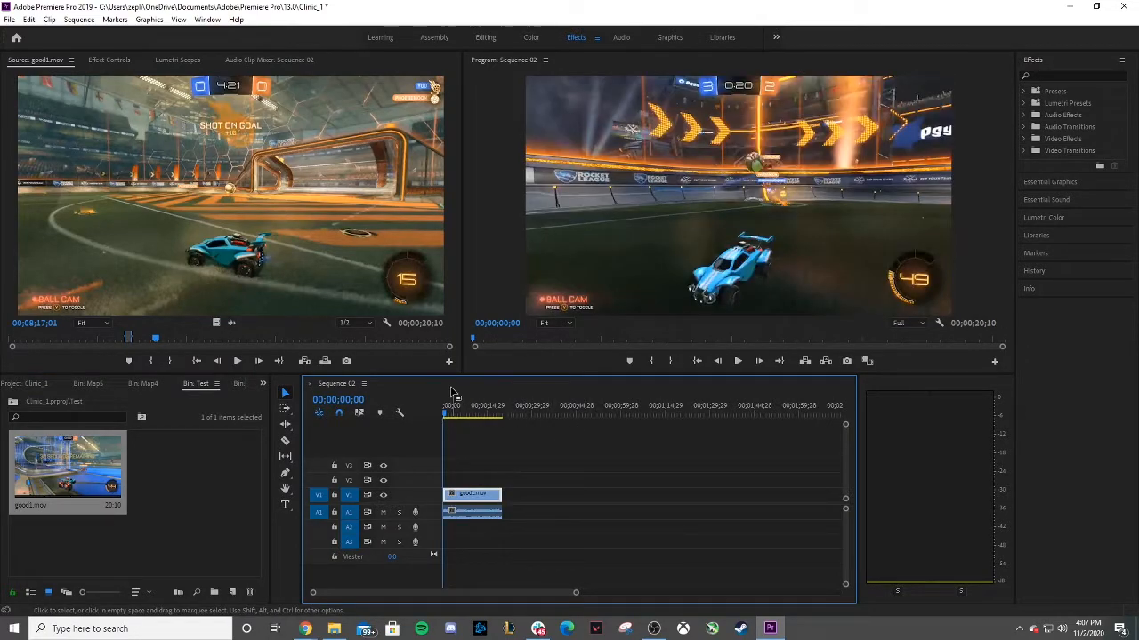
{"action": "left_click", "coordinate": [473, 514]}
{"action": "key", "text": "Delete"}
{"action": "left_click", "coordinate": [471, 493]}
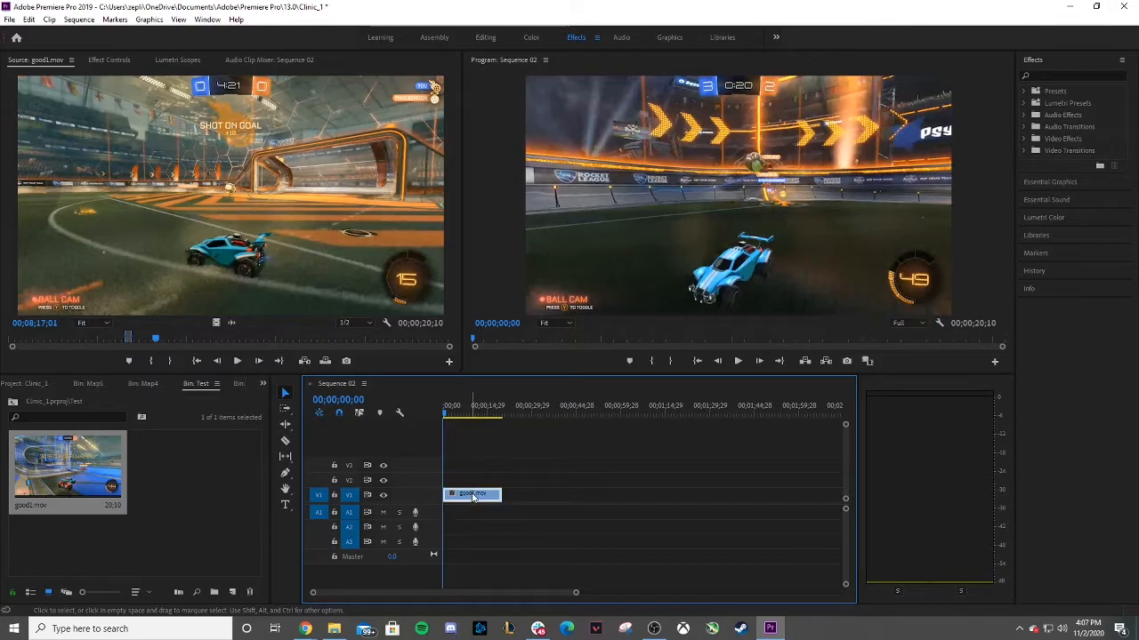
{"action": "key", "text": "Delete"}
Place good1.mov with video and audio at the start of the sequence, removing an extra copy dropped after it.
{"action": "left_click_drag", "start_coordinate": [221, 197], "coordinate": [451, 506]}
{"action": "left_click_drag", "start_coordinate": [163, 160], "coordinate": [531, 514]}
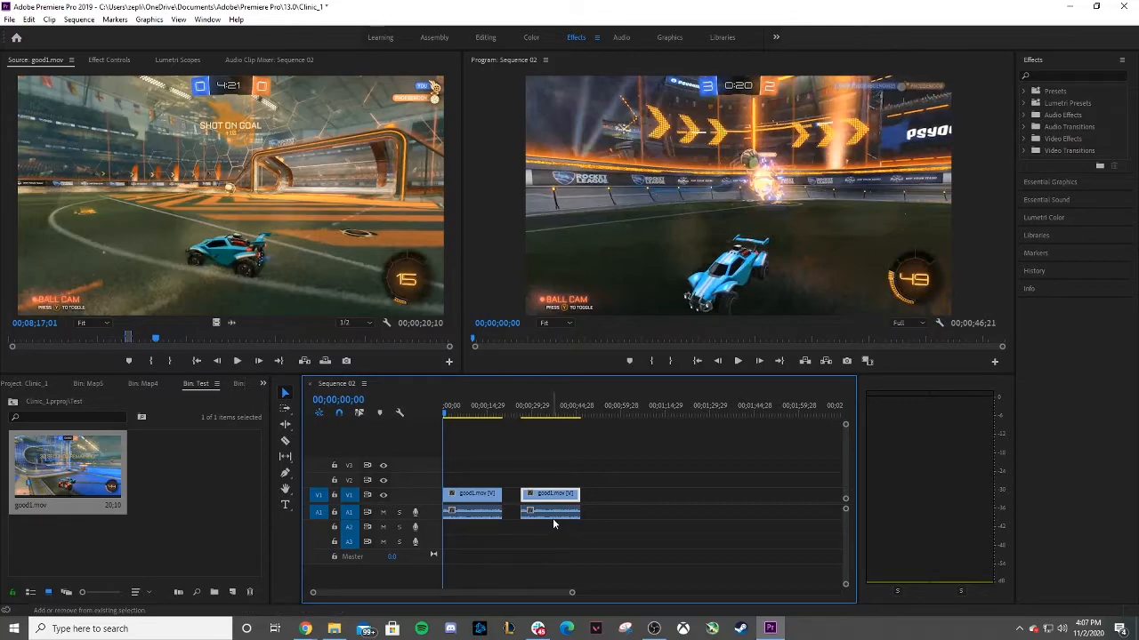
{"action": "key", "text": "Delete"}
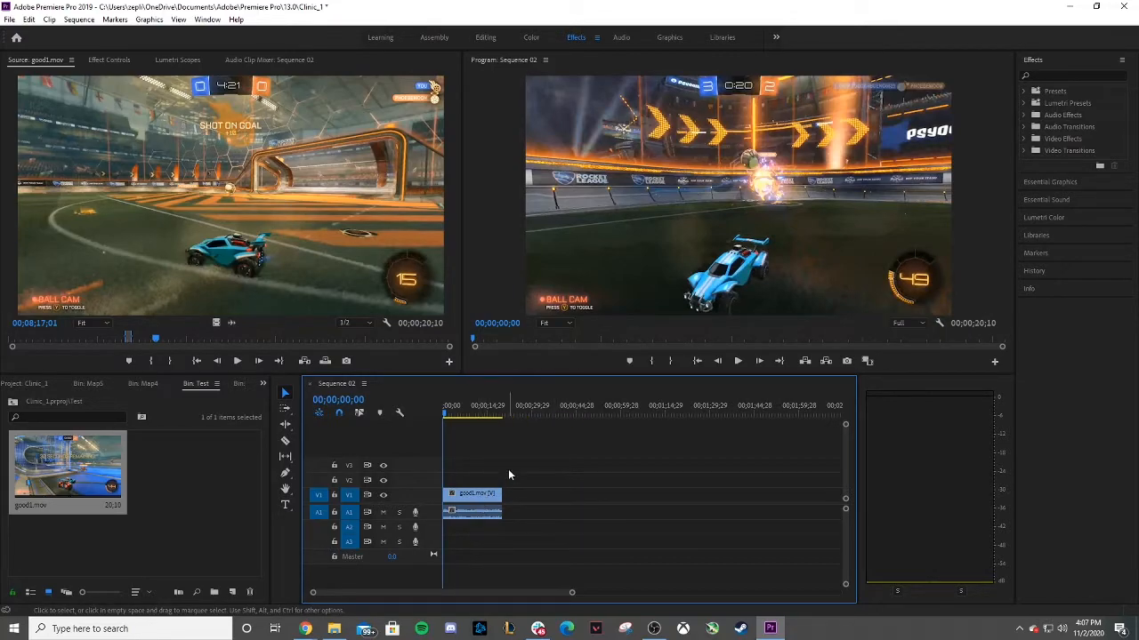
Try moving the clip along the timeline and onto other tracks, then undo those moves.
{"action": "left_click", "coordinate": [482, 495]}
{"action": "left_click_drag", "start_coordinate": [482, 495], "coordinate": [515, 496]}
{"action": "key", "text": "ctrl+z"}
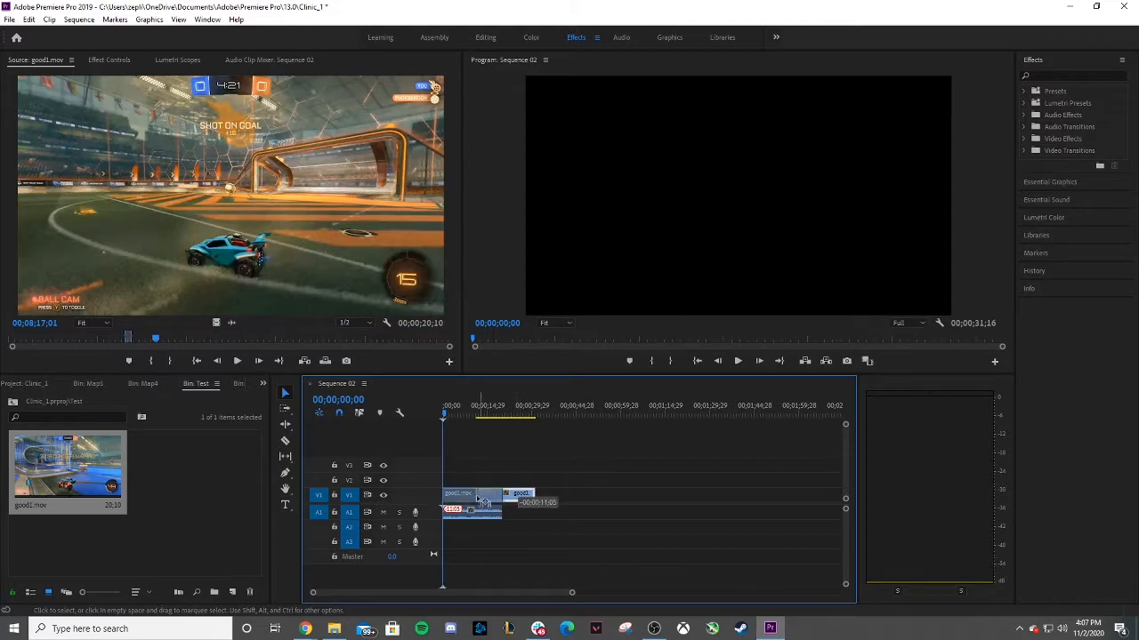
{"action": "left_click_drag", "start_coordinate": [541, 465], "coordinate": [469, 527]}
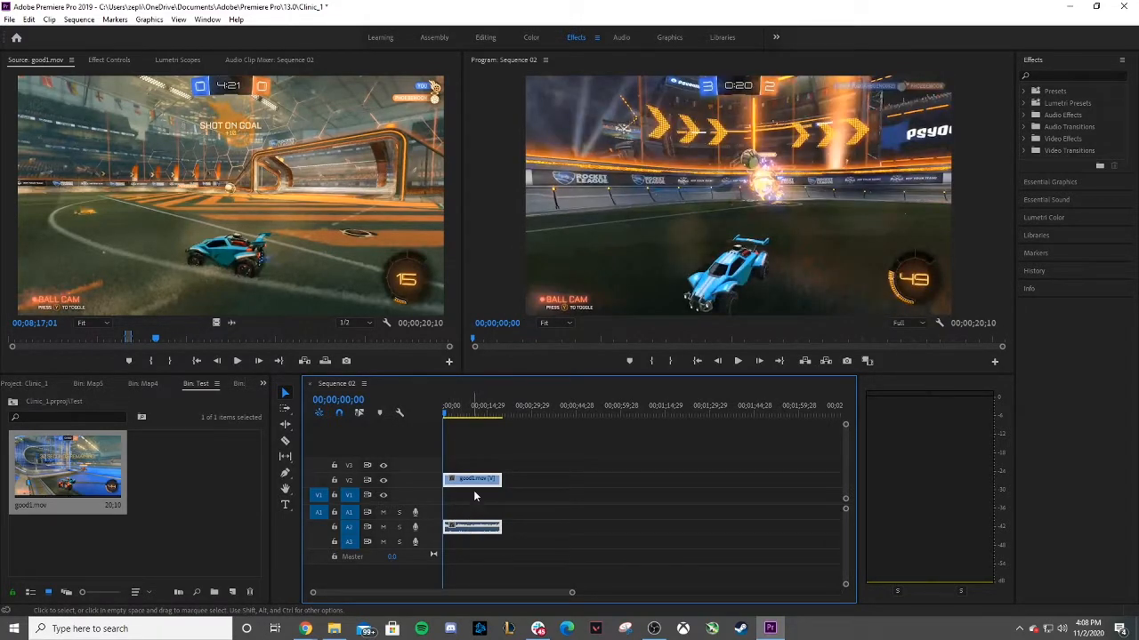
{"action": "key", "text": "ctrl+z"}
{"action": "key", "text": "ctrl+z"}
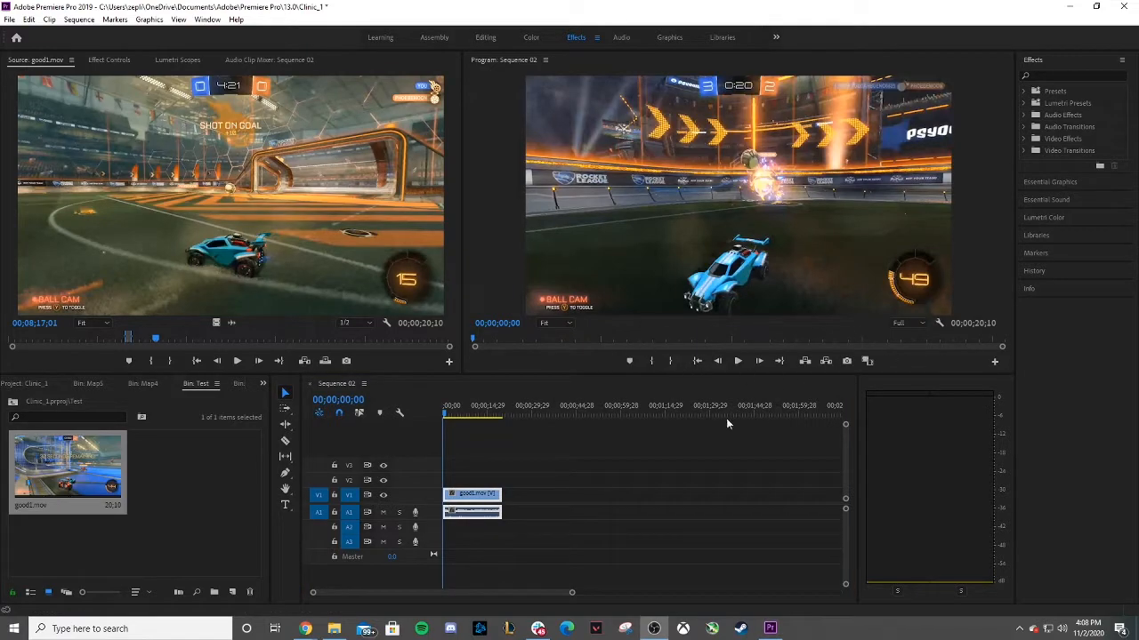
Play back the sequence from its start in the program monitor to review the placed clip.
{"action": "left_click", "coordinate": [567, 495]}
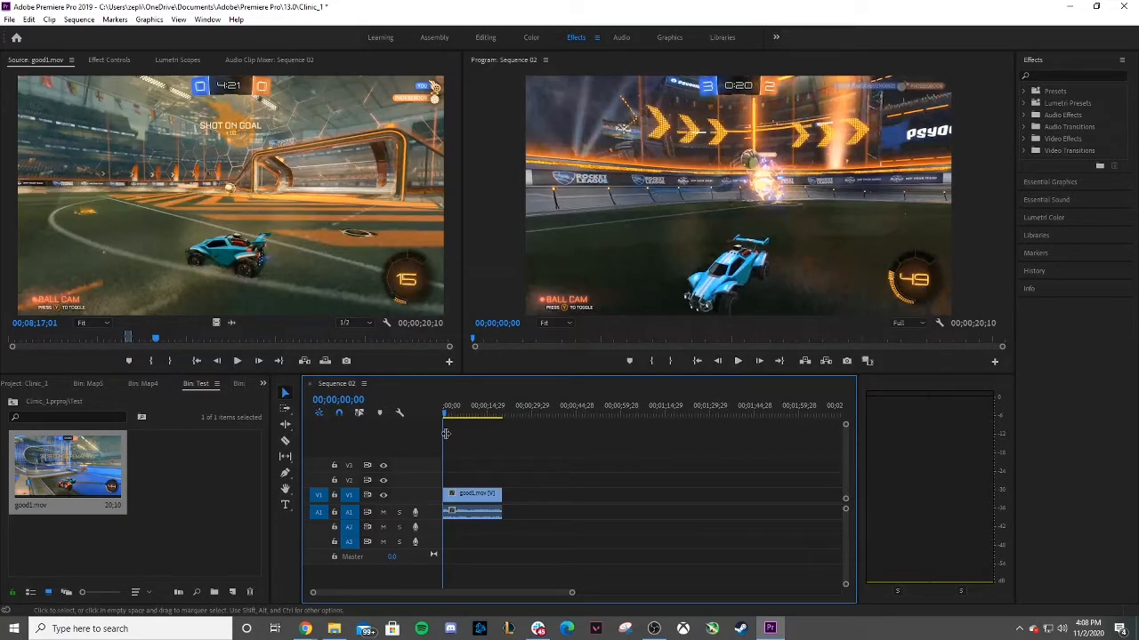
{"action": "left_click_drag", "start_coordinate": [444, 416], "coordinate": [409, 431]}
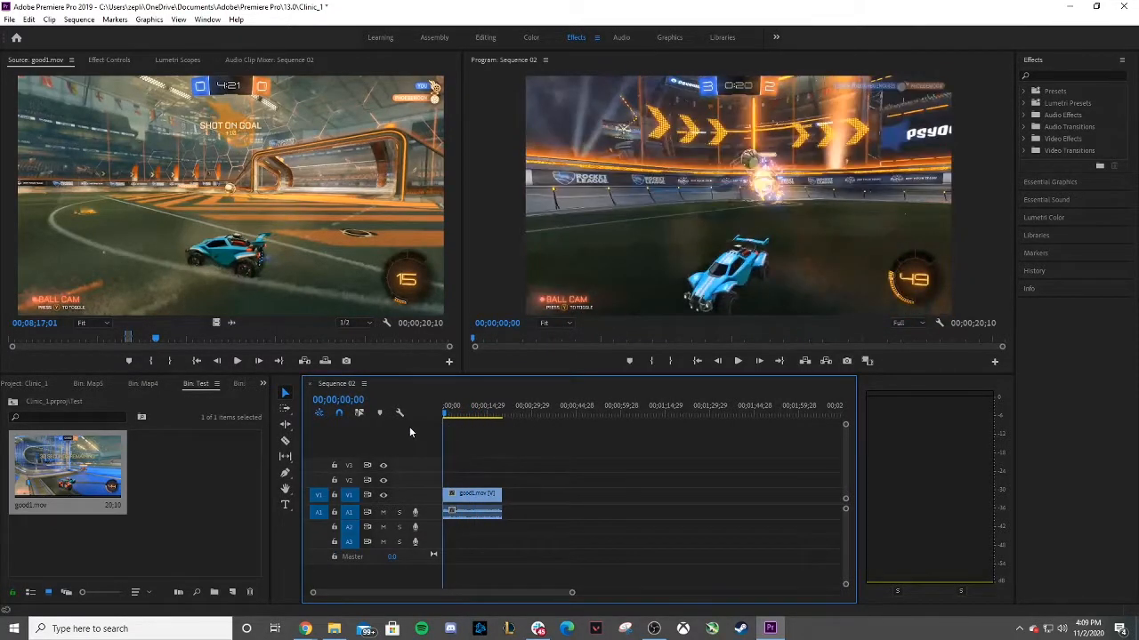
{"action": "left_click", "coordinate": [738, 362]}
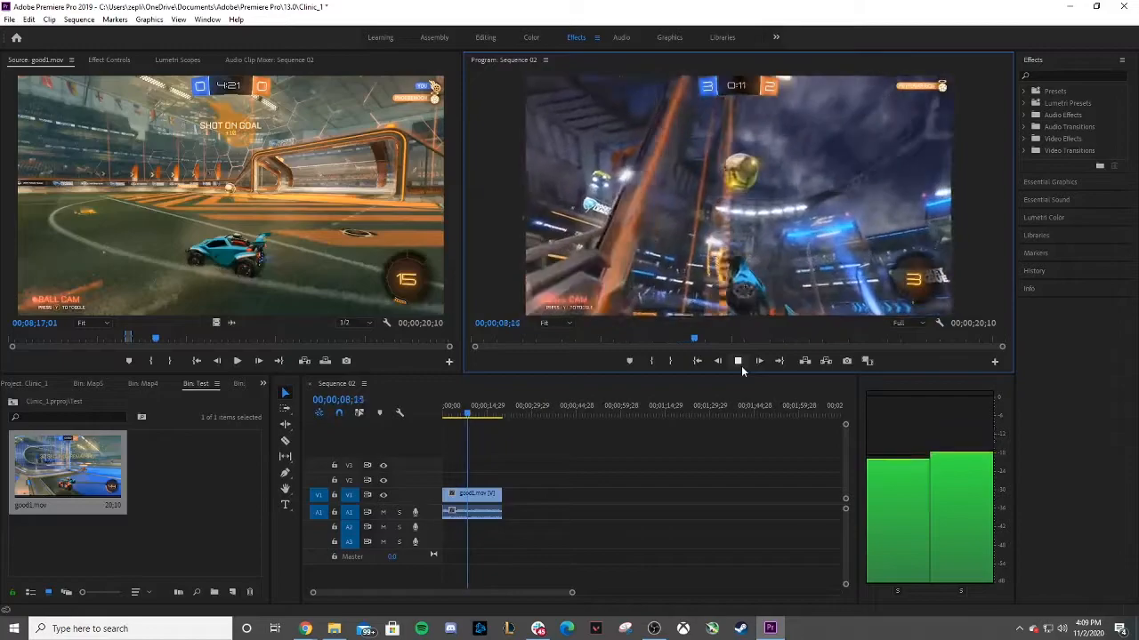
{"action": "left_click", "coordinate": [741, 366]}
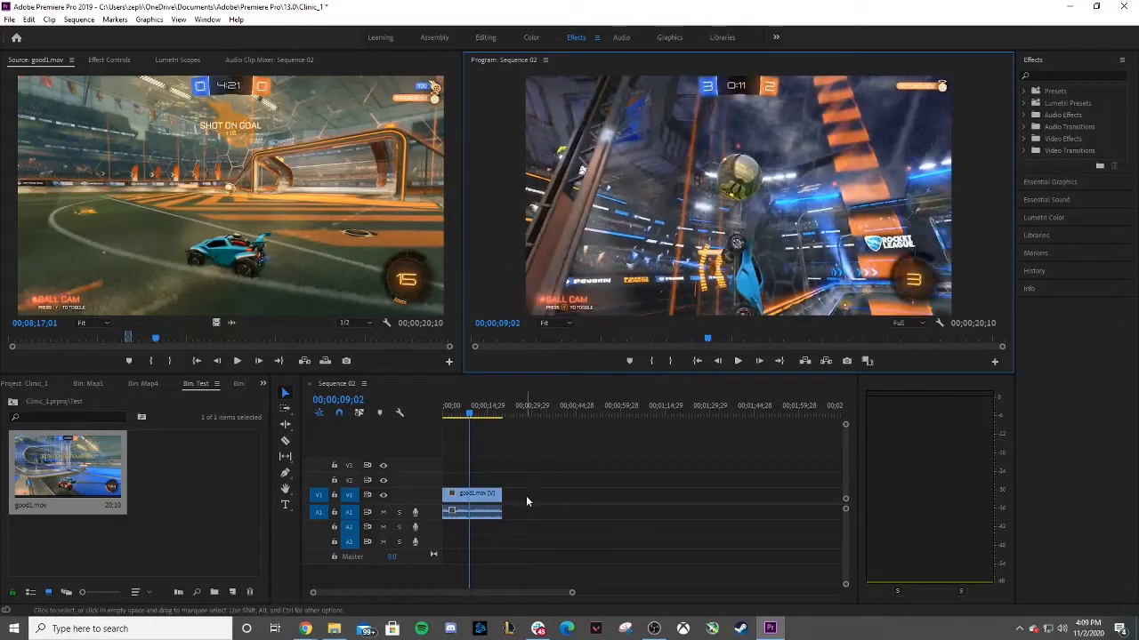
{"action": "left_click", "coordinate": [496, 505]}
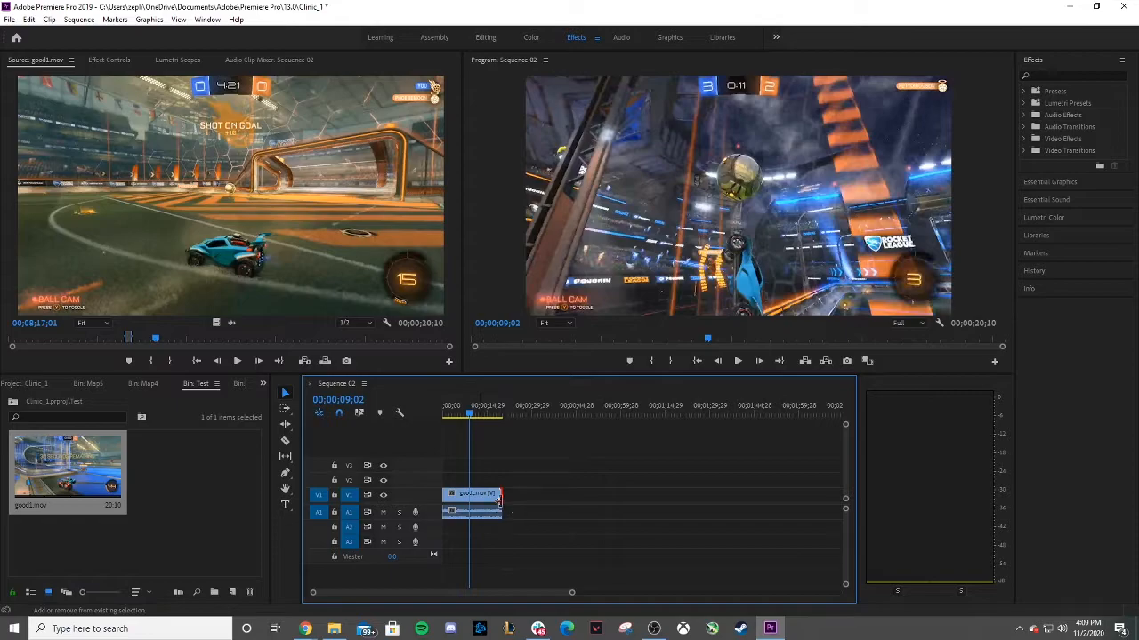
{"action": "left_click_drag", "start_coordinate": [488, 459], "coordinate": [505, 532]}
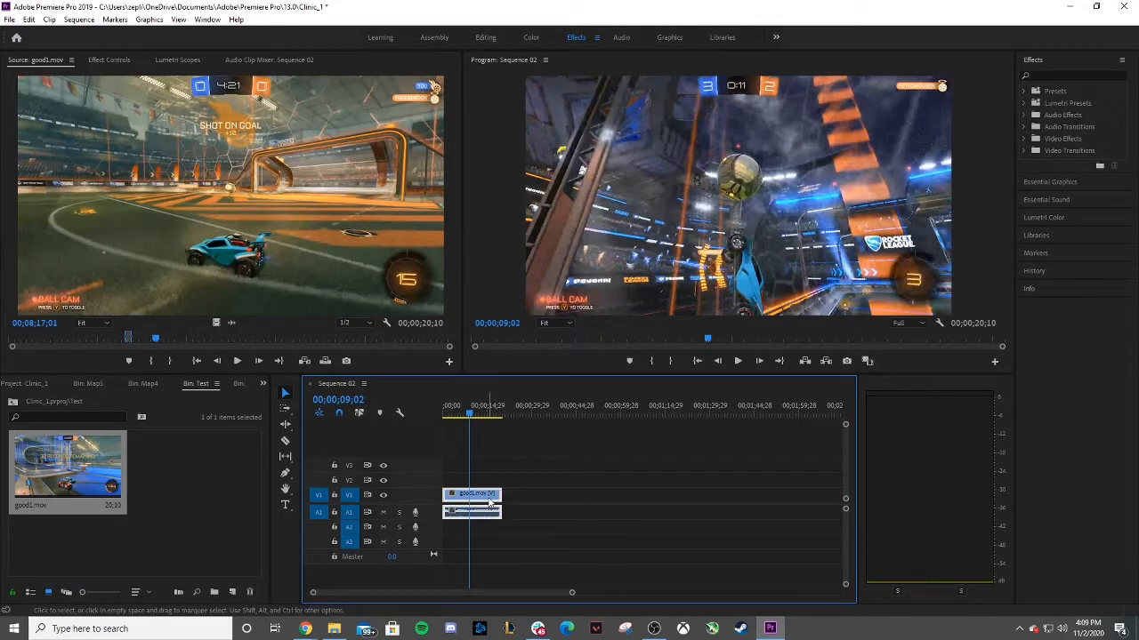
{"action": "left_click", "coordinate": [738, 362]}
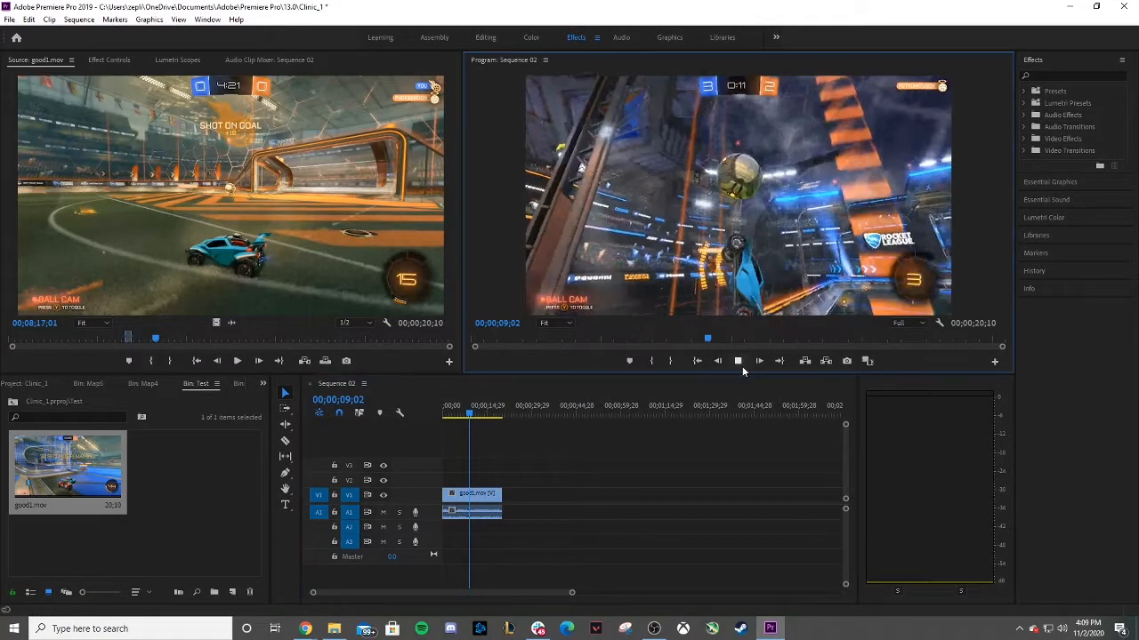
{"action": "left_click", "coordinate": [499, 415]}
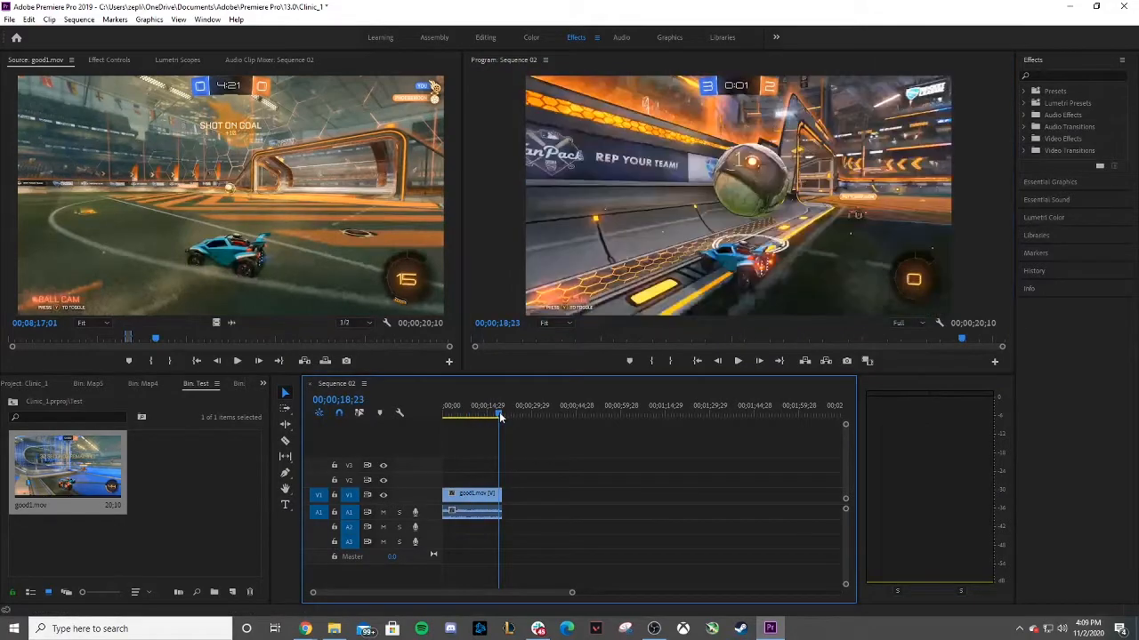
{"action": "left_click", "coordinate": [737, 361]}
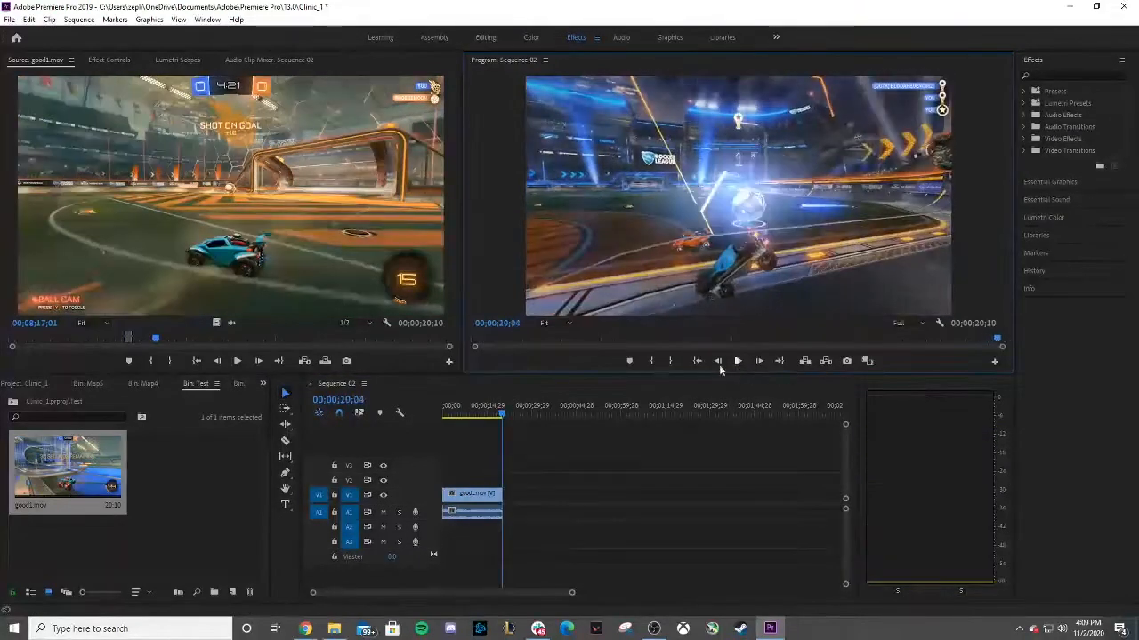
Try shifting the clip later along V1, then drag it back to the start of the sequence.
{"action": "left_click_drag", "start_coordinate": [538, 457], "coordinate": [464, 547]}
{"action": "left_click_drag", "start_coordinate": [486, 499], "coordinate": [524, 499]}
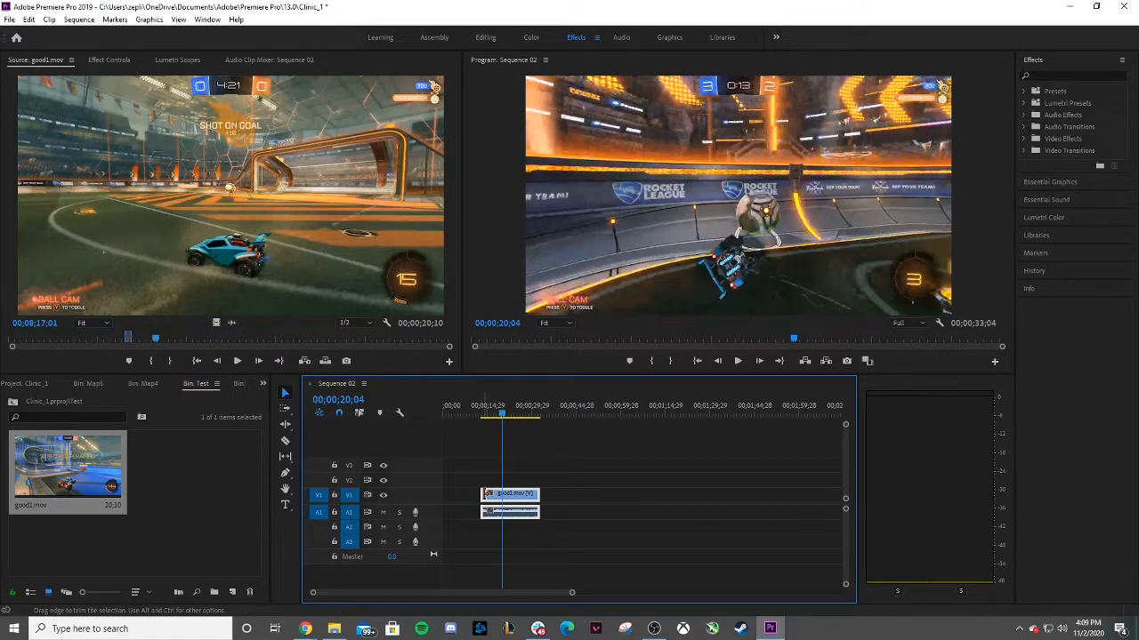
{"action": "left_click", "coordinate": [481, 500]}
{"action": "left_click_drag", "start_coordinate": [483, 495], "coordinate": [442, 490]}
Play the sequence from the beginning in the program monitor.
{"action": "left_click_drag", "start_coordinate": [501, 414], "coordinate": [411, 418]}
{"action": "left_click", "coordinate": [738, 361]}
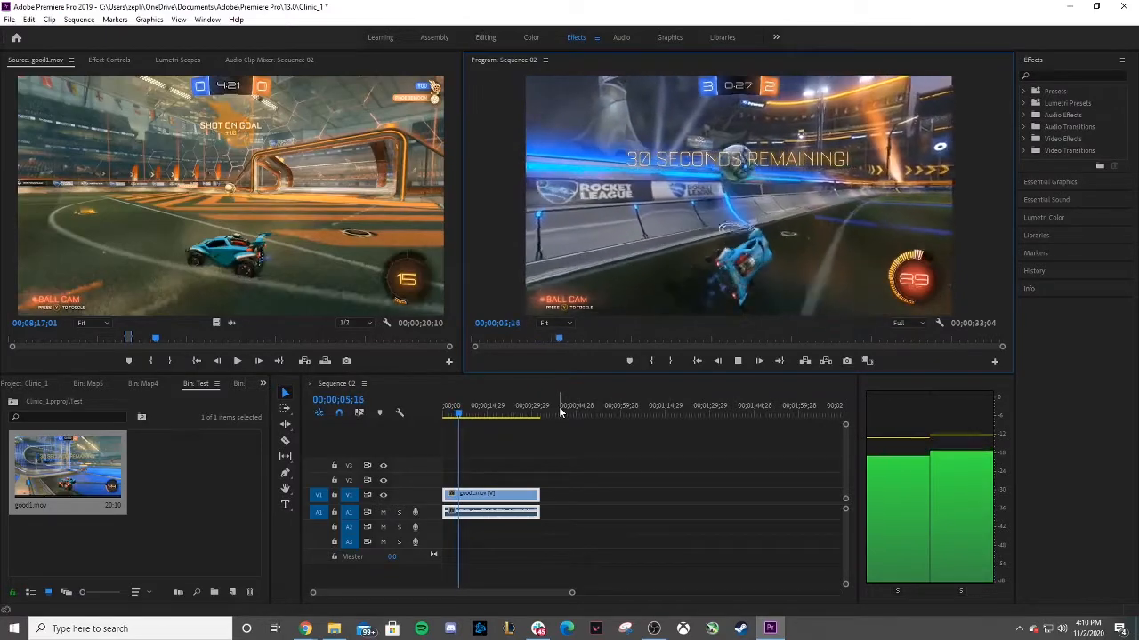
{"action": "left_click", "coordinate": [740, 361]}
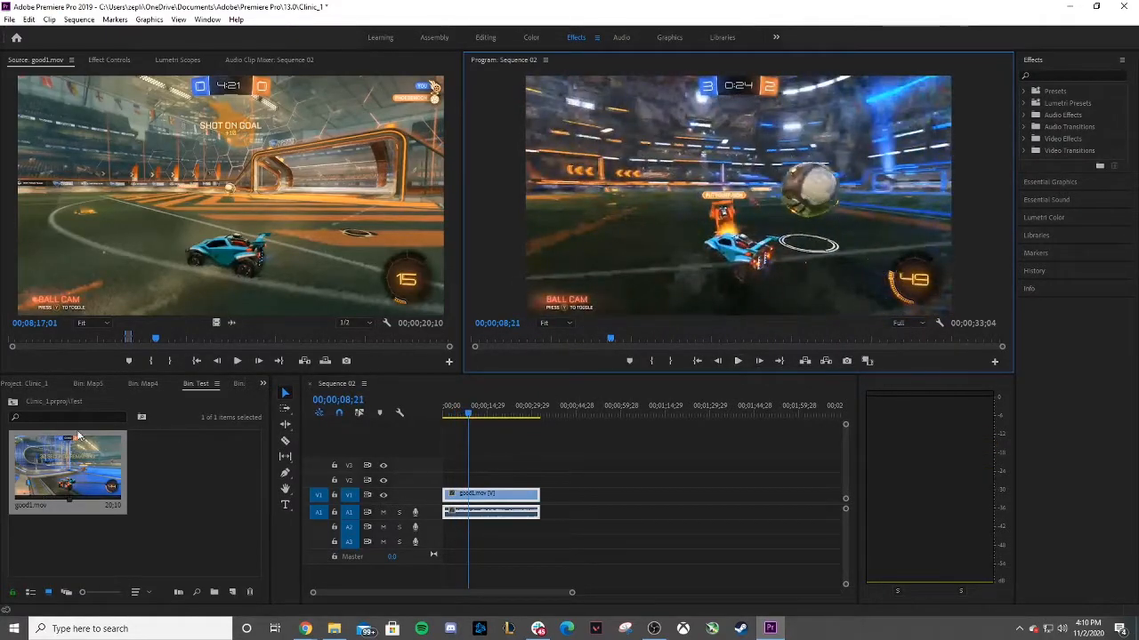
Play good1.mov around 00;15;54 in the source monitor, clear its marks and set an Out point near 00;16;38;01.
{"action": "left_click", "coordinate": [292, 339]}
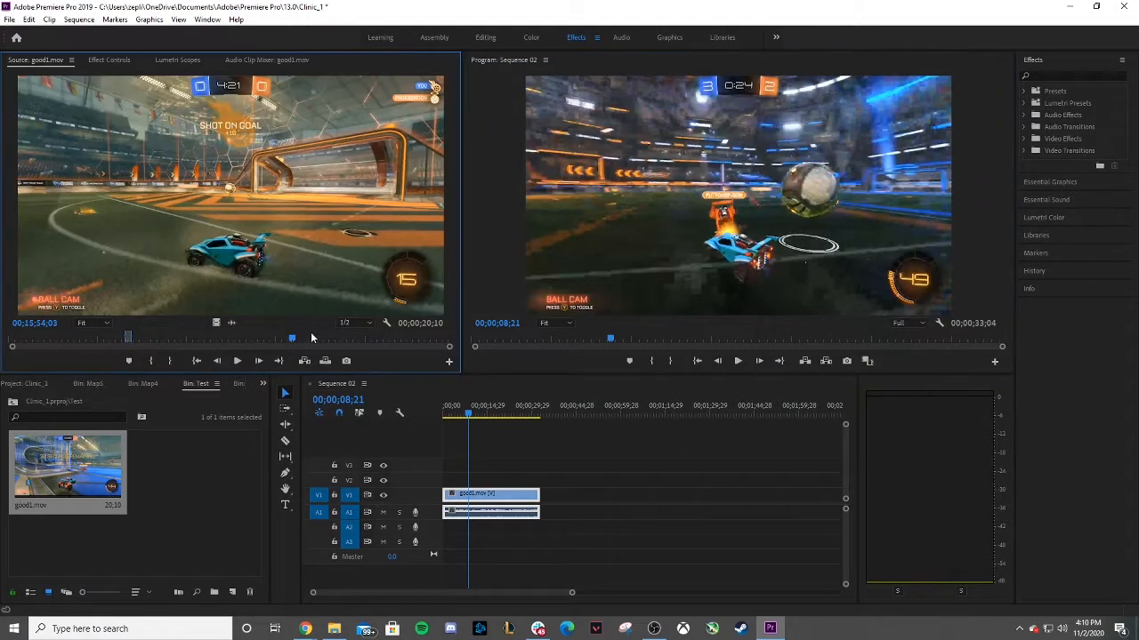
{"action": "left_click", "coordinate": [236, 362]}
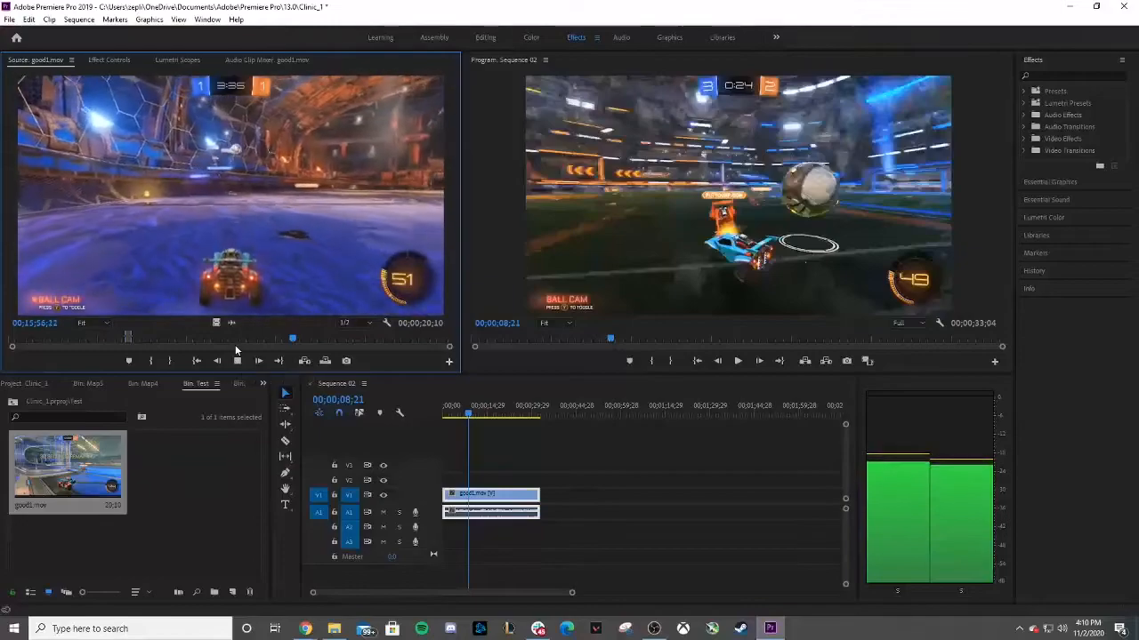
{"action": "left_click", "coordinate": [237, 361]}
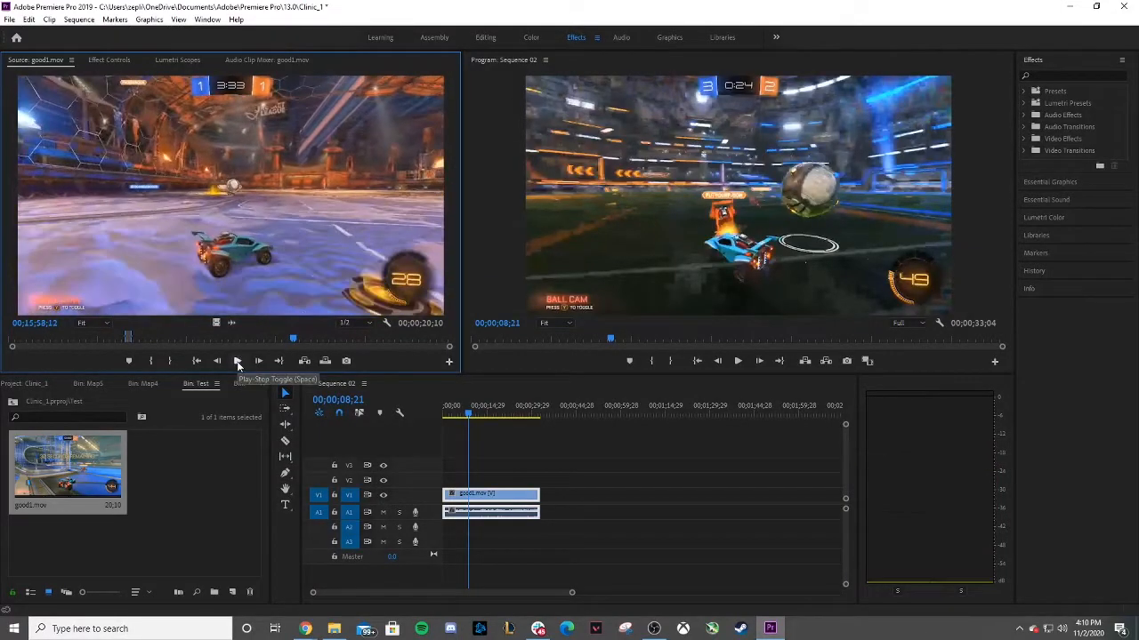
{"action": "key", "text": "ctrl+shift+x"}
{"action": "left_click", "coordinate": [238, 362]}
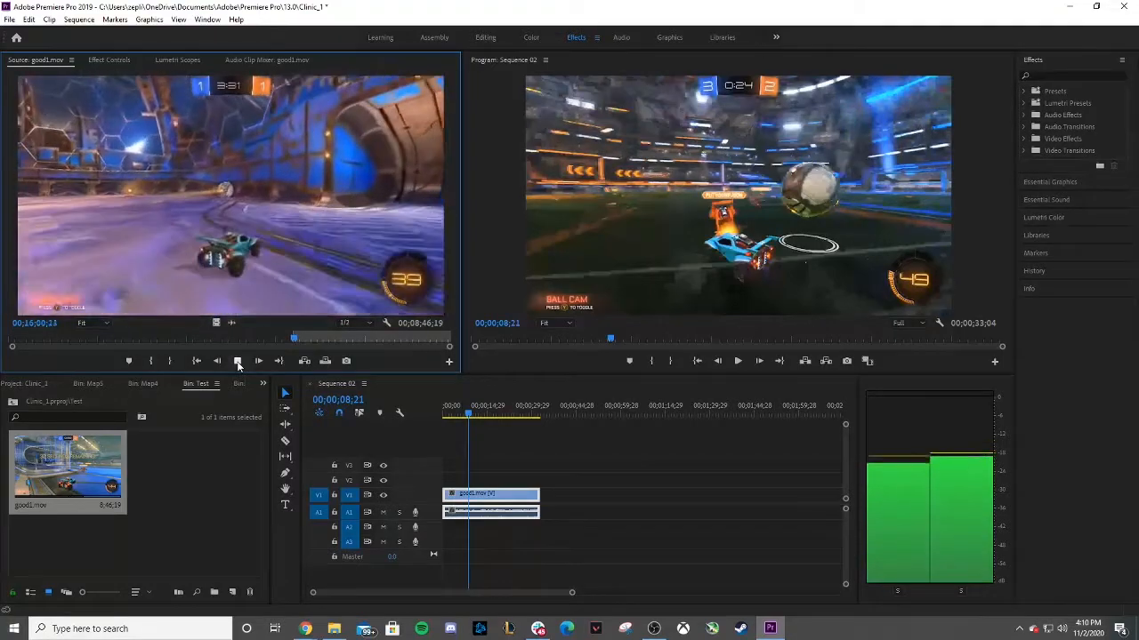
{"action": "key", "text": "space"}
{"action": "left_click_drag", "start_coordinate": [292, 340], "coordinate": [305, 343]}
{"action": "key", "text": "o"}
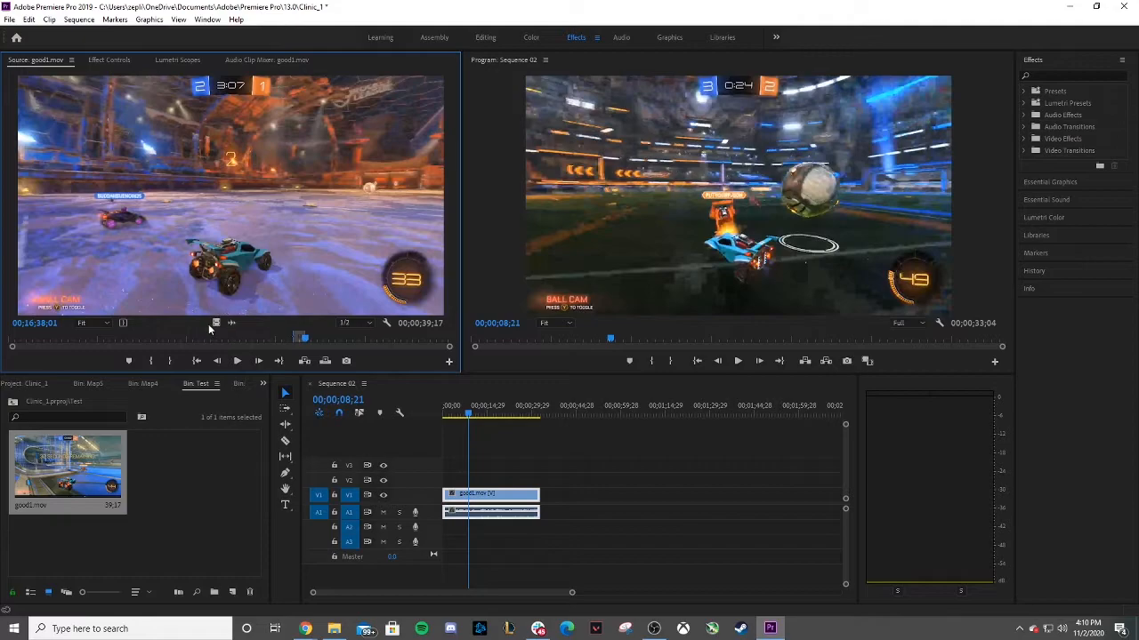
Place the new good1.mov segment right after the first clip in the sequence and play across the cut.
{"action": "left_click_drag", "start_coordinate": [229, 287], "coordinate": [659, 465]}
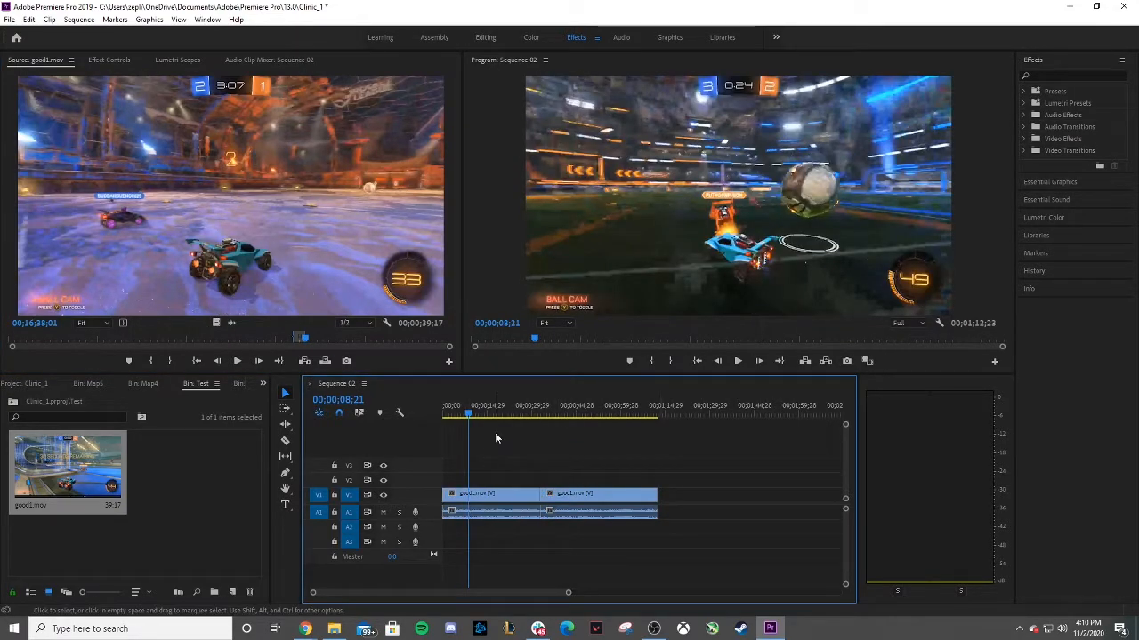
{"action": "left_click", "coordinate": [737, 361]}
{"action": "left_click", "coordinate": [531, 410]}
{"action": "left_click", "coordinate": [740, 363]}
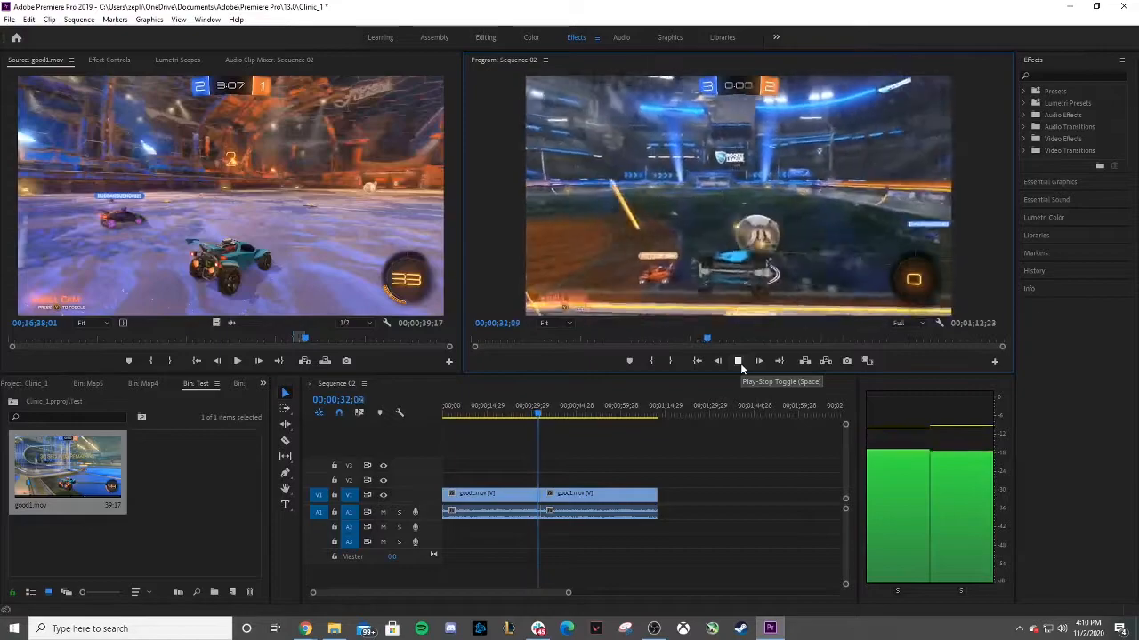
{"action": "left_click", "coordinate": [738, 361]}
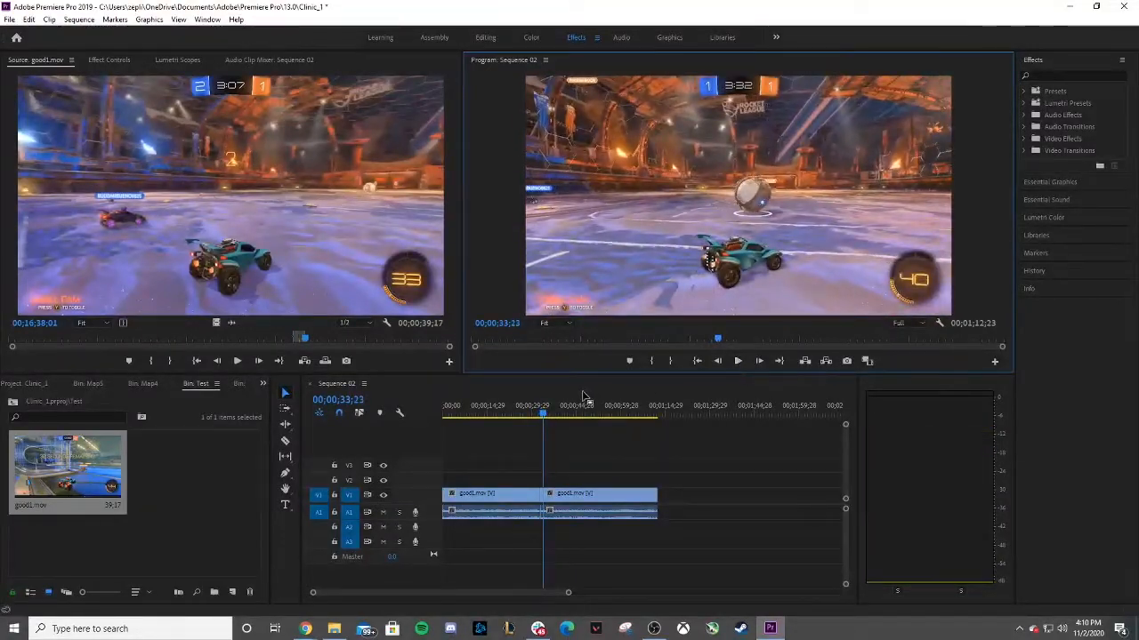
Apply the default transition at the cut between the two good1.mov clips.
{"action": "left_click", "coordinate": [541, 414]}
{"action": "left_click_drag", "start_coordinate": [541, 415], "coordinate": [506, 418]}
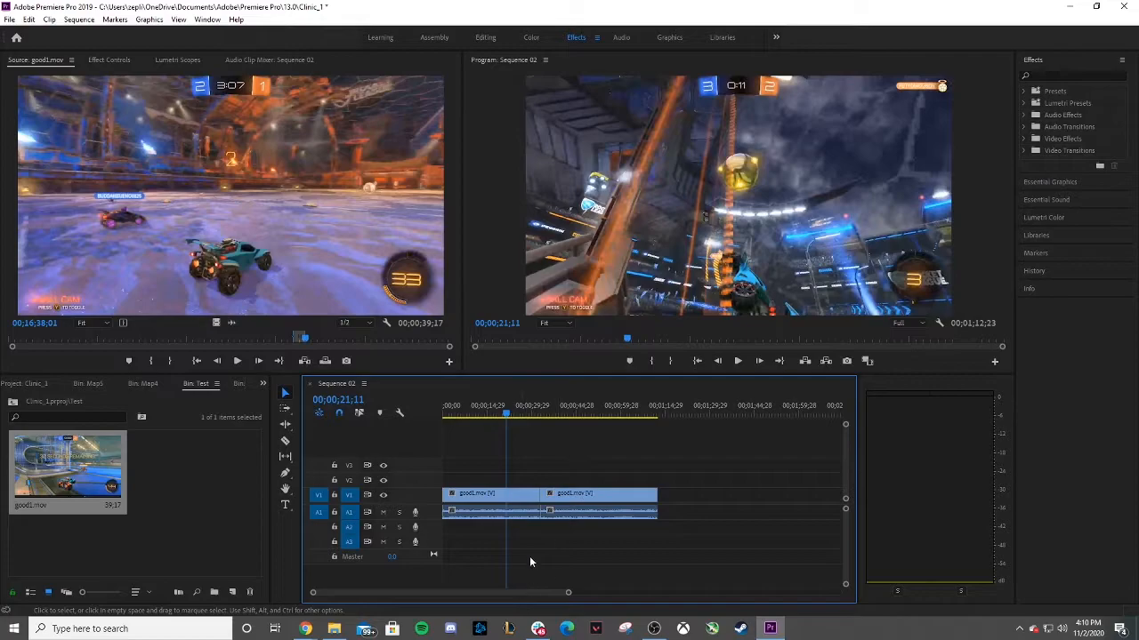
{"action": "right_click", "coordinate": [542, 495]}
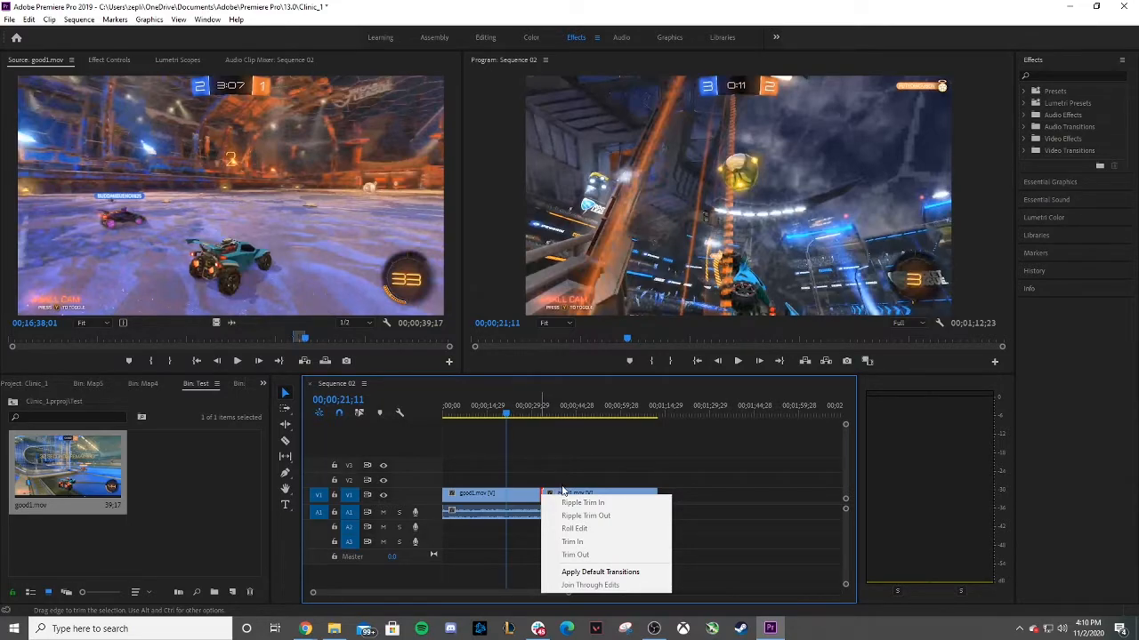
{"action": "left_click", "coordinate": [596, 574]}
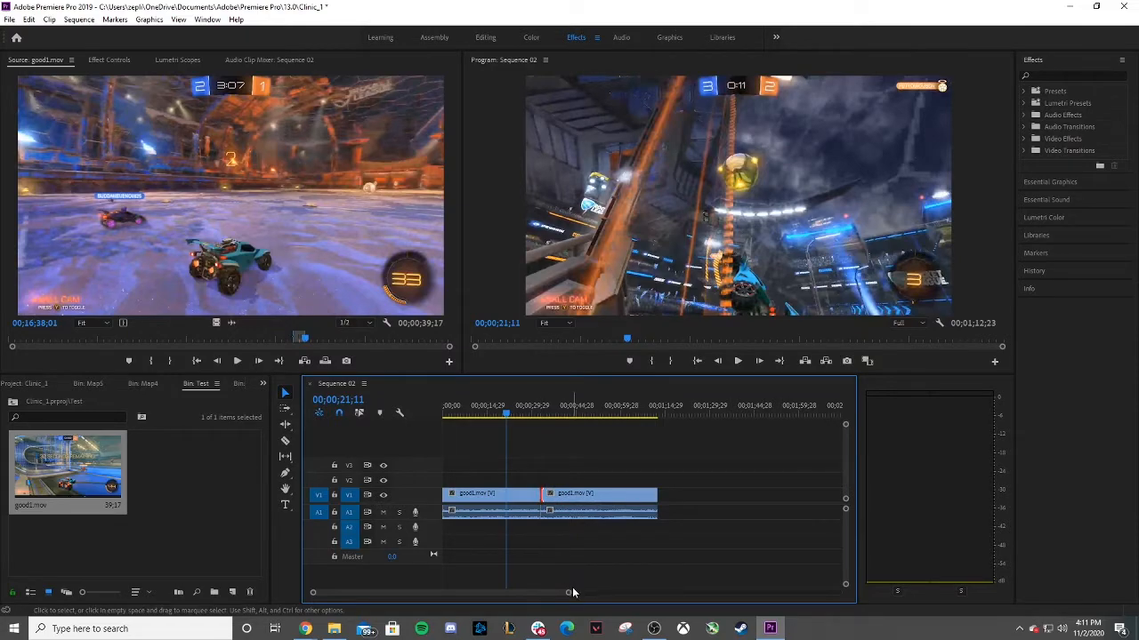
Zoom the timeline in on the cut and select the cross dissolve to view its settings.
{"action": "left_click_drag", "start_coordinate": [570, 593], "coordinate": [517, 599]}
{"action": "left_click", "coordinate": [794, 497]}
{"action": "left_click", "coordinate": [110, 60]}
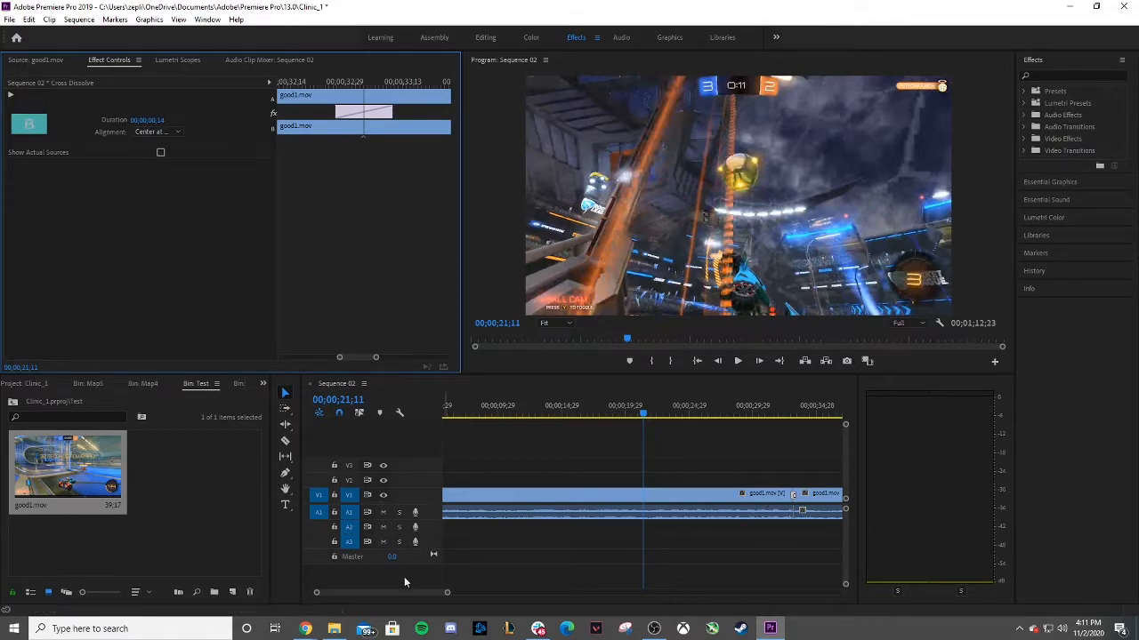
Mute audio track A1 and play the sequence across the cross dissolve.
{"action": "left_click_drag", "start_coordinate": [402, 591], "coordinate": [523, 592]}
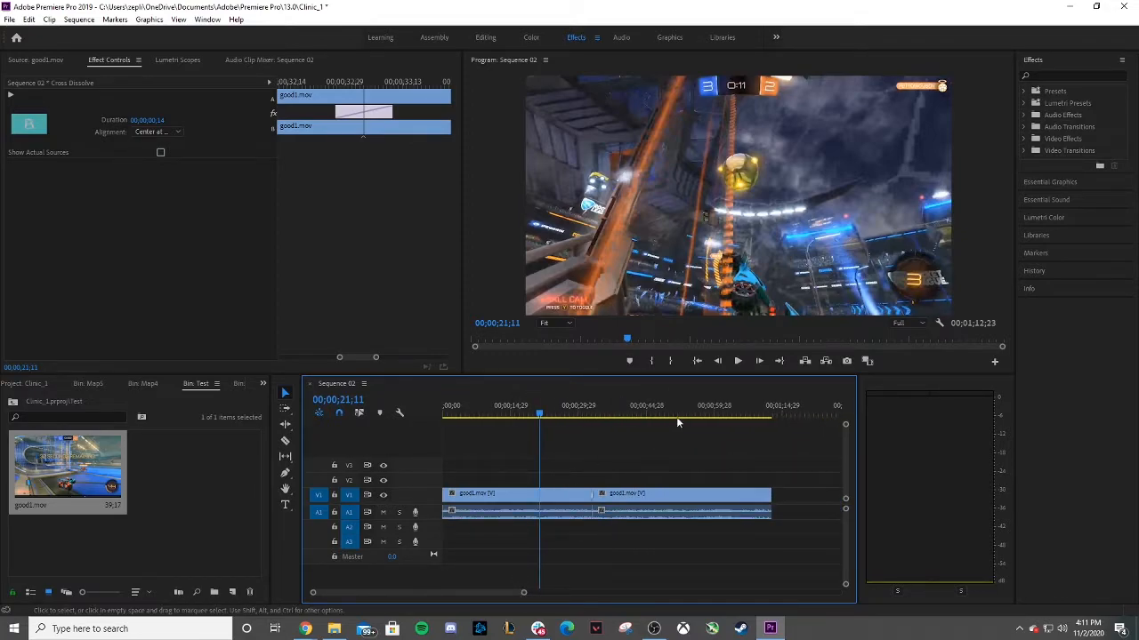
{"action": "left_click", "coordinate": [587, 411]}
{"action": "left_click", "coordinate": [740, 361]}
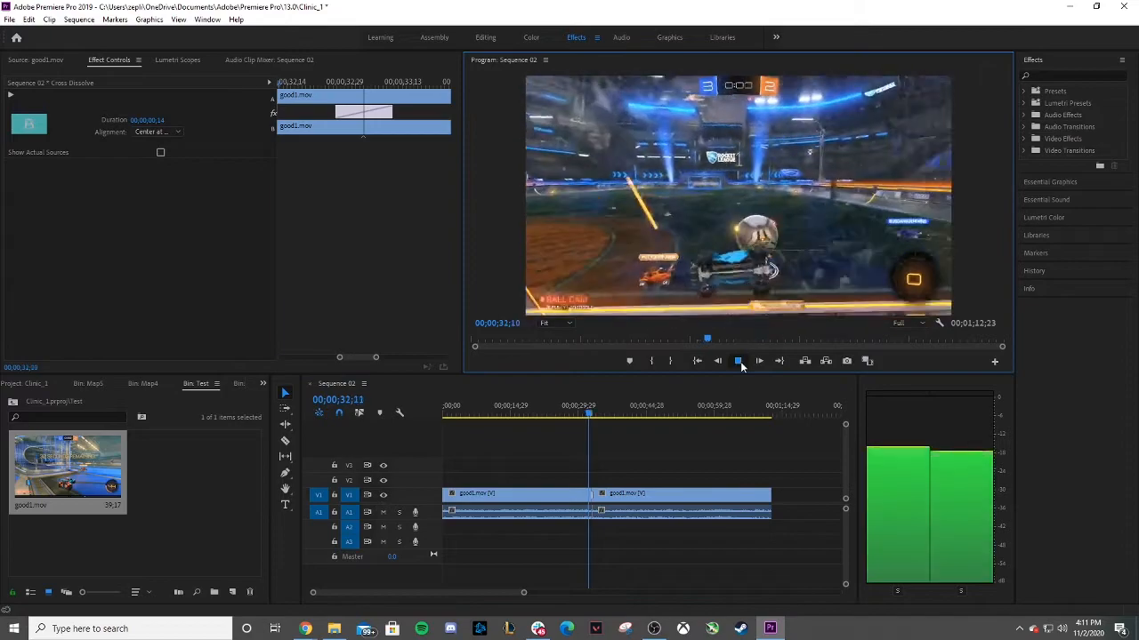
{"action": "left_click", "coordinate": [382, 512]}
{"action": "left_click", "coordinate": [738, 361]}
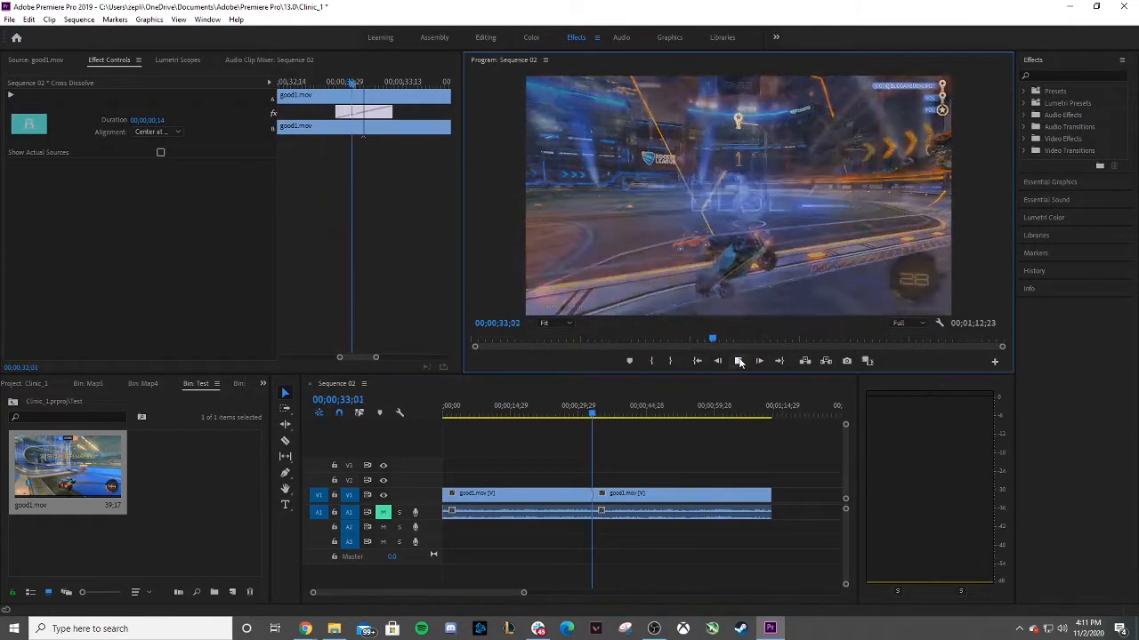
{"action": "left_click_drag", "start_coordinate": [594, 417], "coordinate": [586, 417]}
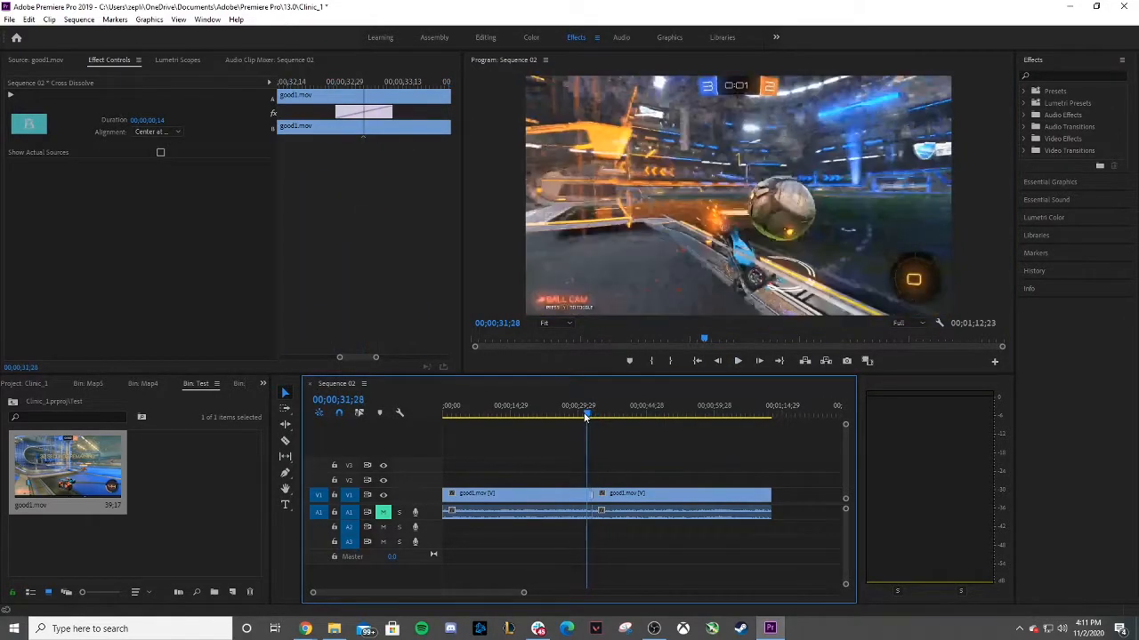
{"action": "left_click", "coordinate": [745, 364]}
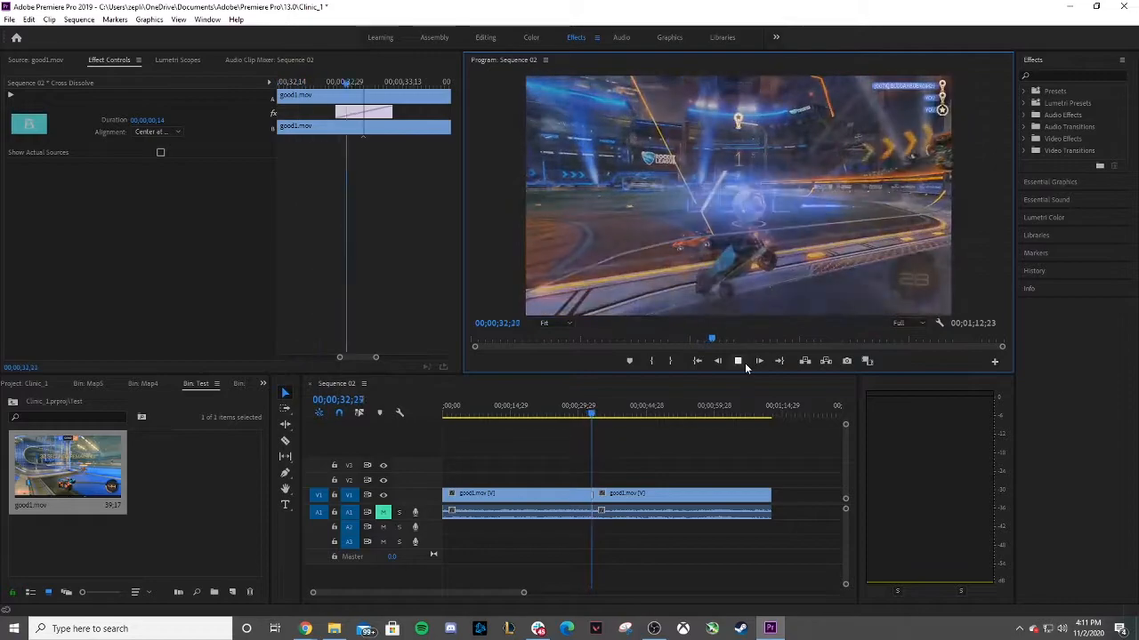
{"action": "left_click", "coordinate": [744, 363]}
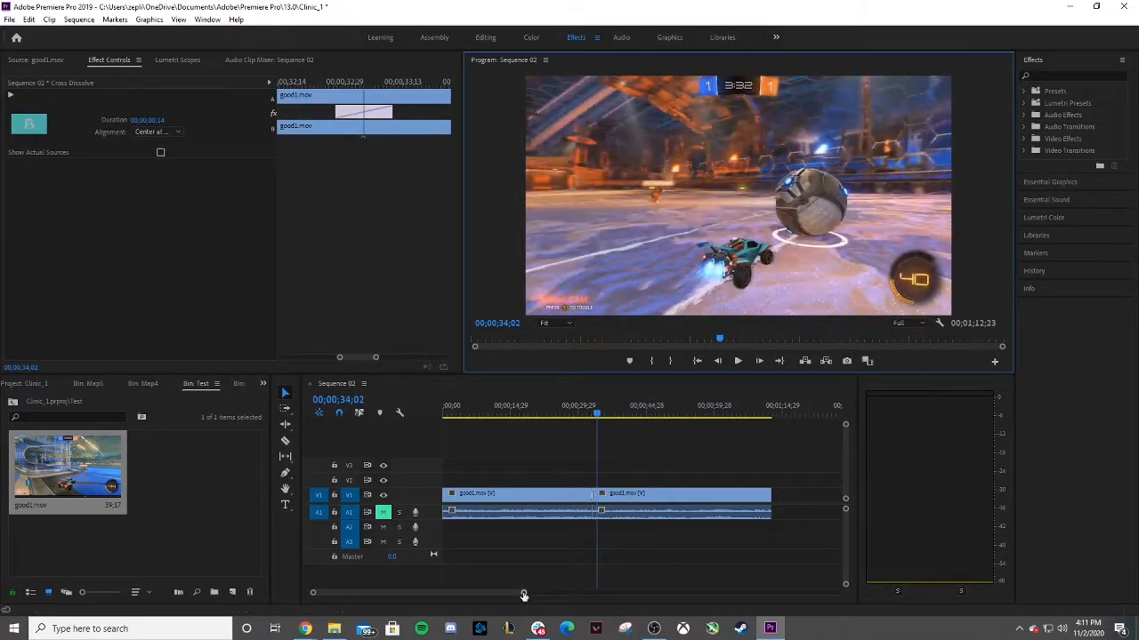
Try sliding the cross dissolve along the cut, then undo the move.
{"action": "left_click_drag", "start_coordinate": [525, 594], "coordinate": [392, 593]}
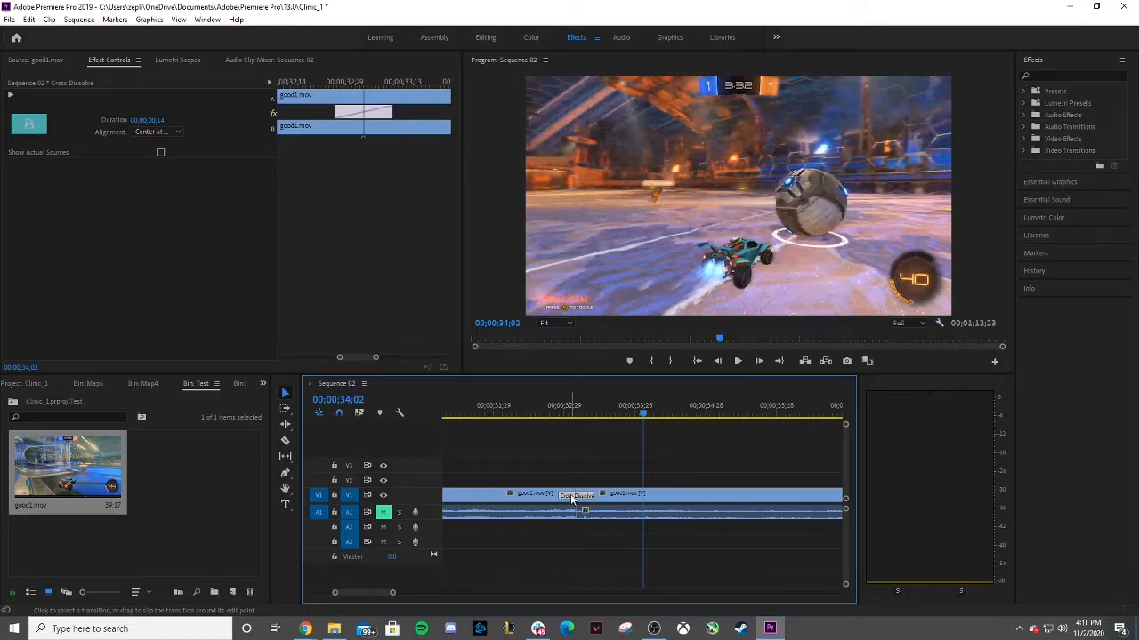
{"action": "left_click_drag", "start_coordinate": [575, 494], "coordinate": [582, 496]}
{"action": "key", "text": "ctrl+z"}
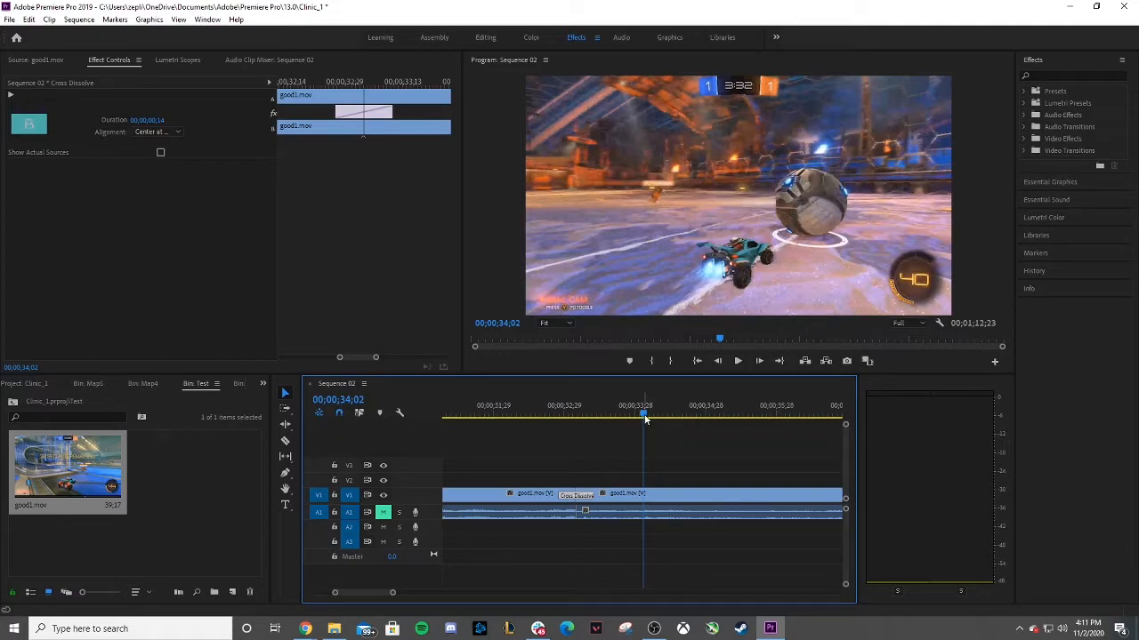
Play the sequence across the cross dissolve again from just before the cut.
{"action": "left_click_drag", "start_coordinate": [646, 420], "coordinate": [527, 424]}
{"action": "left_click", "coordinate": [737, 361]}
{"action": "left_click", "coordinate": [736, 362]}
{"action": "left_click_drag", "start_coordinate": [652, 416], "coordinate": [553, 423]}
Try the cross dissolve's alignment as Start at Cut, End at Cut, and then Center at Cut.
{"action": "left_click", "coordinate": [58, 59]}
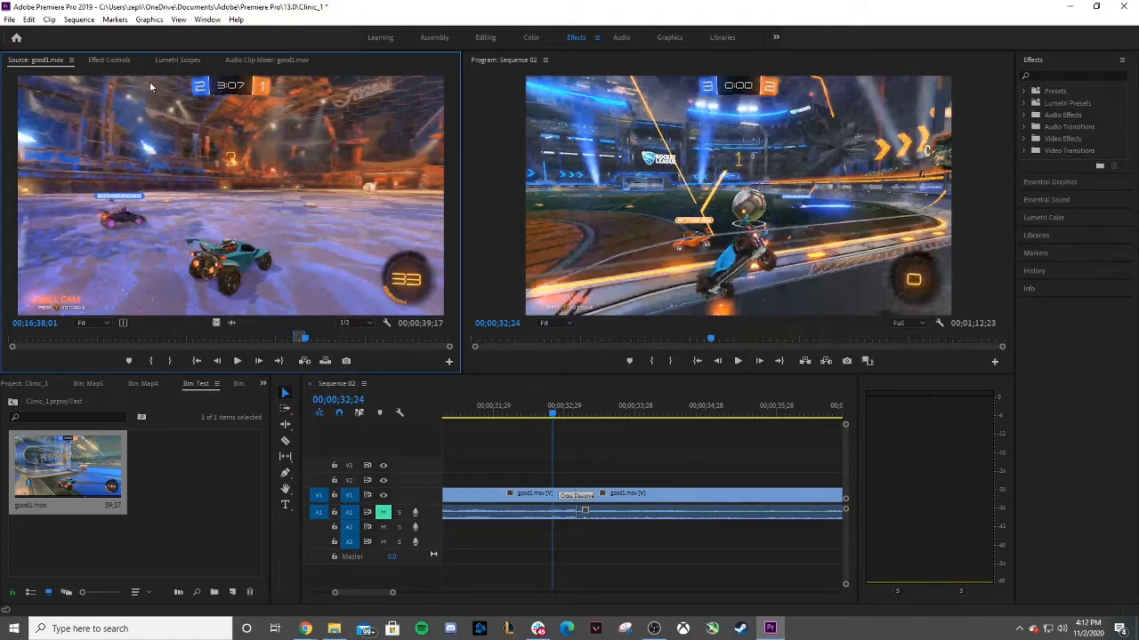
{"action": "left_click", "coordinate": [575, 501]}
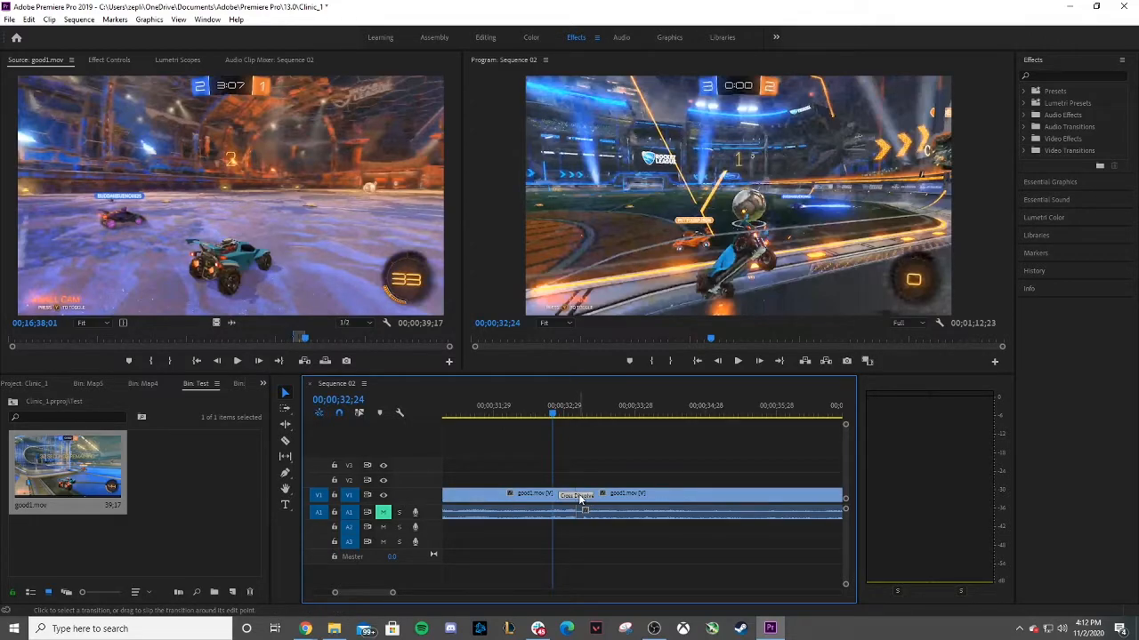
{"action": "left_click", "coordinate": [108, 59]}
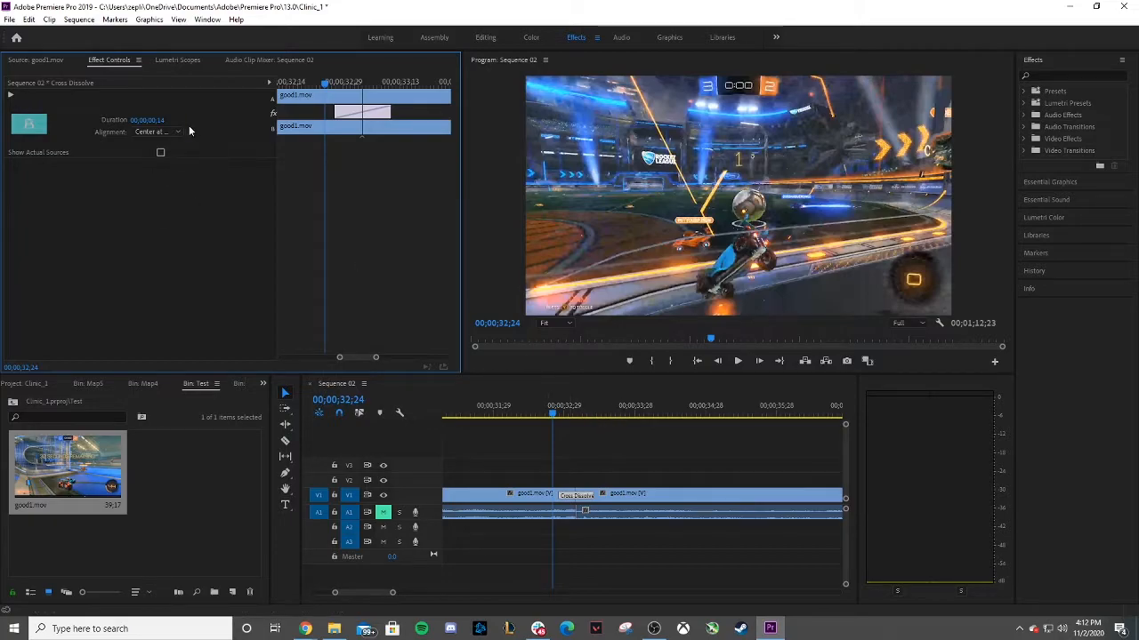
{"action": "left_click", "coordinate": [166, 132]}
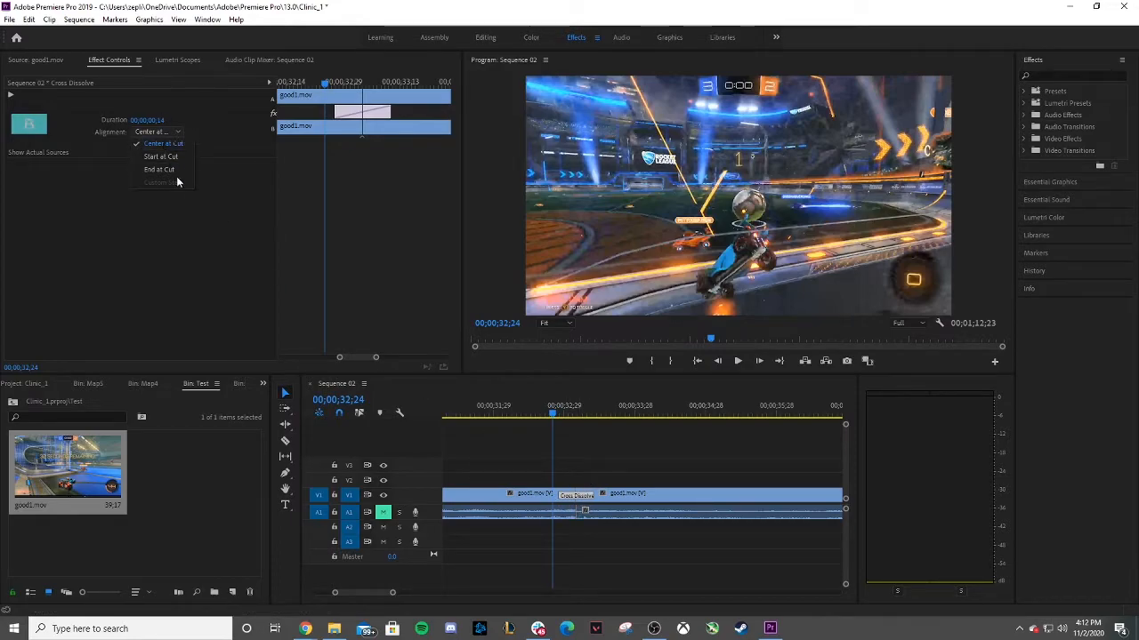
{"action": "left_click", "coordinate": [162, 158]}
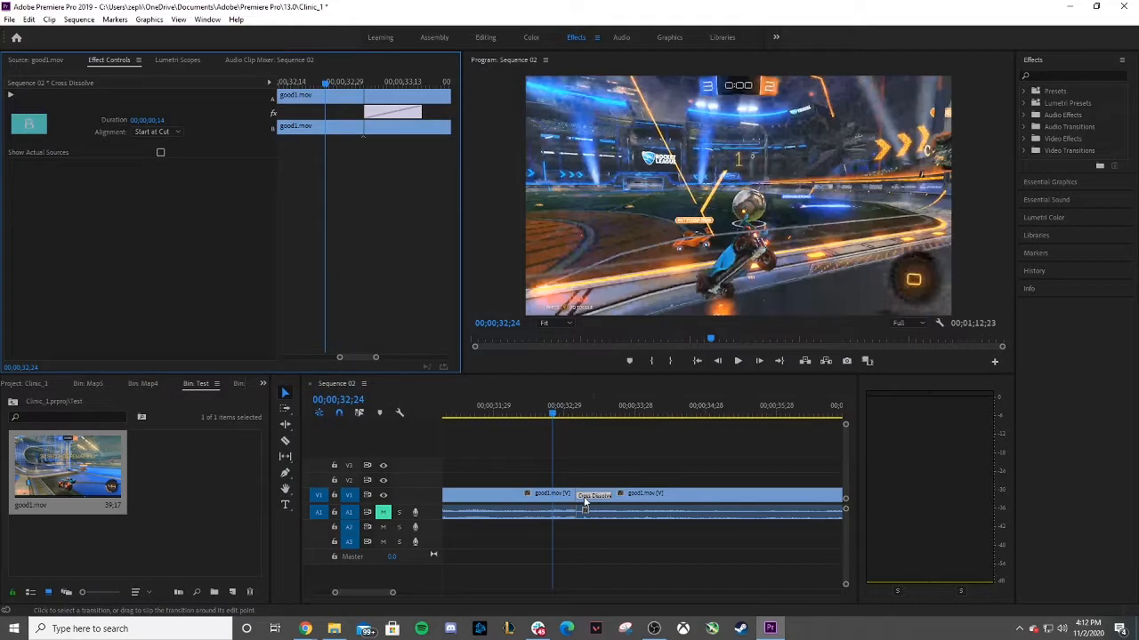
{"action": "left_click", "coordinate": [174, 134]}
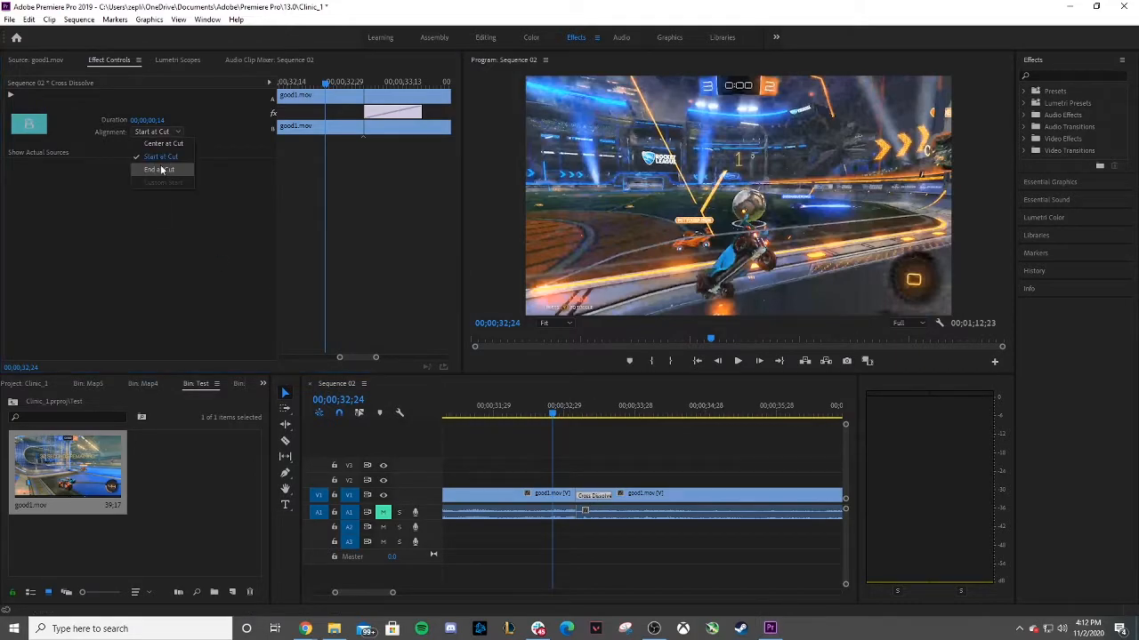
{"action": "left_click", "coordinate": [160, 169]}
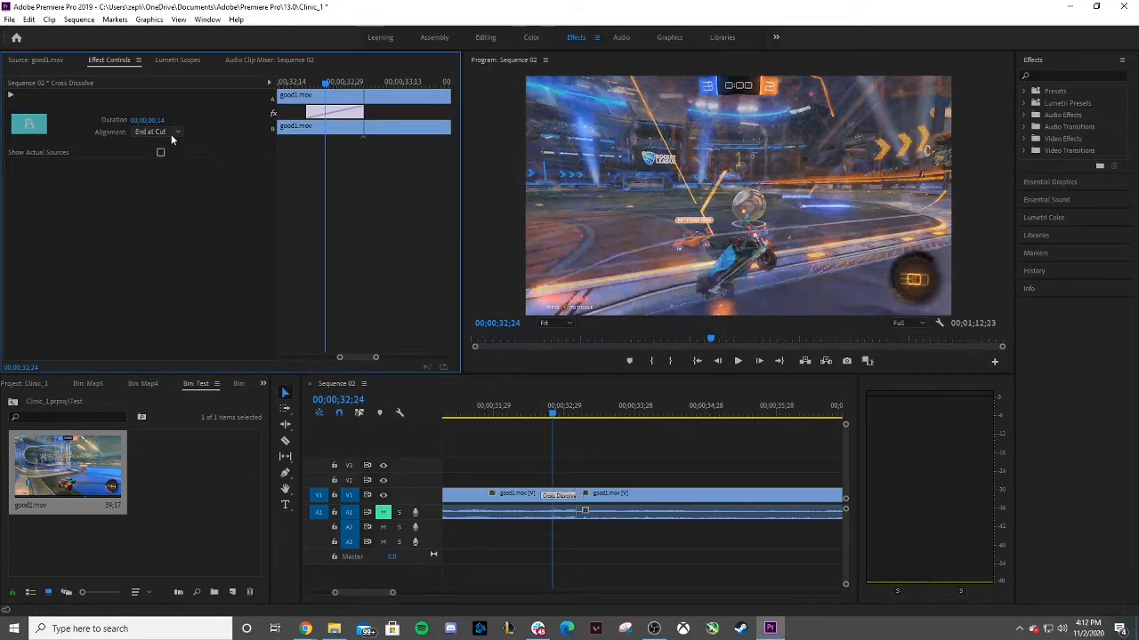
{"action": "left_click", "coordinate": [169, 132]}
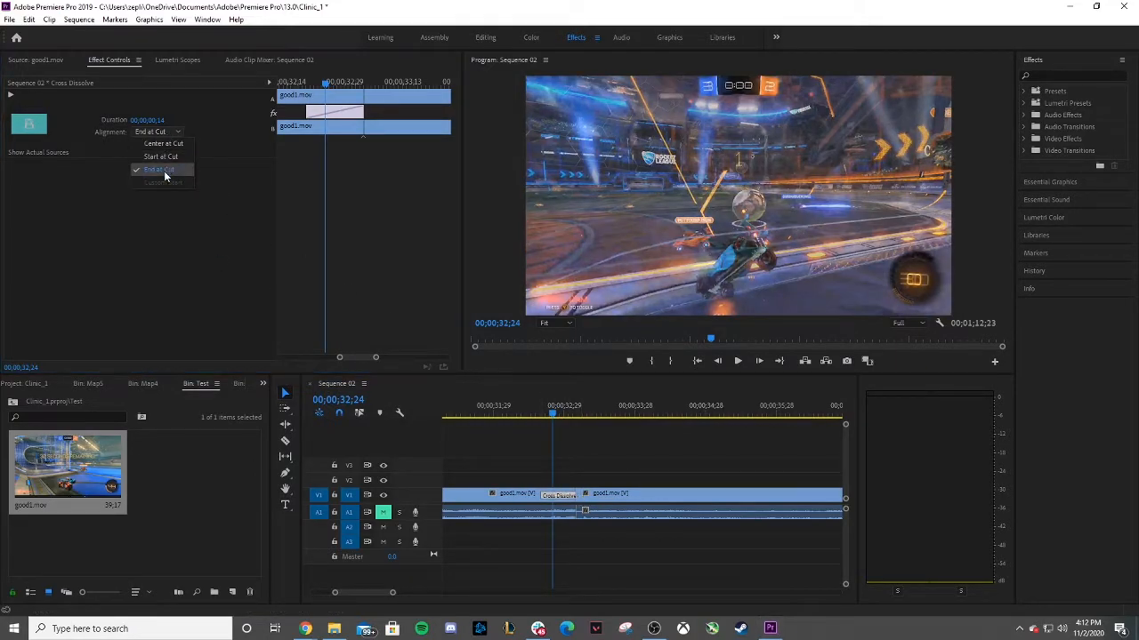
{"action": "left_click", "coordinate": [158, 144]}
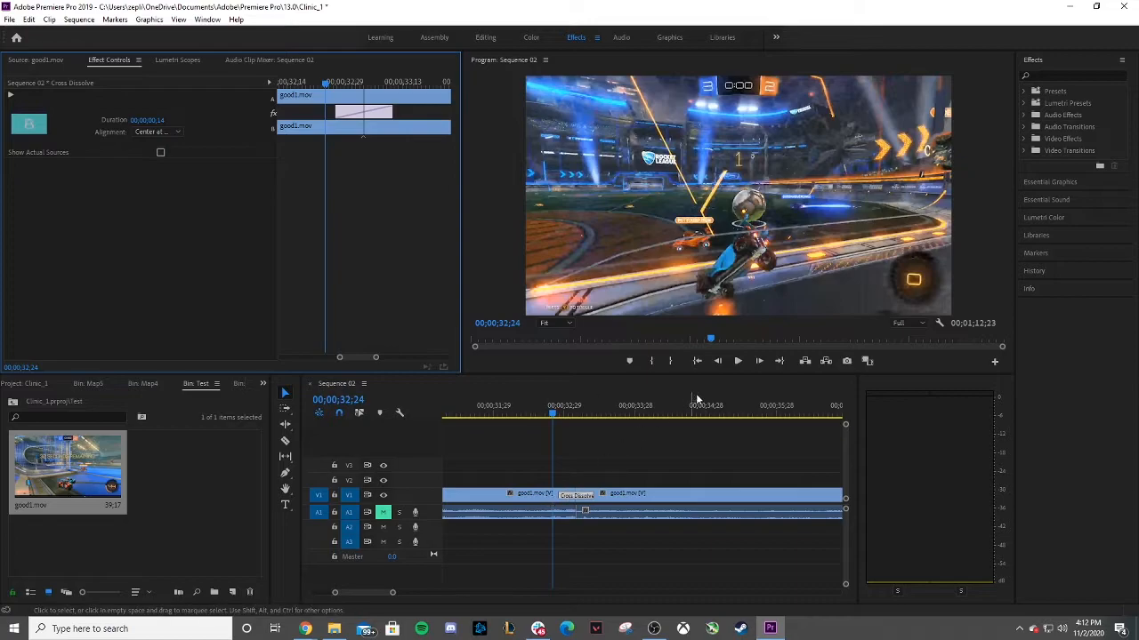
Set the cross dissolve's duration to 00;00;00;30 and play across the transition.
{"action": "left_click", "coordinate": [737, 361]}
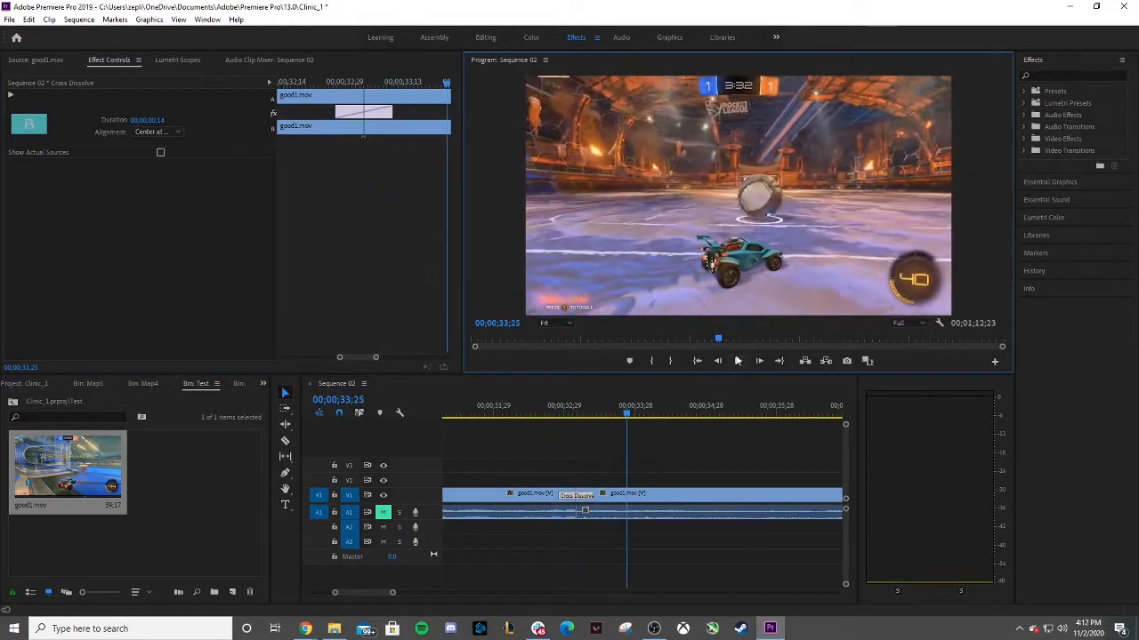
{"action": "left_click", "coordinate": [536, 414]}
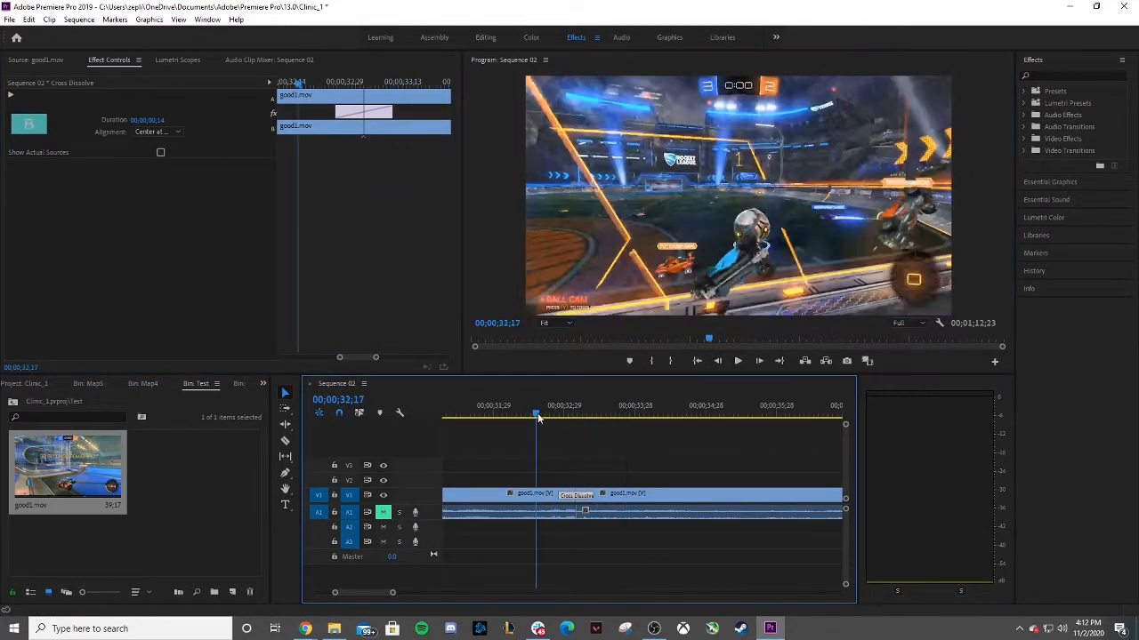
{"action": "left_click", "coordinate": [162, 121]}
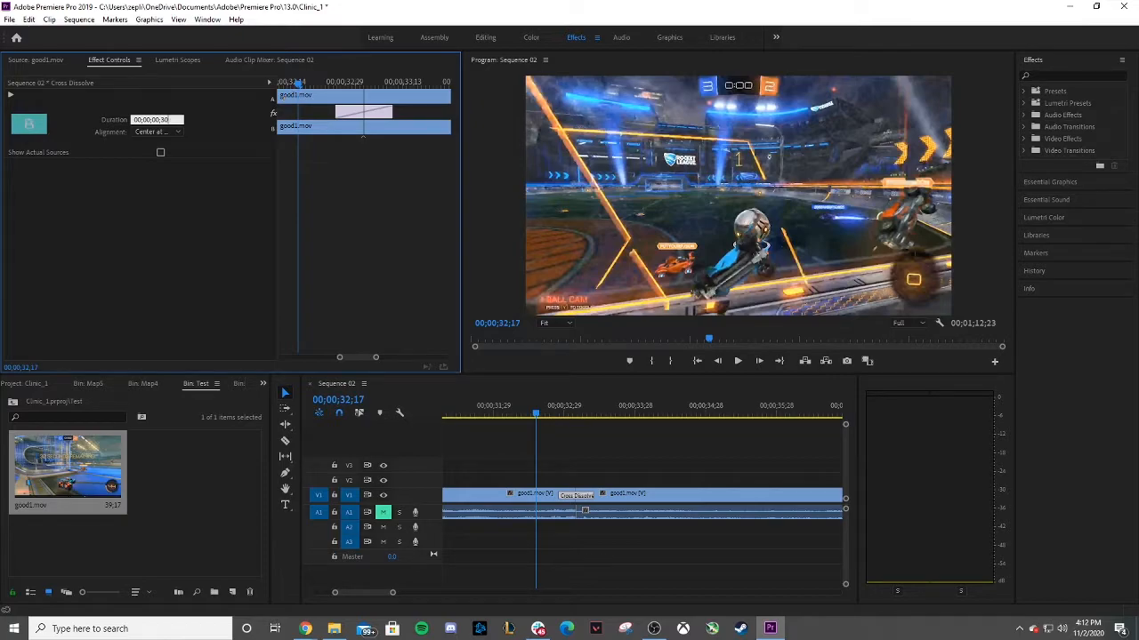
{"action": "key", "text": "Return"}
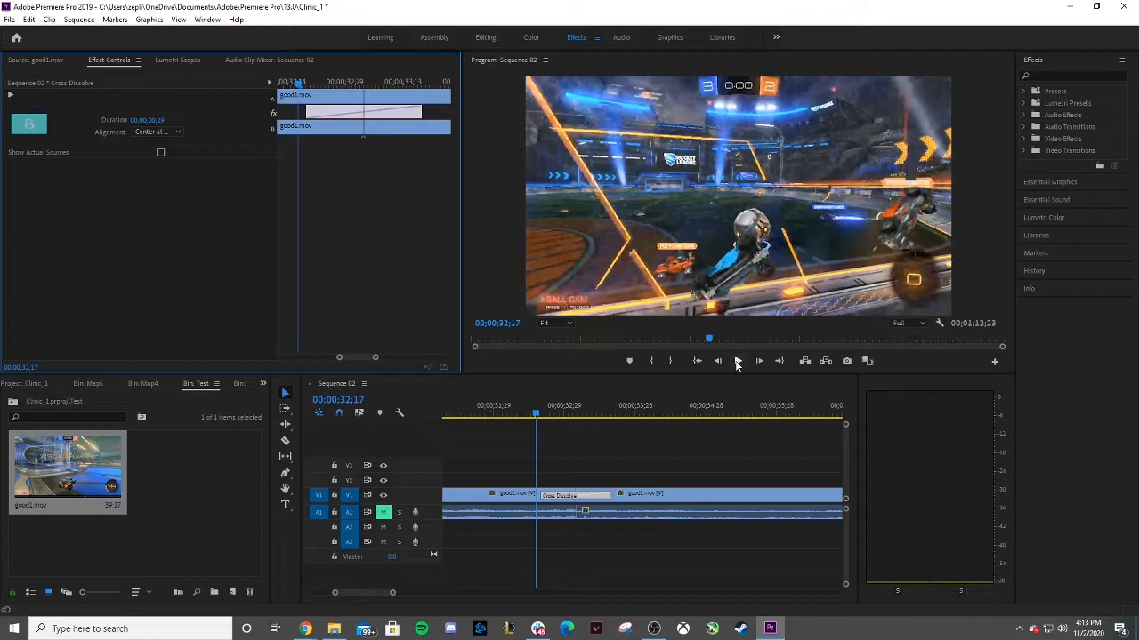
{"action": "left_click_drag", "start_coordinate": [536, 418], "coordinate": [500, 413]}
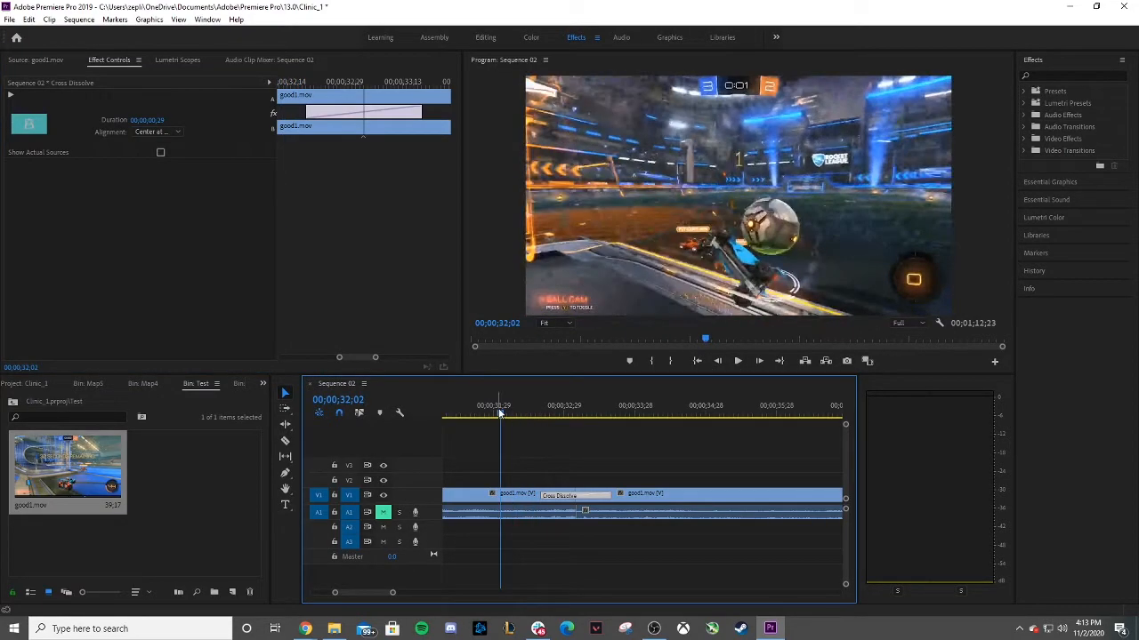
{"action": "left_click", "coordinate": [736, 361]}
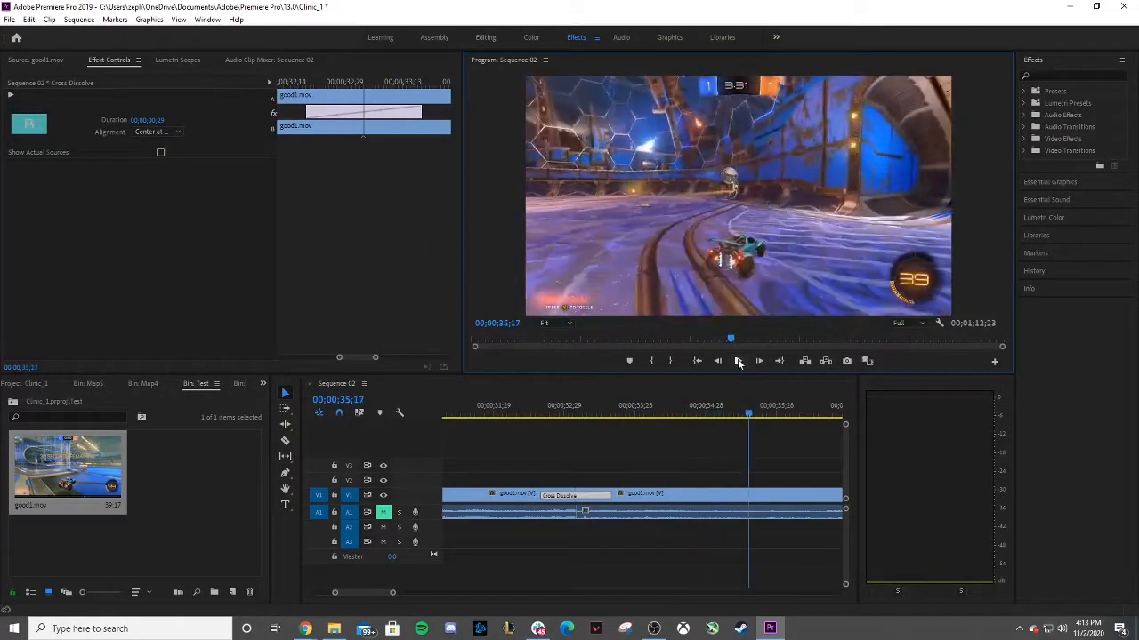
Set the cross dissolve's duration to 00;00;00;13 and play across the transition.
{"action": "left_click", "coordinate": [160, 119]}
{"action": "left_click", "coordinate": [178, 119]}
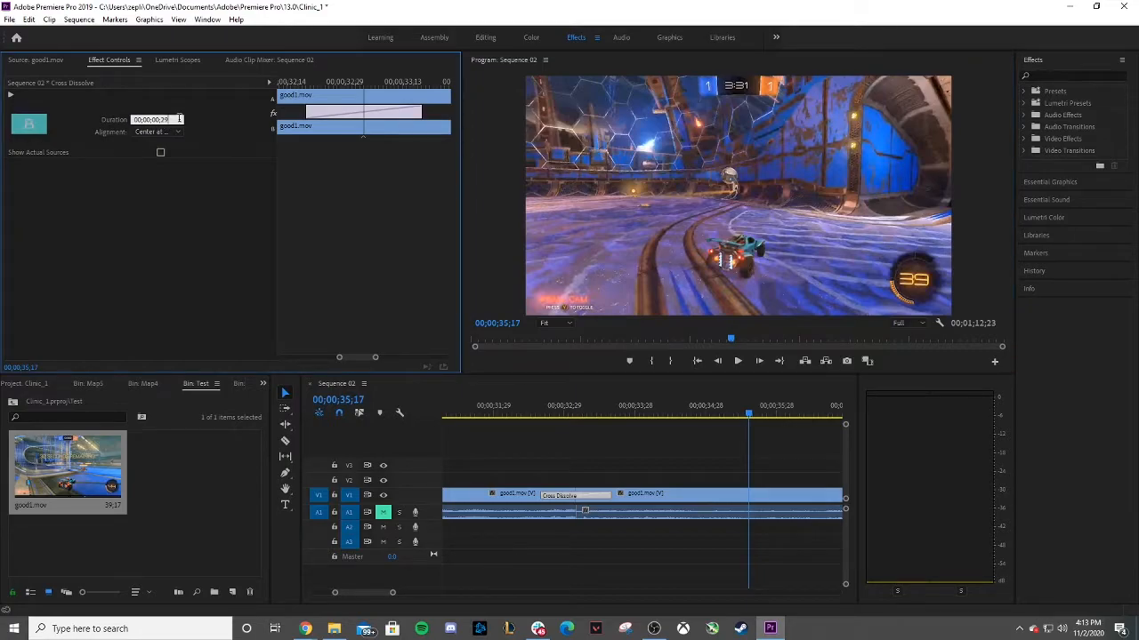
{"action": "key", "text": "Return"}
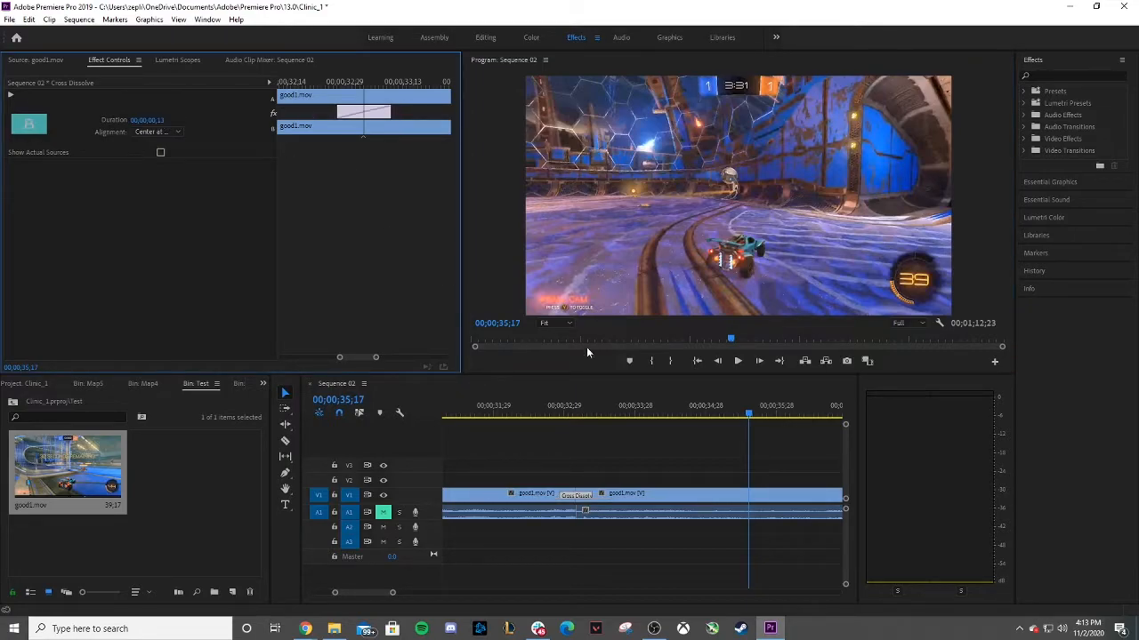
{"action": "left_click_drag", "start_coordinate": [748, 411], "coordinate": [526, 407]}
{"action": "left_click", "coordinate": [737, 361]}
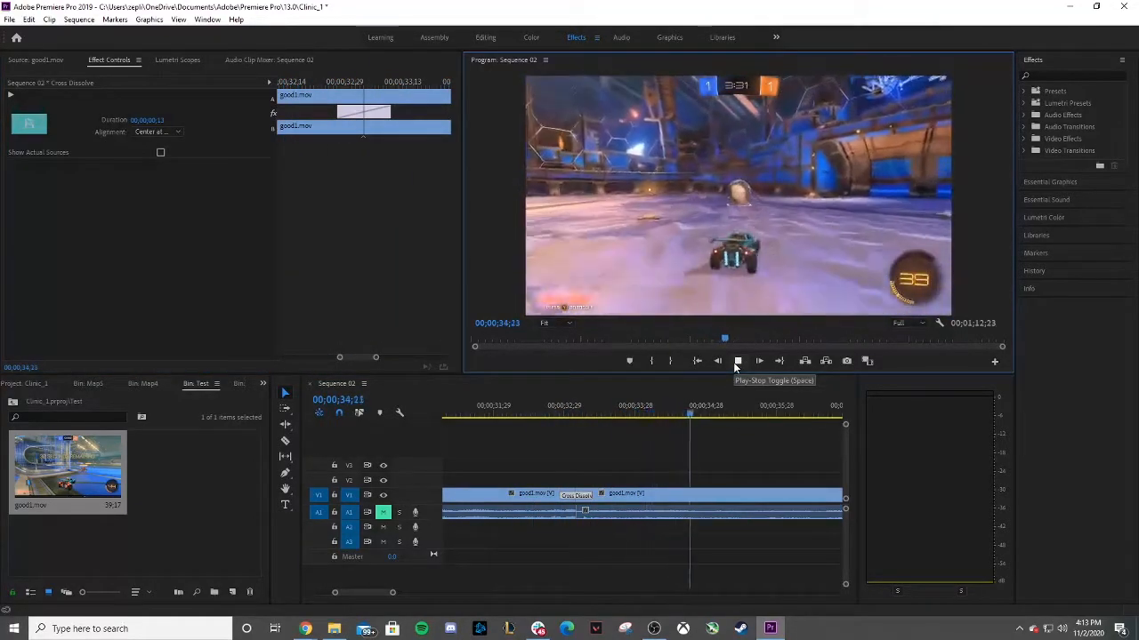
{"action": "left_click", "coordinate": [735, 361]}
Delete the cross dissolve transition from the cut between the clips.
{"action": "left_click", "coordinate": [577, 489]}
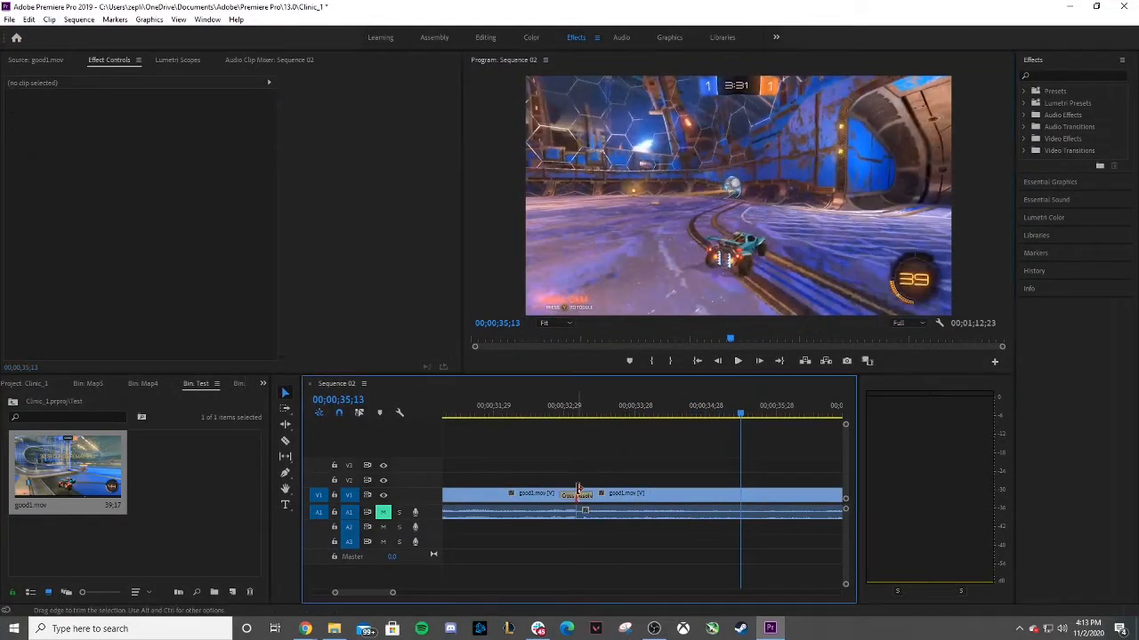
{"action": "right_click", "coordinate": [577, 489]}
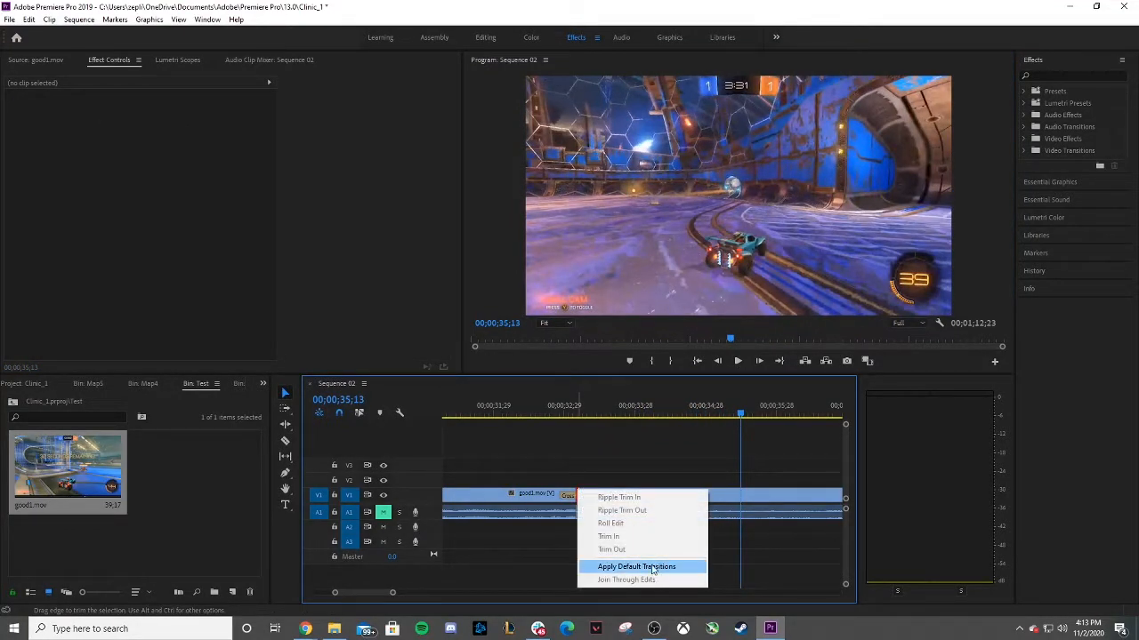
{"action": "left_click", "coordinate": [595, 466]}
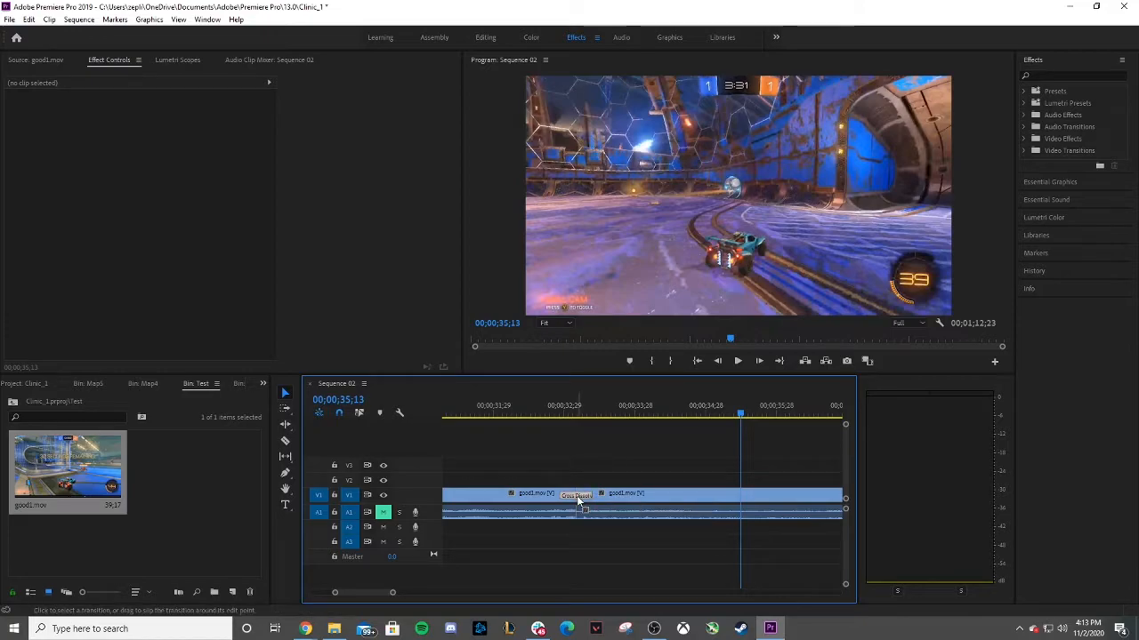
{"action": "left_click", "coordinate": [576, 496]}
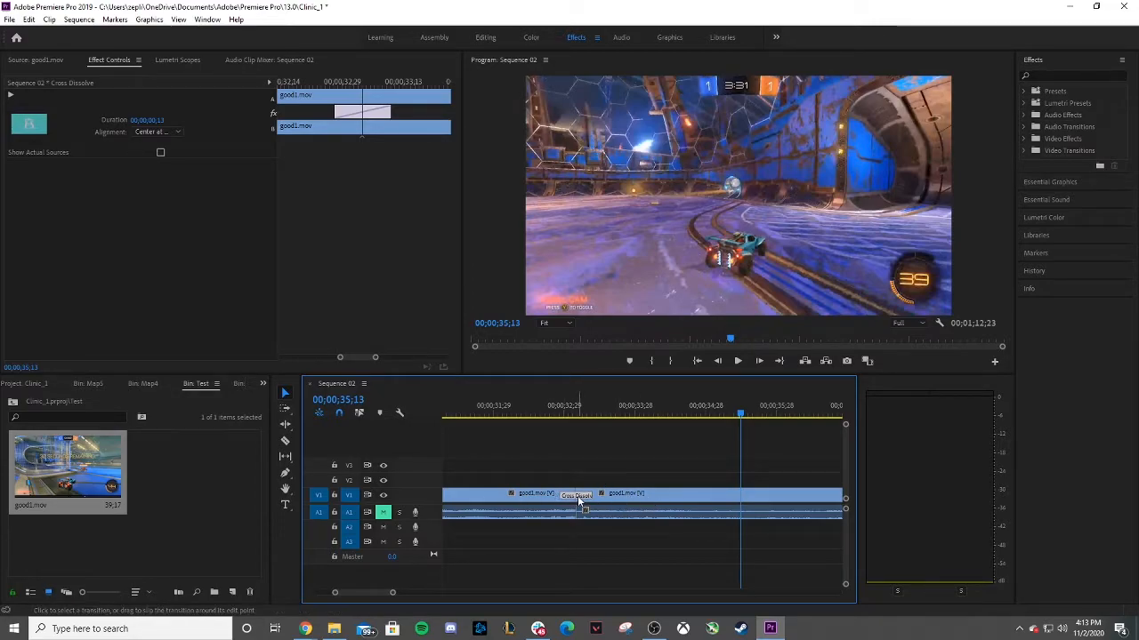
{"action": "key", "text": "Delete"}
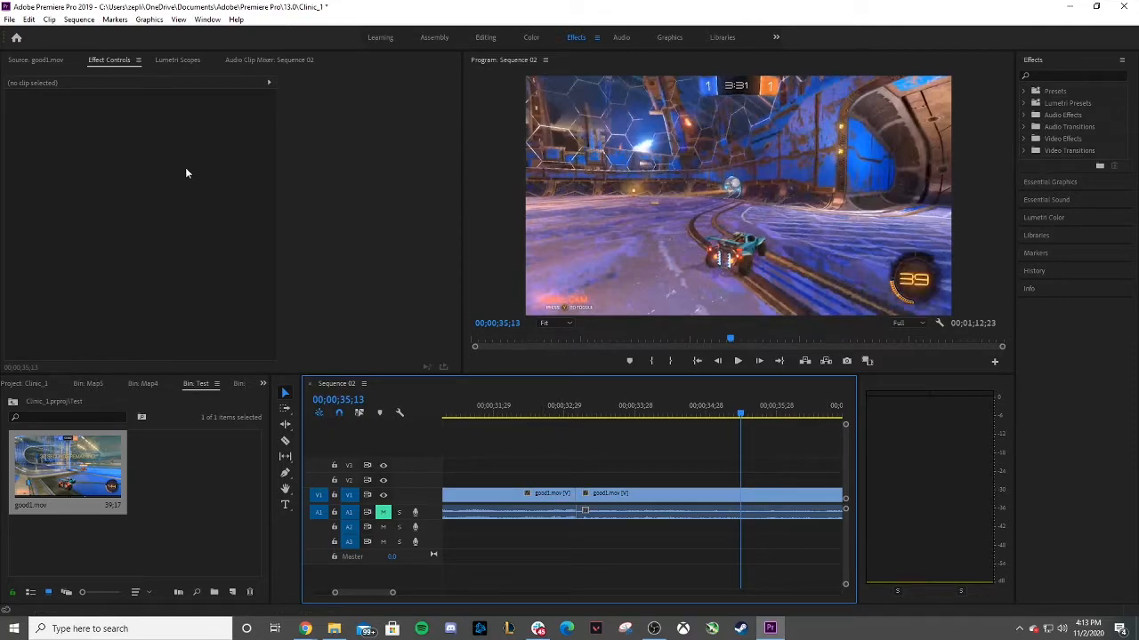
Expand the Video Transitions folder and each of its categories to browse the available transitions.
{"action": "left_click", "coordinate": [1023, 150]}
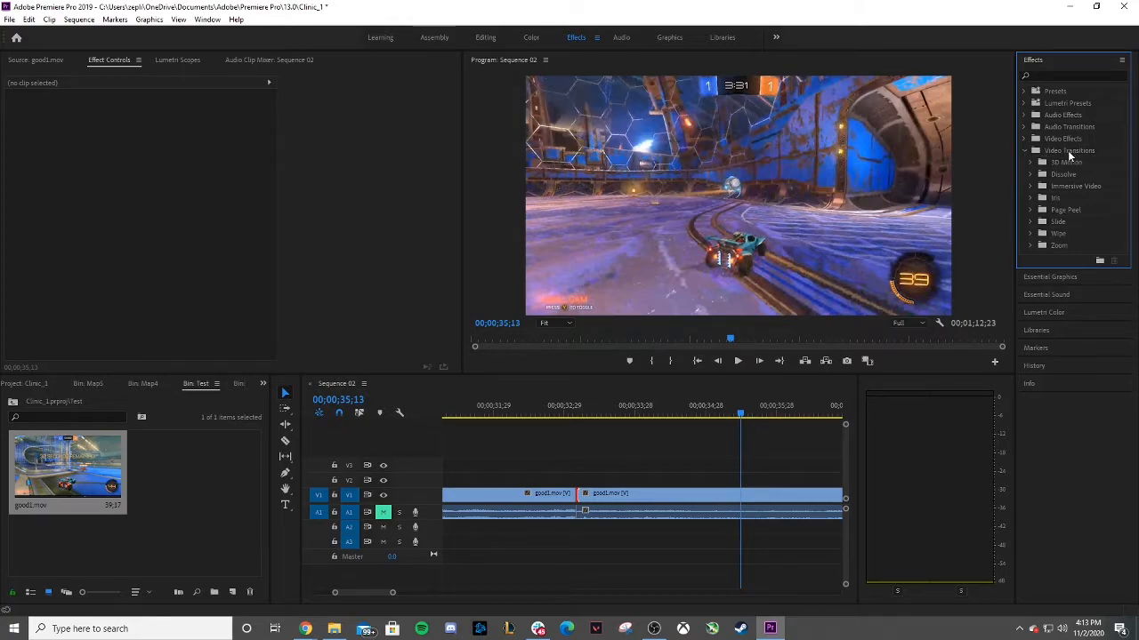
{"action": "left_click", "coordinate": [1030, 161]}
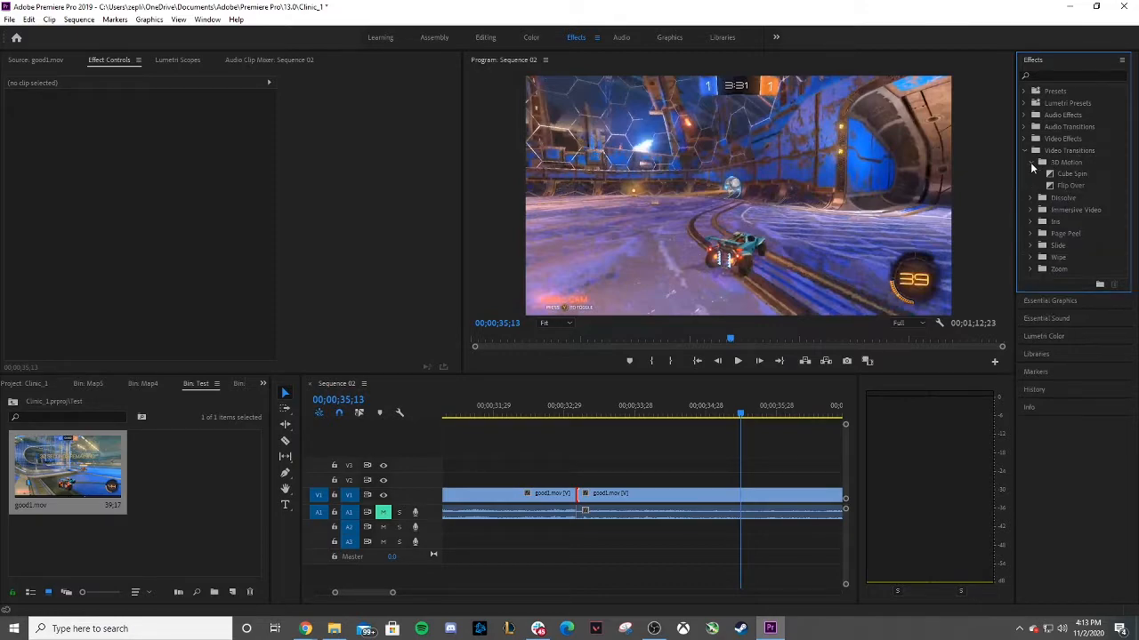
{"action": "left_click", "coordinate": [1027, 199]}
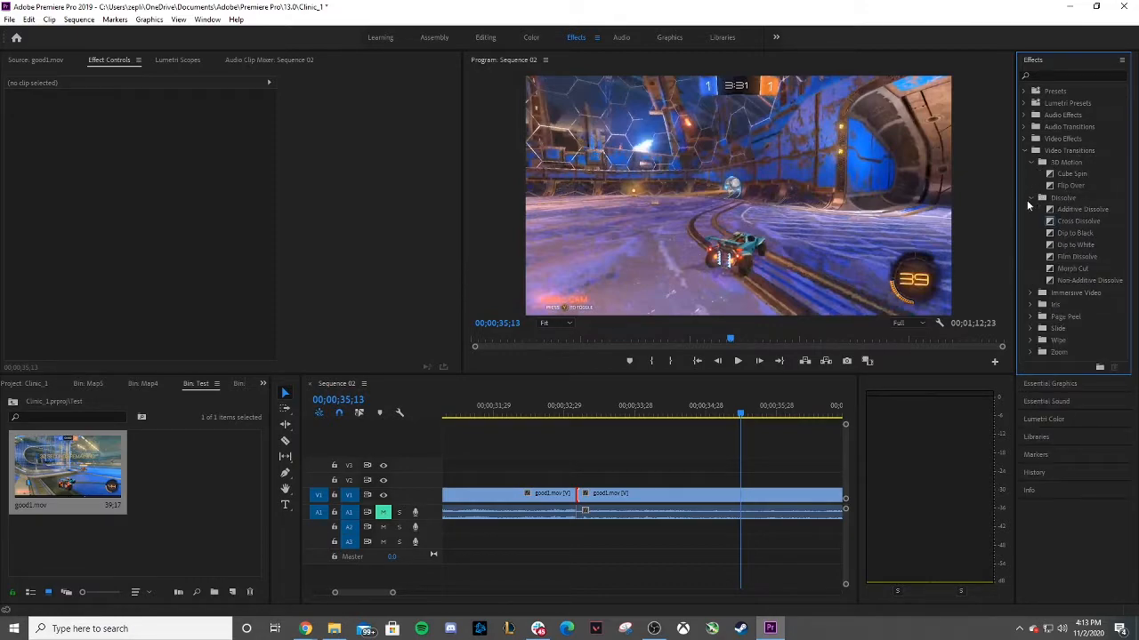
{"action": "left_click", "coordinate": [1030, 293]}
{"action": "left_click", "coordinate": [1028, 401]}
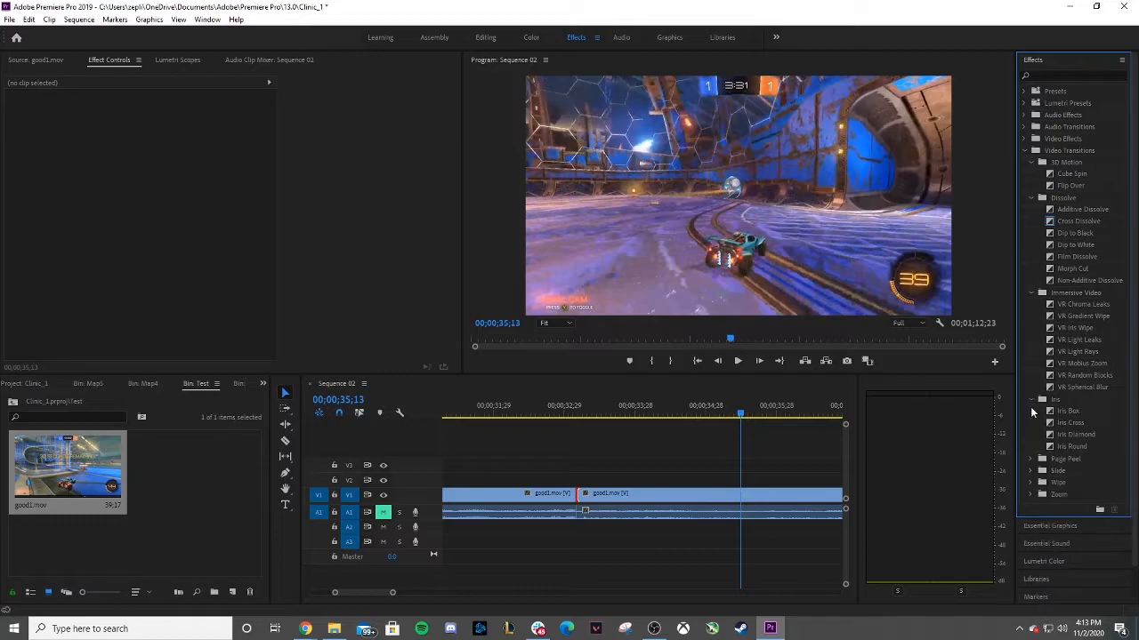
{"action": "left_click", "coordinate": [1030, 459]}
{"action": "left_click", "coordinate": [1029, 494]}
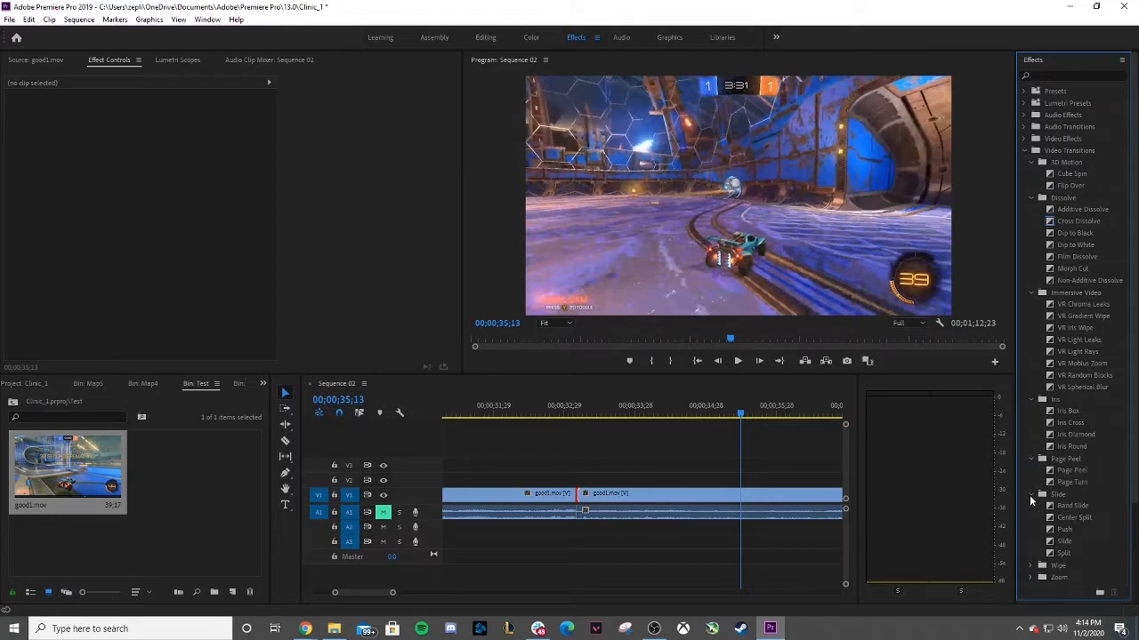
{"action": "left_click", "coordinate": [1028, 568]}
{"action": "scroll", "coordinate": [1034, 556], "scroll_direction": "down", "scroll_amount": 5}
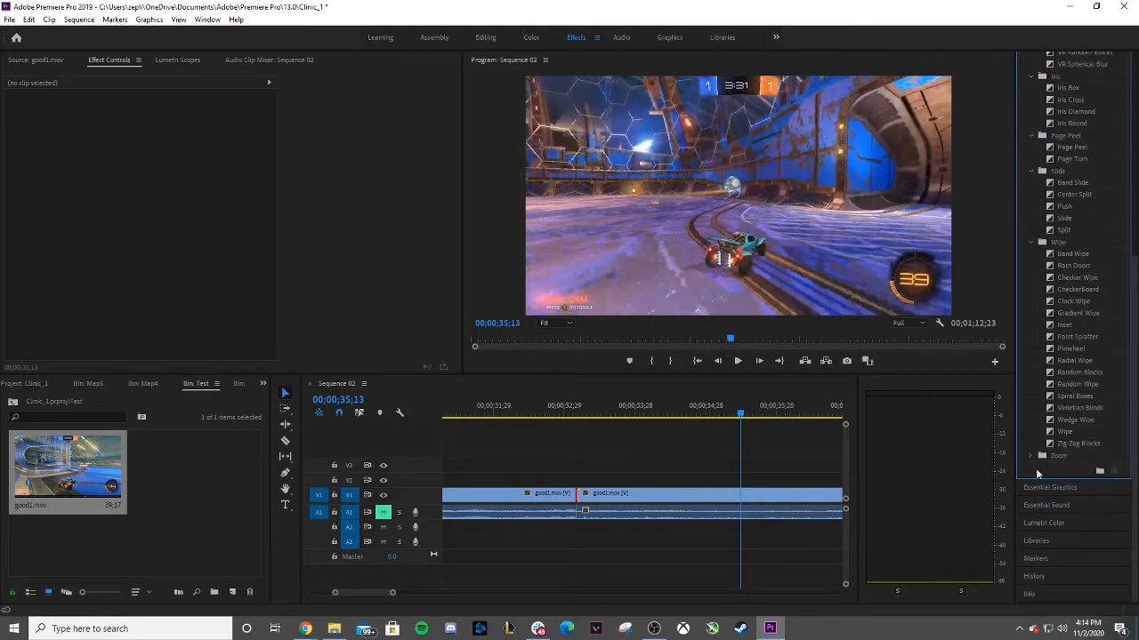
{"action": "left_click", "coordinate": [1028, 457]}
{"action": "scroll", "coordinate": [1037, 420], "scroll_direction": "up", "scroll_amount": 4}
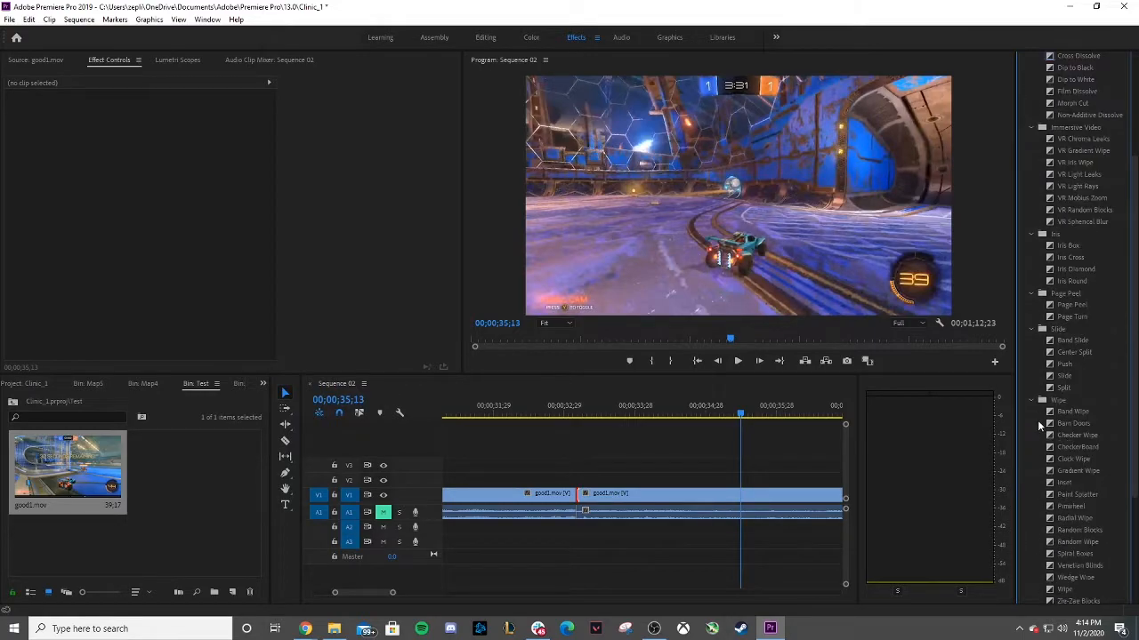
{"action": "scroll", "coordinate": [1037, 420], "scroll_direction": "up", "scroll_amount": 4}
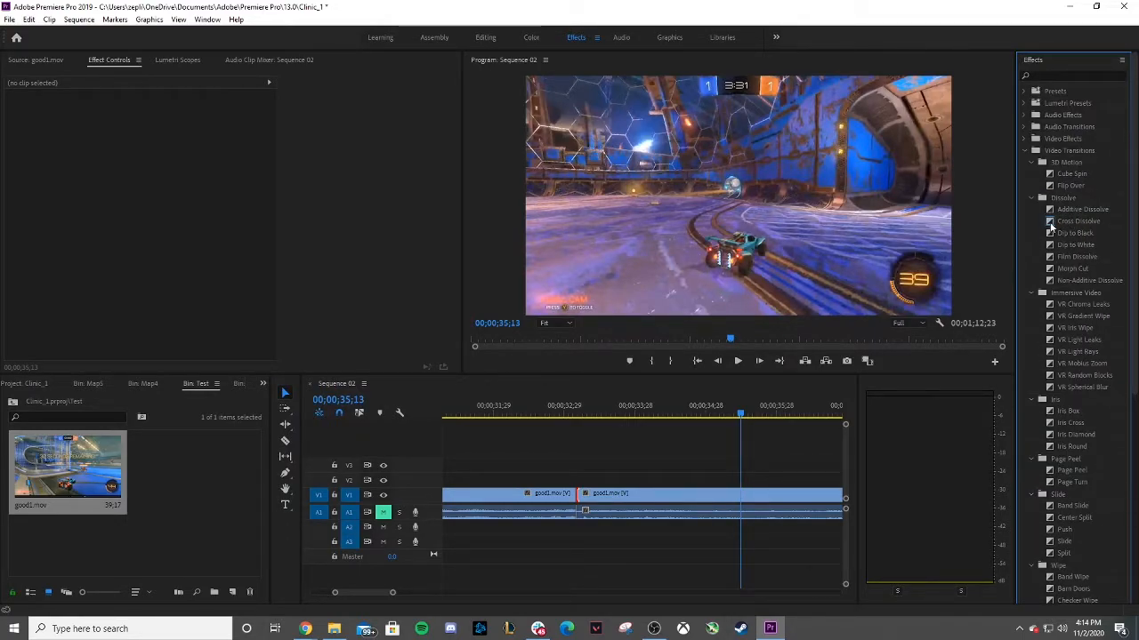
Apply a Dip to Black transition to the cut between the two good1.mov clips and play across it.
{"action": "left_click", "coordinate": [1067, 221]}
{"action": "left_click", "coordinate": [1076, 233]}
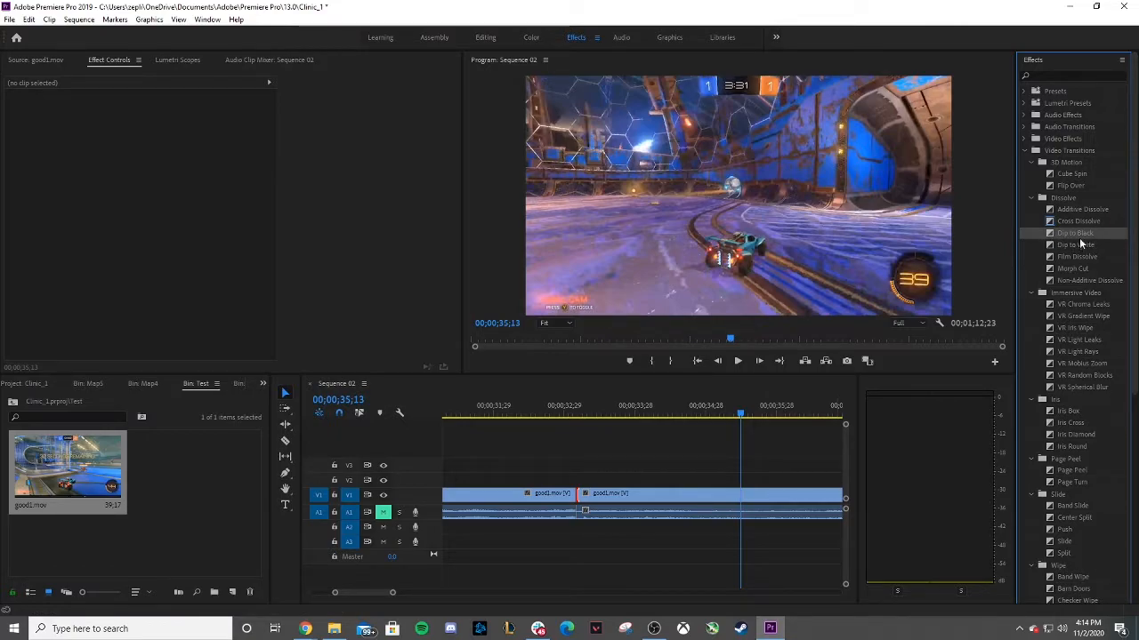
{"action": "left_click_drag", "start_coordinate": [644, 400], "coordinate": [584, 498]}
{"action": "left_click_drag", "start_coordinate": [757, 412], "coordinate": [532, 416]}
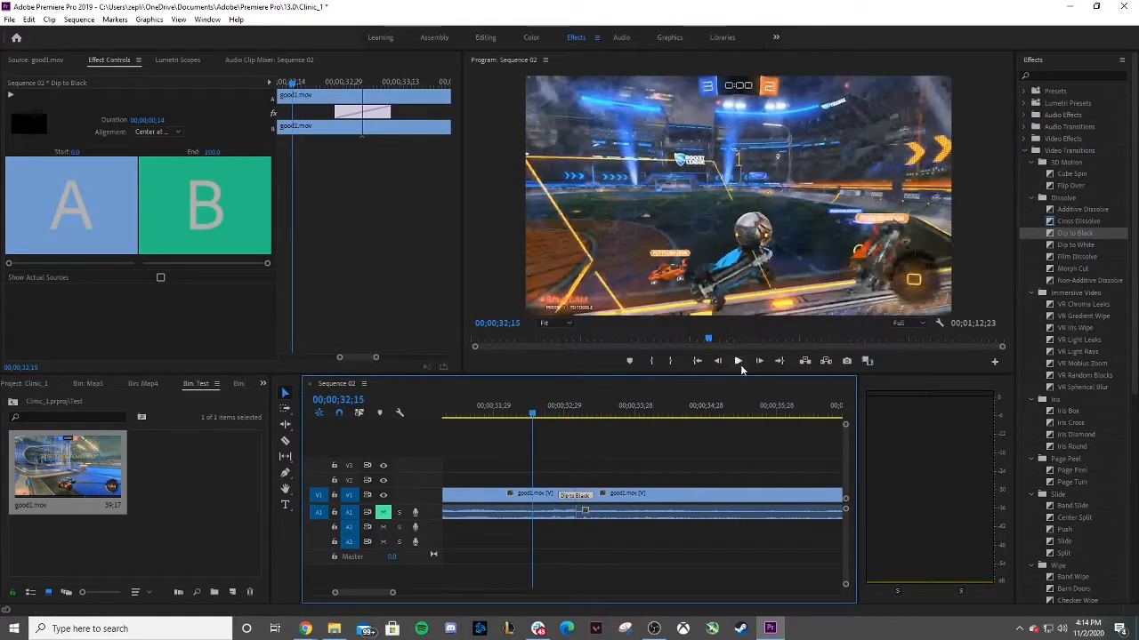
{"action": "left_click", "coordinate": [738, 362]}
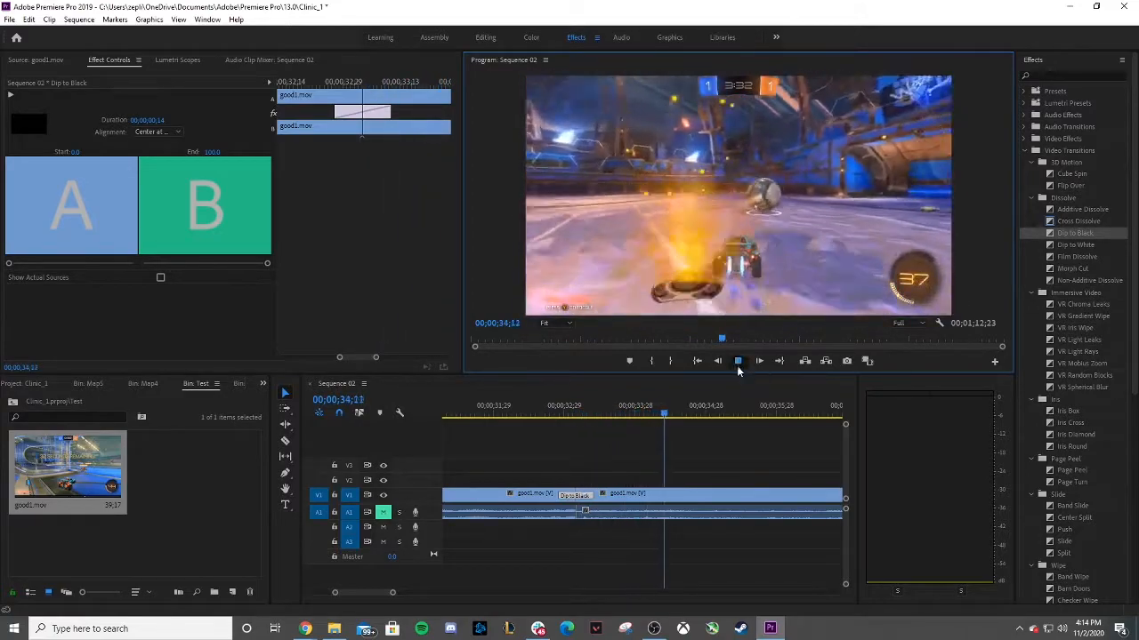
Set the Dip to Black transition's duration to 00;00;00;30 and play across the transition.
{"action": "left_click", "coordinate": [543, 413]}
{"action": "left_click", "coordinate": [164, 120]}
{"action": "left_click", "coordinate": [169, 118]}
{"action": "key", "text": "BackSpace"}
{"action": "key", "text": "BackSpace"}
{"action": "type", "text": "30"}
{"action": "key", "text": "Return"}
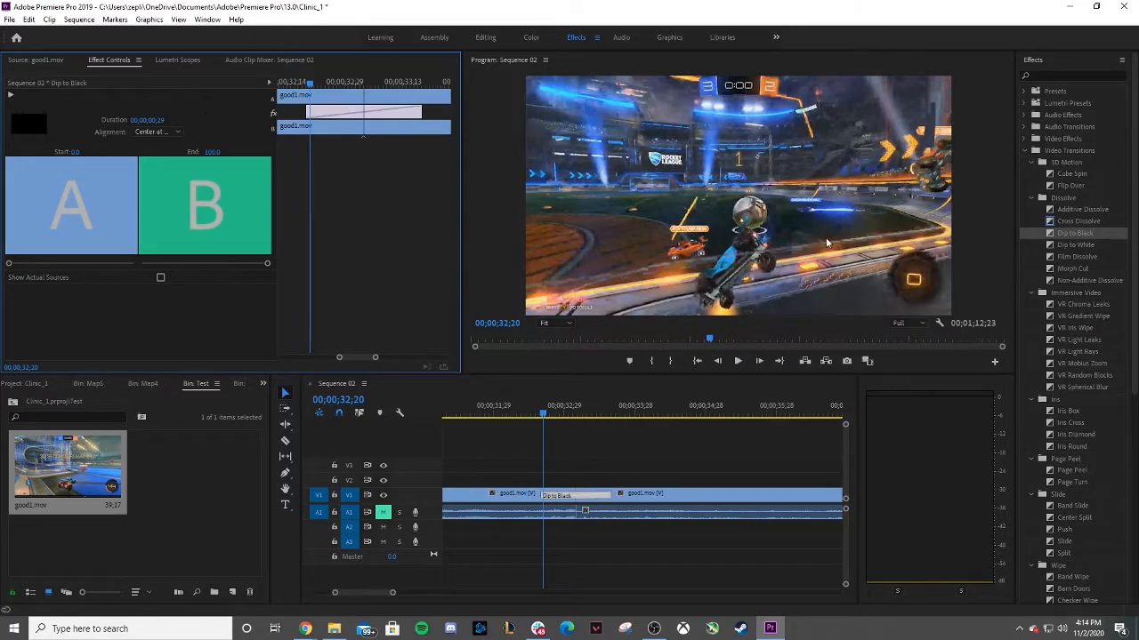
{"action": "left_click_drag", "start_coordinate": [542, 411], "coordinate": [515, 411]}
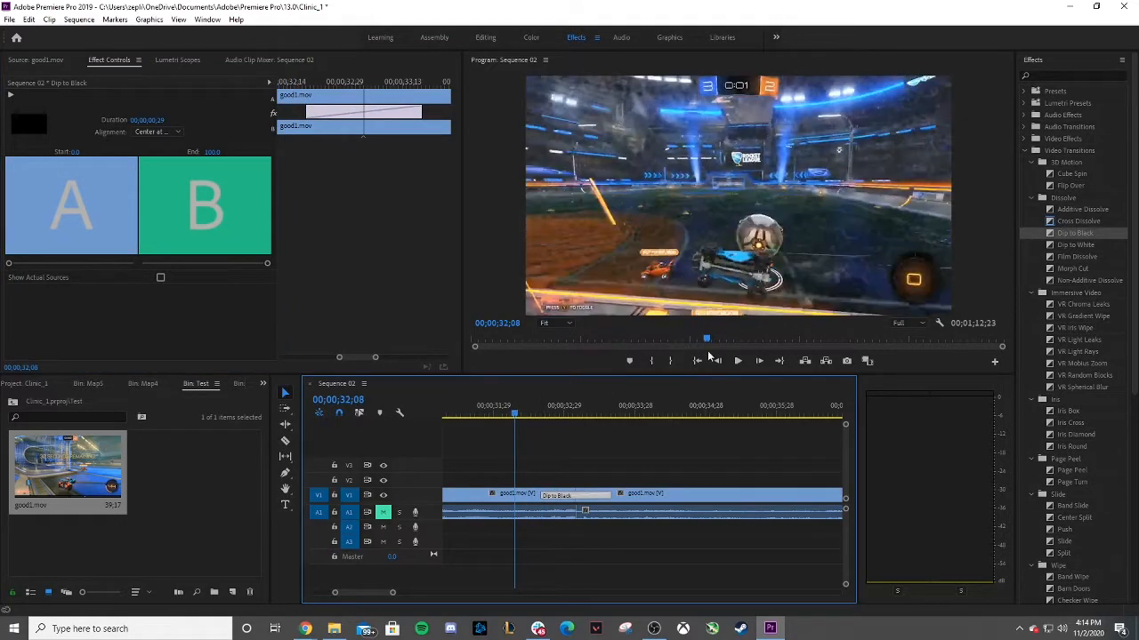
{"action": "left_click", "coordinate": [738, 363]}
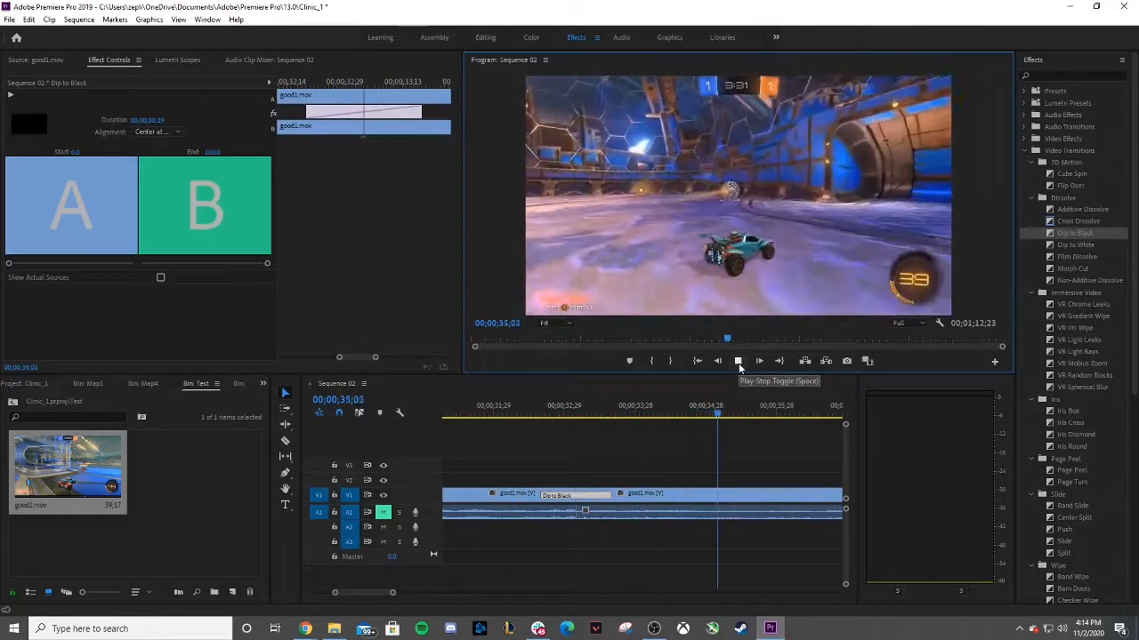
{"action": "left_click", "coordinate": [738, 362]}
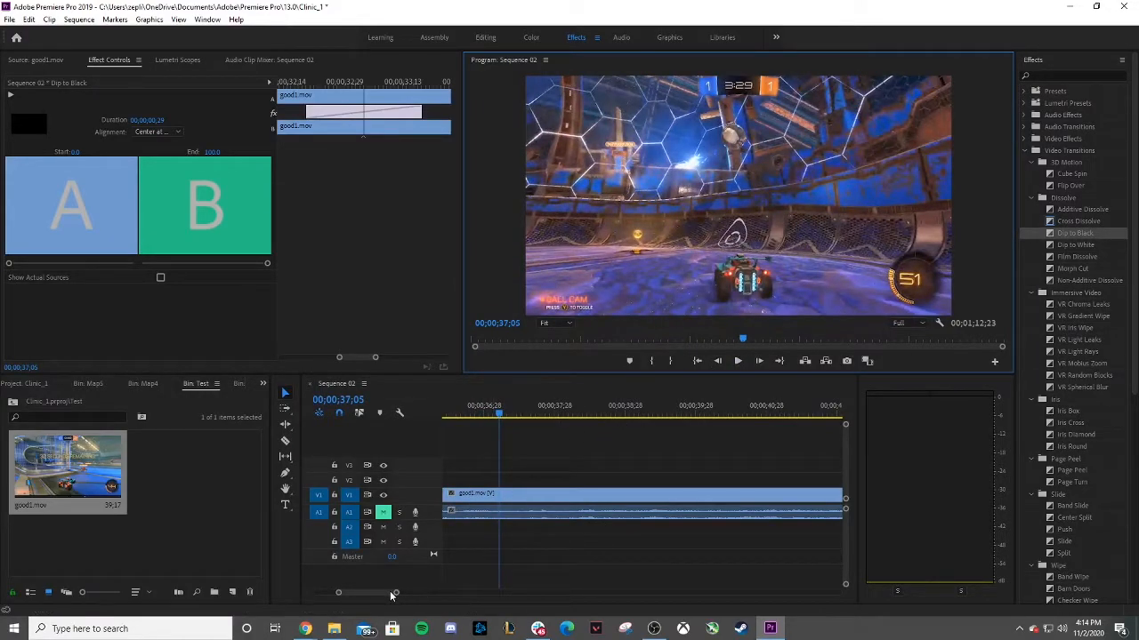
Delete the Dip to Black transition from the cut between the clips.
{"action": "left_click_drag", "start_coordinate": [391, 594], "coordinate": [433, 596]}
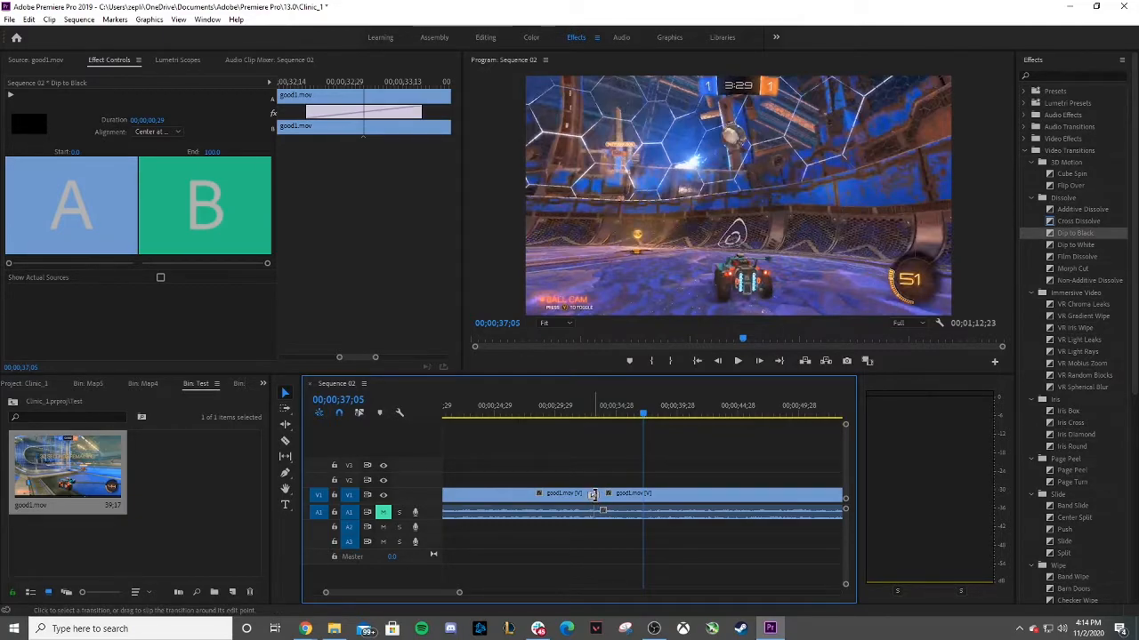
{"action": "key", "text": "Delete"}
Apply a Band Wipe transition to the cut between the clips and play across it.
{"action": "scroll", "coordinate": [1079, 436], "scroll_direction": "down", "scroll_amount": 5}
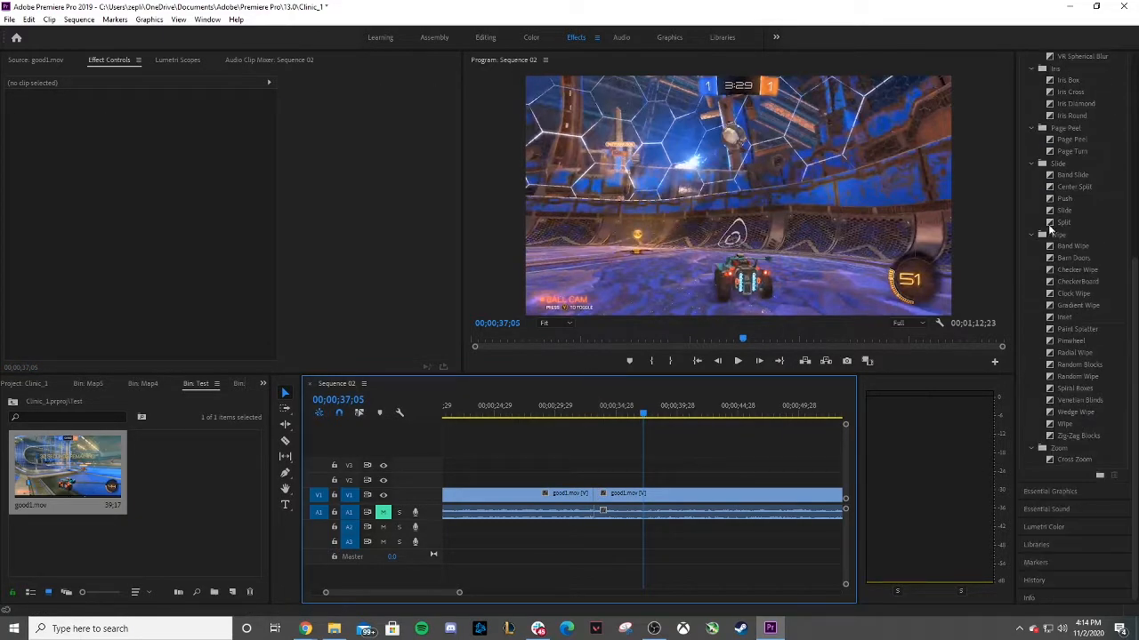
{"action": "left_click_drag", "start_coordinate": [1079, 247], "coordinate": [599, 493]}
{"action": "left_click", "coordinate": [587, 415]}
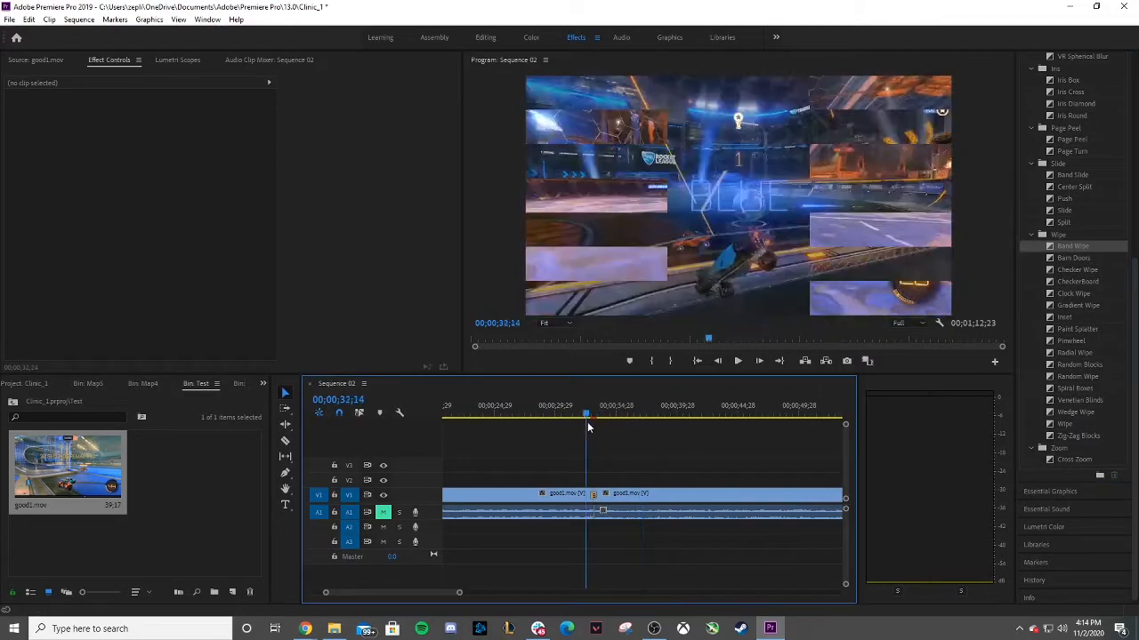
{"action": "left_click", "coordinate": [737, 361]}
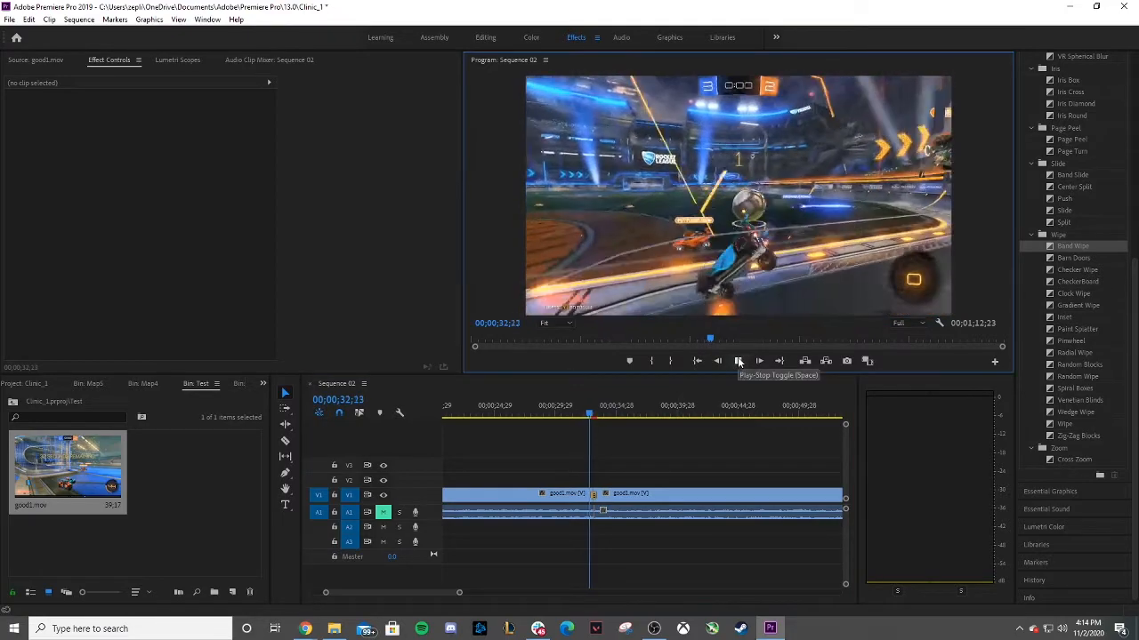
{"action": "left_click", "coordinate": [737, 362]}
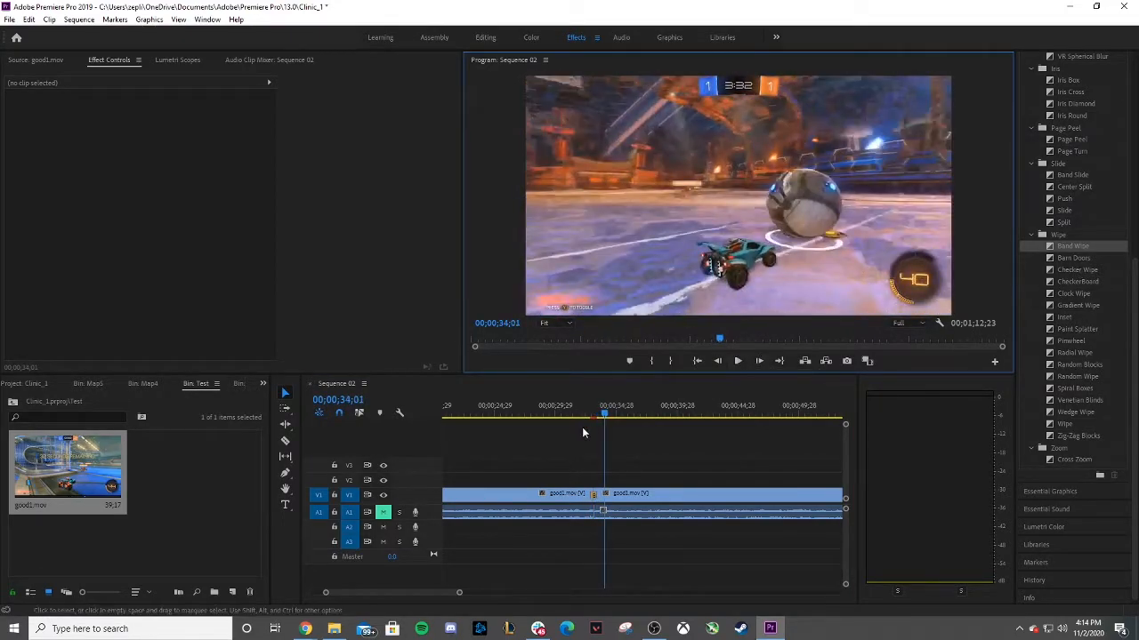
Replace the transition at the cut with a Wipe transition and play across it.
{"action": "left_click", "coordinate": [595, 495]}
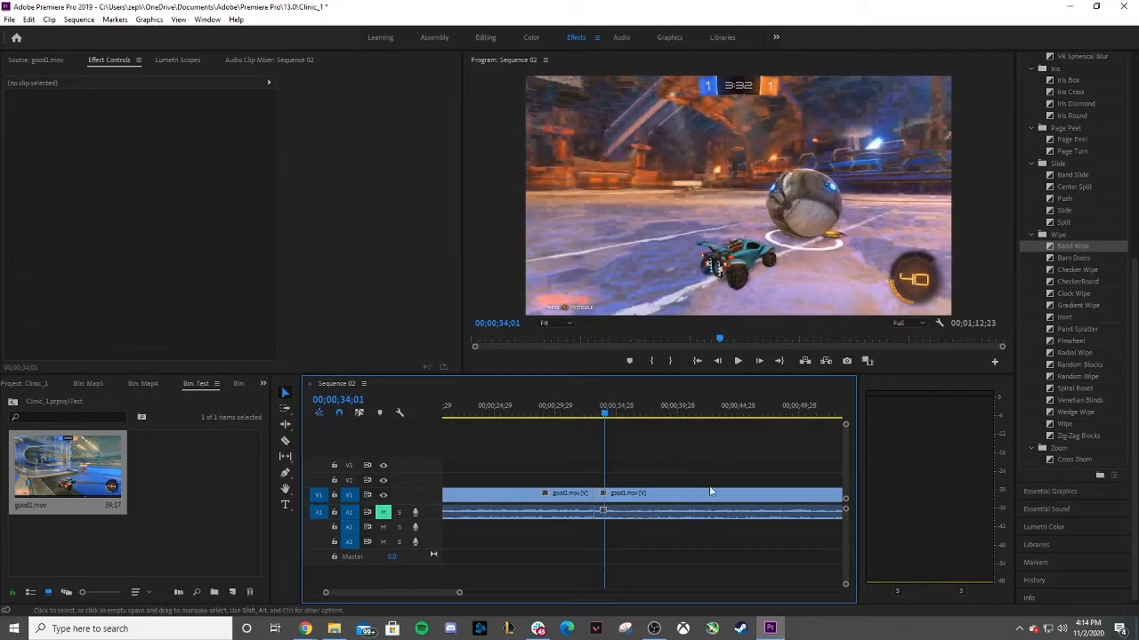
{"action": "left_click_drag", "start_coordinate": [1070, 423], "coordinate": [595, 495]}
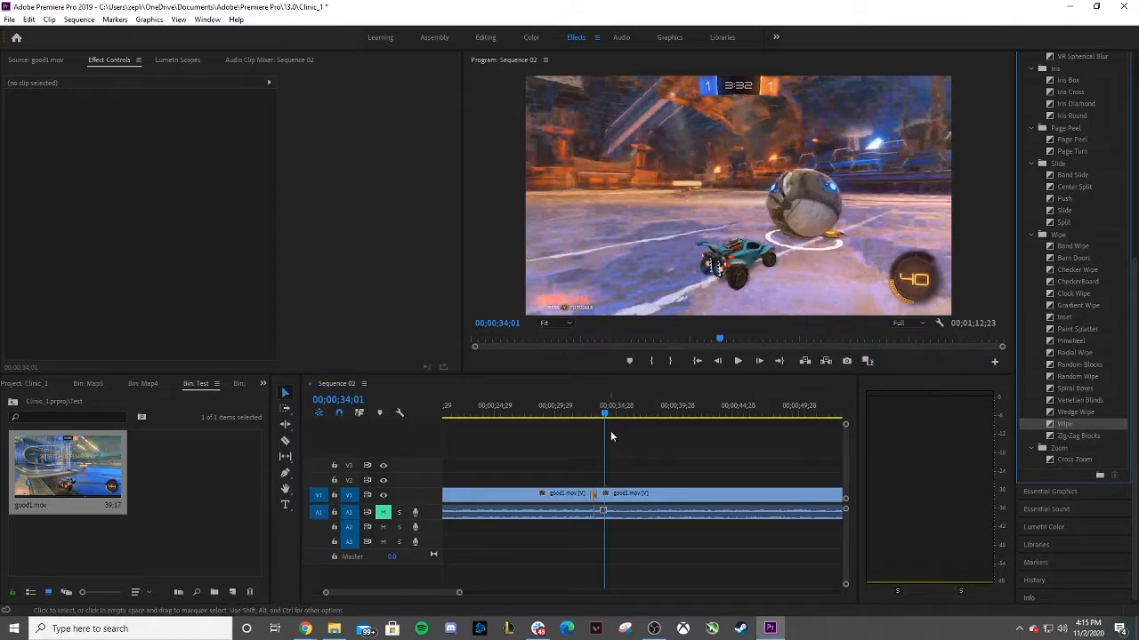
{"action": "left_click_drag", "start_coordinate": [606, 415], "coordinate": [577, 425]}
{"action": "left_click", "coordinate": [737, 362]}
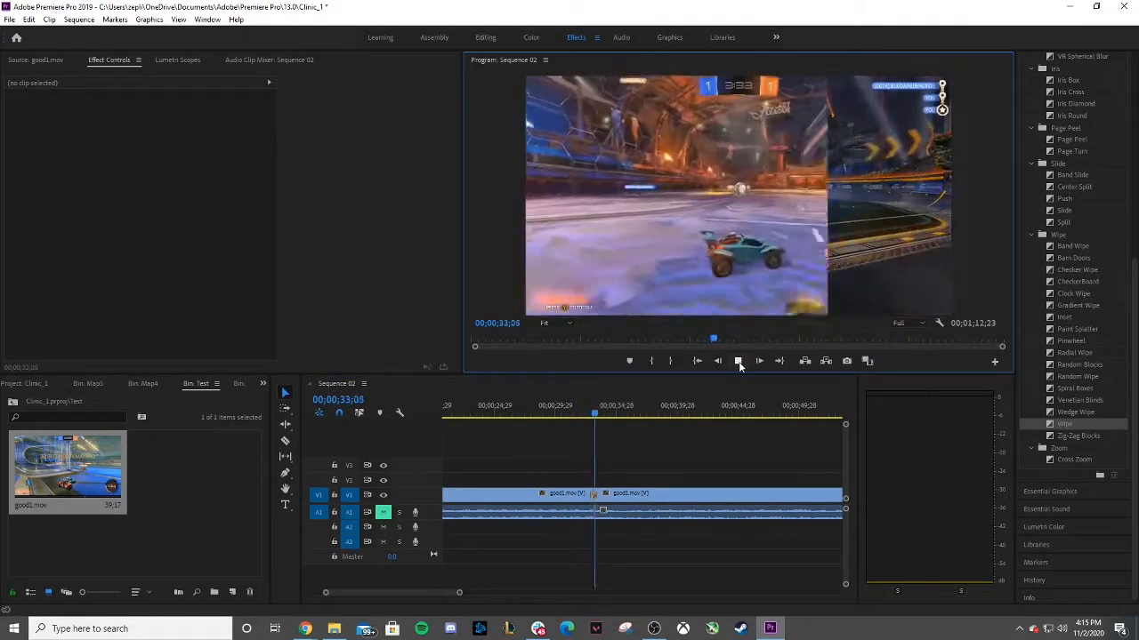
{"action": "left_click", "coordinate": [737, 361]}
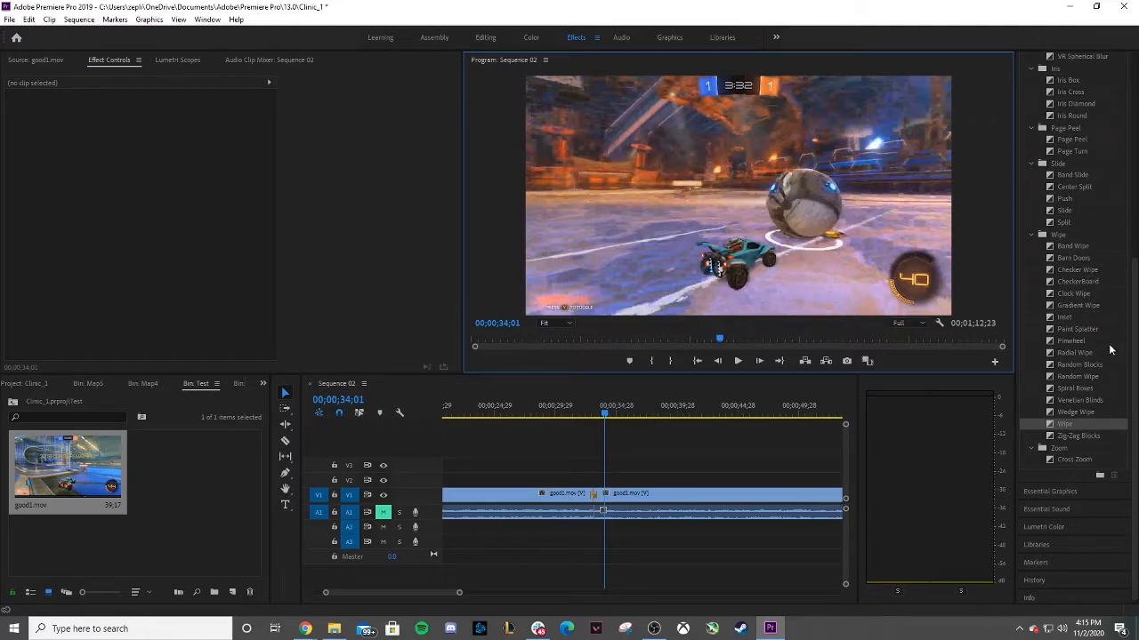
Delete the Wipe transition from the cut between the clips.
{"action": "scroll", "coordinate": [1081, 353], "scroll_direction": "up", "scroll_amount": 6}
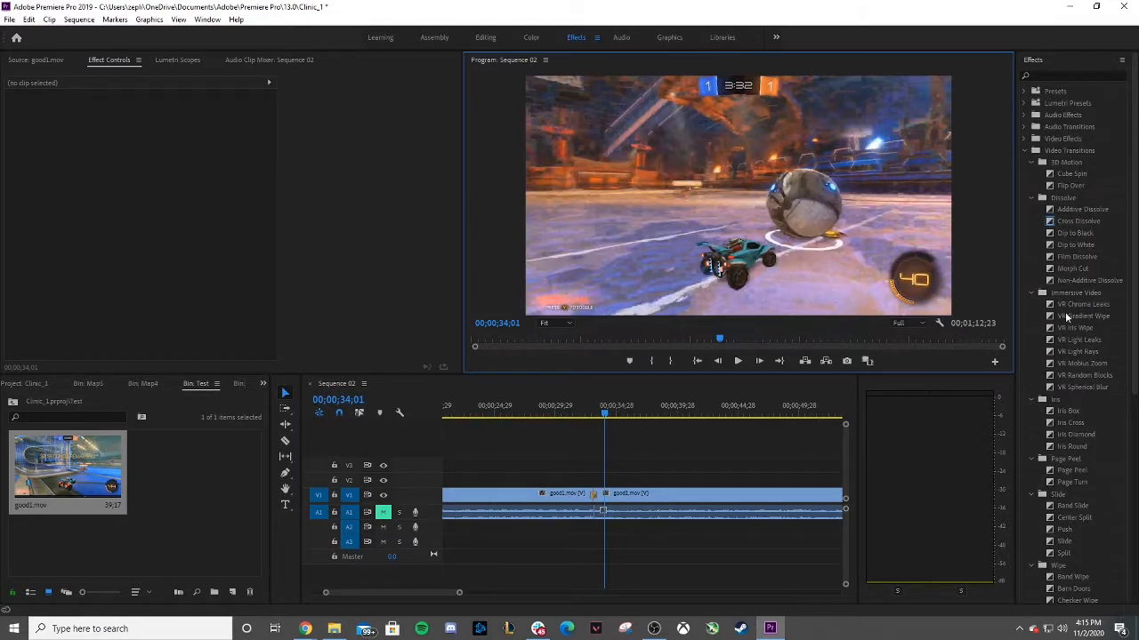
{"action": "scroll", "coordinate": [1073, 323], "scroll_direction": "down", "scroll_amount": 4}
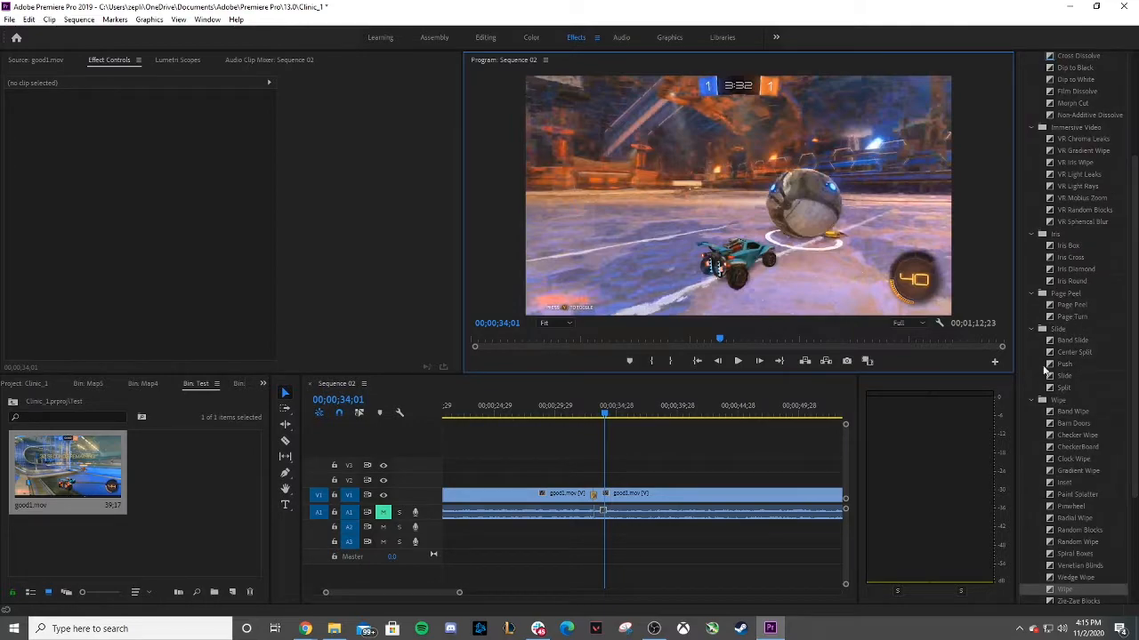
{"action": "scroll", "coordinate": [1058, 405], "scroll_direction": "down", "scroll_amount": 4}
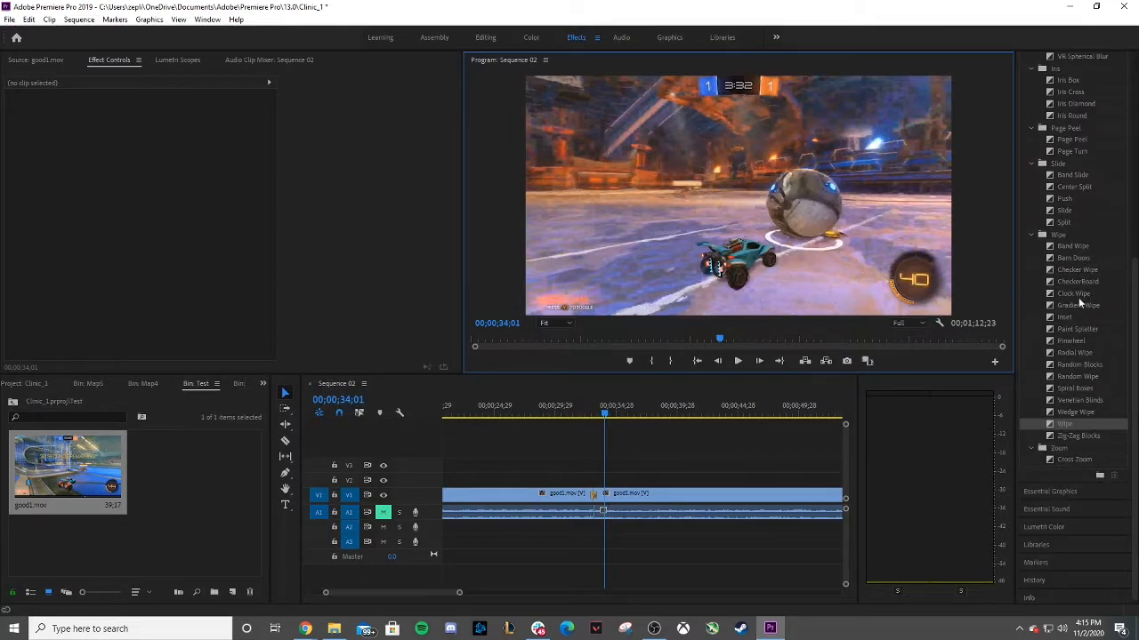
{"action": "left_click", "coordinate": [601, 496]}
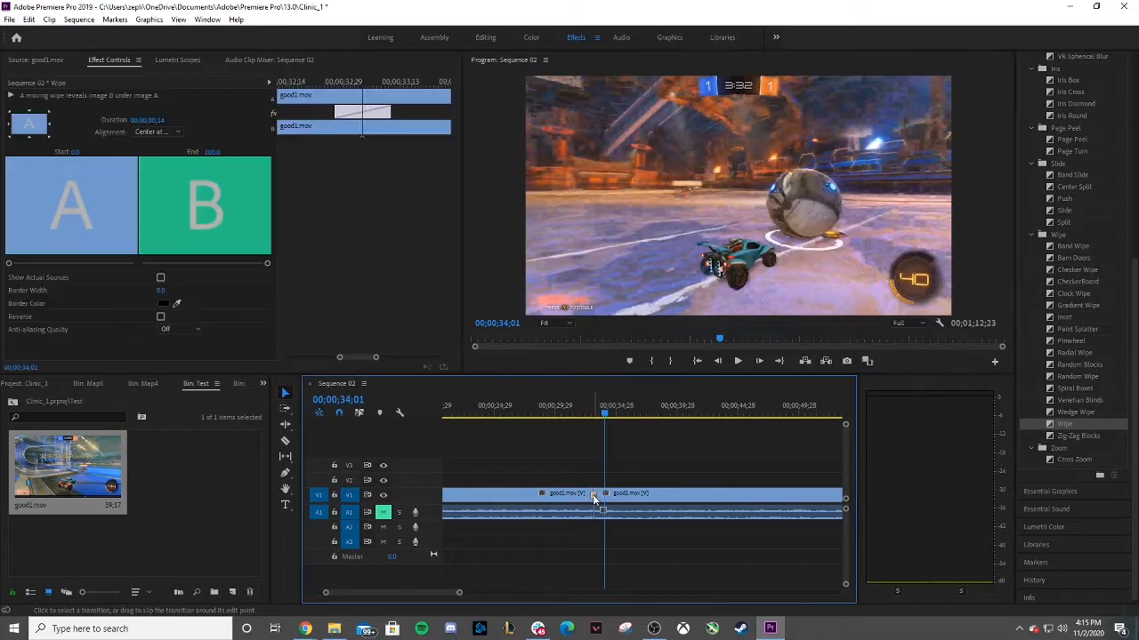
{"action": "key", "text": "Delete"}
Apply a Clock Wipe transition to the cut between the clips and play across it.
{"action": "left_click_drag", "start_coordinate": [1077, 293], "coordinate": [600, 495]}
{"action": "left_click_drag", "start_coordinate": [604, 418], "coordinate": [583, 418]}
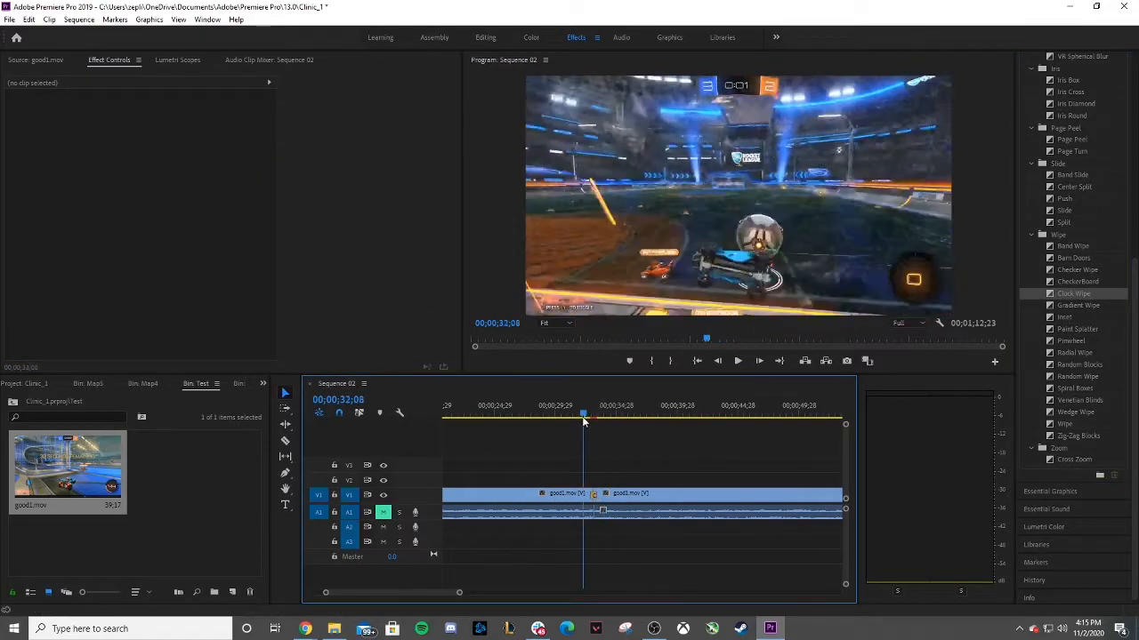
{"action": "left_click", "coordinate": [737, 361]}
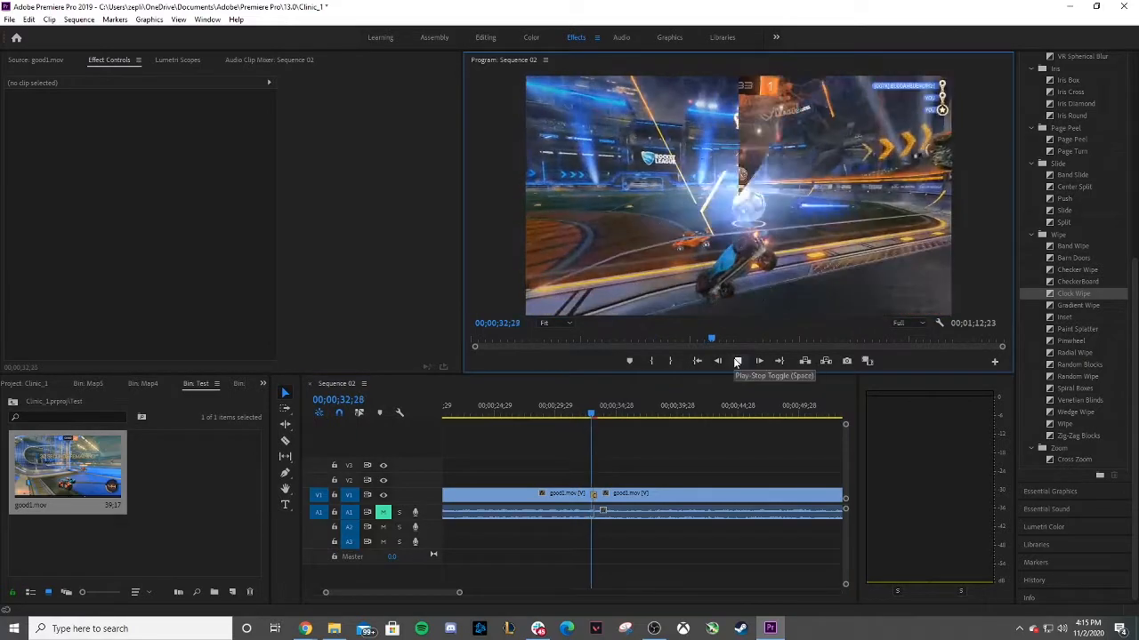
{"action": "left_click", "coordinate": [737, 361]}
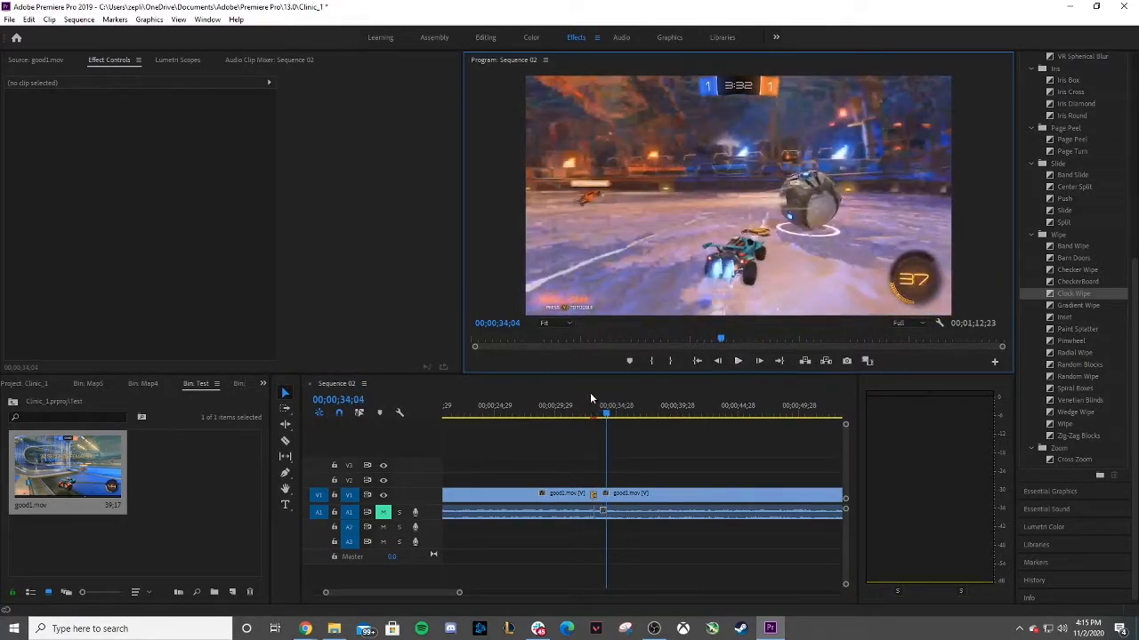
Delete the Clock Wipe transition from the cut between the clips.
{"action": "left_click", "coordinate": [595, 501]}
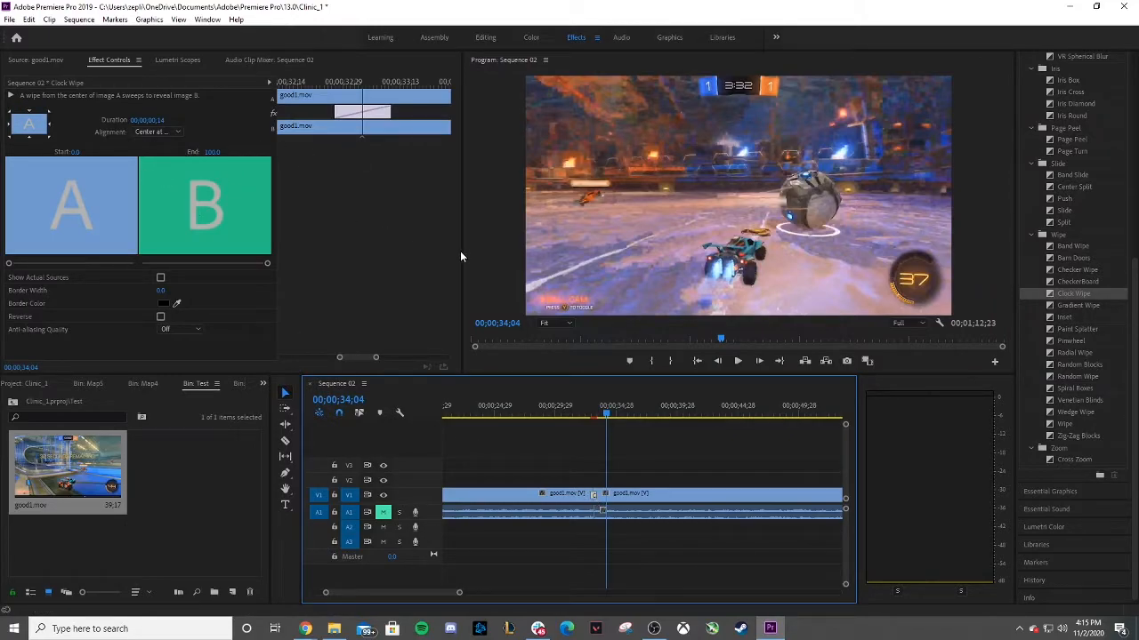
{"action": "key", "text": "Delete"}
{"action": "scroll", "coordinate": [1057, 258], "scroll_direction": "up", "scroll_amount": 2}
{"action": "scroll", "coordinate": [1068, 231], "scroll_direction": "down", "scroll_amount": 3}
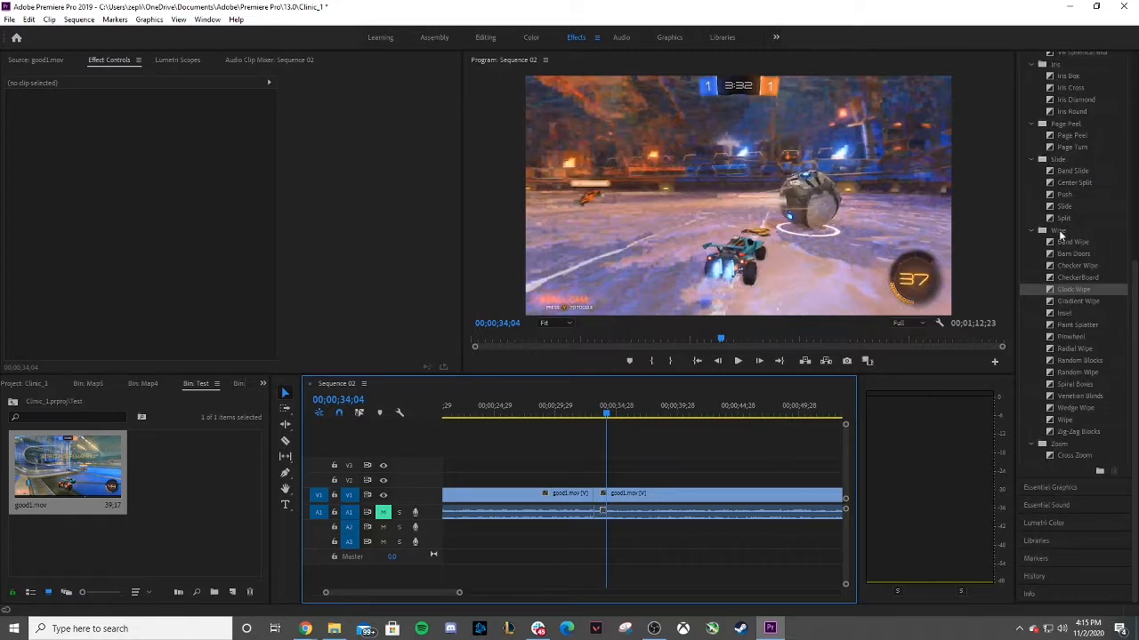
{"action": "scroll", "coordinate": [1087, 356], "scroll_direction": "up", "scroll_amount": 5}
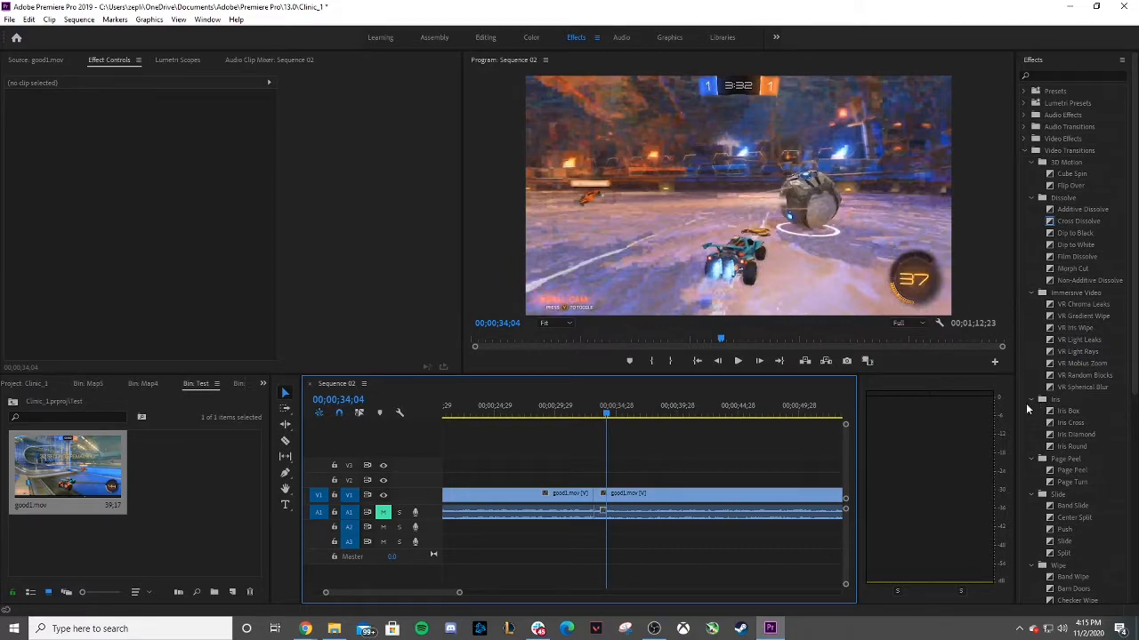
Open the DvS sequence from the project's root bin and move the playhead to about 00;00;26;13.
{"action": "left_click", "coordinate": [14, 403]}
{"action": "double_click", "coordinate": [203, 458]}
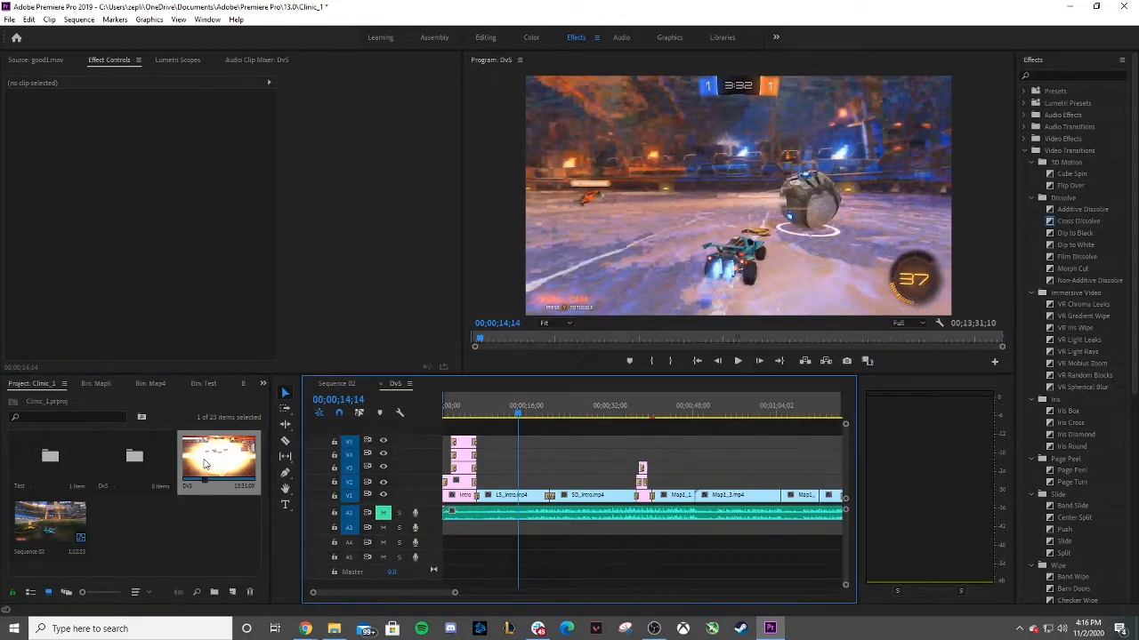
{"action": "left_click_drag", "start_coordinate": [520, 412], "coordinate": [579, 413]}
{"action": "left_click_drag", "start_coordinate": [394, 592], "coordinate": [265, 522]}
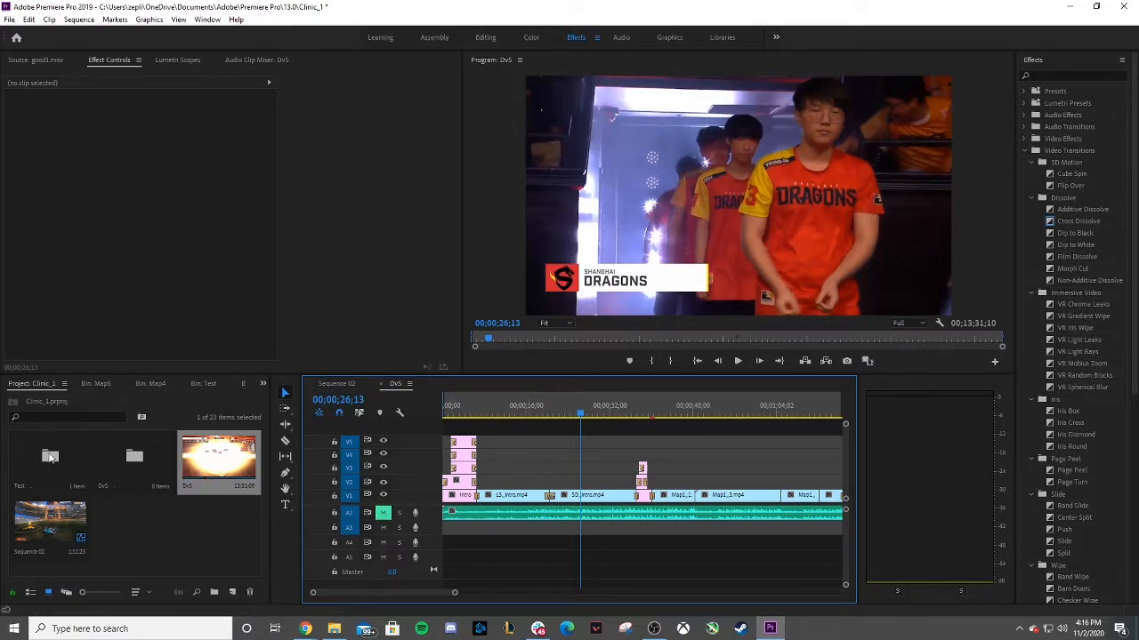
Browse the DvS and Map1 bins and scrub through the DvS sequence timeline.
{"action": "double_click", "coordinate": [125, 458]}
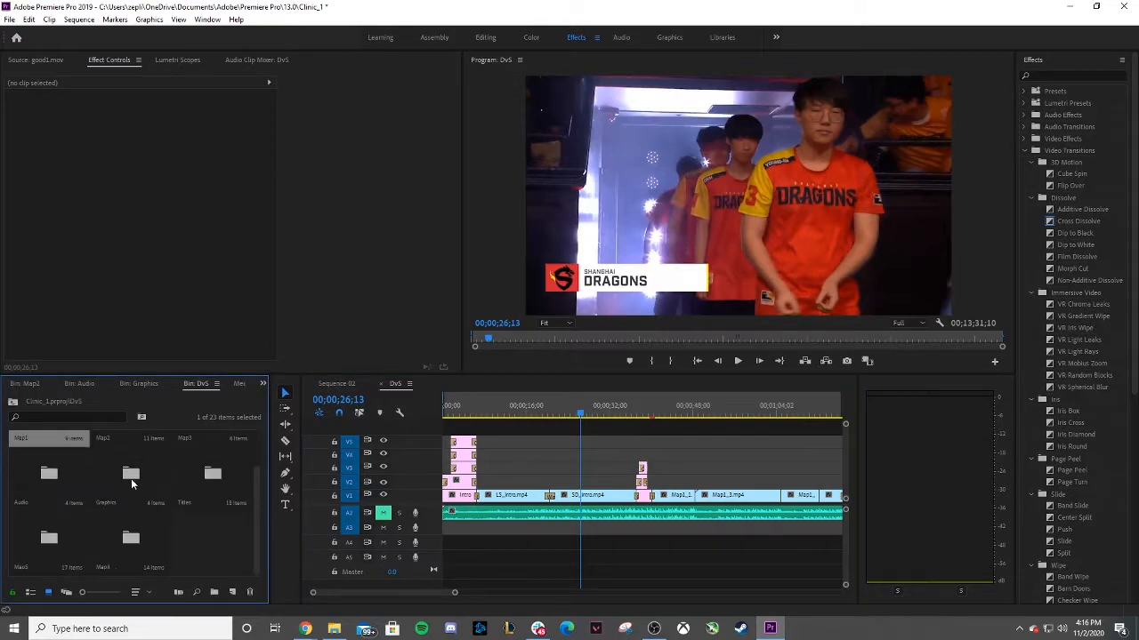
{"action": "left_click", "coordinate": [13, 401]}
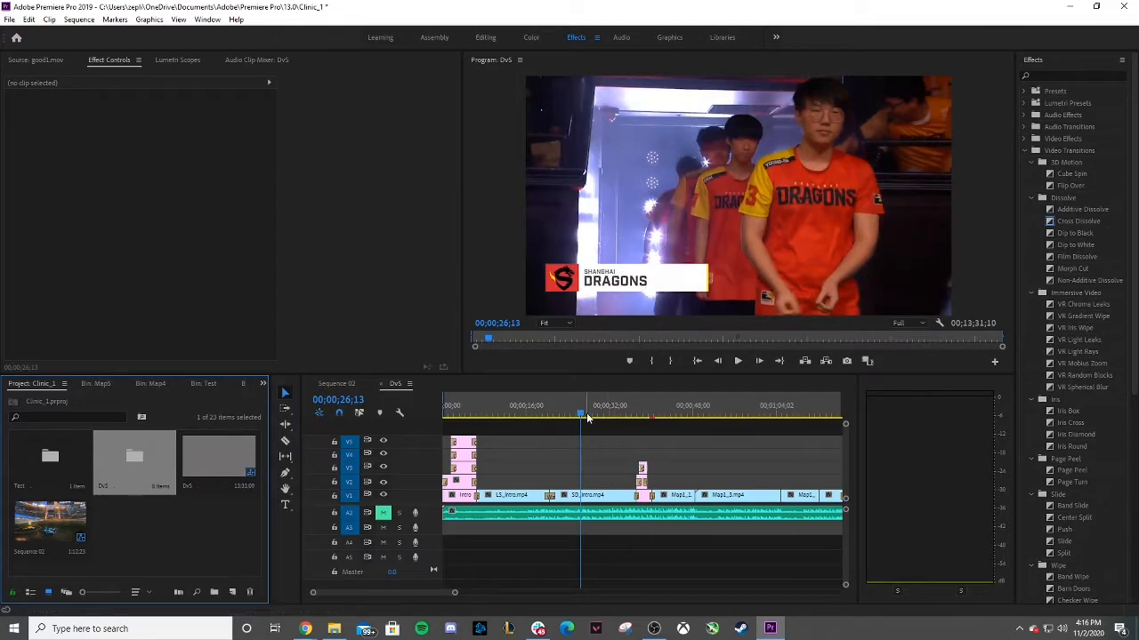
{"action": "left_click_drag", "start_coordinate": [580, 415], "coordinate": [520, 427]}
{"action": "double_click", "coordinate": [118, 470]}
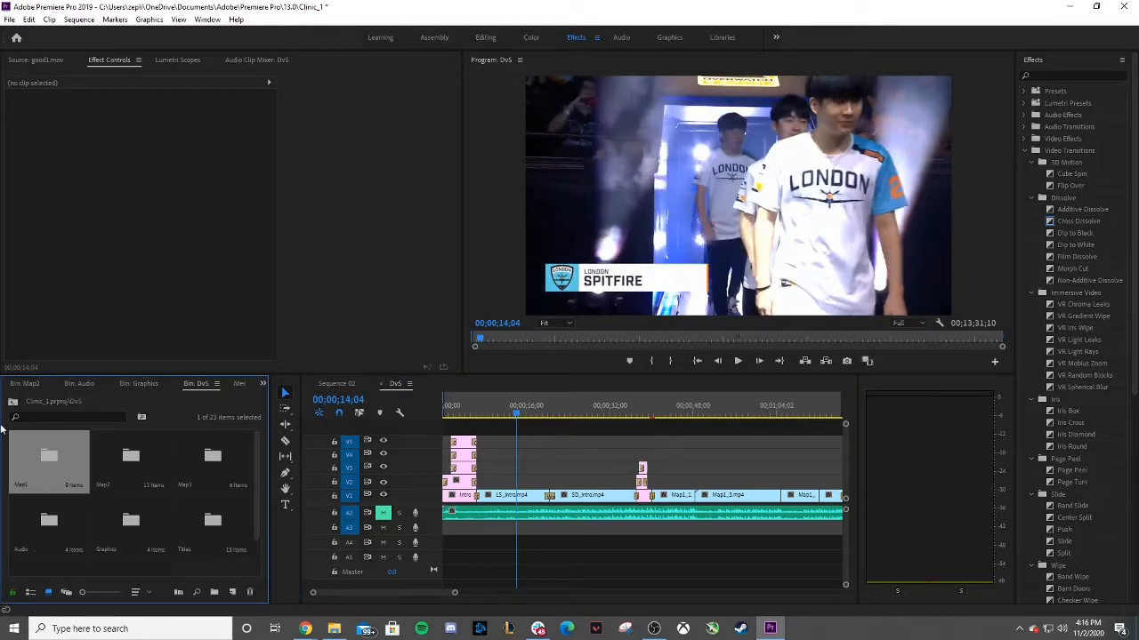
{"action": "left_click", "coordinate": [12, 403]}
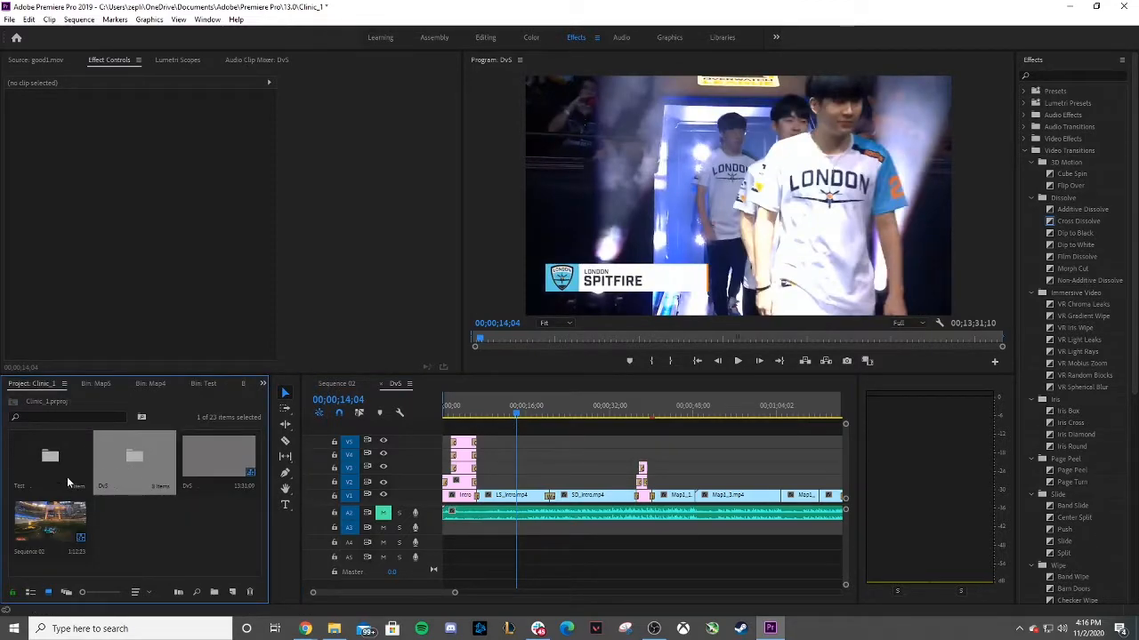
{"action": "double_click", "coordinate": [137, 474]}
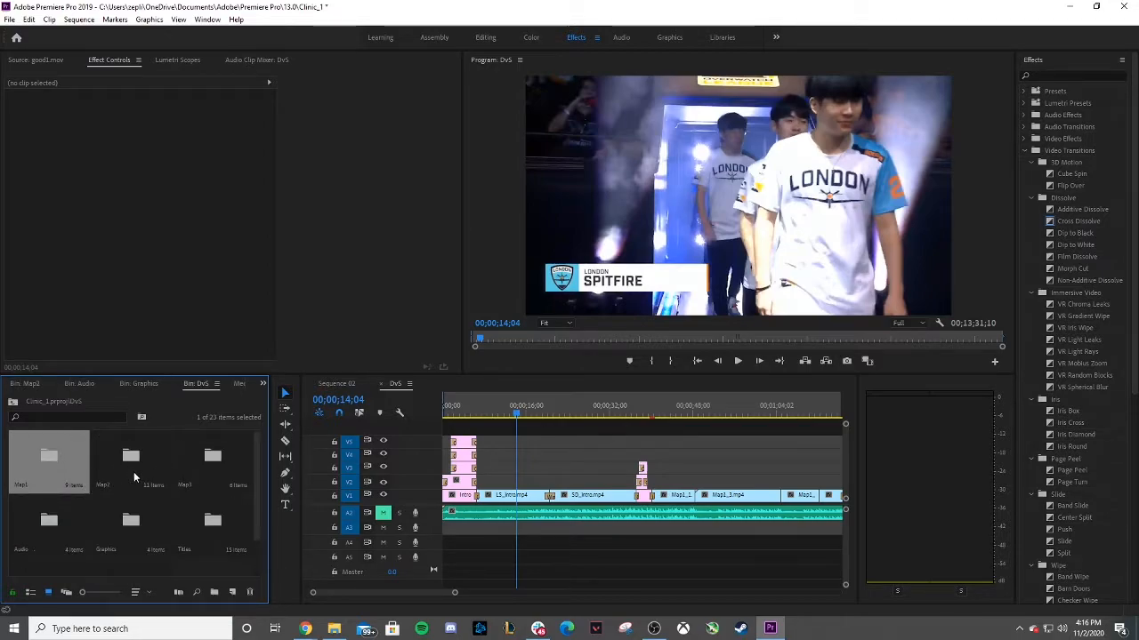
{"action": "scroll", "coordinate": [131, 481], "scroll_direction": "down", "scroll_amount": 1}
{"action": "scroll", "coordinate": [133, 476], "scroll_direction": "up", "scroll_amount": 1}
{"action": "double_click", "coordinate": [74, 474]}
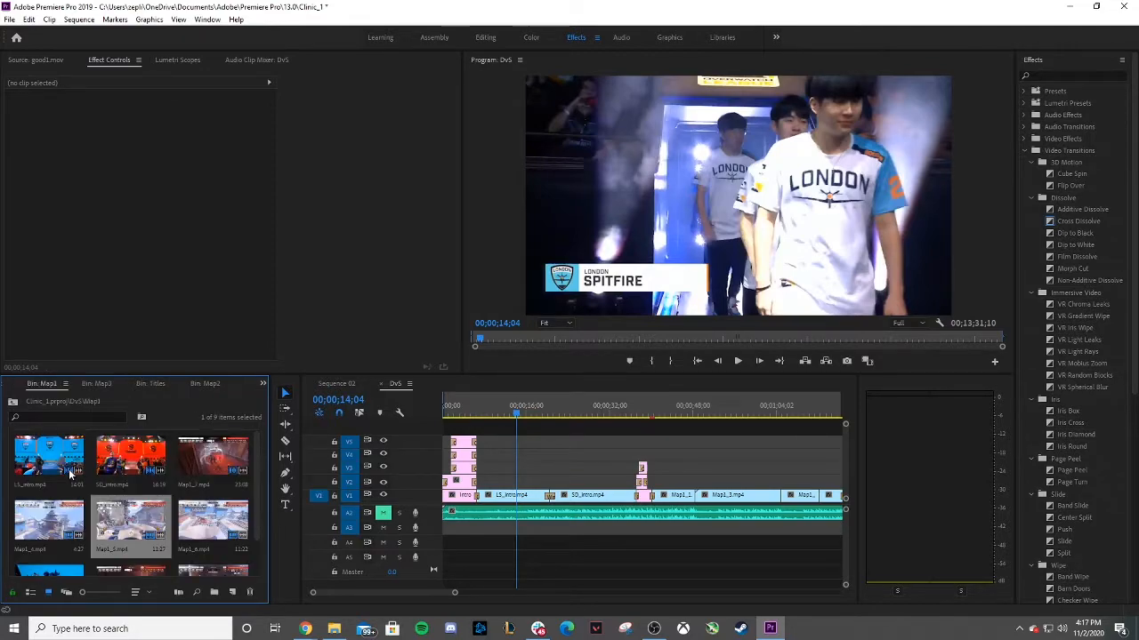
{"action": "scroll", "coordinate": [156, 502], "scroll_direction": "down", "scroll_amount": 1}
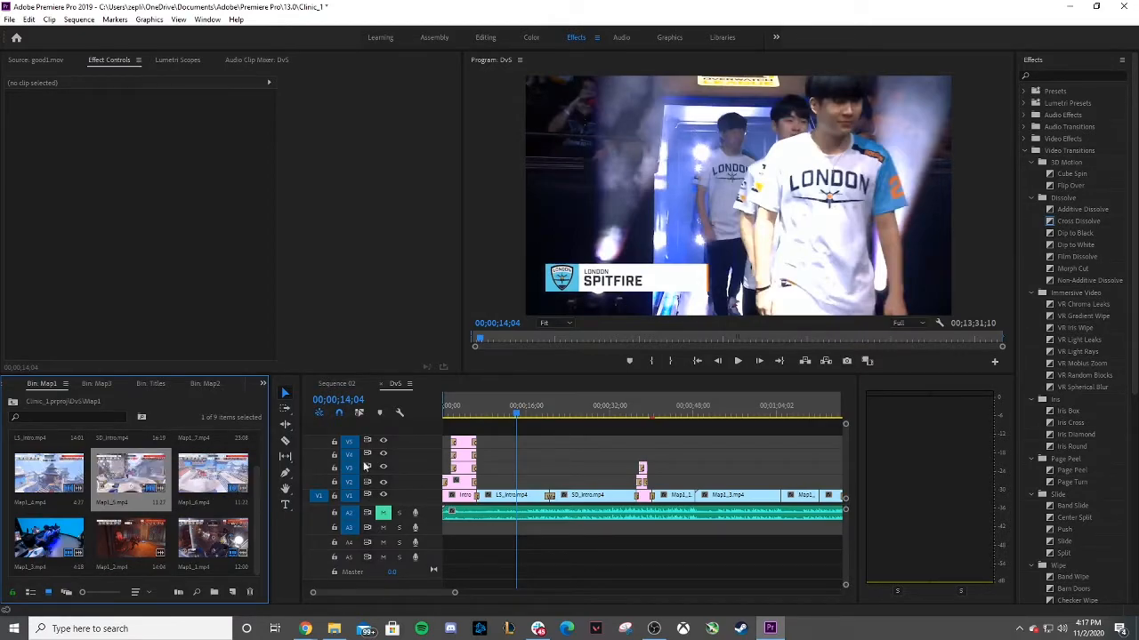
{"action": "left_click_drag", "start_coordinate": [513, 416], "coordinate": [683, 416]}
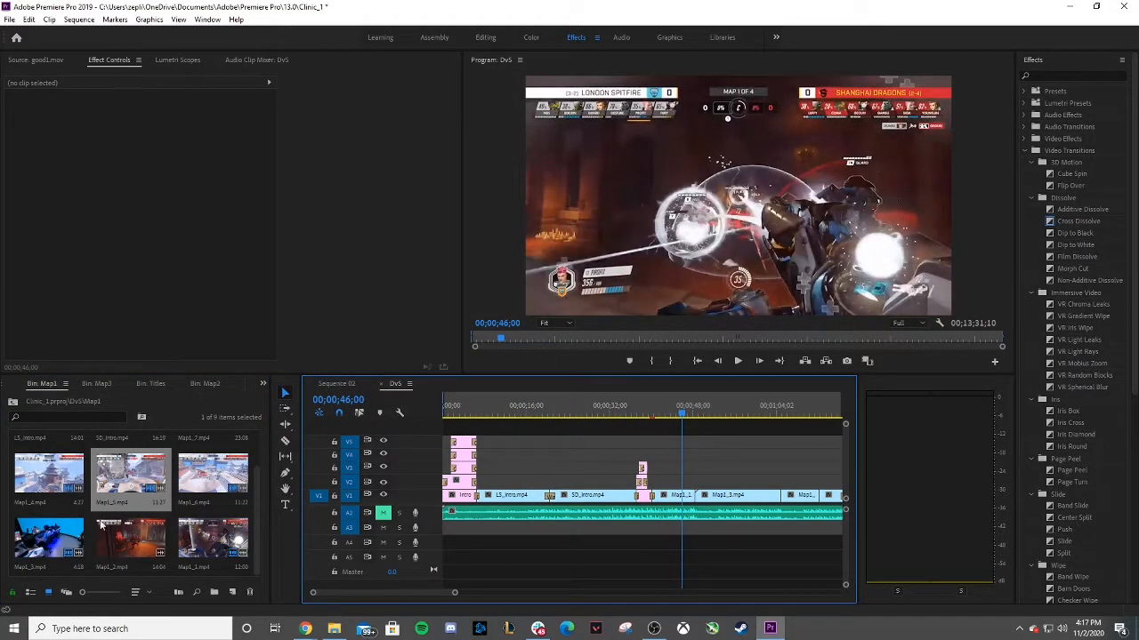
{"action": "left_click", "coordinate": [13, 402]}
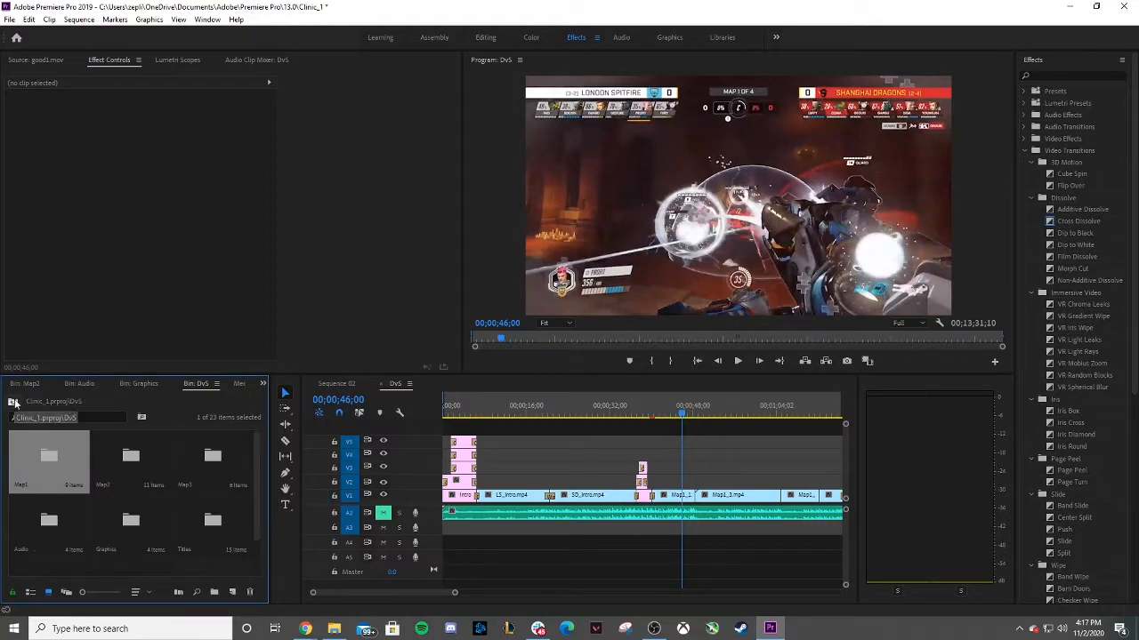
Open Sequence 02 and delete the audio of the second good1.mov clip segment.
{"action": "double_click", "coordinate": [50, 523]}
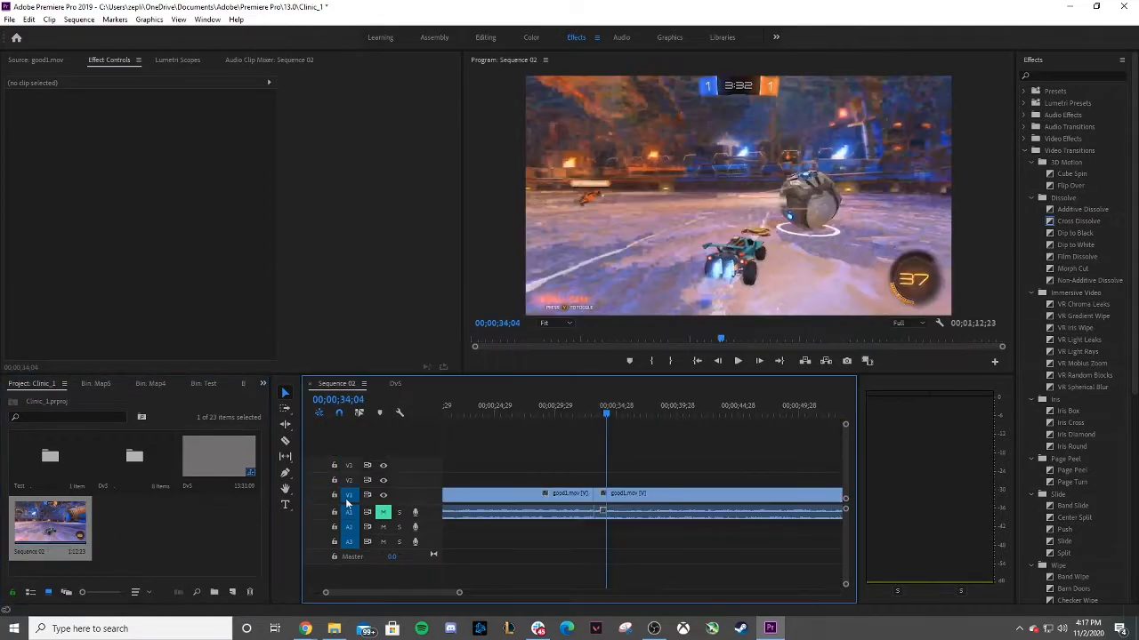
{"action": "left_click", "coordinate": [634, 513]}
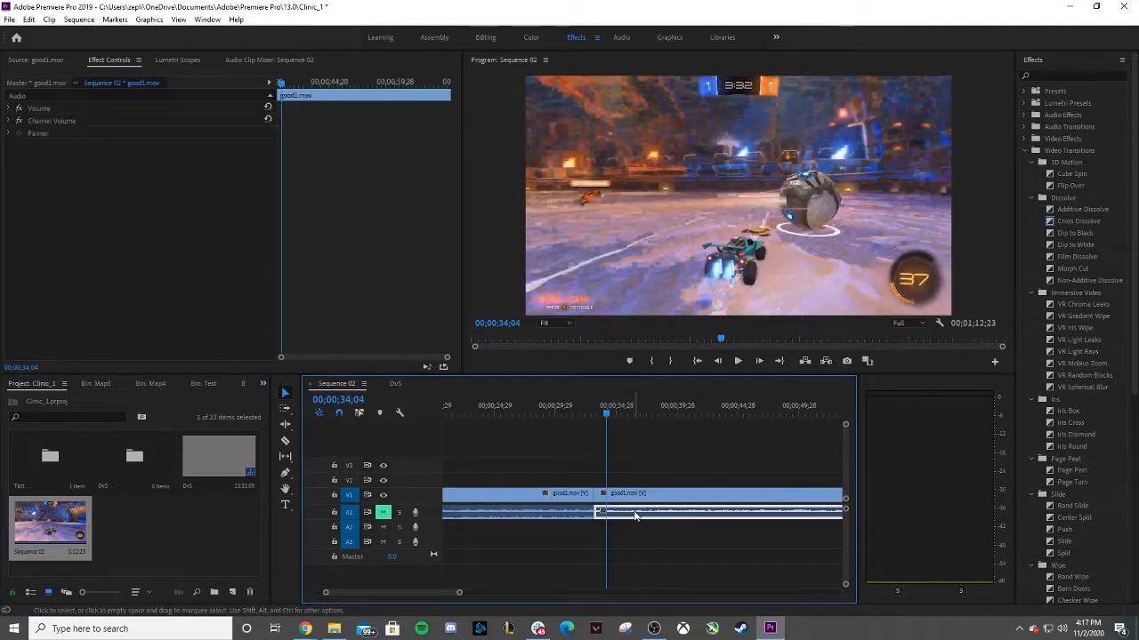
{"action": "key", "text": "Delete"}
{"action": "left_click", "coordinate": [562, 512]}
{"action": "key", "text": "Delete"}
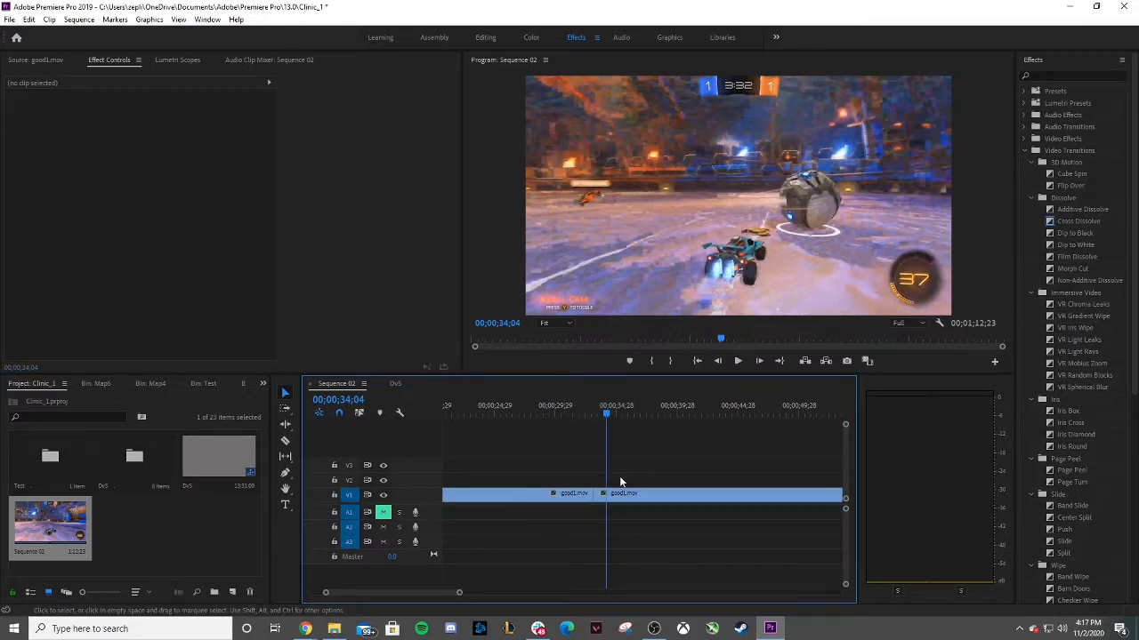
{"action": "key", "text": "ctrl+z"}
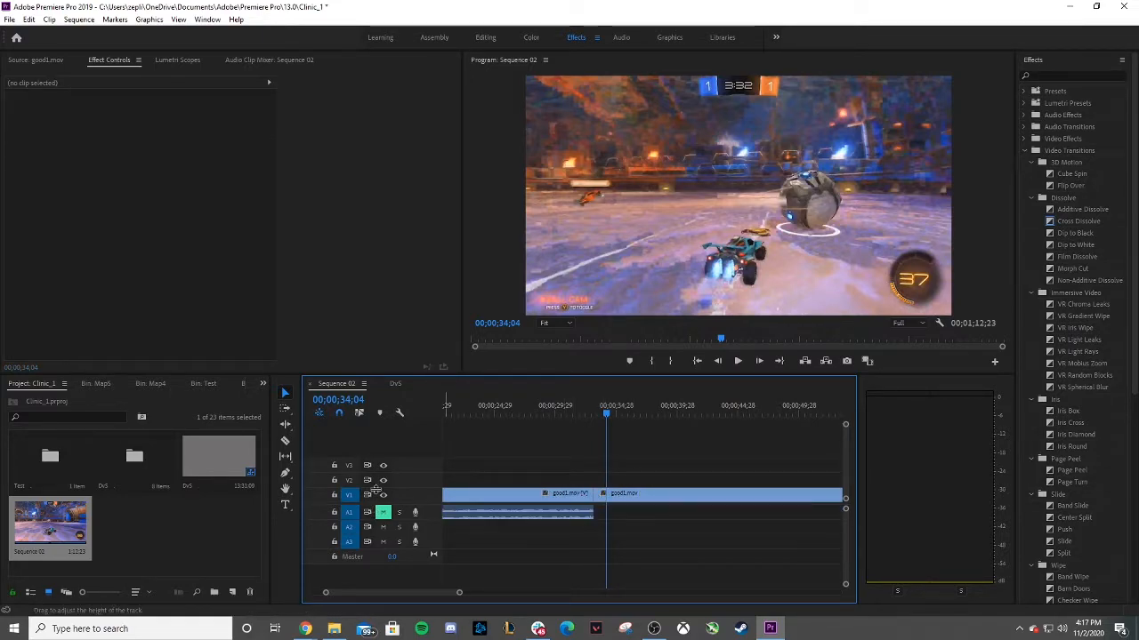
Try setting the second good1.mov clip's Scale to 50 in Effect Controls.
{"action": "left_click", "coordinate": [646, 498]}
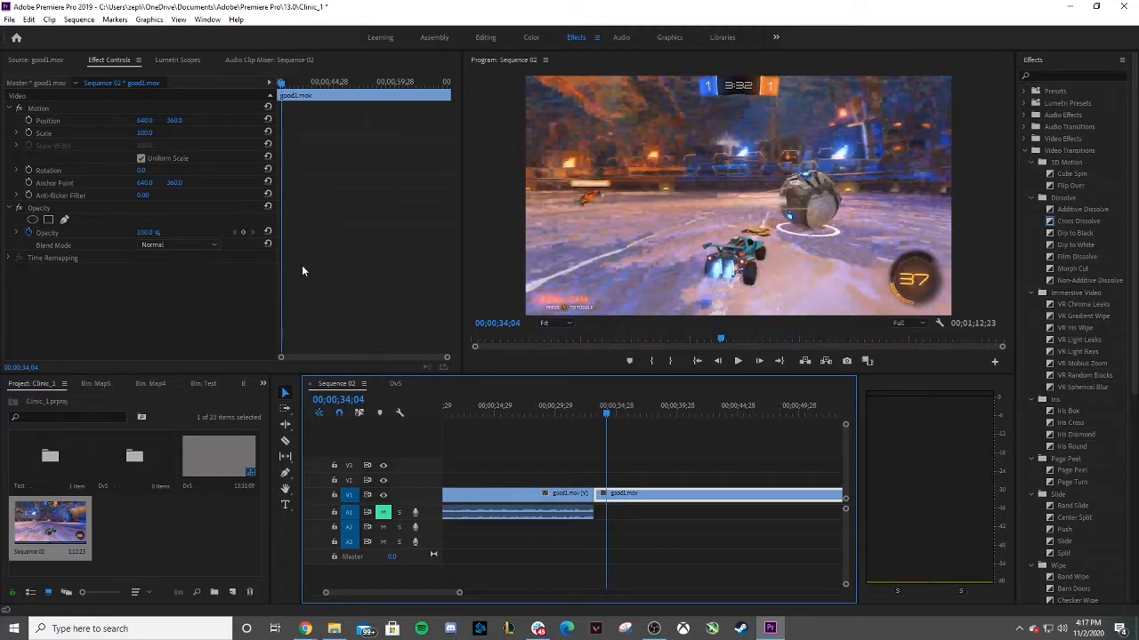
{"action": "left_click", "coordinate": [41, 60]}
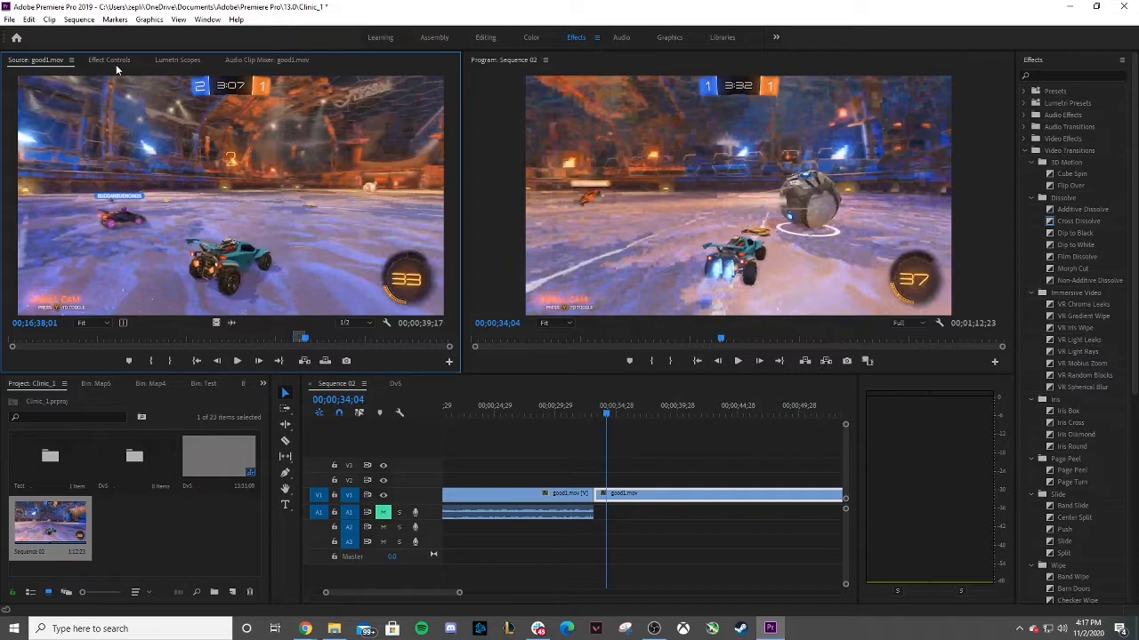
{"action": "left_click", "coordinate": [115, 61]}
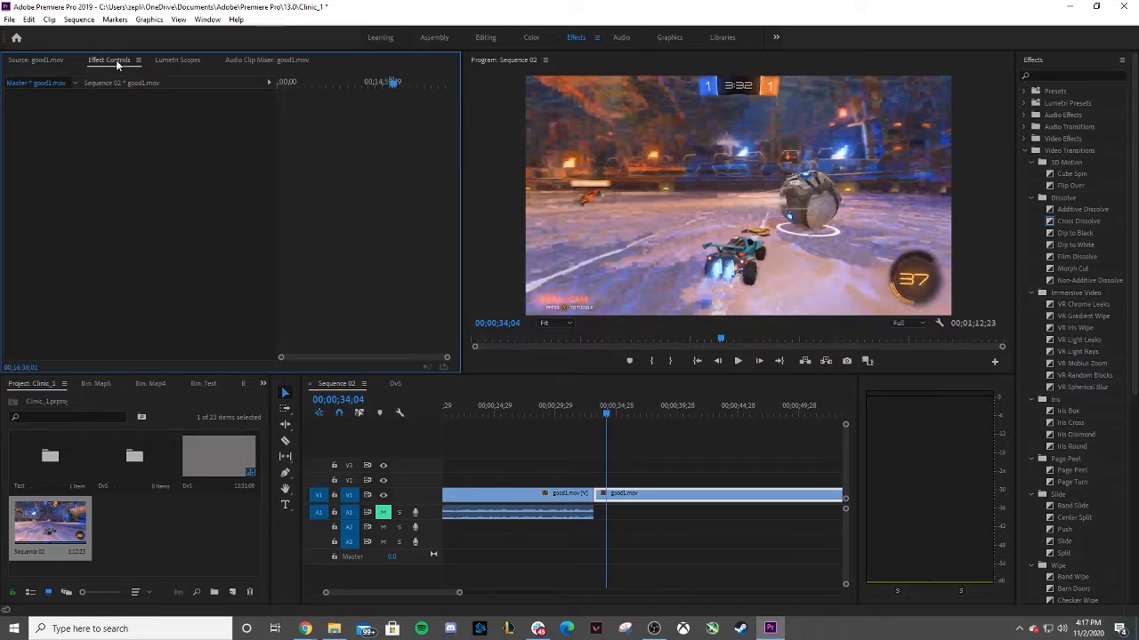
{"action": "left_click", "coordinate": [654, 494]}
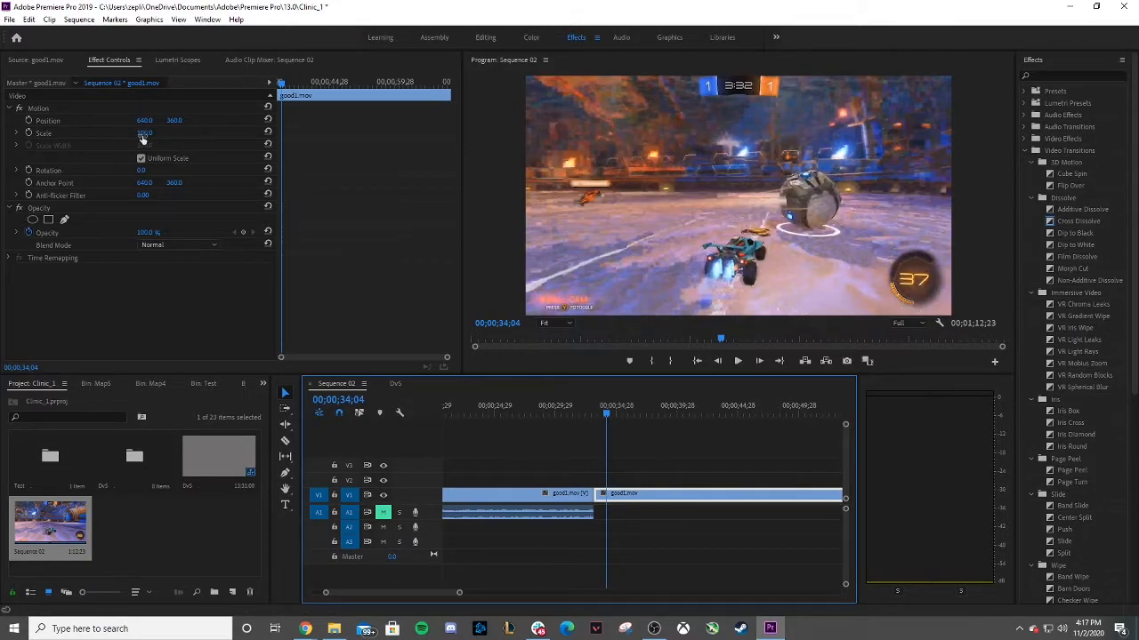
{"action": "left_click_drag", "start_coordinate": [143, 138], "coordinate": [92, 138]}
{"action": "left_click", "coordinate": [268, 132]}
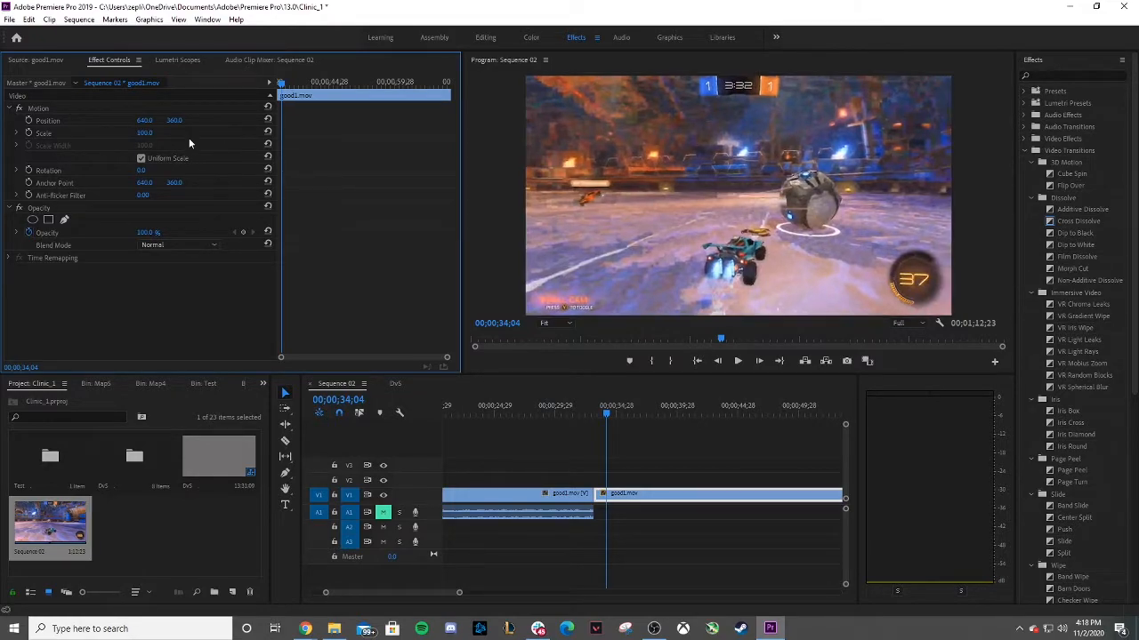
{"action": "left_click", "coordinate": [144, 132]}
{"action": "type", "text": "50"}
{"action": "key", "text": "Return"}
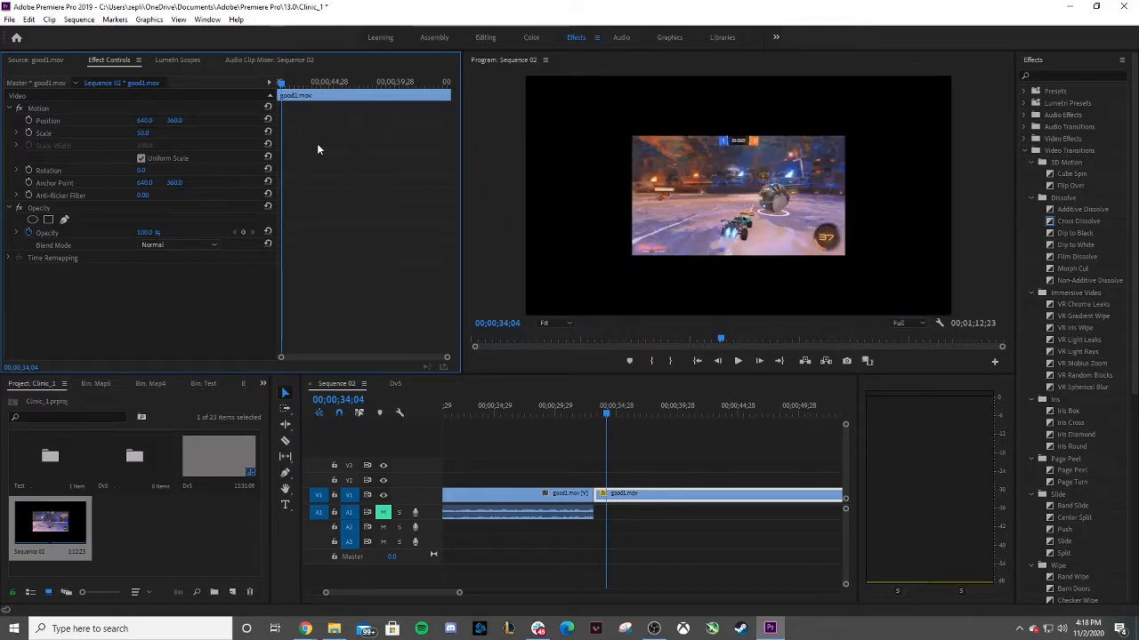
{"action": "key", "text": "ctrl+z"}
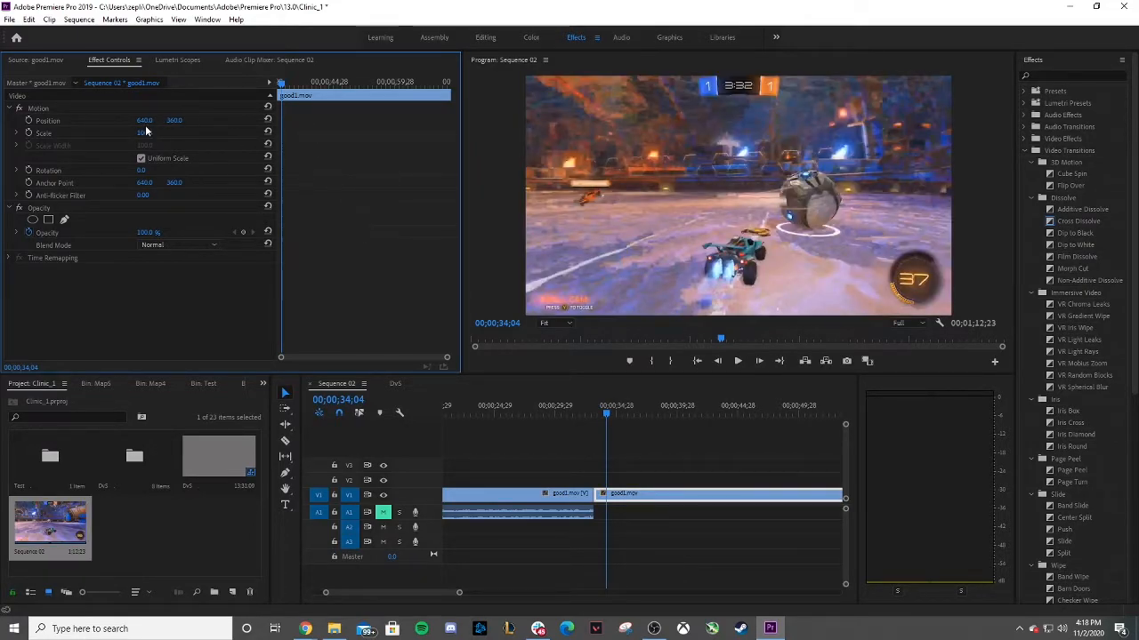
Try changing the second clip's Position and Opacity values, undoing each change.
{"action": "left_click_drag", "start_coordinate": [143, 120], "coordinate": [103, 120]}
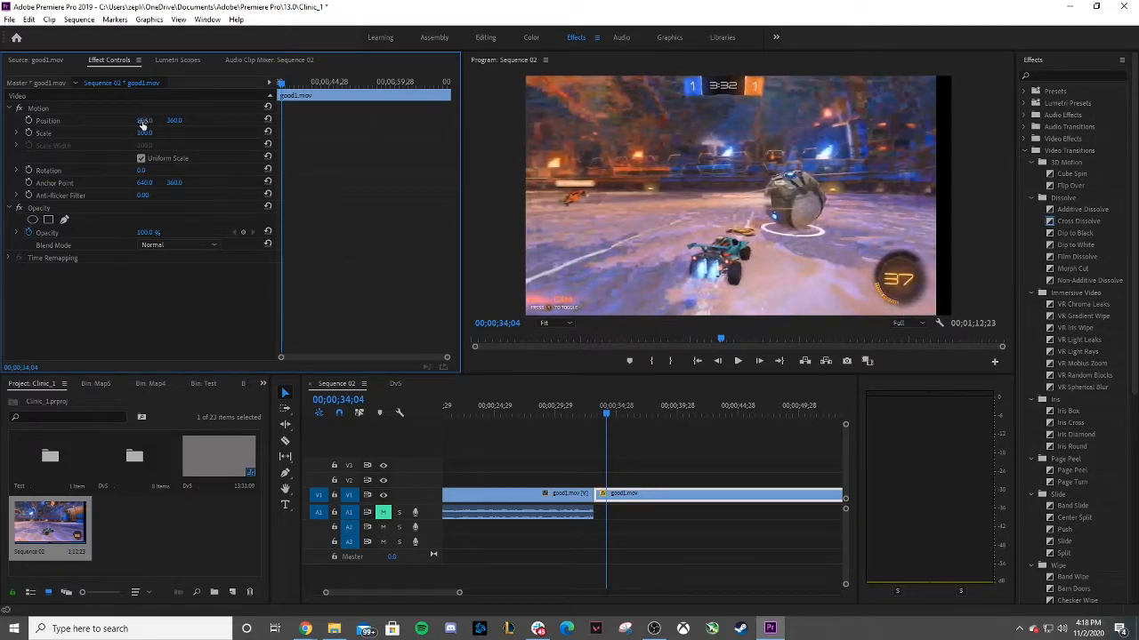
{"action": "key", "text": "ctrl+z"}
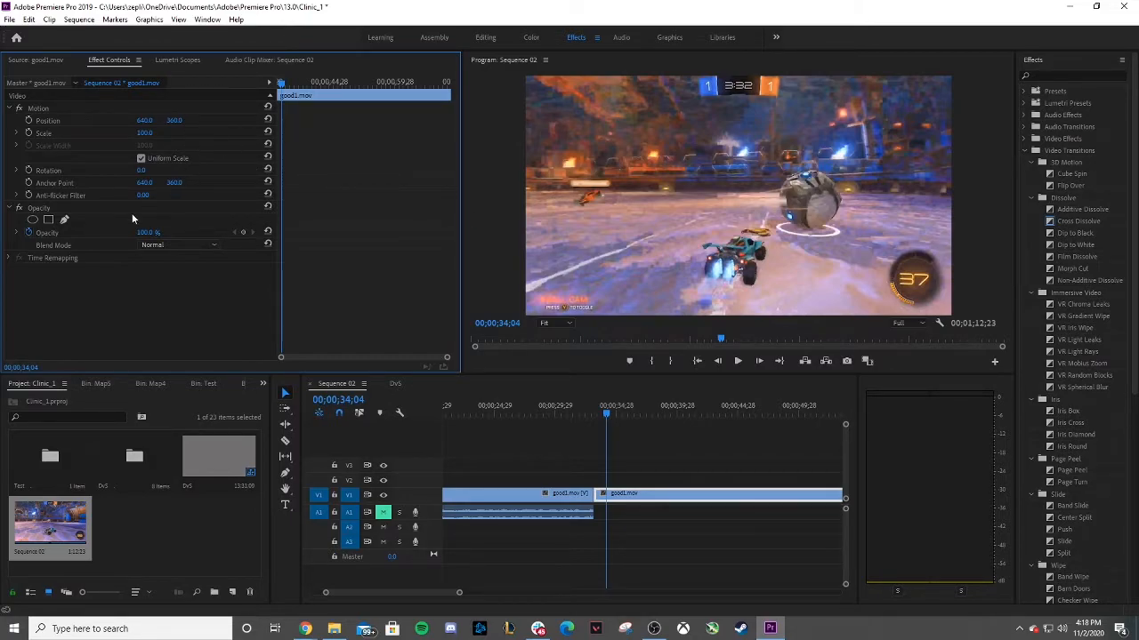
{"action": "left_click_drag", "start_coordinate": [143, 233], "coordinate": [101, 233]}
{"action": "key", "text": "ctrl+z"}
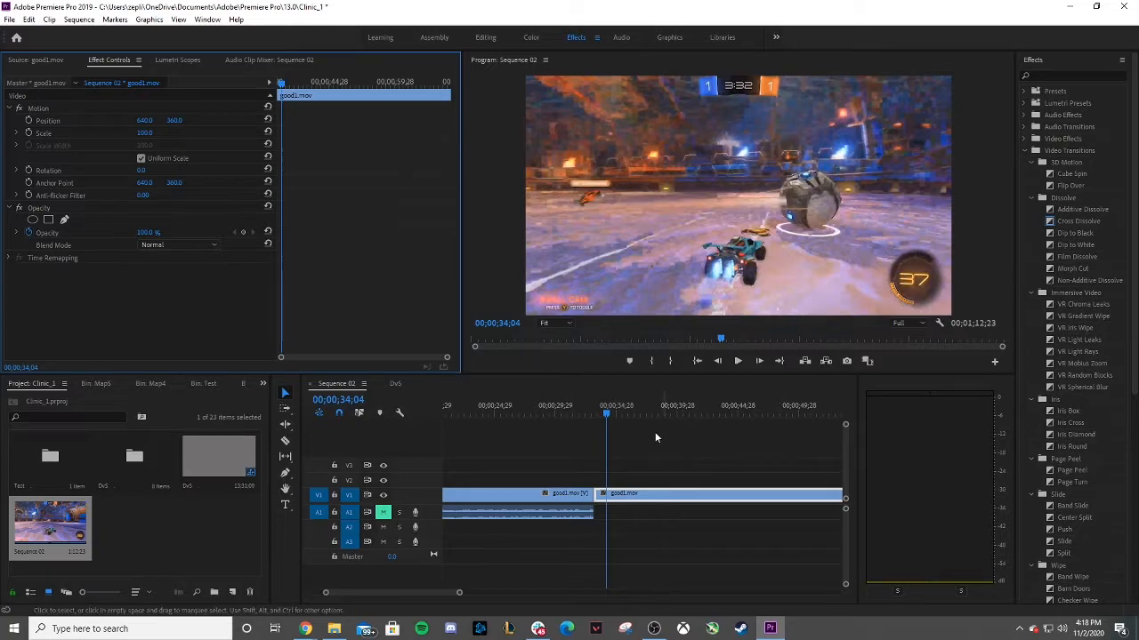
Inspect the first audio clip's Volume effect settings and open the Audio Clip Mixer.
{"action": "left_click", "coordinate": [549, 516]}
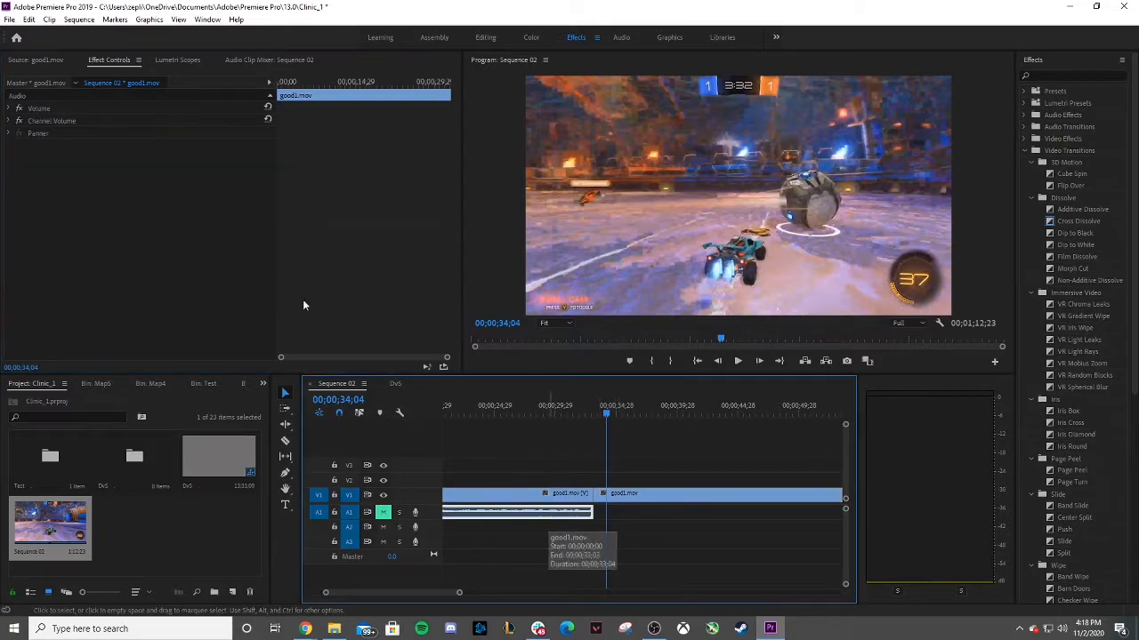
{"action": "left_click", "coordinate": [35, 63]}
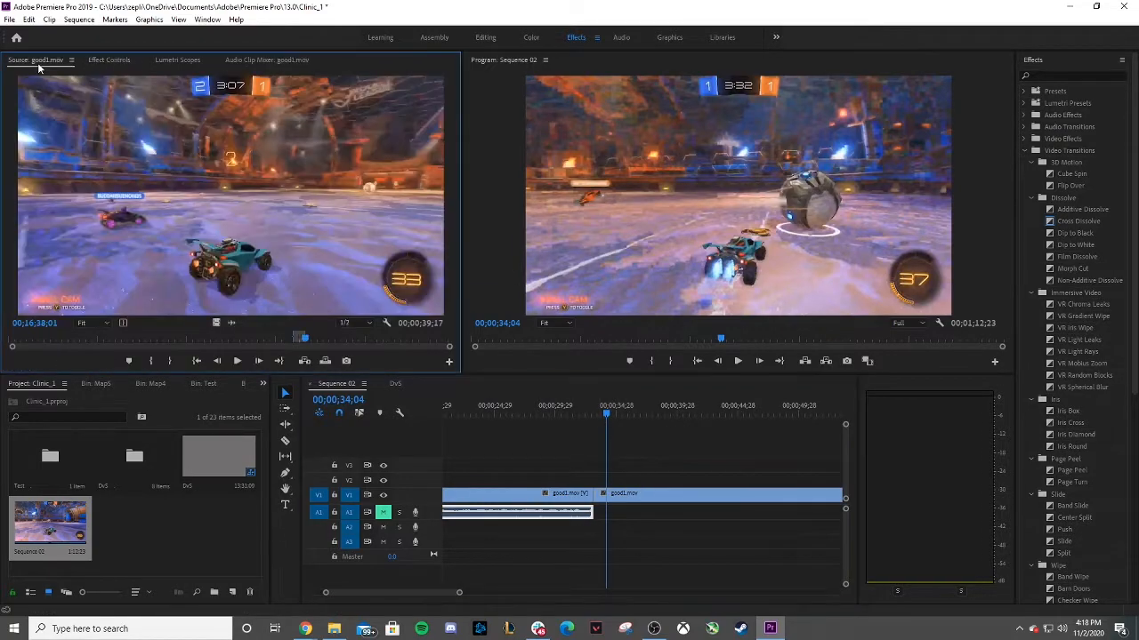
{"action": "left_click", "coordinate": [688, 495]}
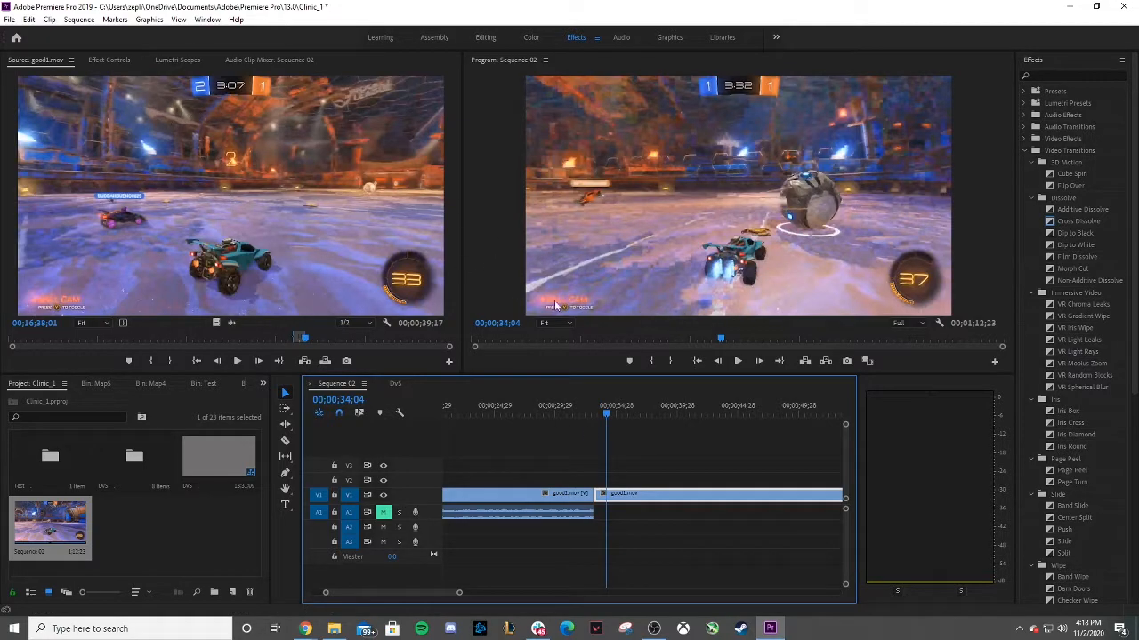
{"action": "left_click", "coordinate": [552, 515]}
{"action": "left_click", "coordinate": [114, 60]}
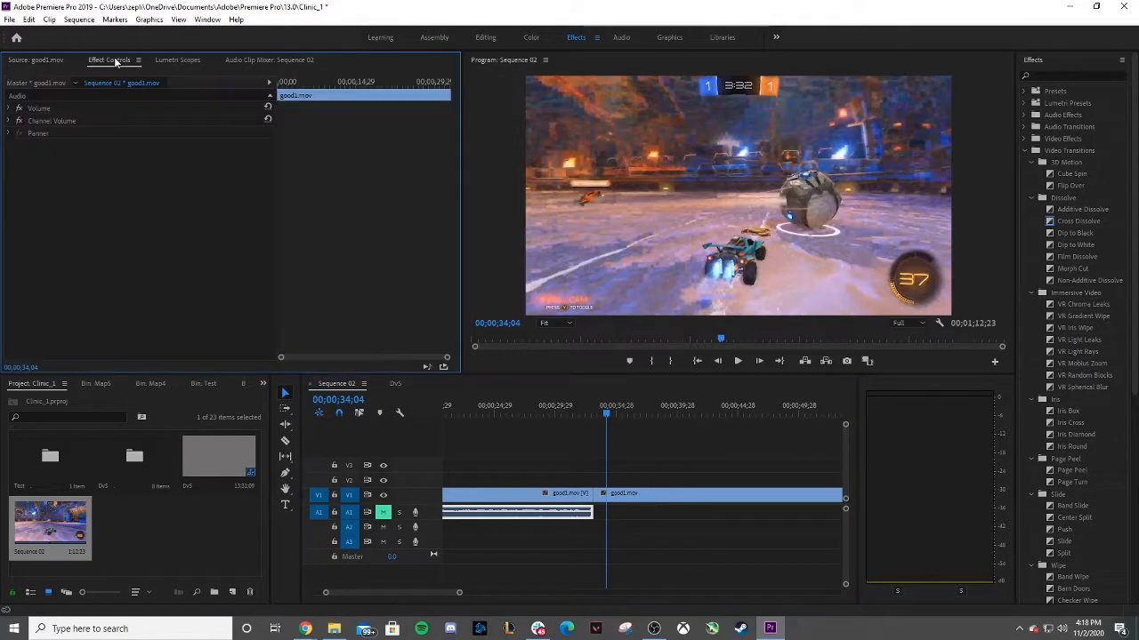
{"action": "left_click", "coordinate": [7, 109]}
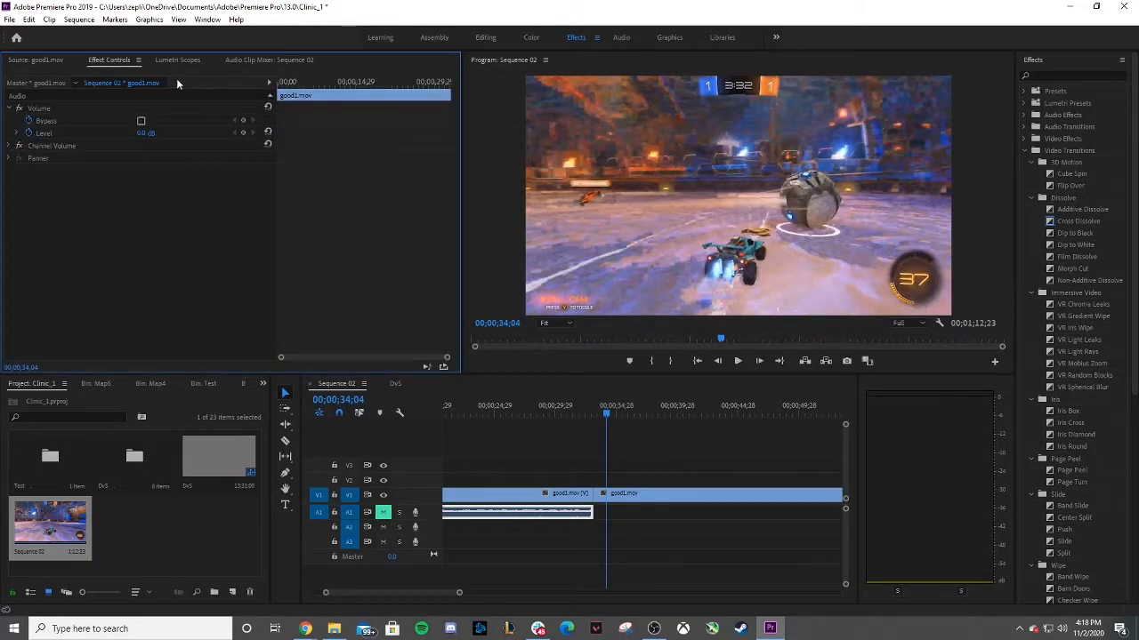
{"action": "left_click", "coordinate": [281, 60]}
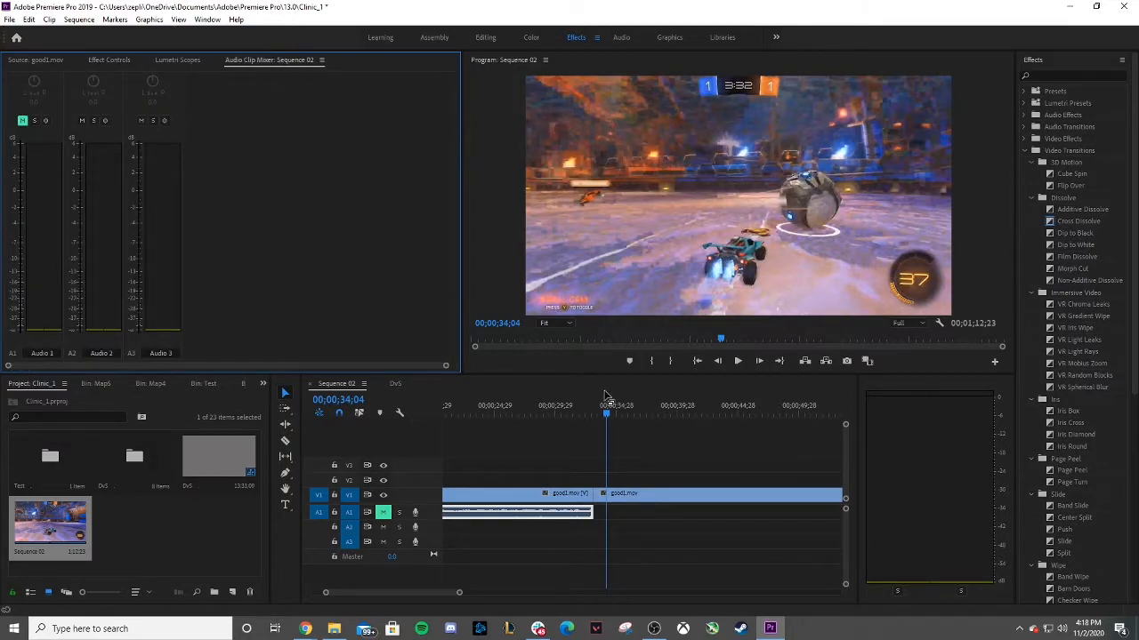
Try pasting a copy of the first audio clip at 00;00;03;23 on A1 and moving it under the second clip.
{"action": "left_click_drag", "start_coordinate": [608, 407], "coordinate": [488, 409]}
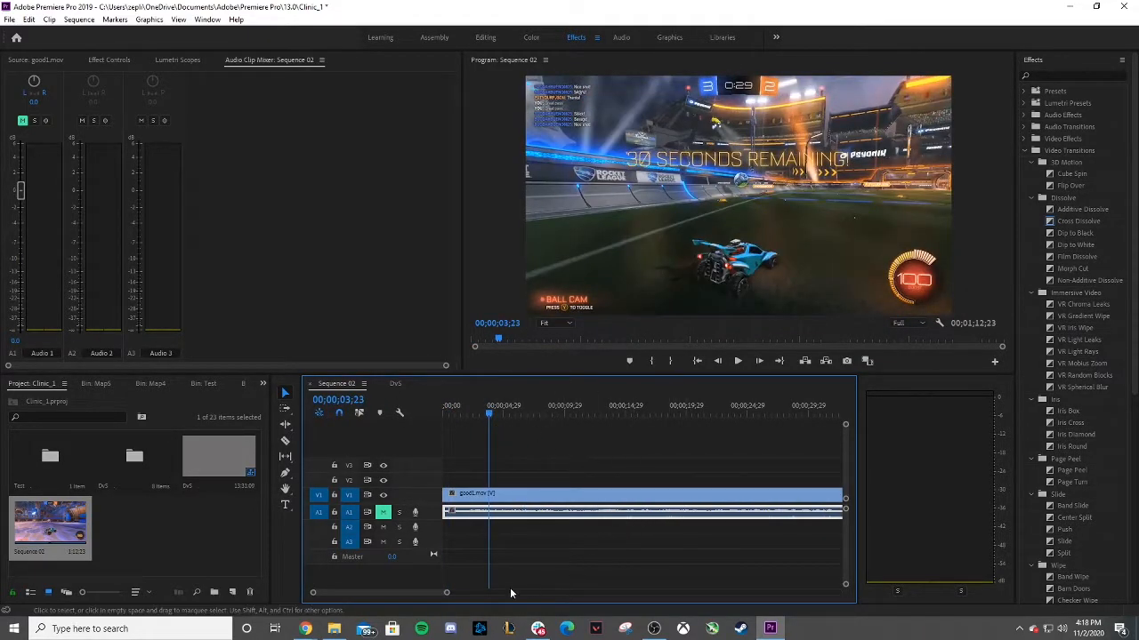
{"action": "left_click_drag", "start_coordinate": [446, 593], "coordinate": [490, 593]}
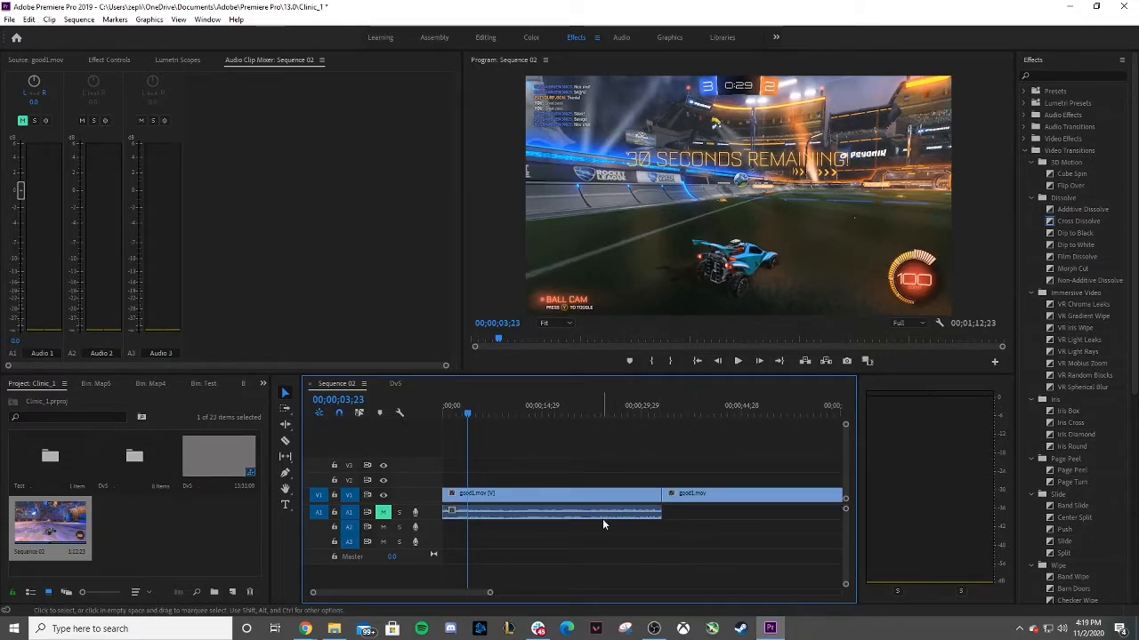
{"action": "left_click", "coordinate": [556, 514]}
{"action": "key", "text": "ctrl+c"}
{"action": "key", "text": "ctrl+v"}
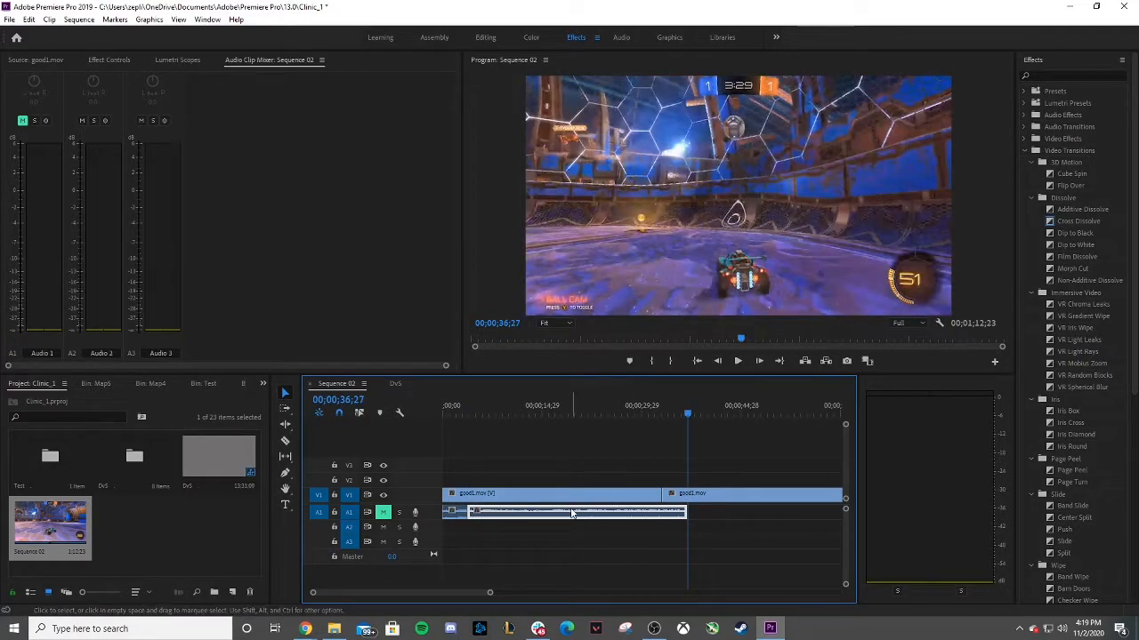
{"action": "left_click_drag", "start_coordinate": [570, 514], "coordinate": [756, 511]}
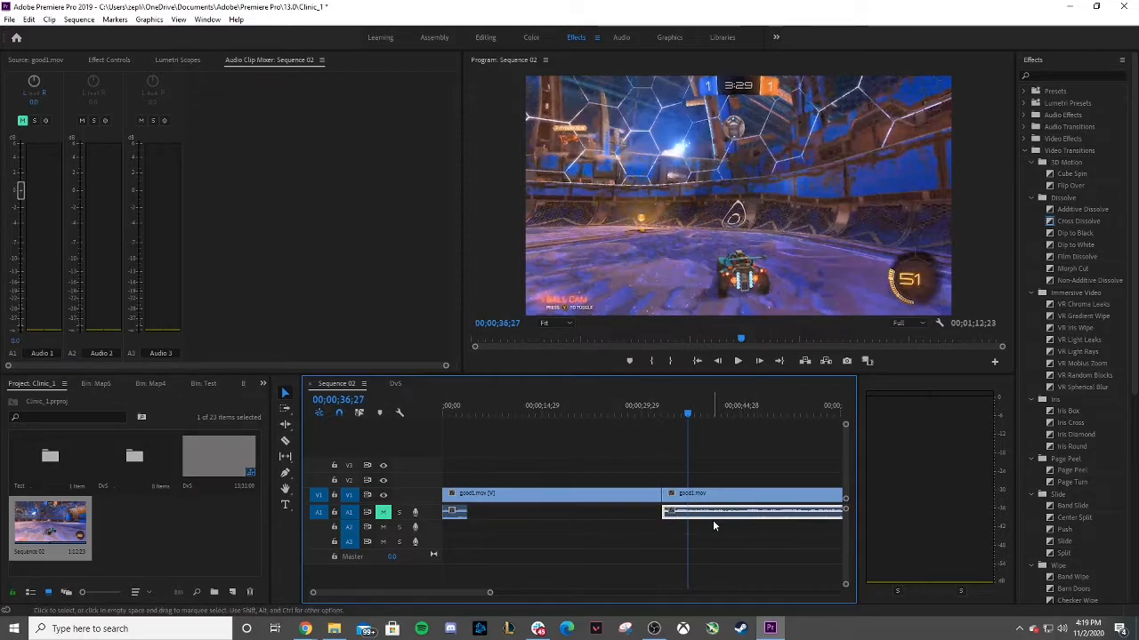
{"action": "key", "text": "ctrl+z"}
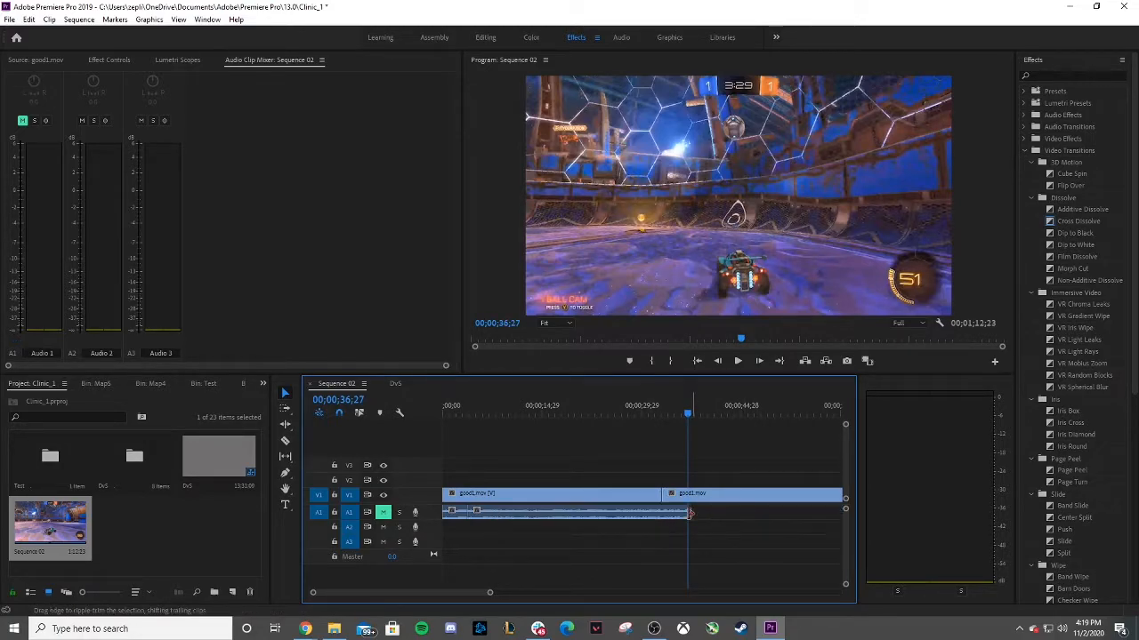
{"action": "left_click", "coordinate": [593, 505]}
{"action": "left_click_drag", "start_coordinate": [628, 516], "coordinate": [604, 516]}
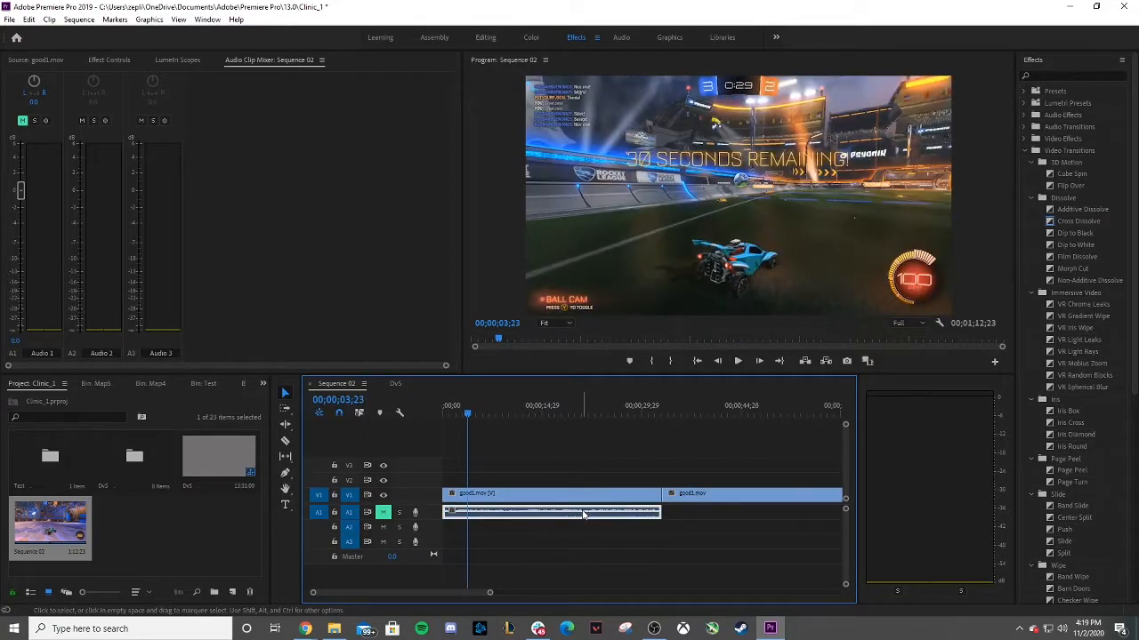
Paste the copied audio clip at 00;00;45;01 on A1 and move it under the second good1.mov clip.
{"action": "left_click", "coordinate": [742, 409]}
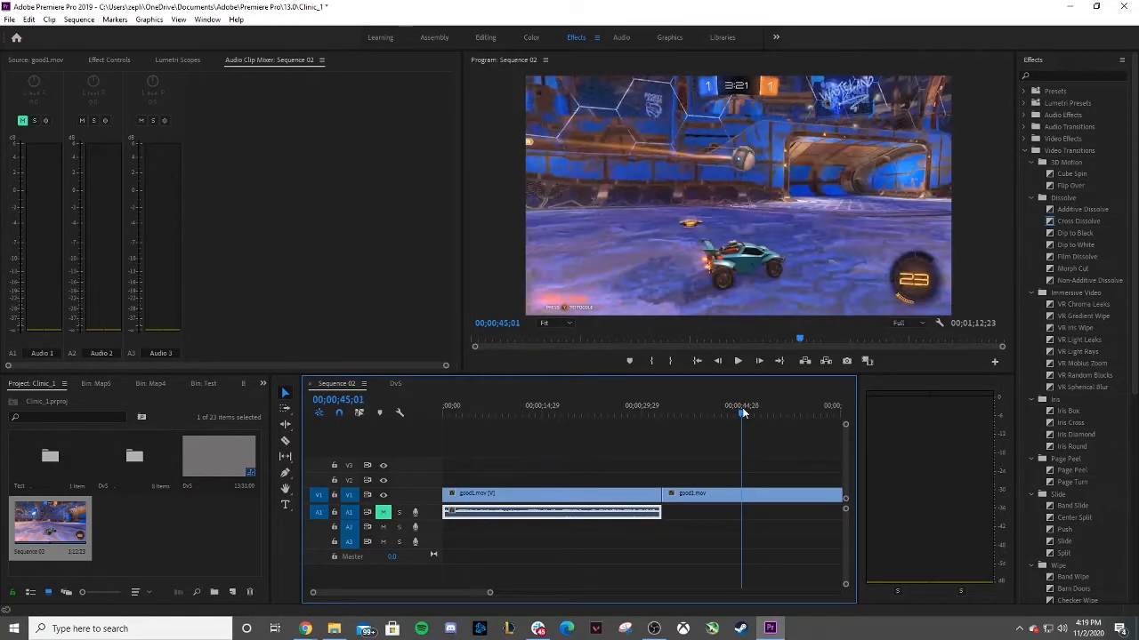
{"action": "key", "text": "ctrl+v"}
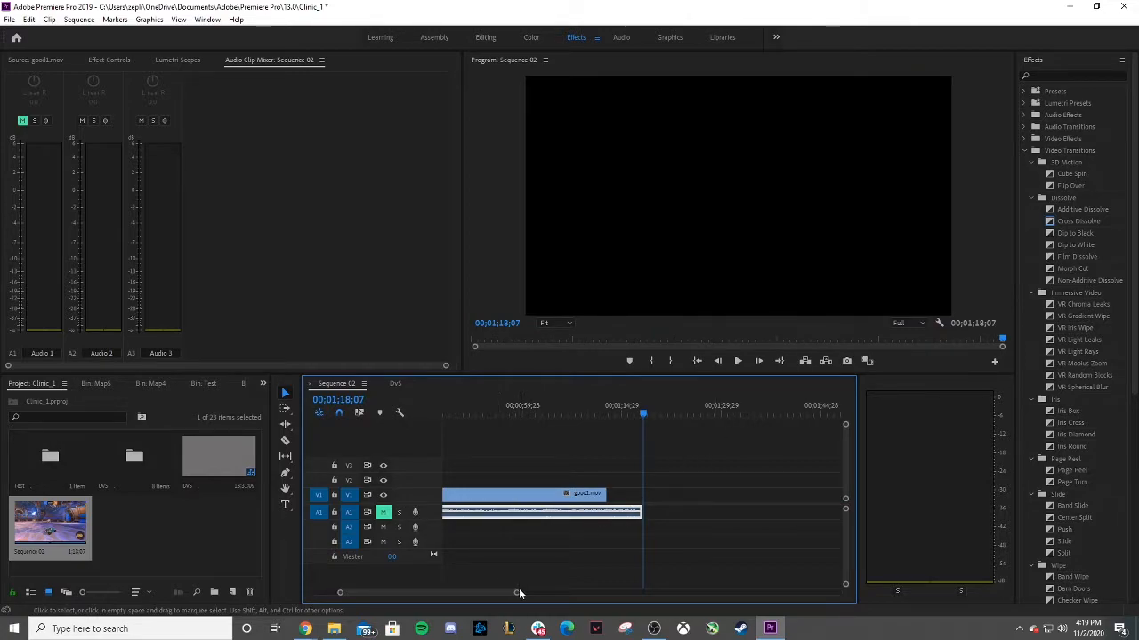
{"action": "left_click_drag", "start_coordinate": [519, 588], "coordinate": [595, 593]}
{"action": "left_click_drag", "start_coordinate": [584, 516], "coordinate": [614, 514]}
{"action": "left_click_drag", "start_coordinate": [630, 416], "coordinate": [443, 417]}
{"action": "left_click", "coordinate": [494, 514]}
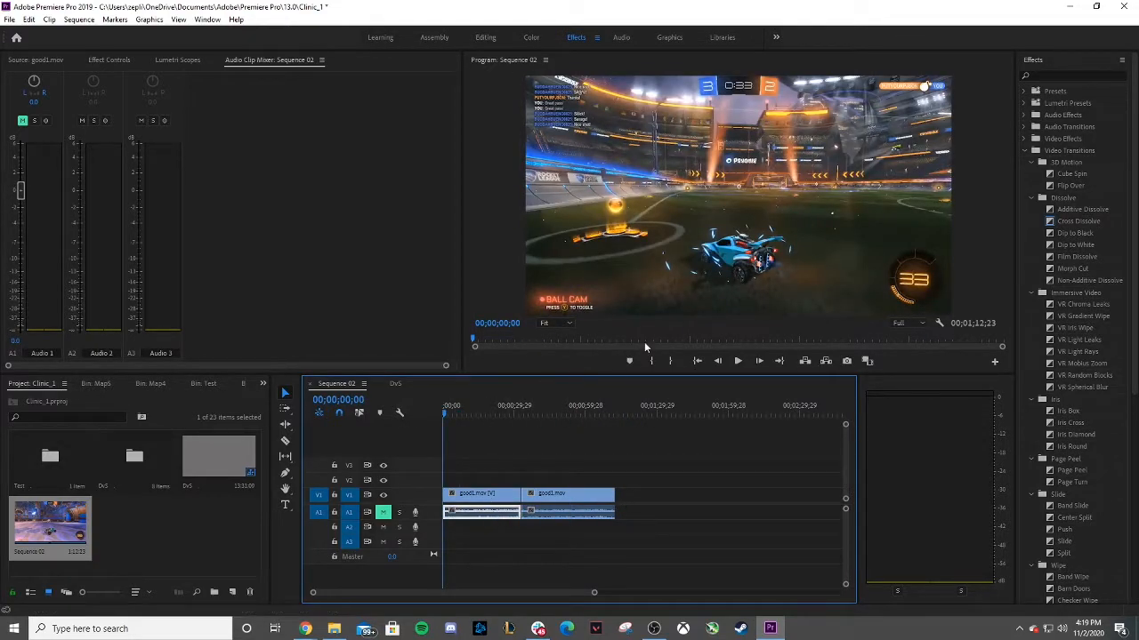
Unmute audio track A1 and play back Sequence 02.
{"action": "left_click", "coordinate": [736, 363]}
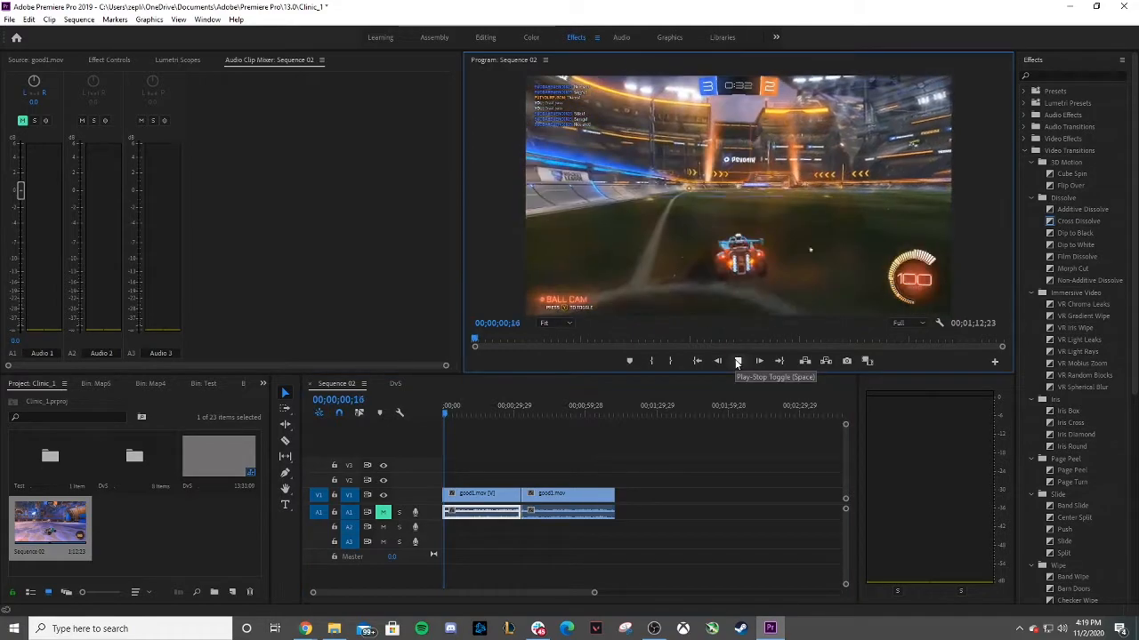
{"action": "left_click", "coordinate": [736, 362]}
{"action": "left_click", "coordinate": [383, 512]}
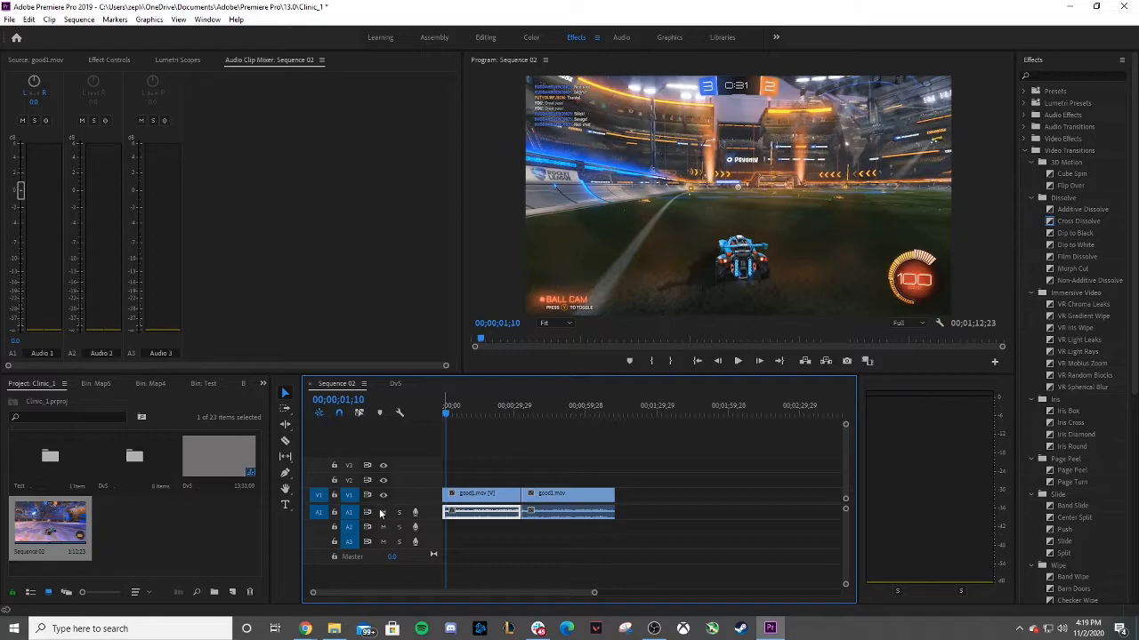
{"action": "left_click", "coordinate": [736, 362]}
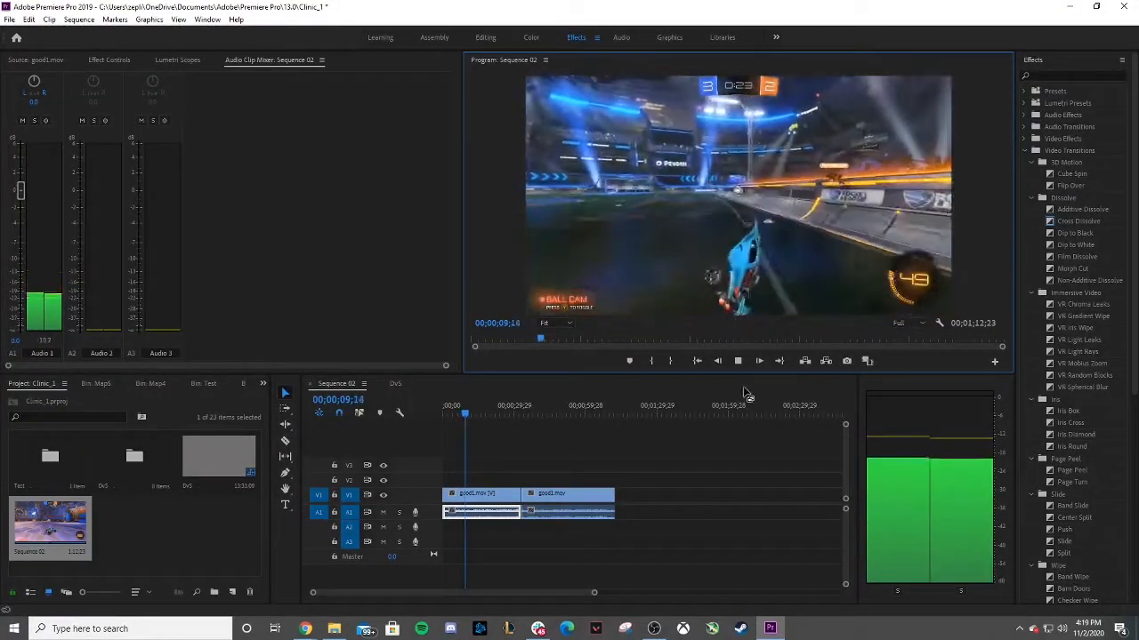
{"action": "left_click", "coordinate": [737, 360]}
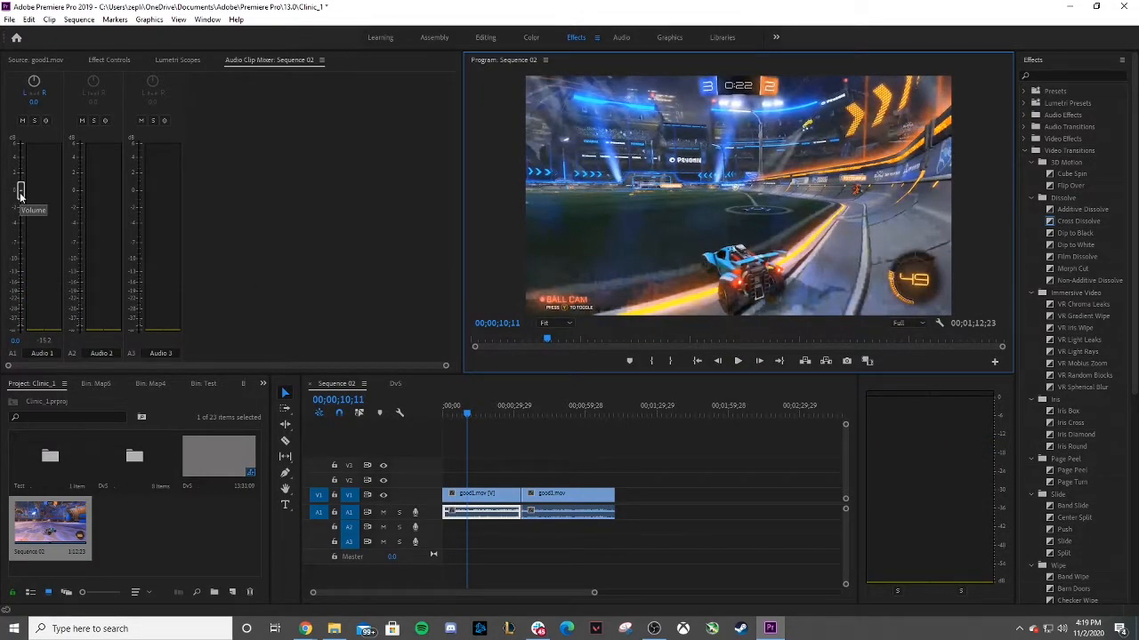
Set the first audio clip's volume to -15 dB in the Audio Clip Mixer during playback.
{"action": "left_click_drag", "start_coordinate": [22, 194], "coordinate": [22, 195]}
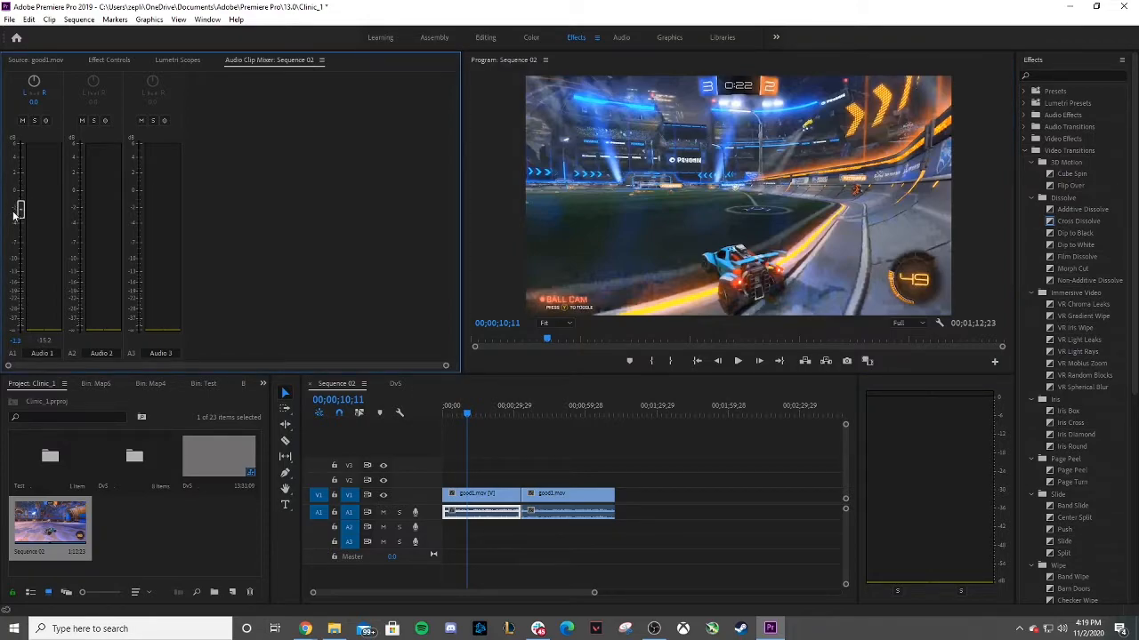
{"action": "left_click_drag", "start_coordinate": [14, 211], "coordinate": [12, 213]}
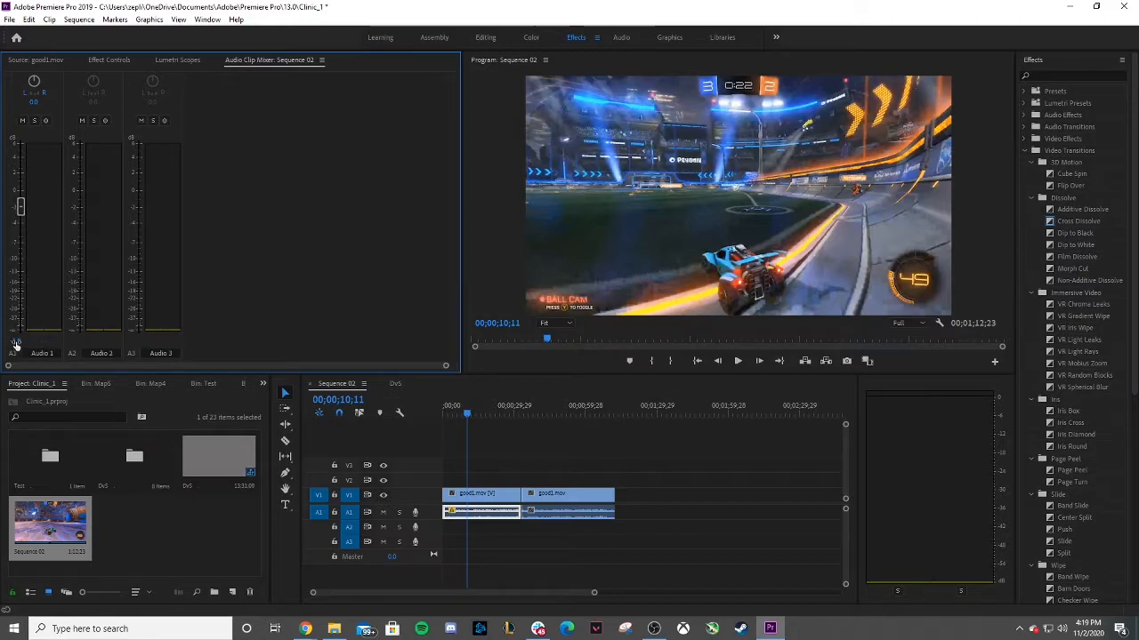
{"action": "type", "text": "-2"}
{"action": "left_click", "coordinate": [738, 361]}
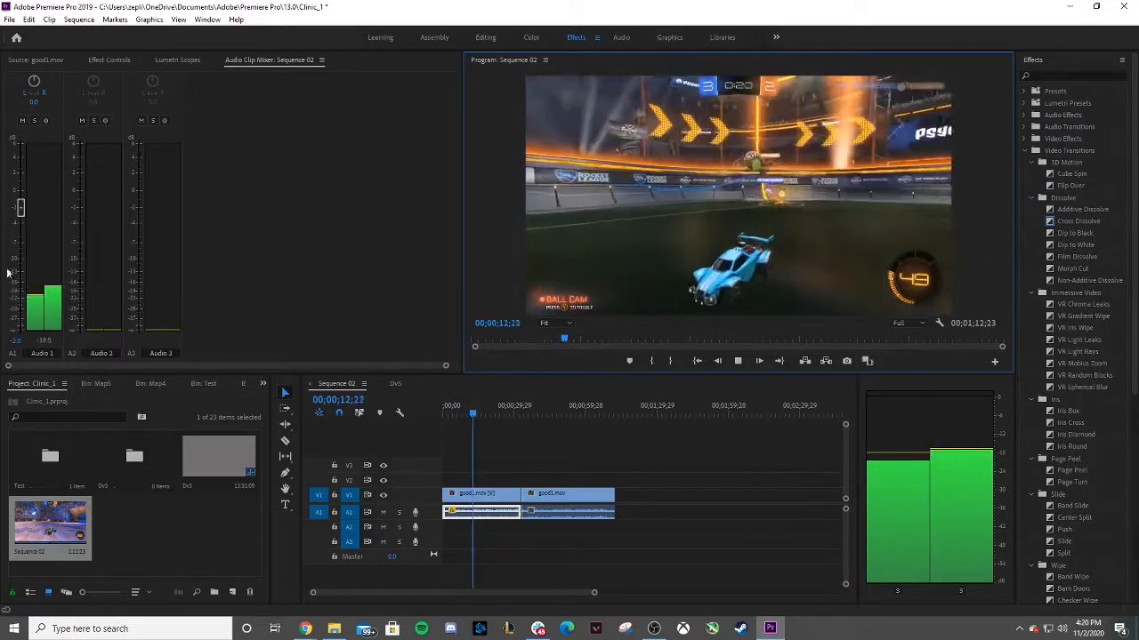
{"action": "left_click", "coordinate": [16, 340]}
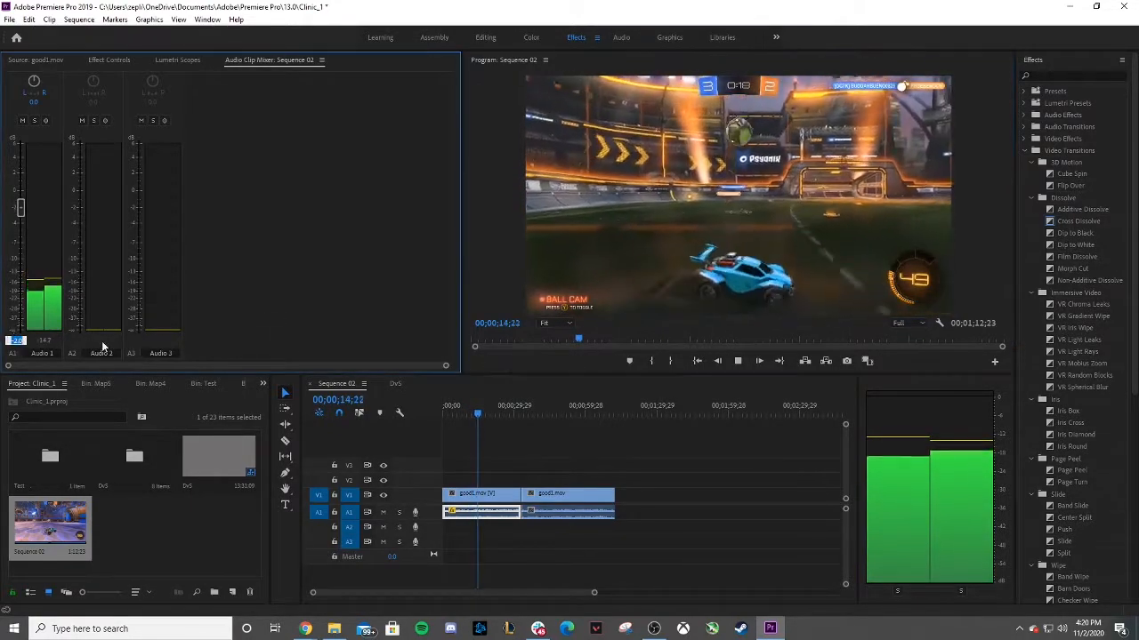
{"action": "type", "text": "-5"}
{"action": "left_click", "coordinate": [102, 346]}
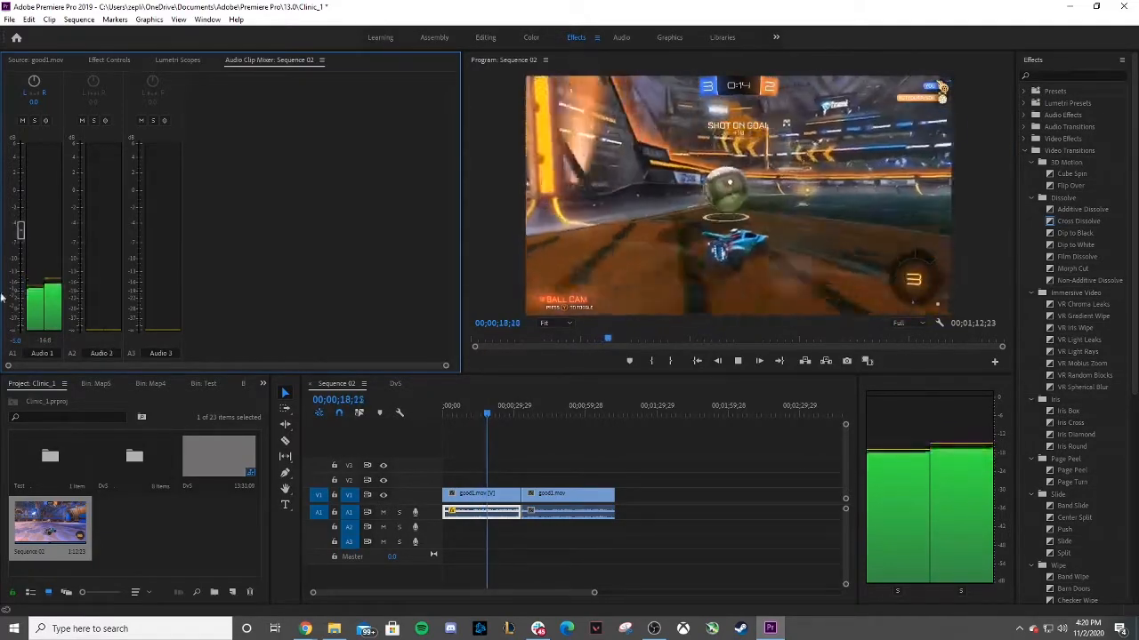
{"action": "left_click", "coordinate": [14, 343]}
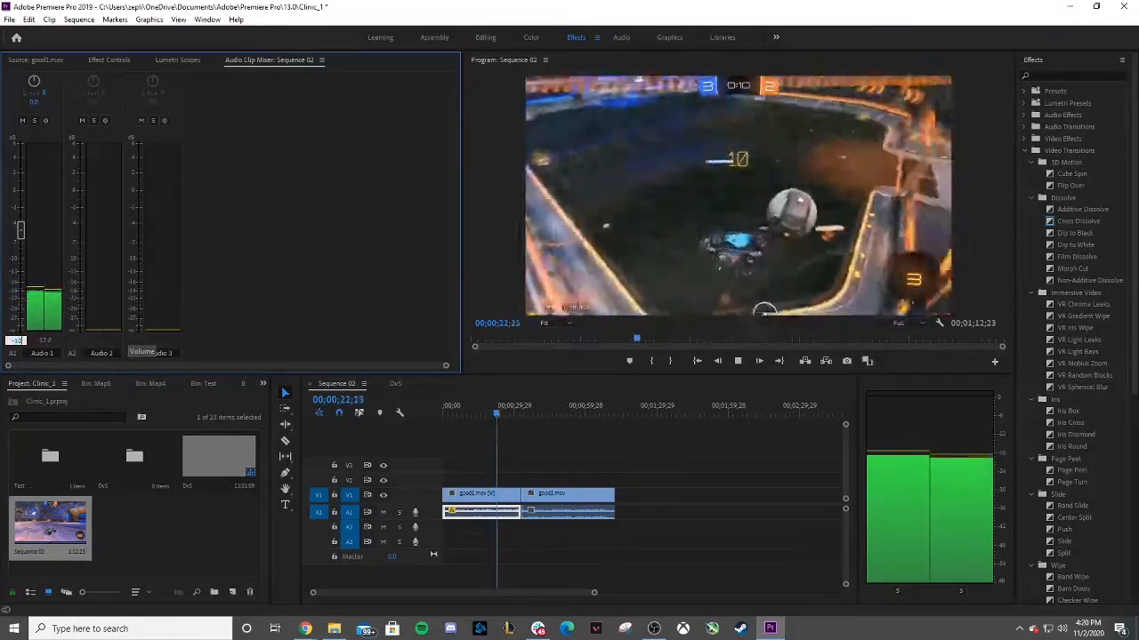
{"action": "type", "text": "-10"}
{"action": "key", "text": "Return"}
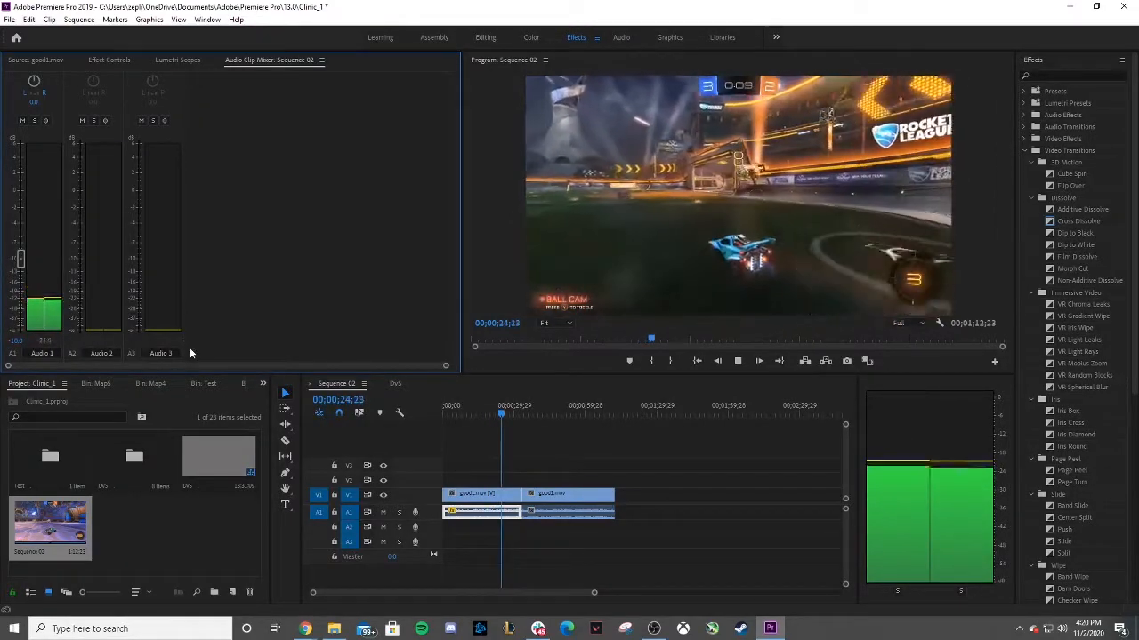
{"action": "left_click", "coordinate": [16, 340]}
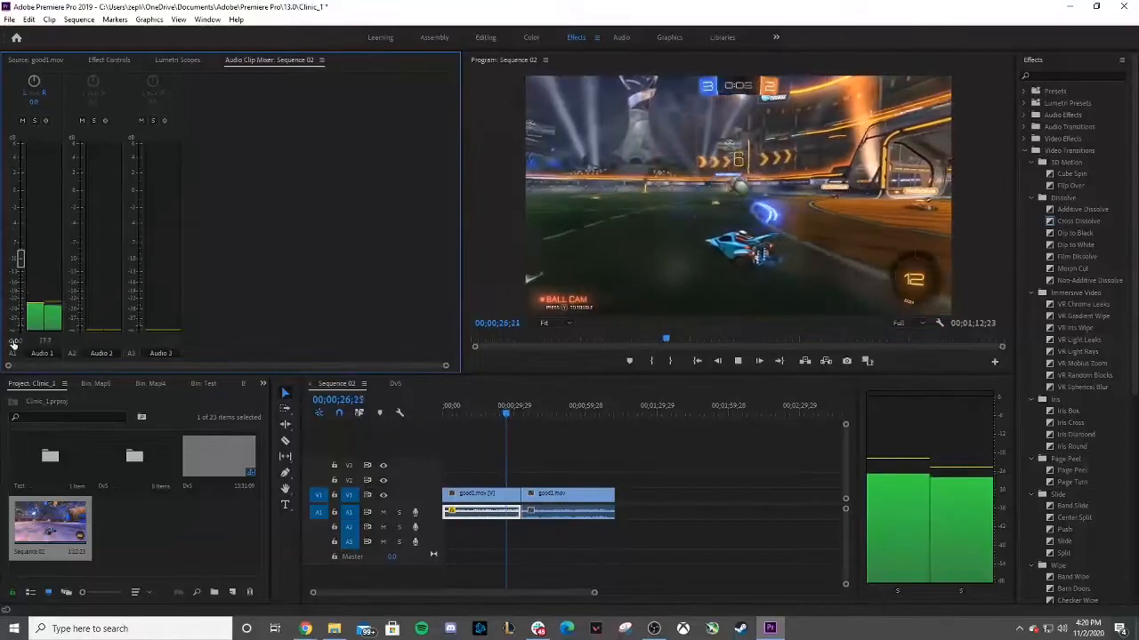
{"action": "type", "text": "-15"}
{"action": "key", "text": "Return"}
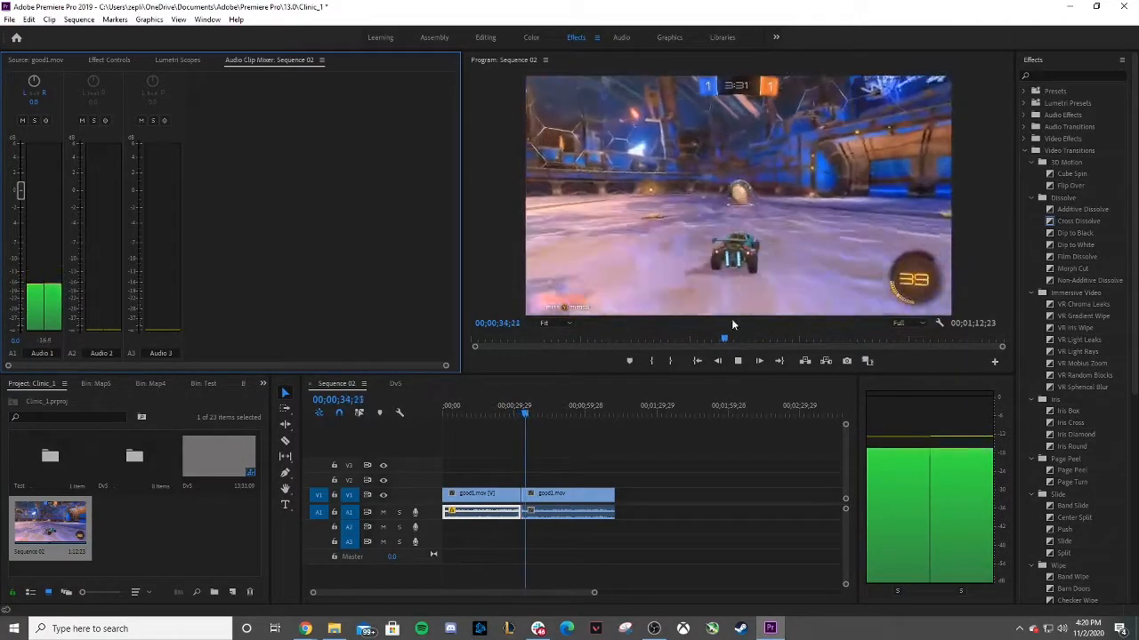
{"action": "left_click", "coordinate": [738, 362]}
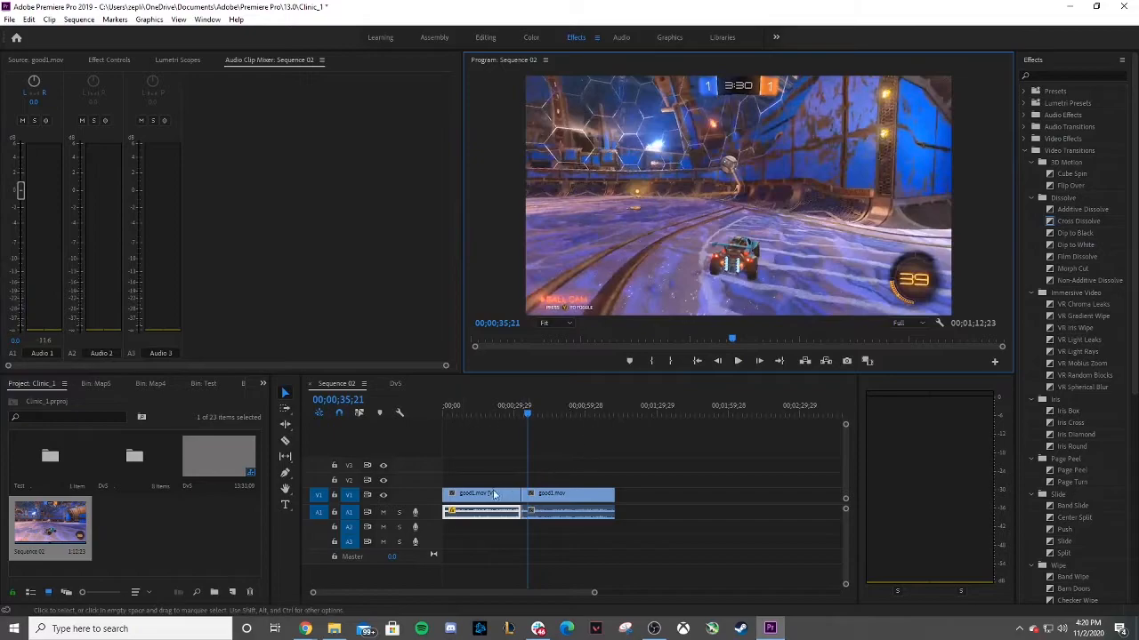
Set the second audio clip's volume to -15 dB in the Audio Clip Mixer.
{"action": "left_click", "coordinate": [542, 514]}
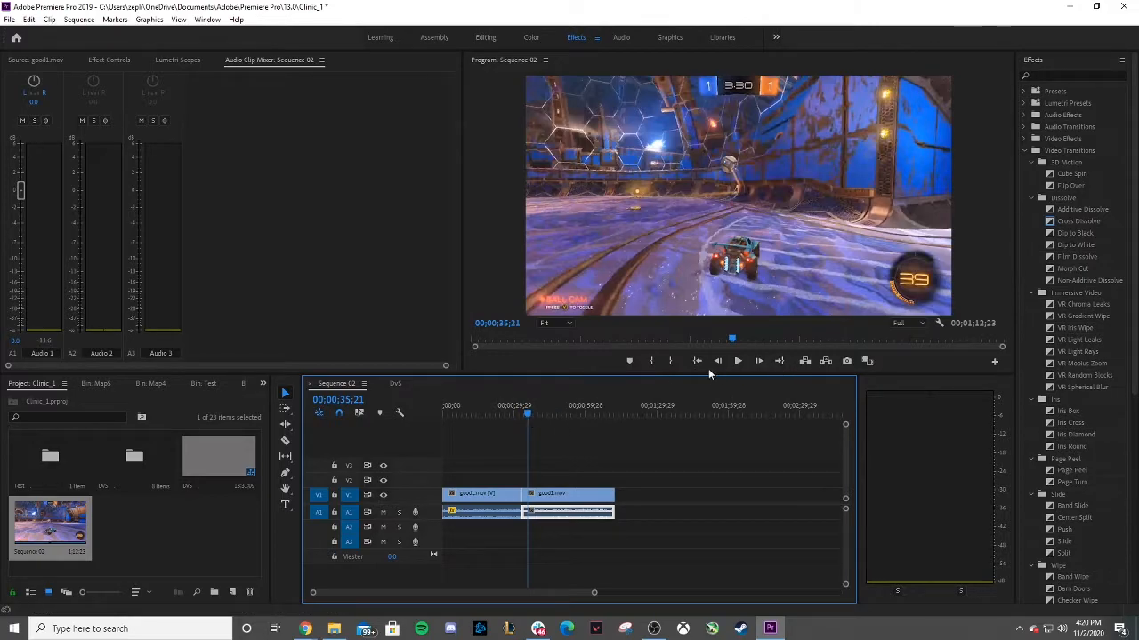
{"action": "left_click_drag", "start_coordinate": [525, 422], "coordinate": [492, 420]}
{"action": "left_click", "coordinate": [491, 515]}
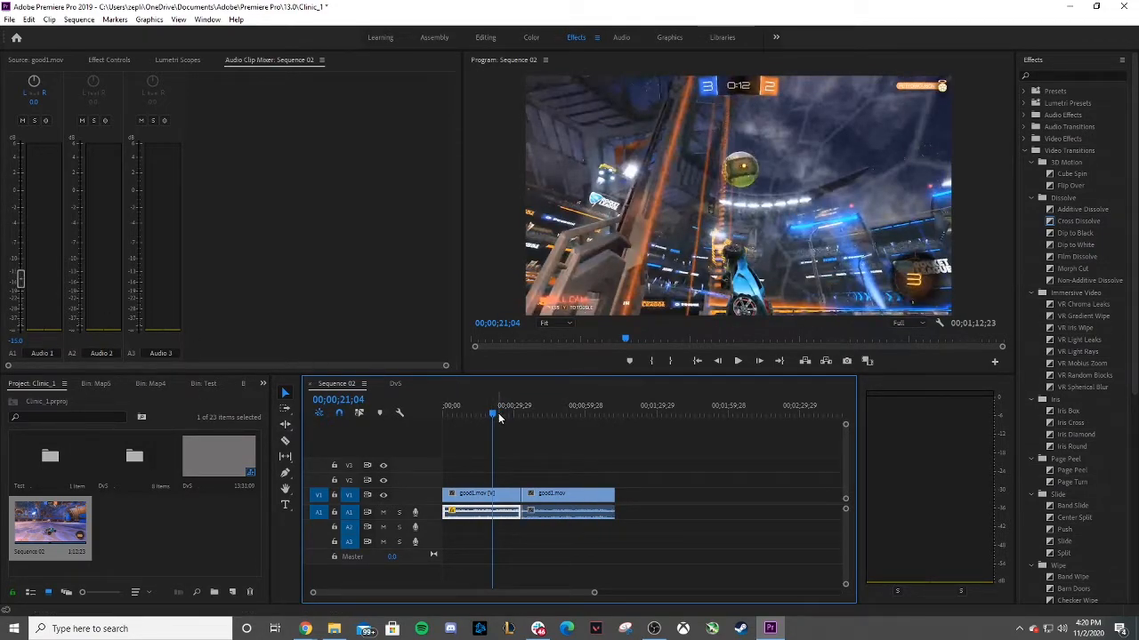
{"action": "left_click_drag", "start_coordinate": [498, 416], "coordinate": [525, 414]}
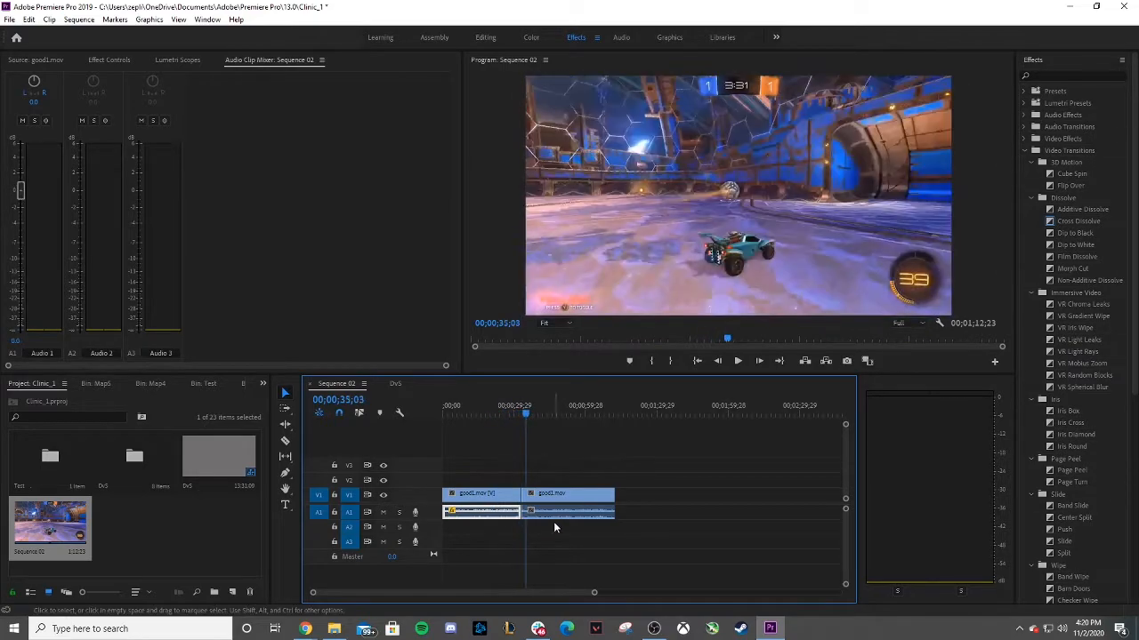
{"action": "left_click", "coordinate": [554, 513]}
{"action": "left_click_drag", "start_coordinate": [19, 194], "coordinate": [21, 213]}
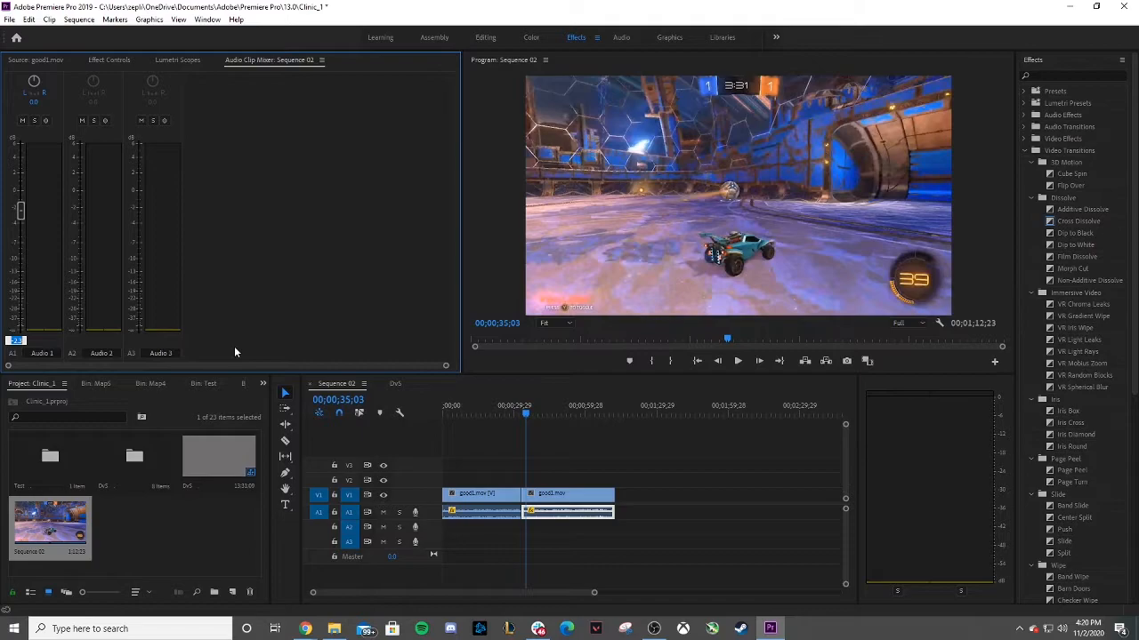
{"action": "type", "text": "-15"}
{"action": "key", "text": "Return"}
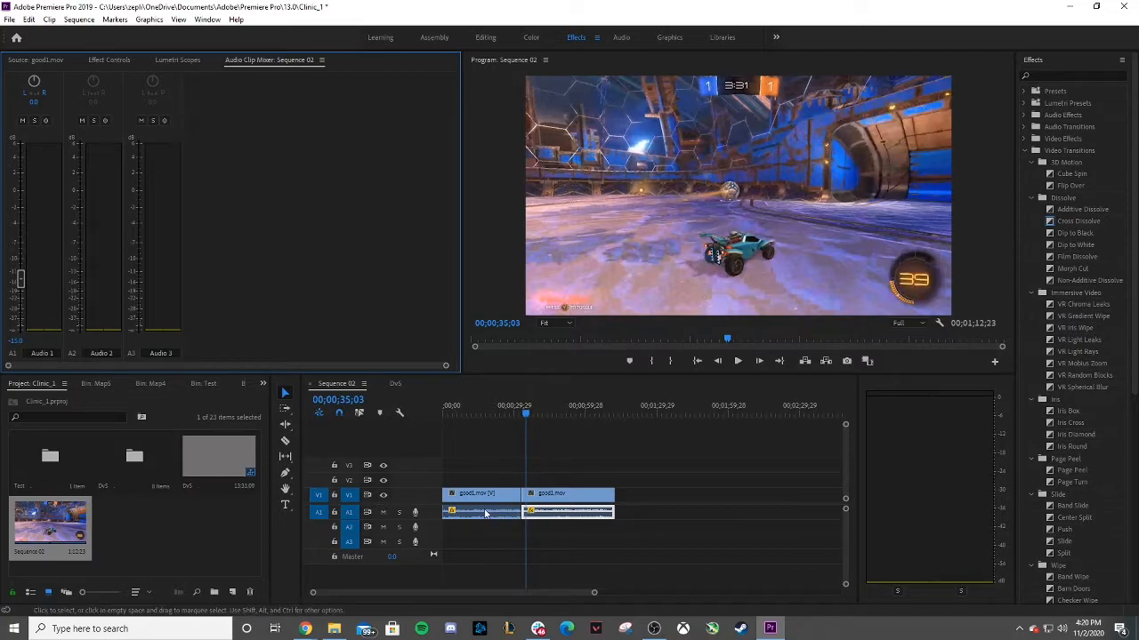
Play back the sequence and check the audio clip's Volume Level in Effect Controls.
{"action": "left_click", "coordinate": [739, 366]}
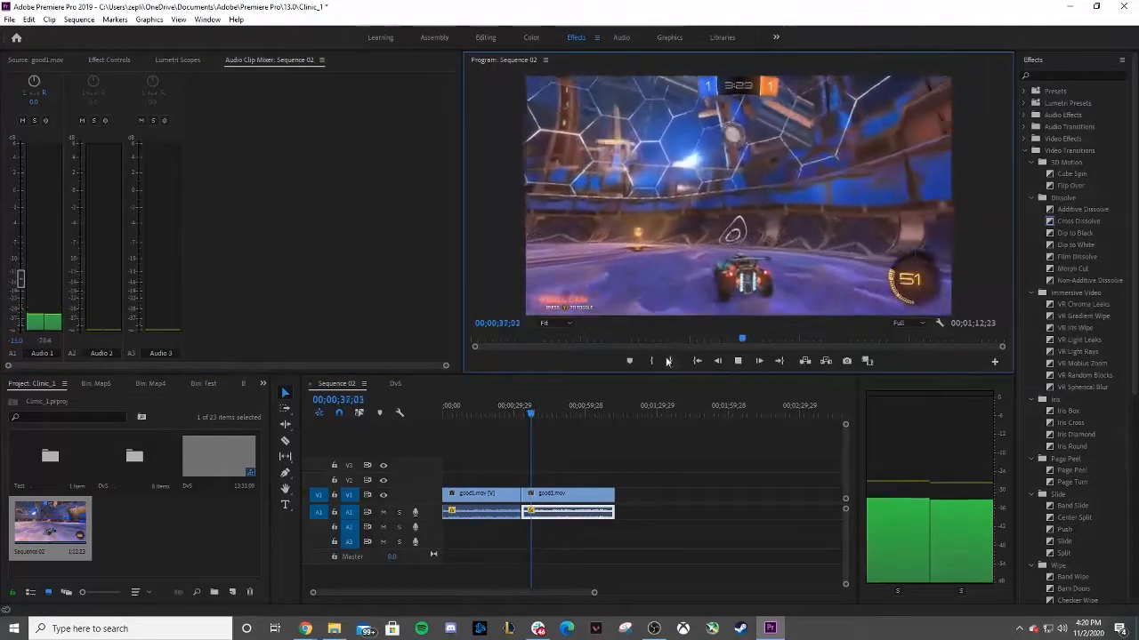
{"action": "left_click", "coordinate": [508, 415]}
{"action": "left_click", "coordinate": [737, 361]}
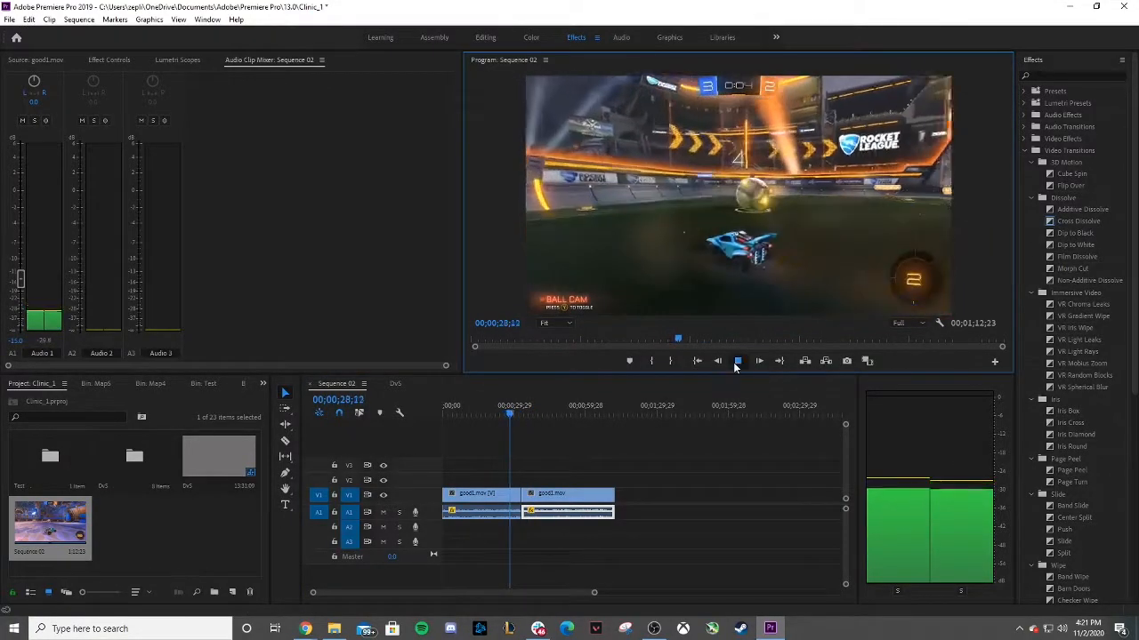
{"action": "left_click", "coordinate": [734, 362]}
{"action": "left_click", "coordinate": [121, 59]}
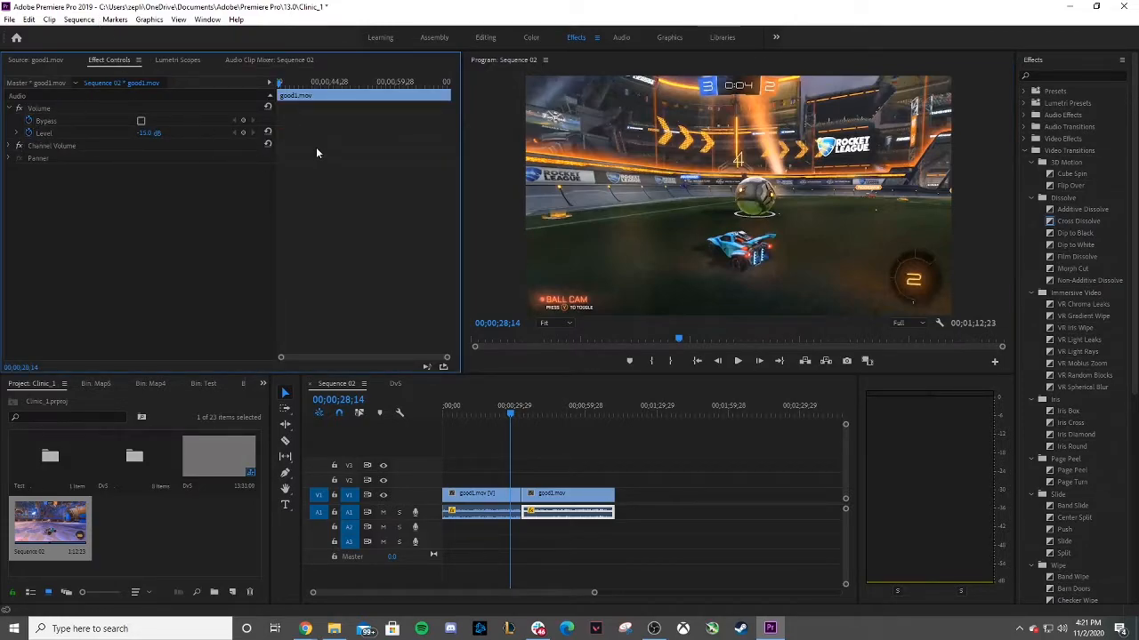
{"action": "left_click", "coordinate": [663, 487]}
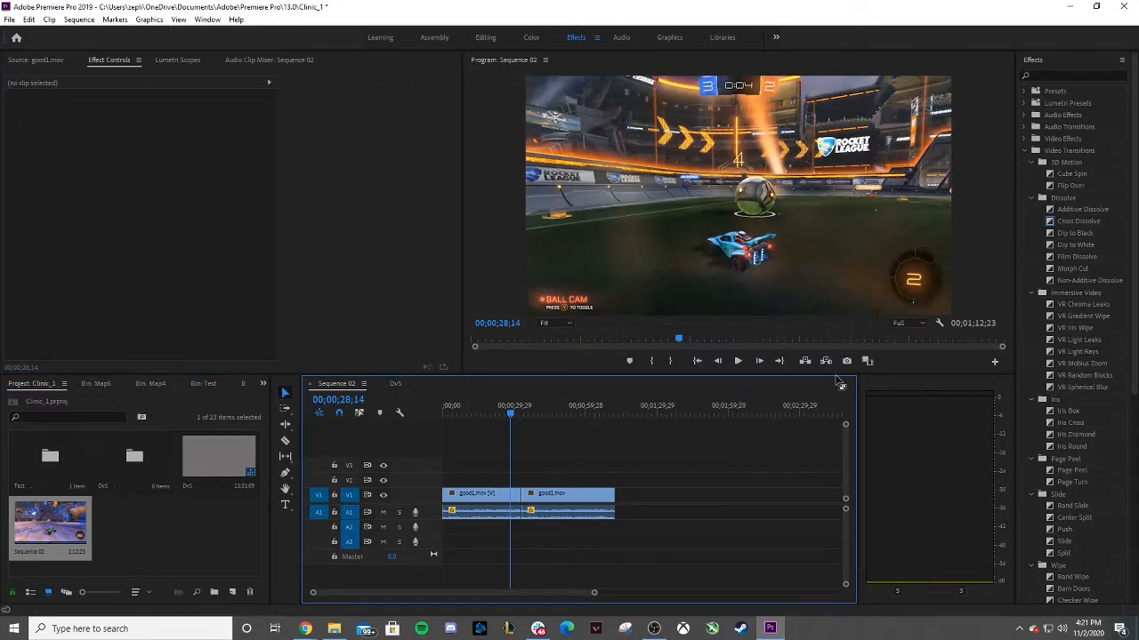
Open the DvS sequence and play it back from the start.
{"action": "double_click", "coordinate": [215, 461]}
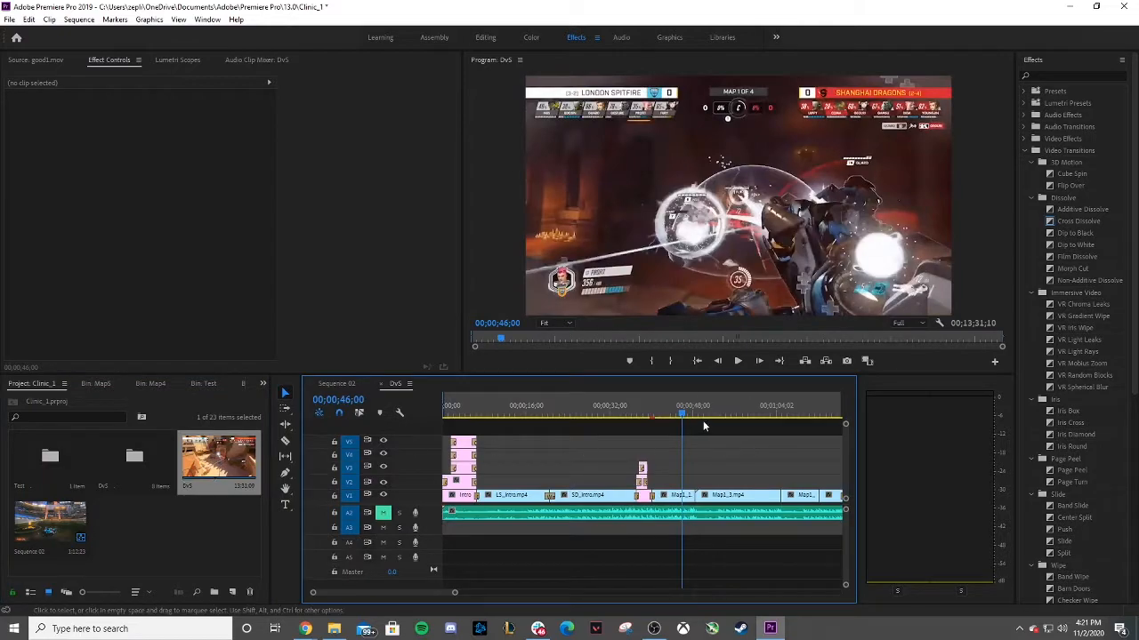
{"action": "key", "text": "Home"}
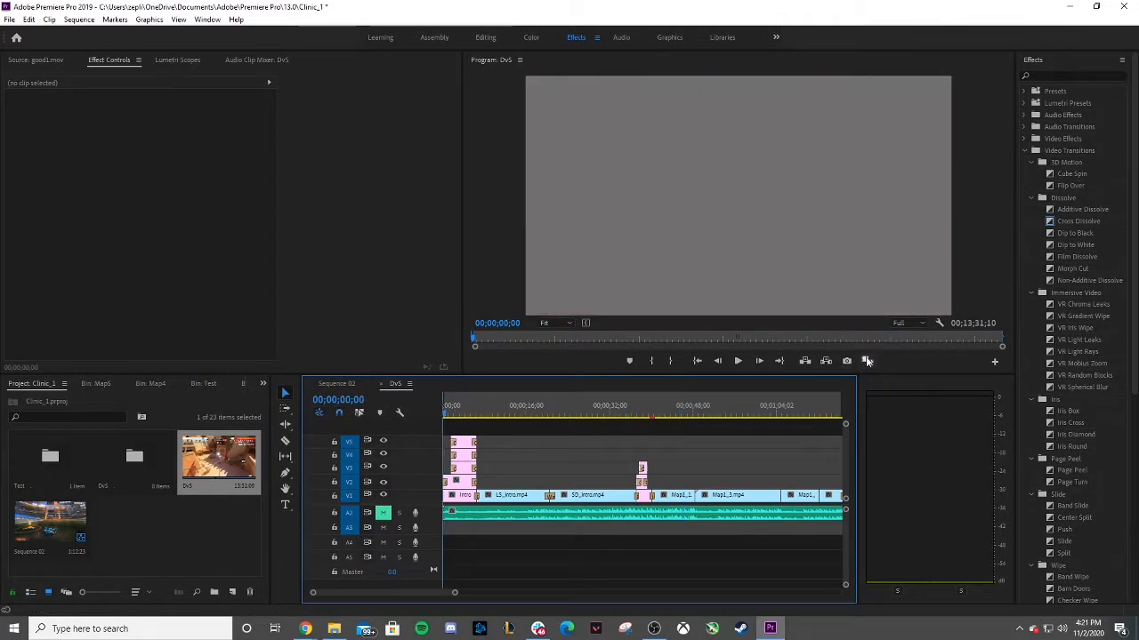
{"action": "left_click", "coordinate": [735, 361]}
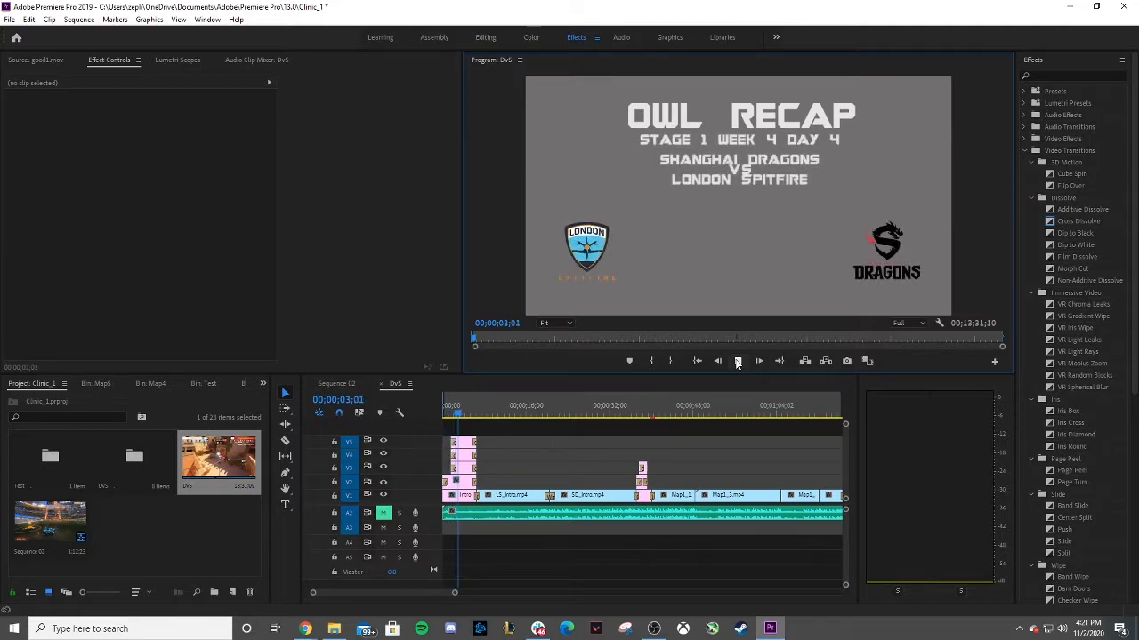
{"action": "left_click", "coordinate": [736, 361]}
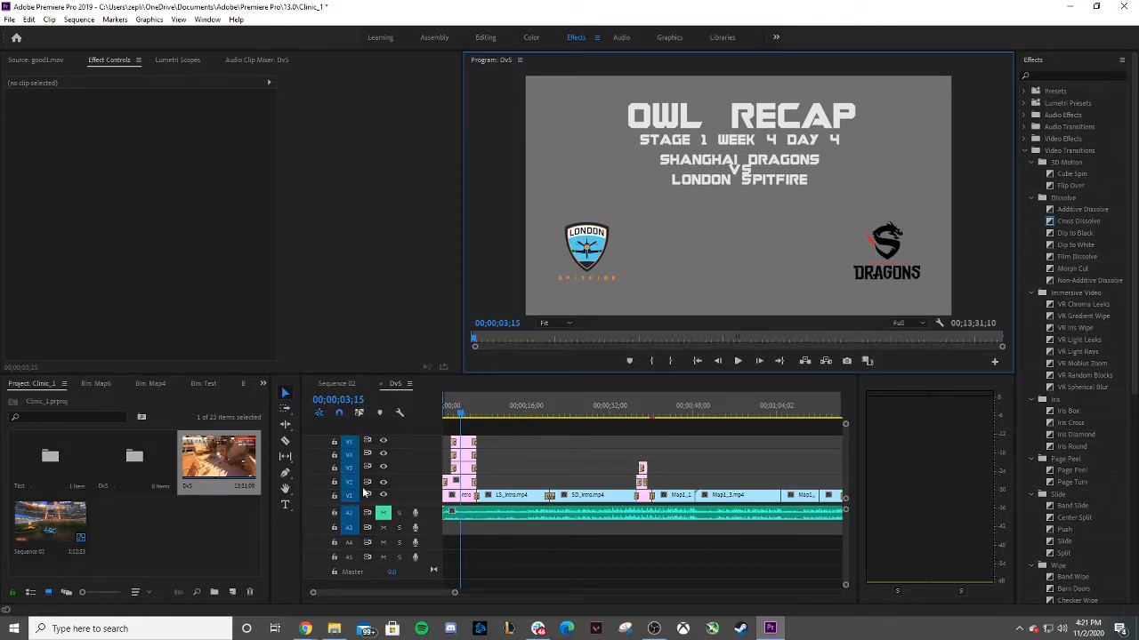
{"action": "left_click", "coordinate": [744, 360]}
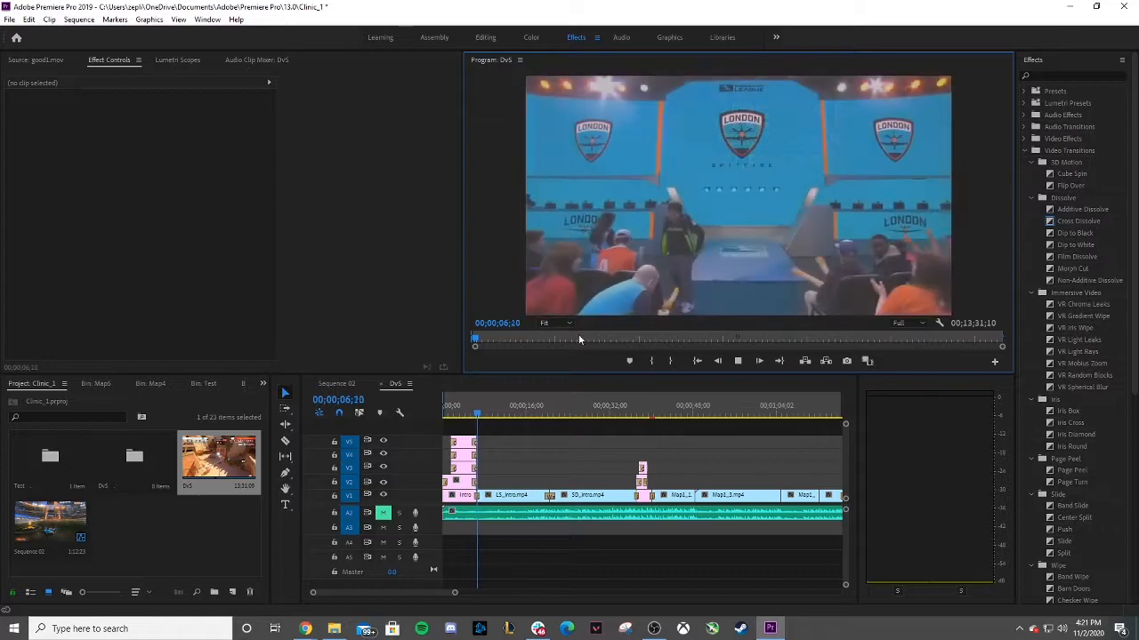
{"action": "left_click", "coordinate": [738, 360]}
{"action": "left_click_drag", "start_coordinate": [478, 413], "coordinate": [443, 418]}
{"action": "left_click", "coordinate": [738, 361]}
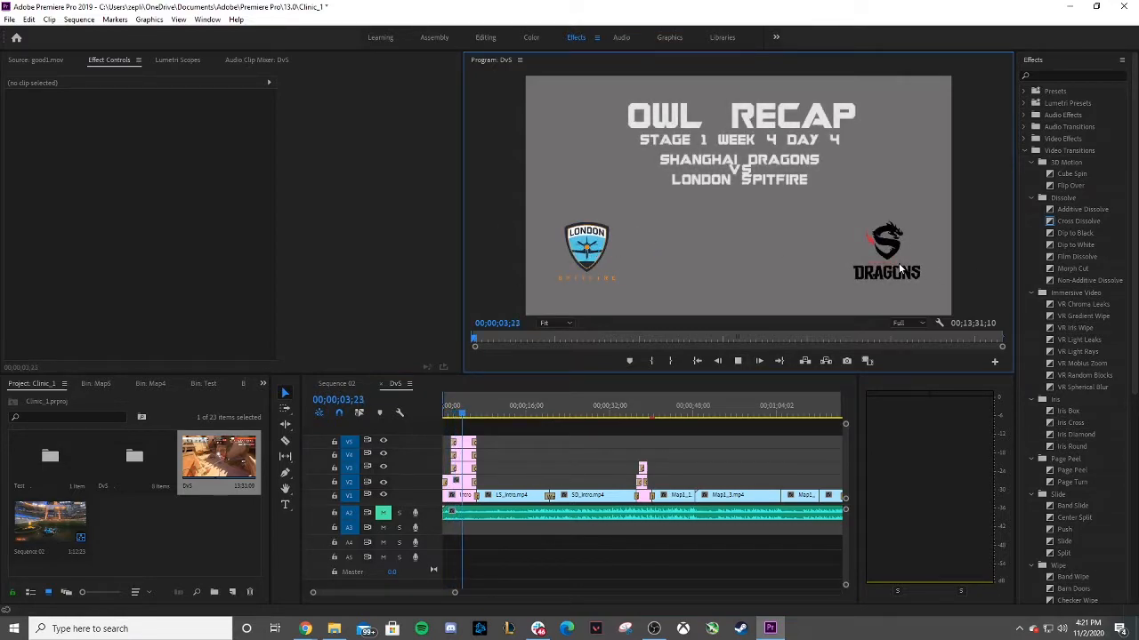
{"action": "left_click", "coordinate": [733, 360]}
{"action": "left_click", "coordinate": [477, 424]}
{"action": "key", "text": "Home"}
Open Sequence 02 and move both good1.mov clips with their audio to start at about 00;00;29;29.
{"action": "double_click", "coordinate": [73, 514]}
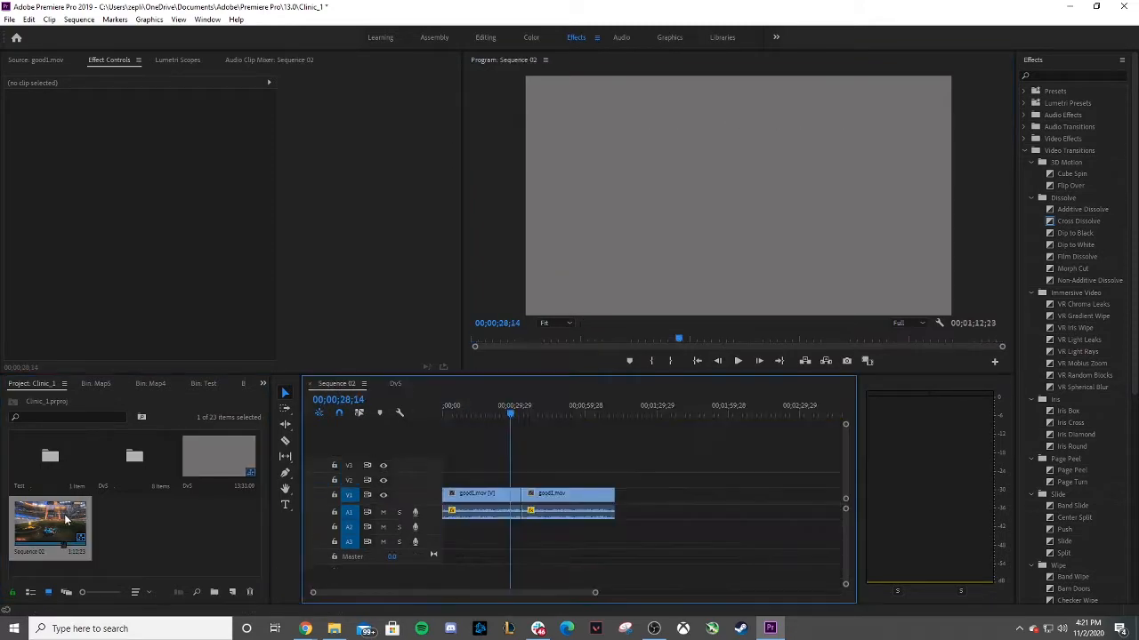
{"action": "left_click_drag", "start_coordinate": [470, 458], "coordinate": [636, 501]}
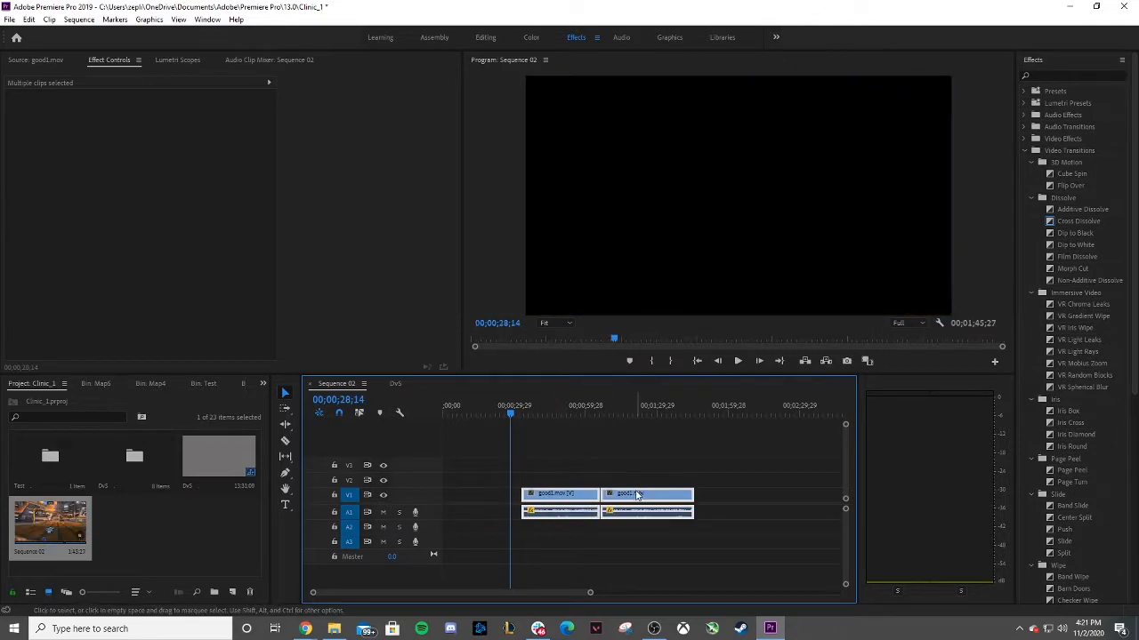
Return the playhead to the sequence start, deselect the clips and open the Test bin in the project panel.
{"action": "left_click", "coordinate": [574, 443]}
{"action": "left_click_drag", "start_coordinate": [511, 410], "coordinate": [400, 411]}
{"action": "left_click_drag", "start_coordinate": [546, 468], "coordinate": [622, 514]}
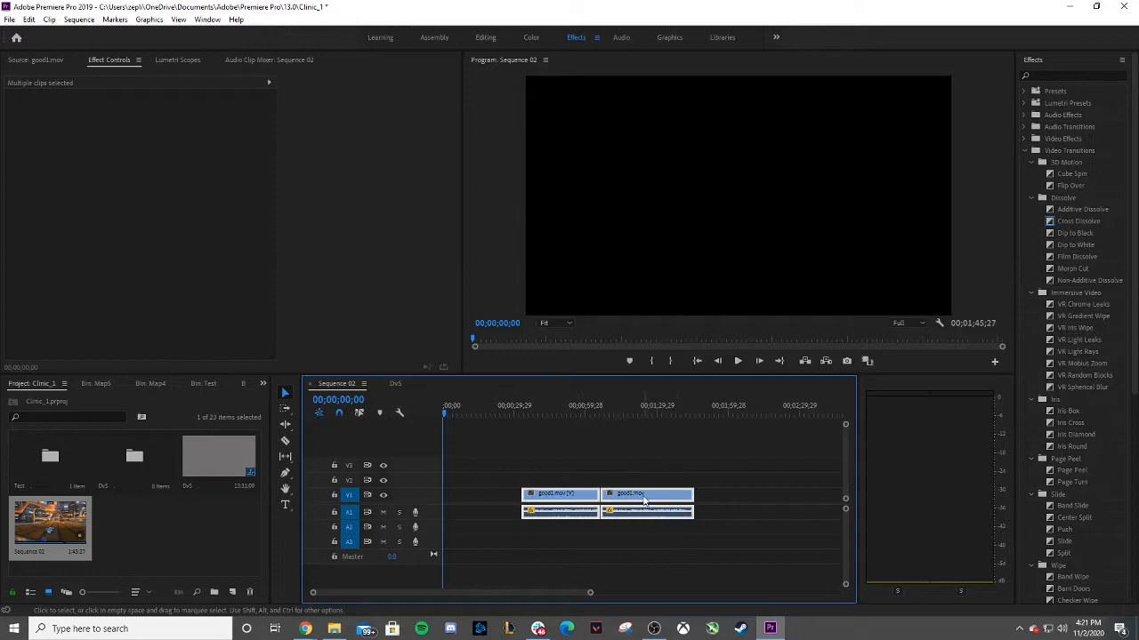
{"action": "left_click", "coordinate": [585, 459]}
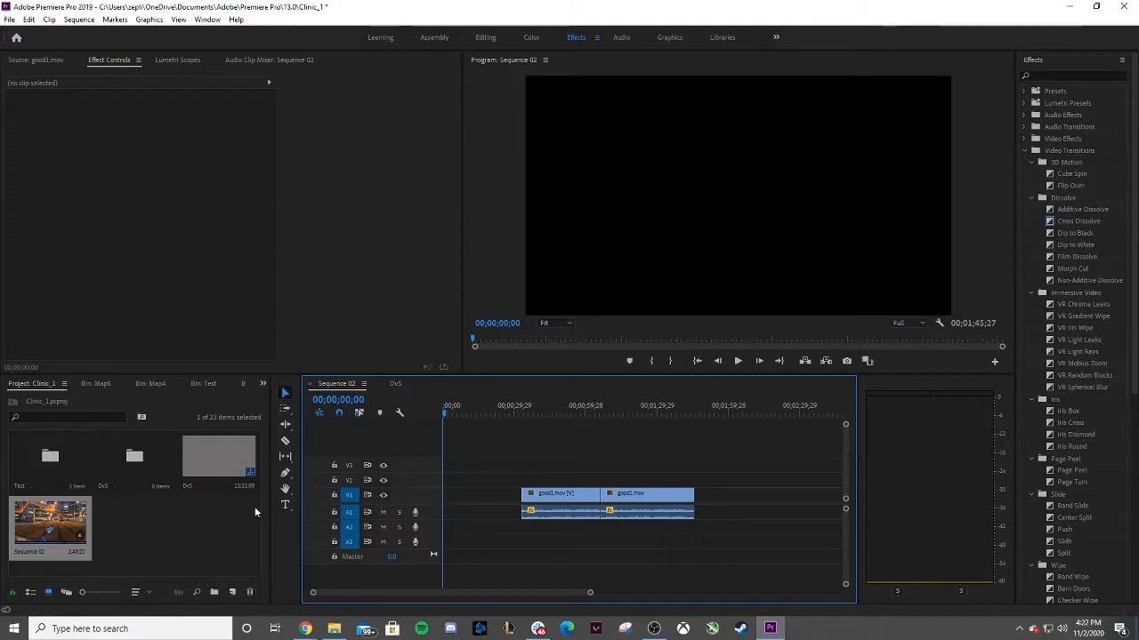
{"action": "left_click", "coordinate": [181, 530]}
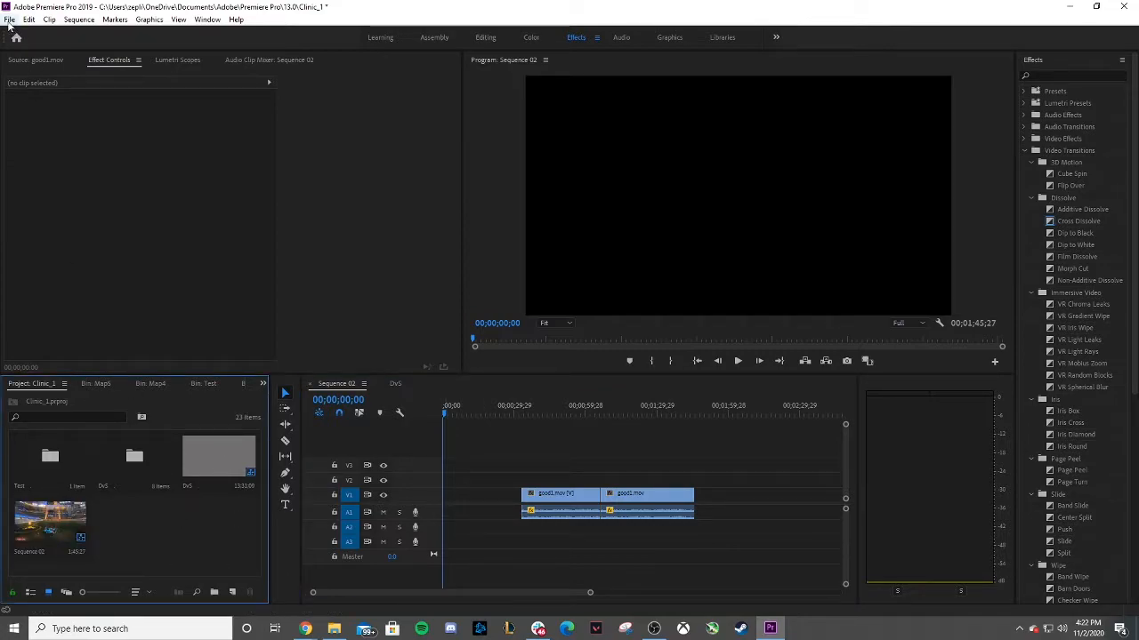
{"action": "double_click", "coordinate": [45, 458]}
{"action": "left_click", "coordinate": [184, 480]}
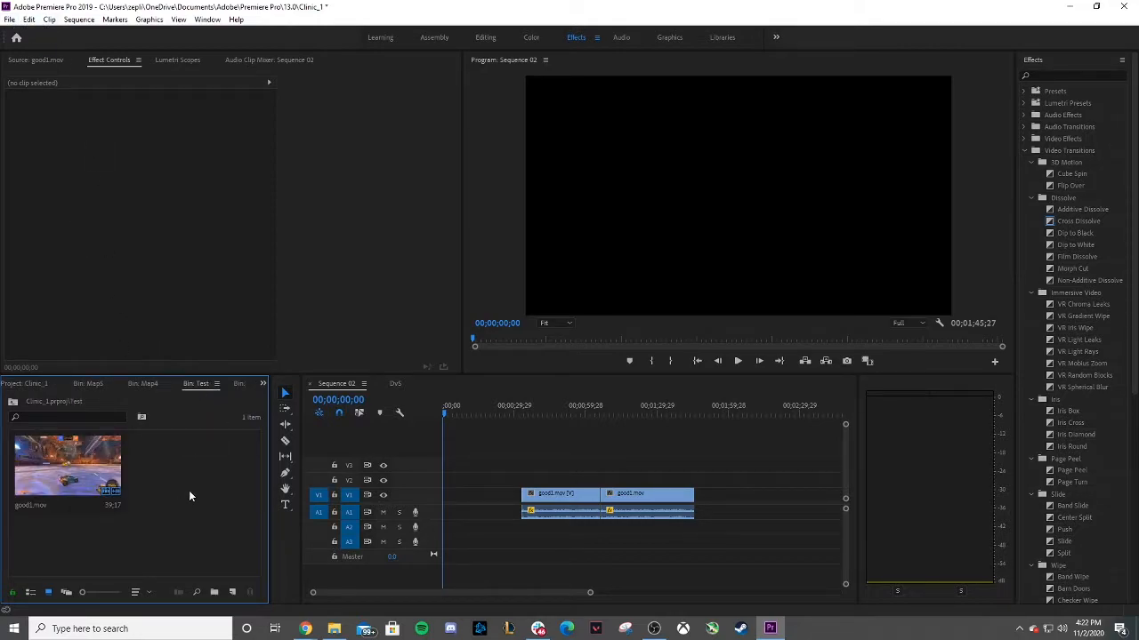
{"action": "left_click", "coordinate": [13, 402]}
{"action": "double_click", "coordinate": [62, 464]}
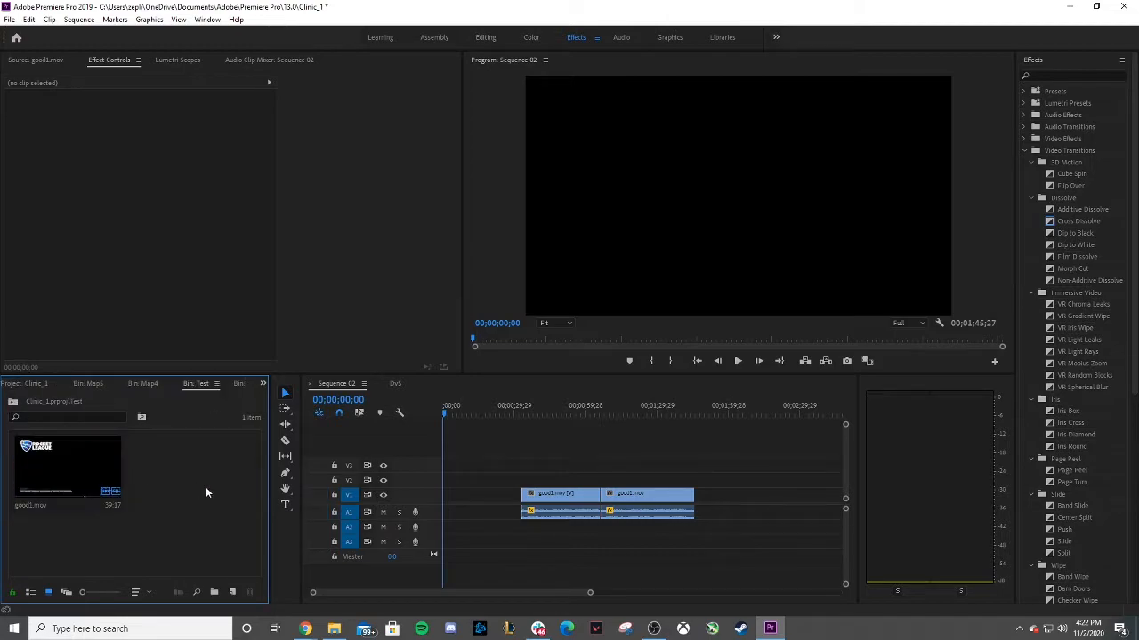
{"action": "left_click", "coordinate": [9, 20]}
{"action": "mouse_move", "coordinate": [98, 32]}
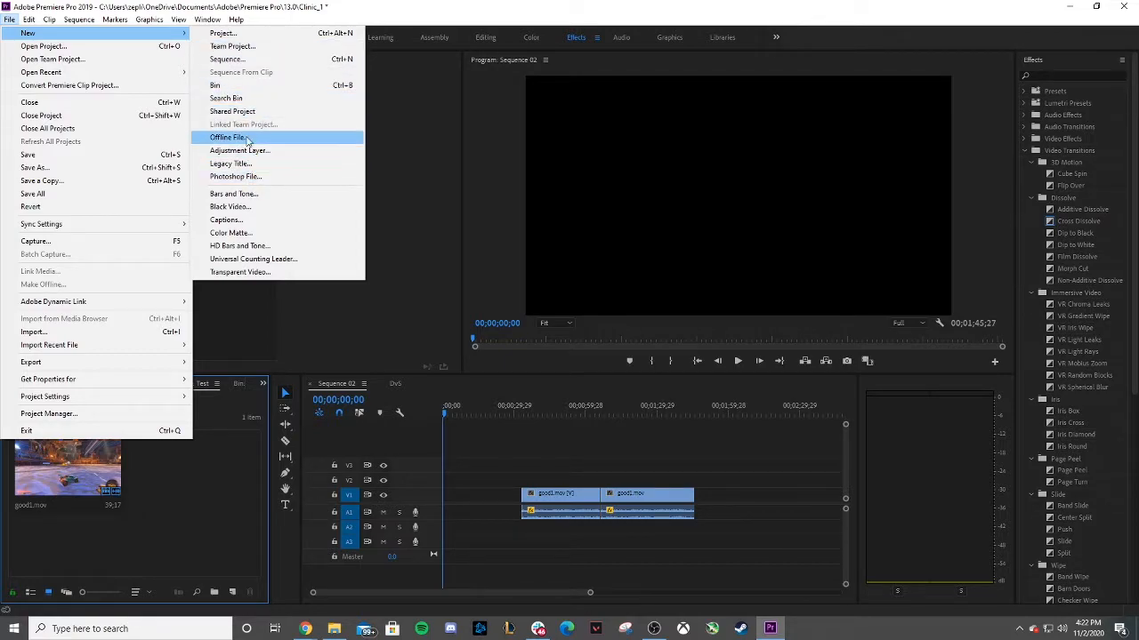
{"action": "left_click", "coordinate": [229, 163]}
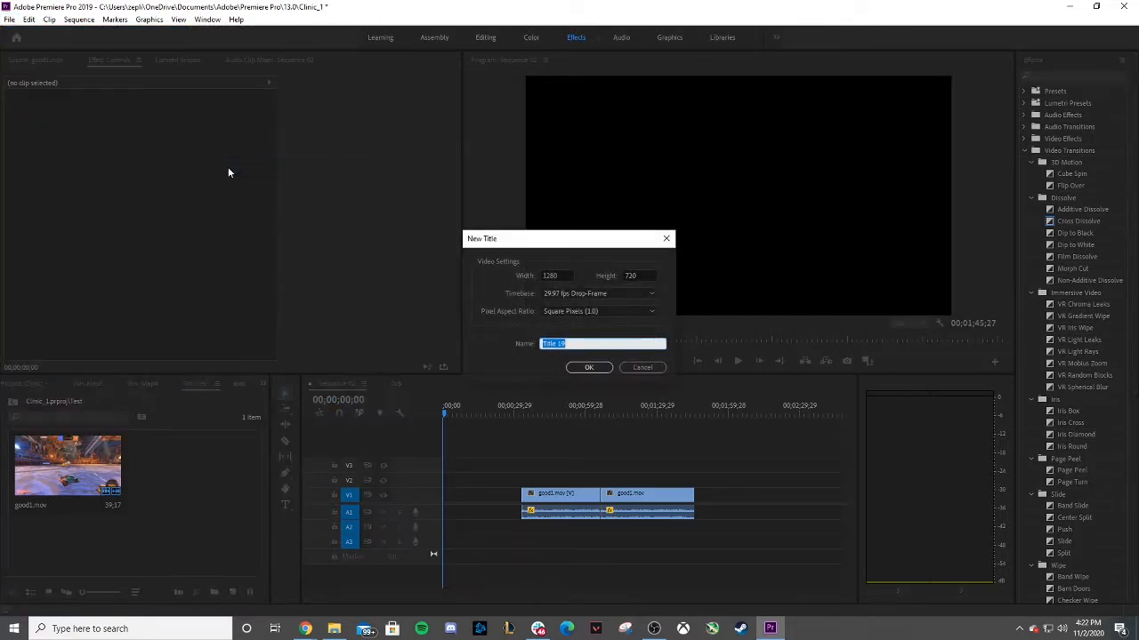
{"action": "left_click", "coordinate": [635, 364]}
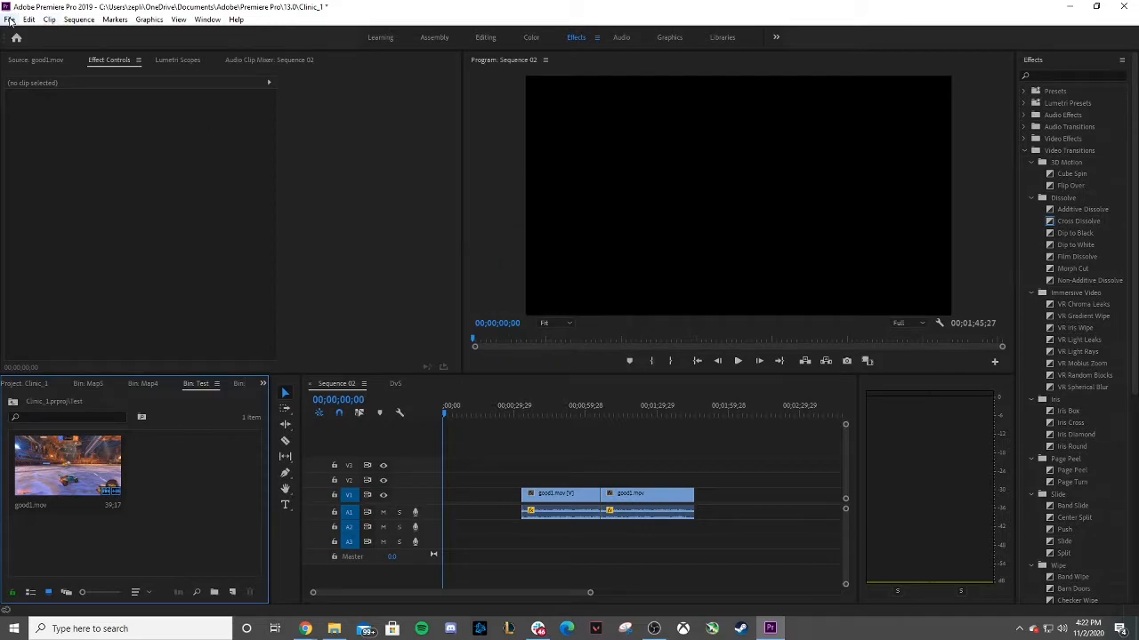
Create a new legacy title named Intro Background.
{"action": "left_click", "coordinate": [11, 21]}
{"action": "mouse_move", "coordinate": [24, 35]}
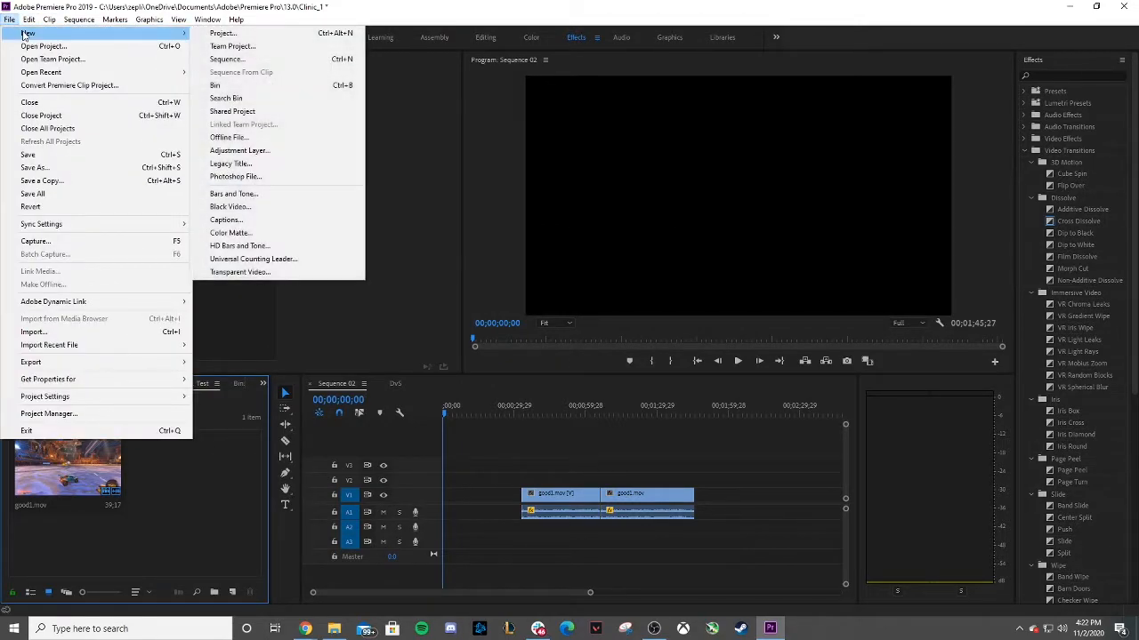
{"action": "left_click", "coordinate": [234, 166]}
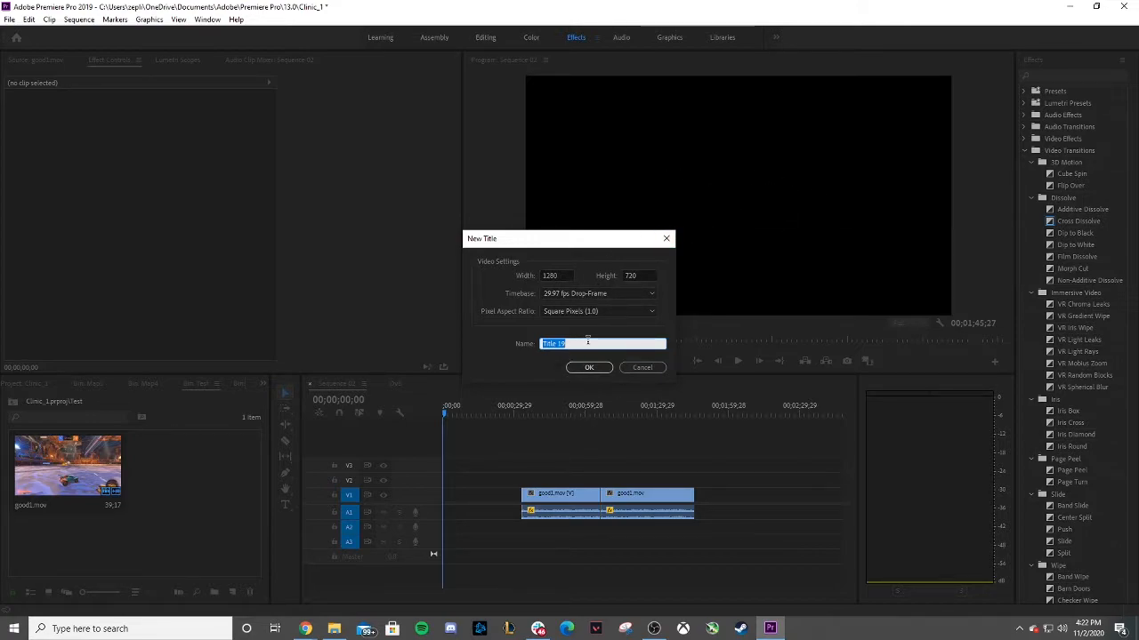
{"action": "type", "text": "Intro Background"}
{"action": "key", "text": "Return"}
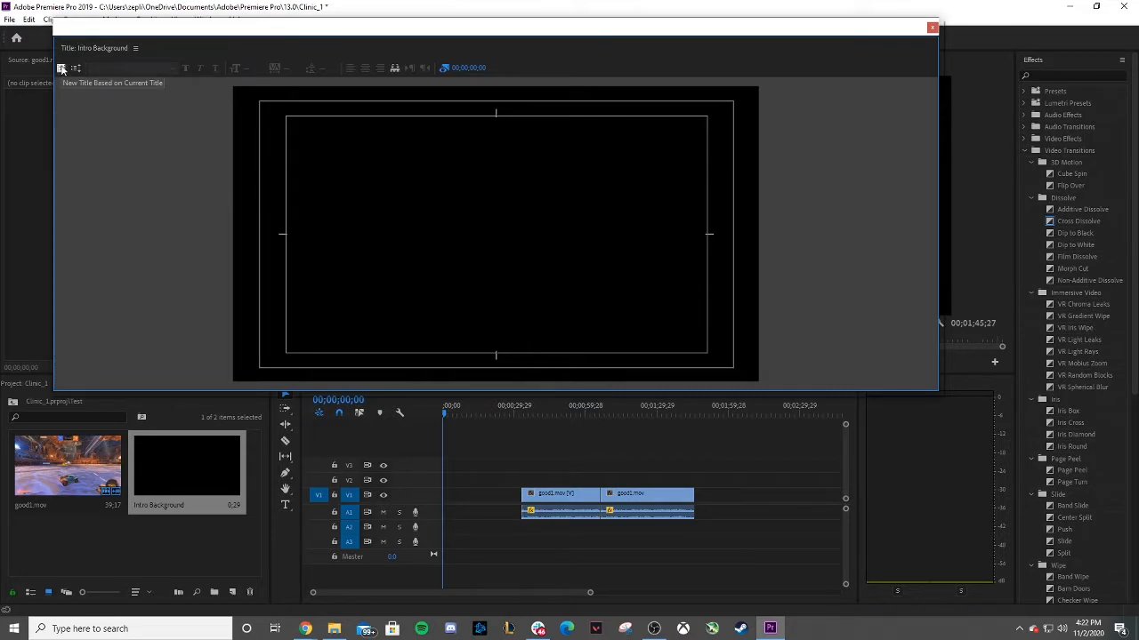
Reposition the title window and open its Tools panel.
{"action": "left_click_drag", "start_coordinate": [401, 30], "coordinate": [374, 100]}
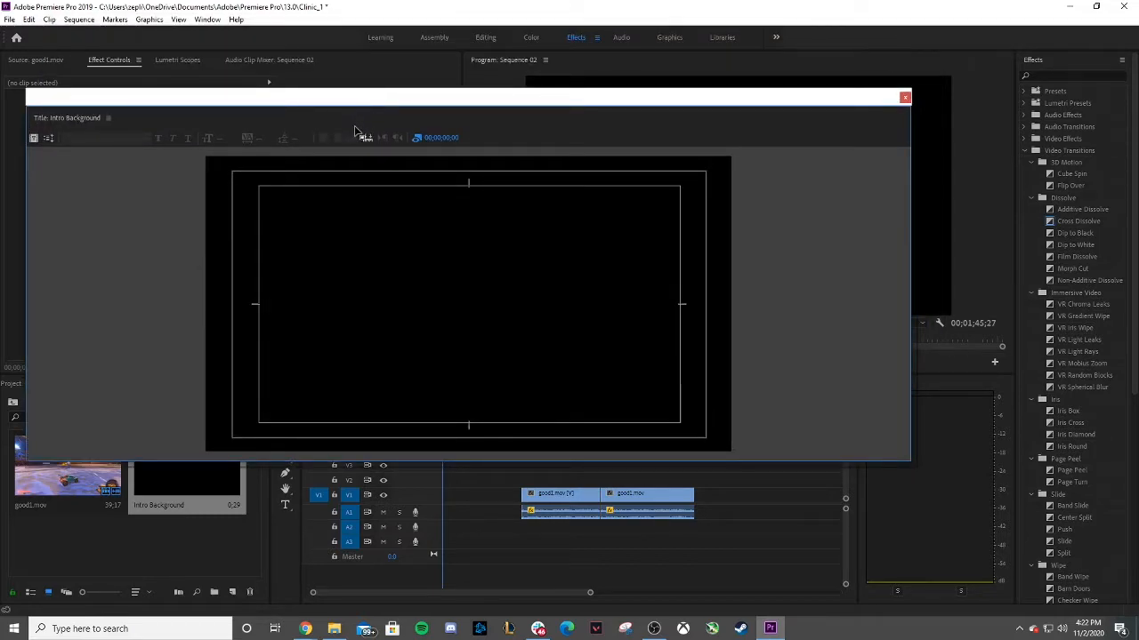
{"action": "left_click", "coordinate": [109, 117]}
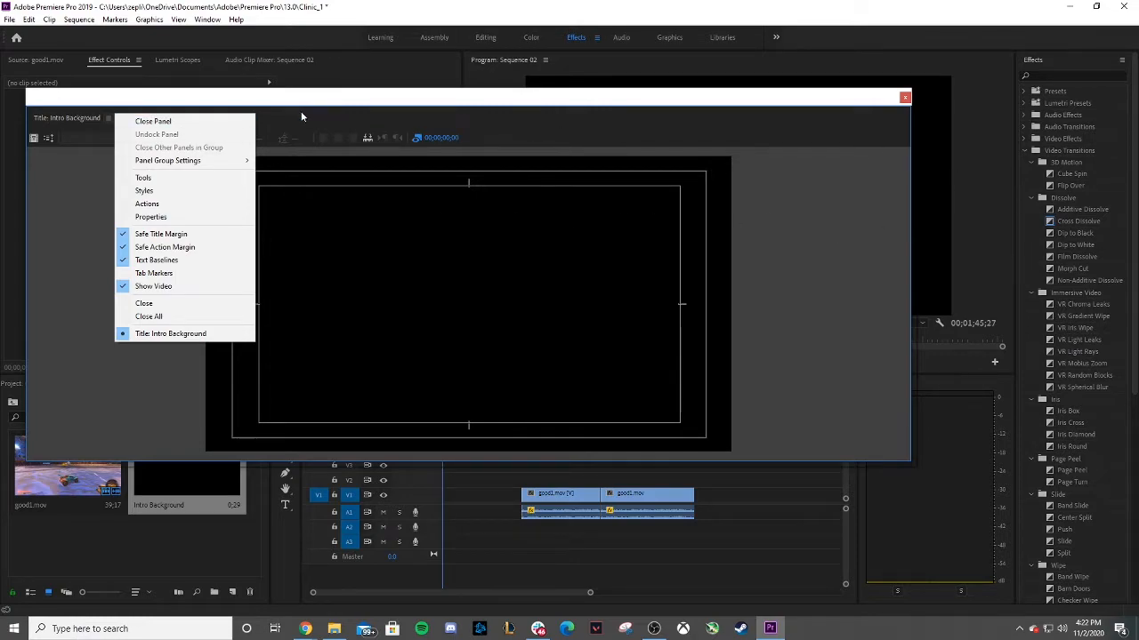
{"action": "left_click", "coordinate": [51, 187]}
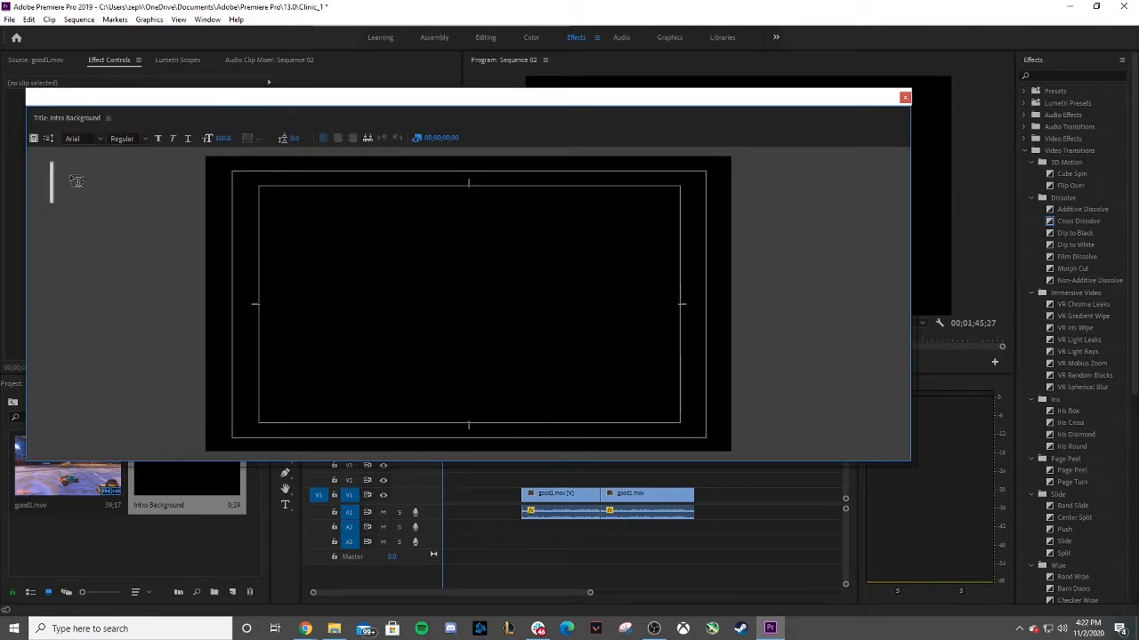
{"action": "left_click", "coordinate": [80, 175]}
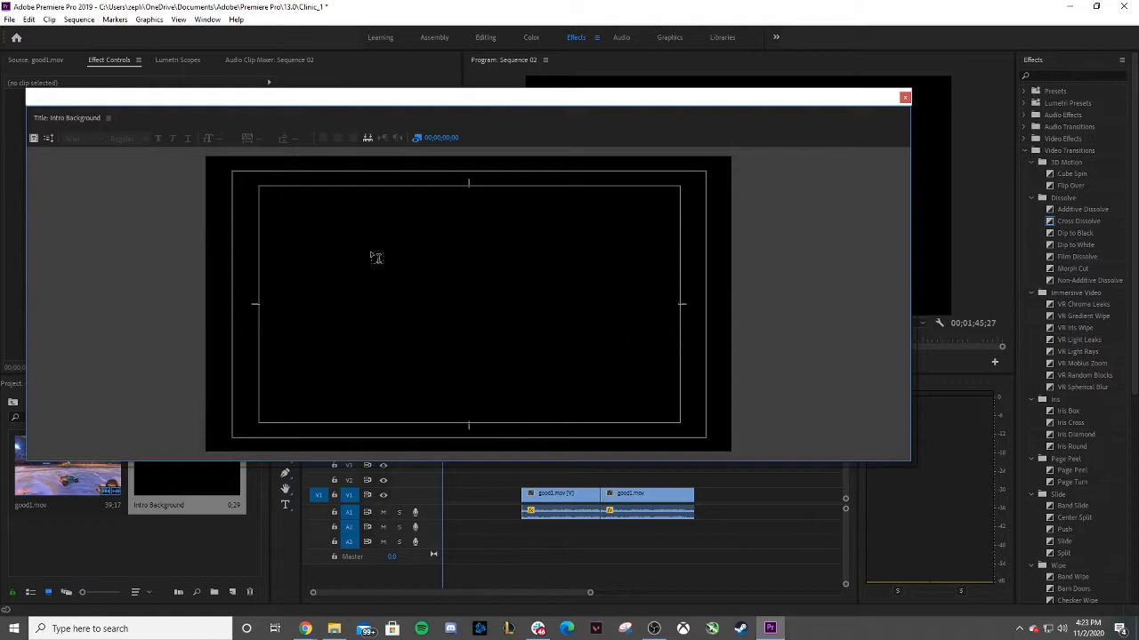
{"action": "left_click", "coordinate": [107, 119]}
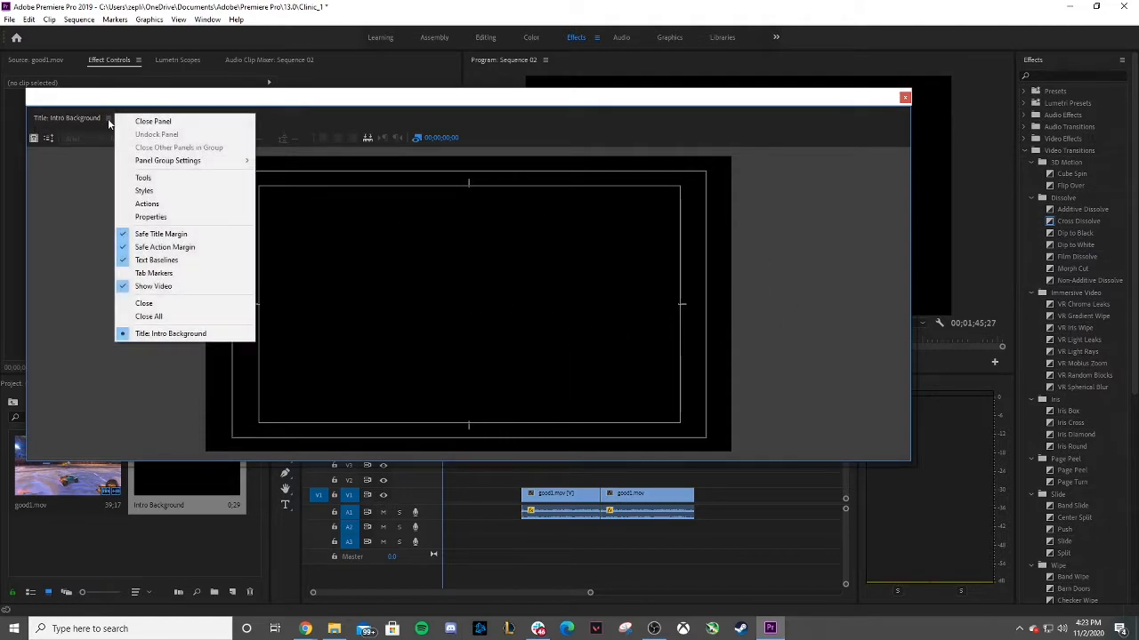
{"action": "left_click", "coordinate": [166, 177]}
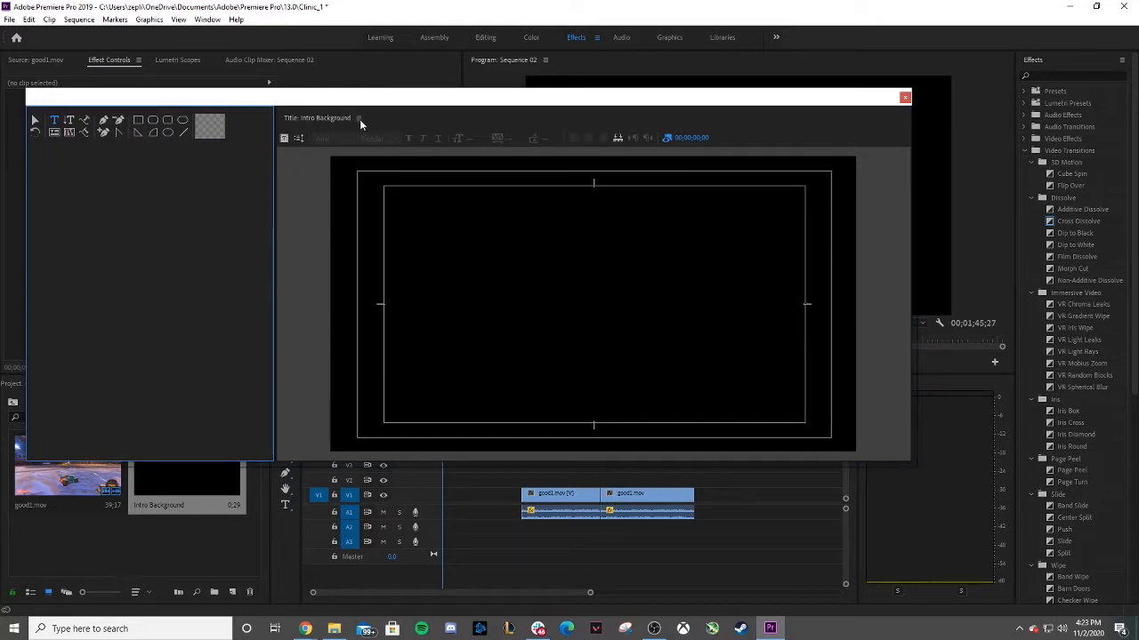
Show the Legacy Title Styles and Legacy Title Properties panels and dock them around the title canvas.
{"action": "left_click", "coordinate": [358, 118]}
{"action": "left_click", "coordinate": [396, 189]}
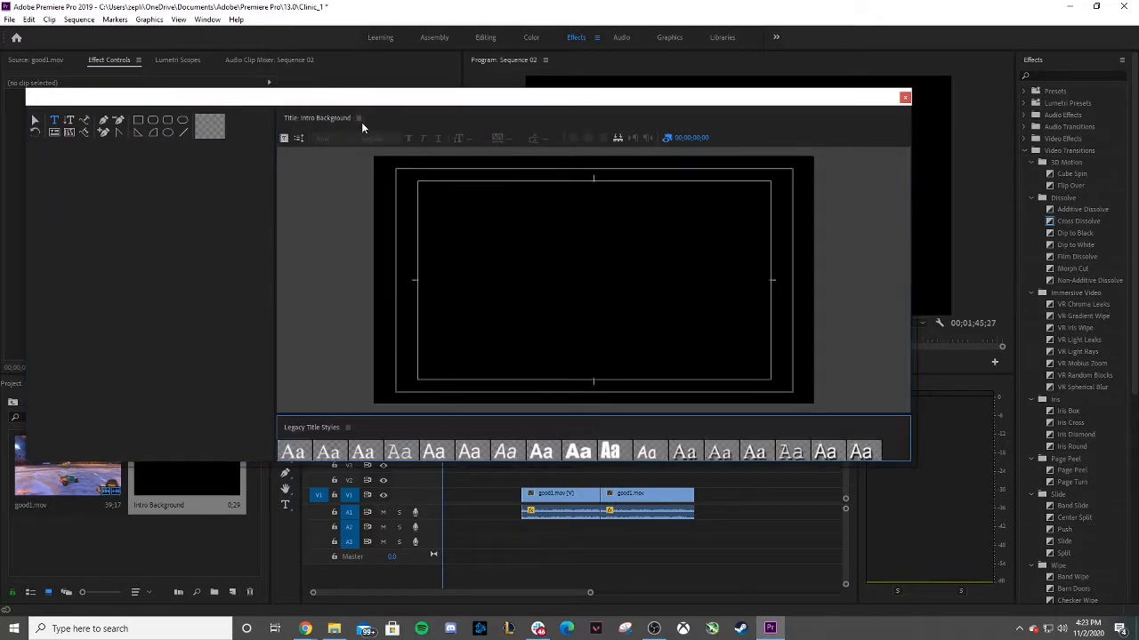
{"action": "left_click", "coordinate": [358, 118]}
{"action": "left_click", "coordinate": [390, 217]}
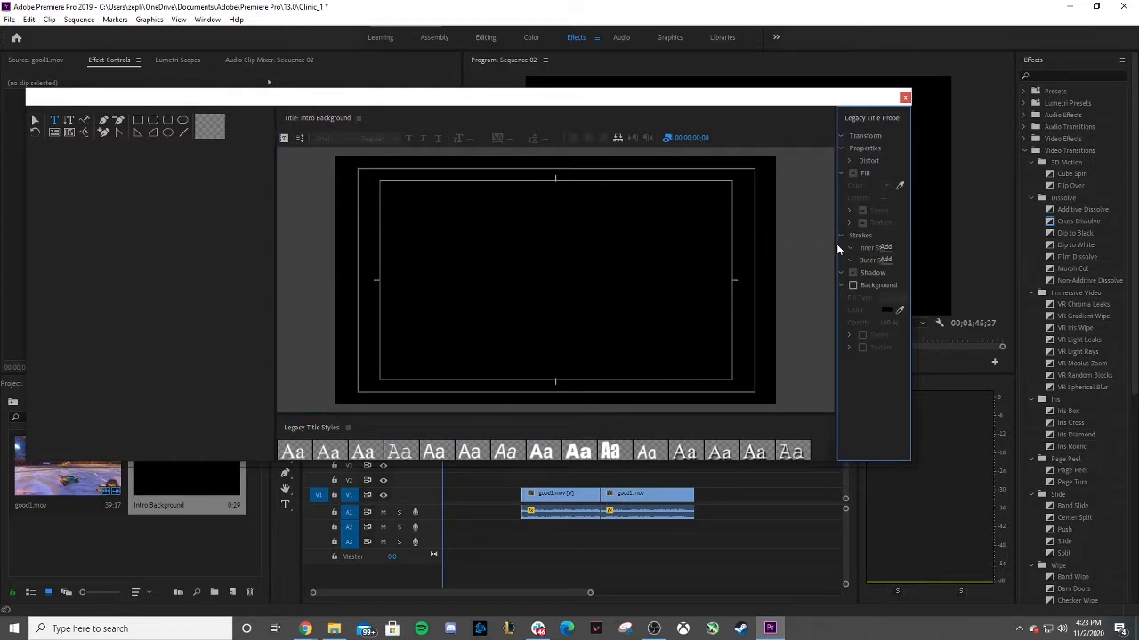
{"action": "left_click_drag", "start_coordinate": [837, 249], "coordinate": [676, 242]}
{"action": "left_click_drag", "start_coordinate": [276, 341], "coordinate": [63, 307]}
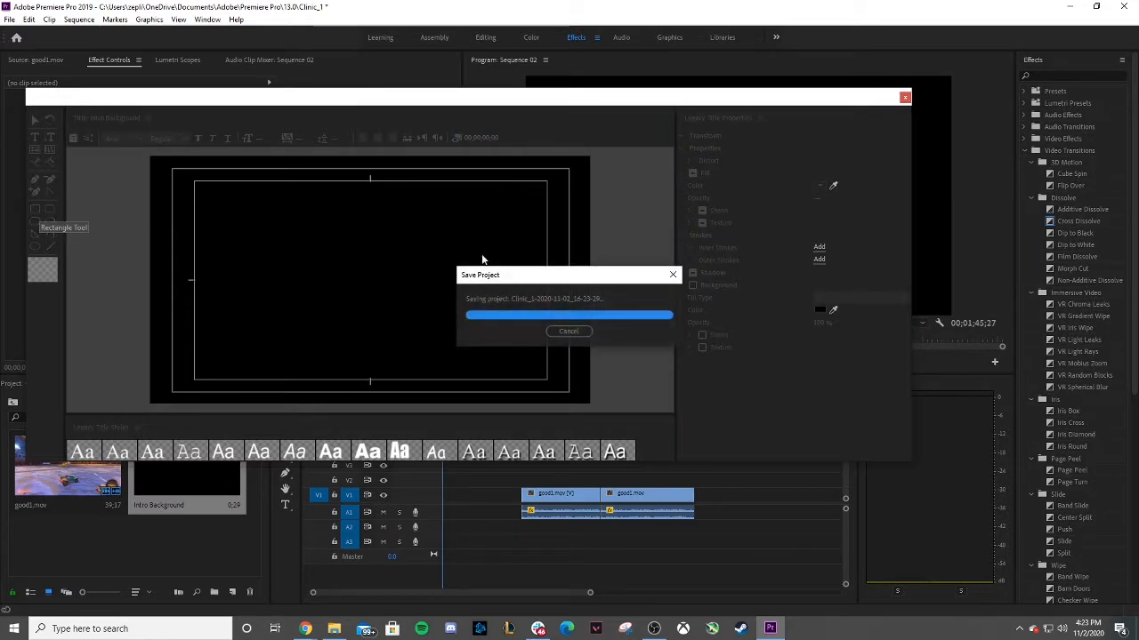
Draw a rectangle covering the whole title frame, about 1302 by 743 pixels.
{"action": "left_click", "coordinate": [35, 209]}
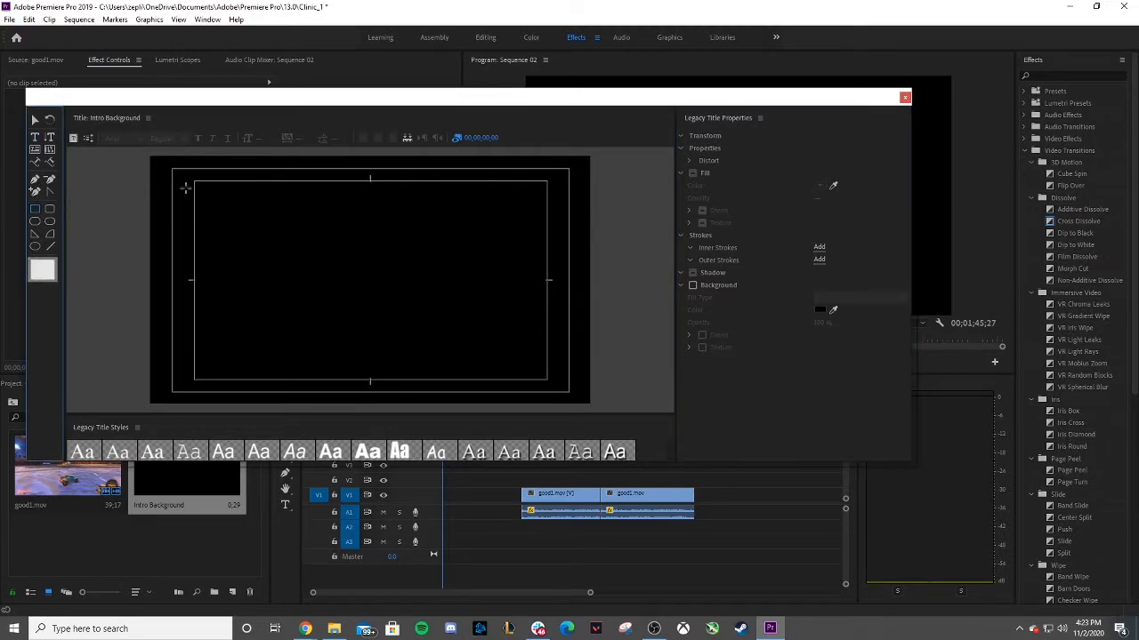
{"action": "left_click_drag", "start_coordinate": [147, 157], "coordinate": [589, 406]}
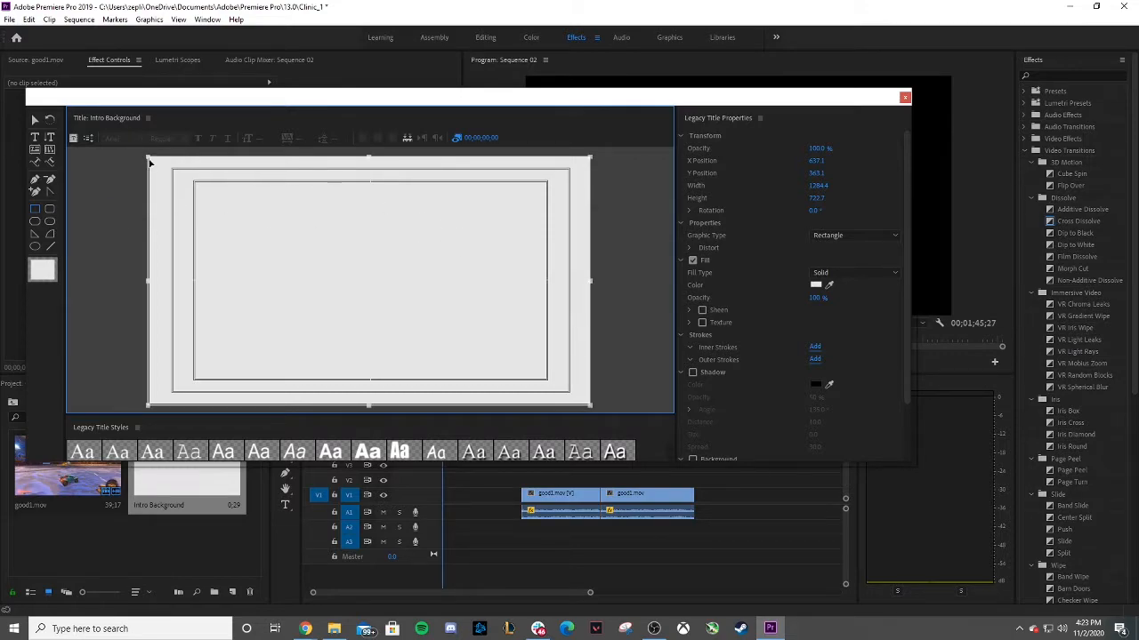
{"action": "left_click_drag", "start_coordinate": [147, 157], "coordinate": [144, 152]}
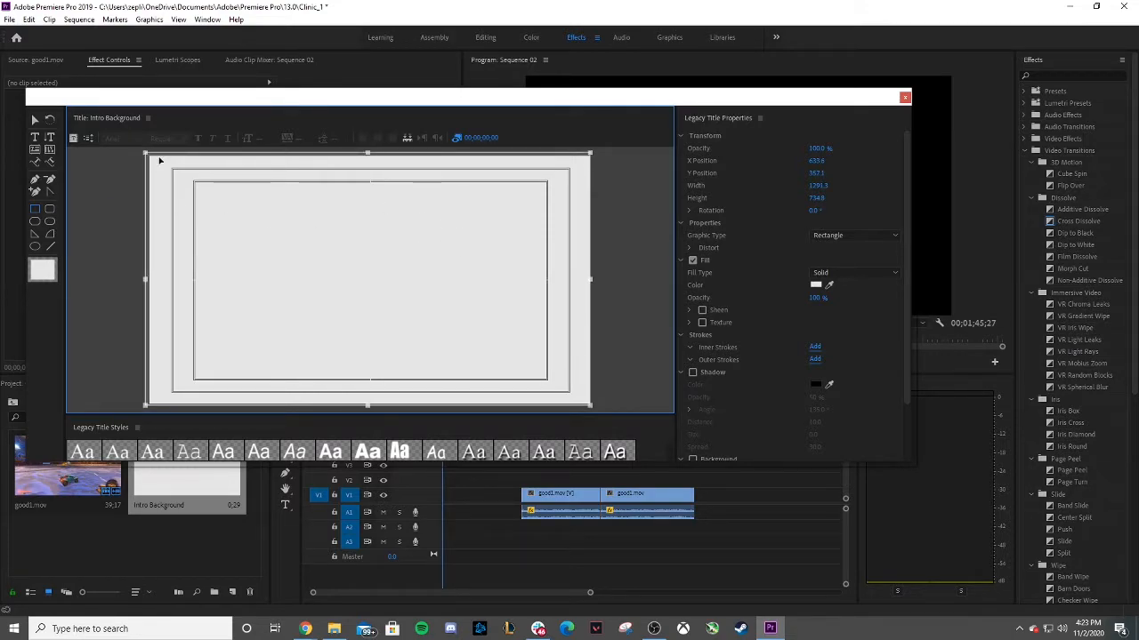
{"action": "left_click_drag", "start_coordinate": [589, 406], "coordinate": [594, 408]}
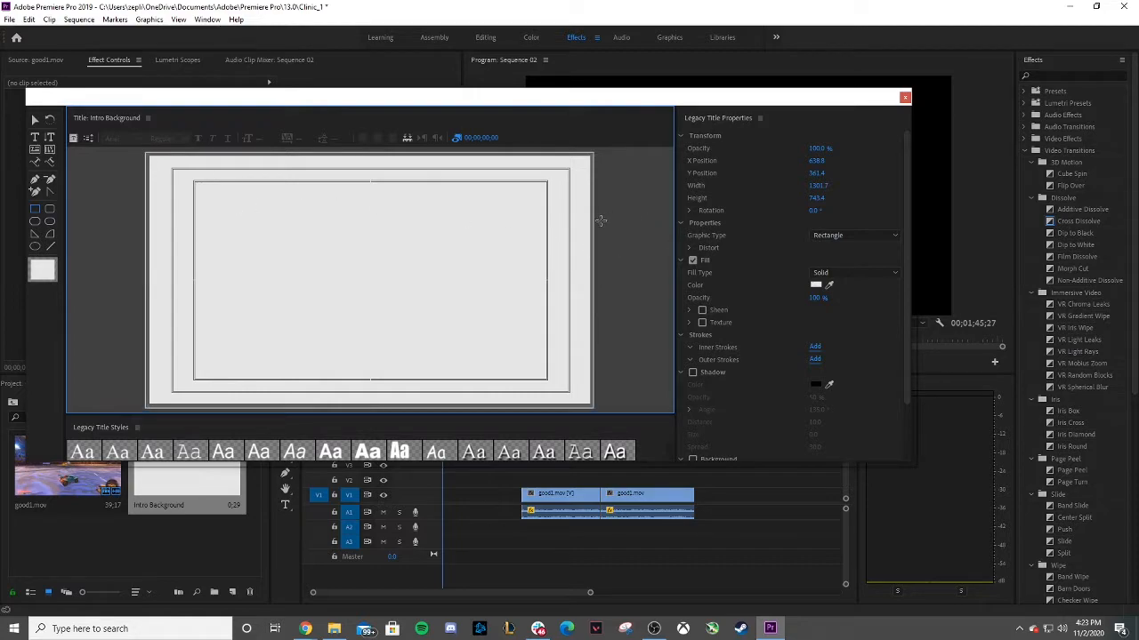
Set the rectangle's fill color to dark grey 353535.
{"action": "left_click", "coordinate": [564, 158]}
{"action": "left_click", "coordinate": [815, 287]}
{"action": "left_click_drag", "start_coordinate": [456, 283], "coordinate": [438, 288]}
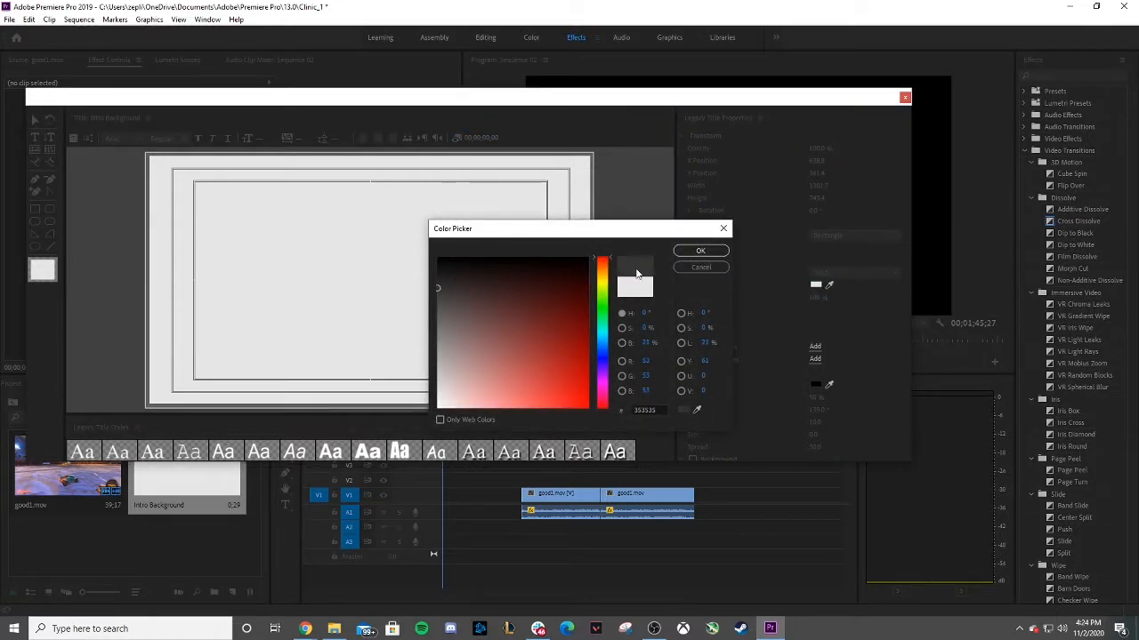
{"action": "left_click", "coordinate": [685, 251]}
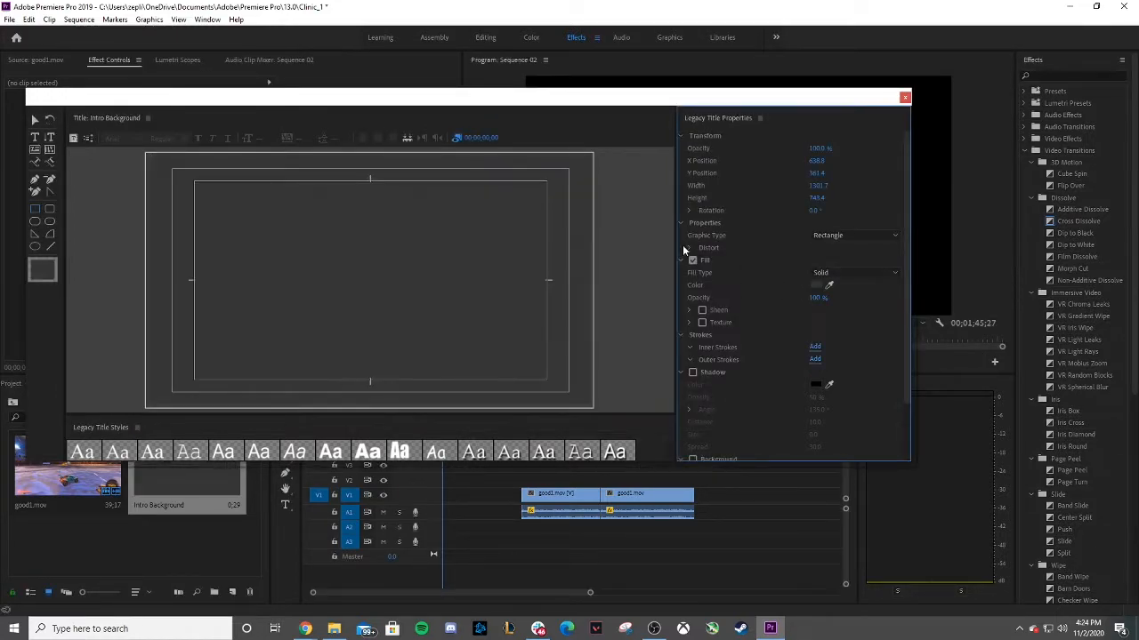
Reopen the rectangle's fill color picker and move the hue to 210°.
{"action": "left_click", "coordinate": [815, 286]}
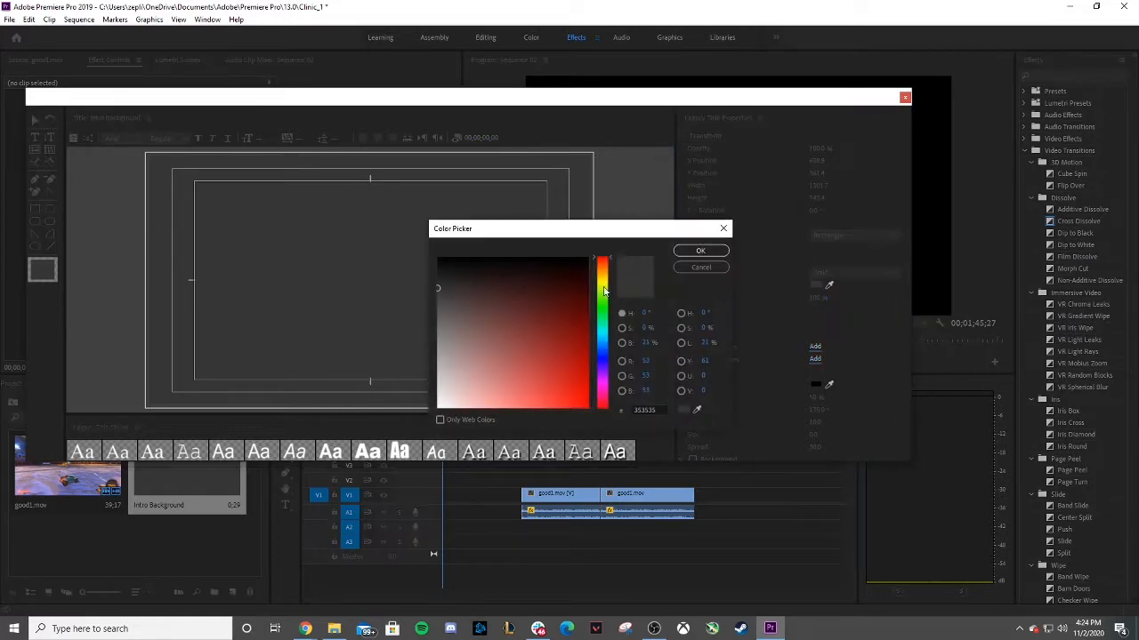
{"action": "left_click_drag", "start_coordinate": [606, 281], "coordinate": [601, 345]}
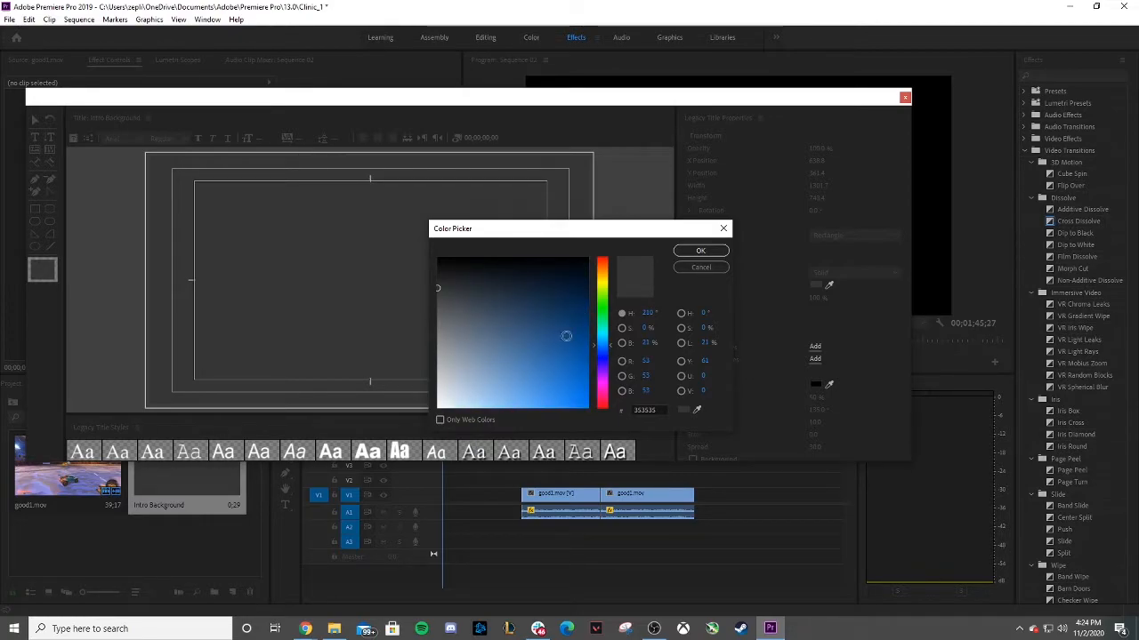
{"action": "left_click", "coordinate": [698, 251]}
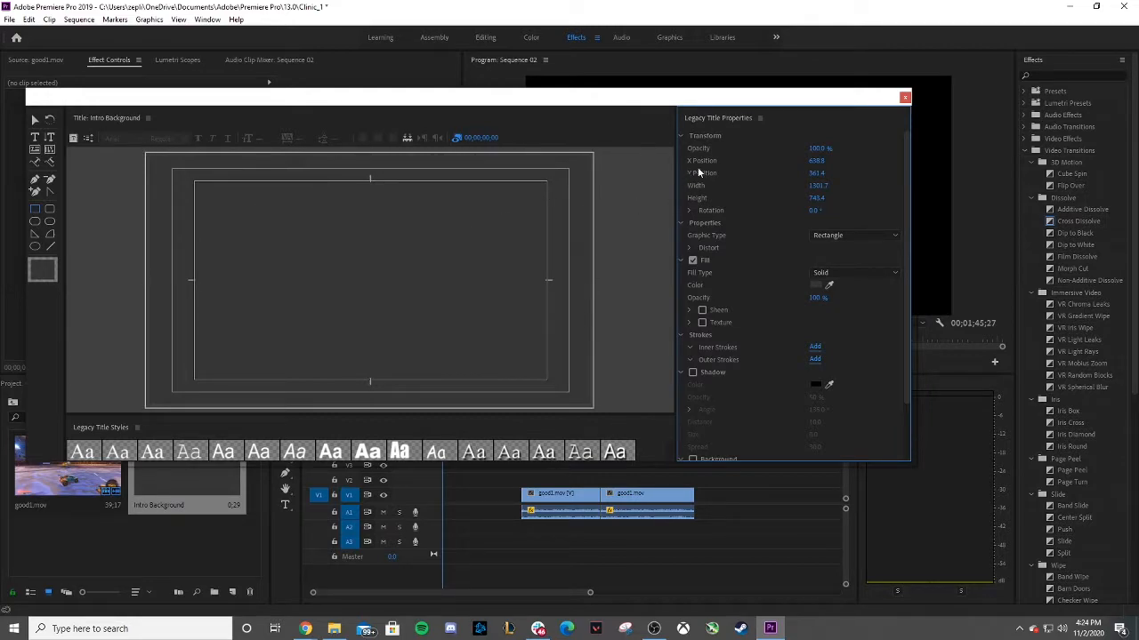
Select the rectangle and close the legacy title window.
{"action": "left_click", "coordinate": [532, 212]}
{"action": "left_click", "coordinate": [643, 262]}
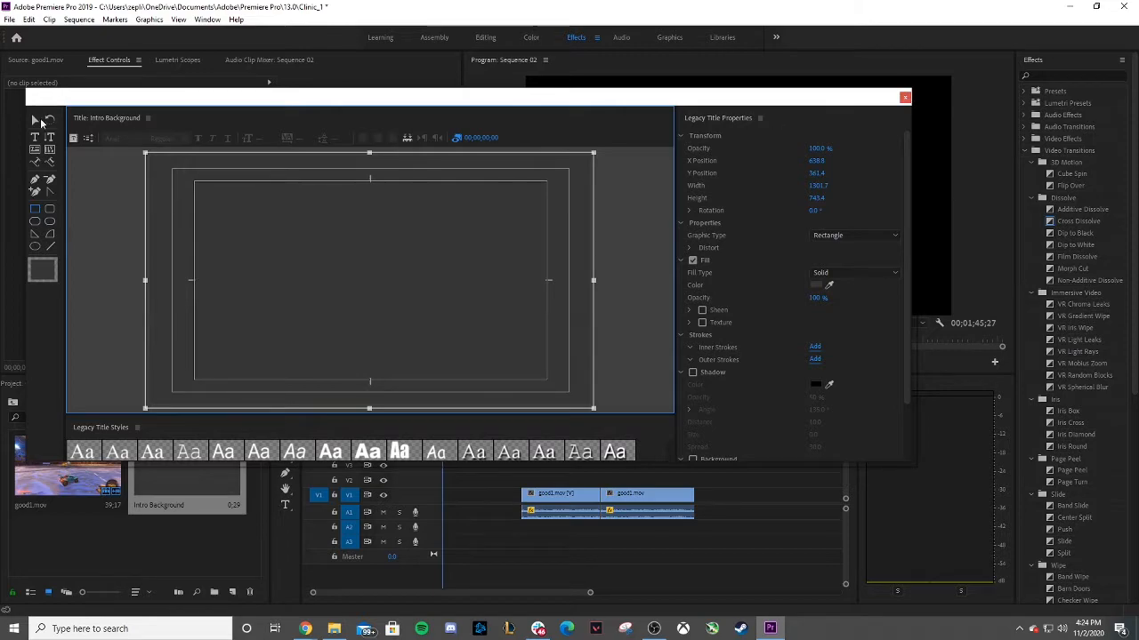
{"action": "left_click", "coordinate": [905, 97]}
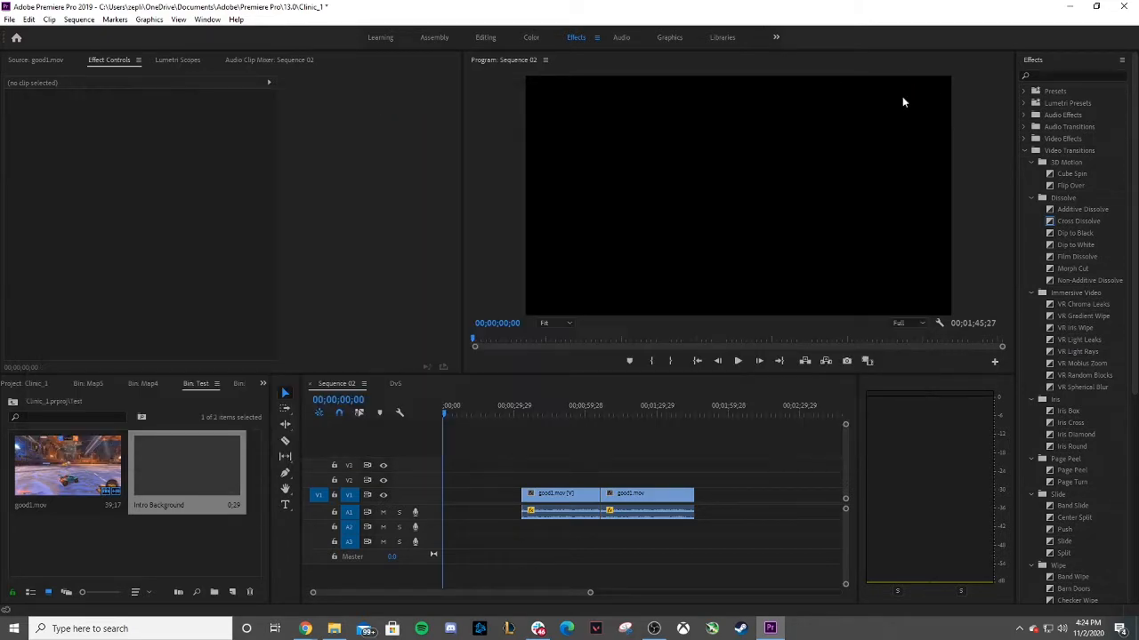
Place Intro Background at the start of V1 and move both good1.mov clips to follow right after it.
{"action": "left_click", "coordinate": [137, 558]}
{"action": "left_click", "coordinate": [185, 480]}
{"action": "left_click_drag", "start_coordinate": [185, 476], "coordinate": [445, 503]}
{"action": "left_click_drag", "start_coordinate": [589, 594], "coordinate": [516, 579]}
{"action": "left_click_drag", "start_coordinate": [484, 496], "coordinate": [619, 498]}
{"action": "left_click_drag", "start_coordinate": [384, 593], "coordinate": [551, 593]}
{"action": "left_click_drag", "start_coordinate": [559, 451], "coordinate": [620, 500]}
{"action": "mouse_move", "coordinate": [531, 498]}
{"action": "left_mouse_down"}
{"action": "mouse_move", "coordinate": [604, 504]}
{"action": "mouse_move", "coordinate": [519, 504]}
{"action": "mouse_move", "coordinate": [534, 504]}
{"action": "left_mouse_up"}
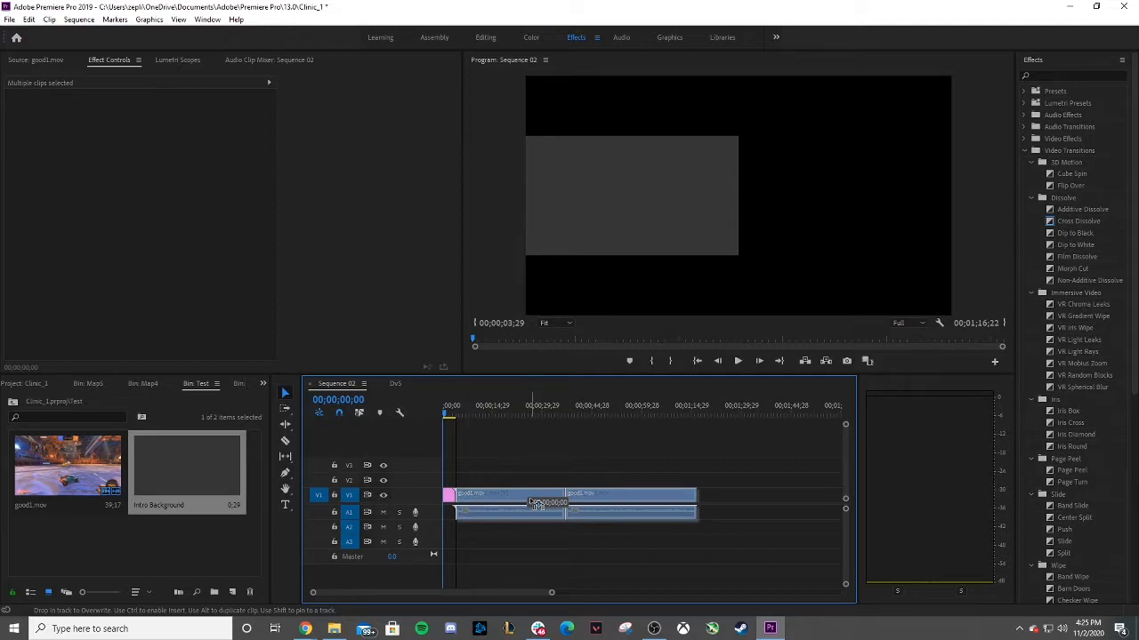
{"action": "mouse_move", "coordinate": [534, 505]}
{"action": "left_mouse_down"}
{"action": "mouse_move", "coordinate": [555, 504]}
{"action": "mouse_move", "coordinate": [534, 505]}
{"action": "left_mouse_up"}
{"action": "left_click", "coordinate": [502, 461]}
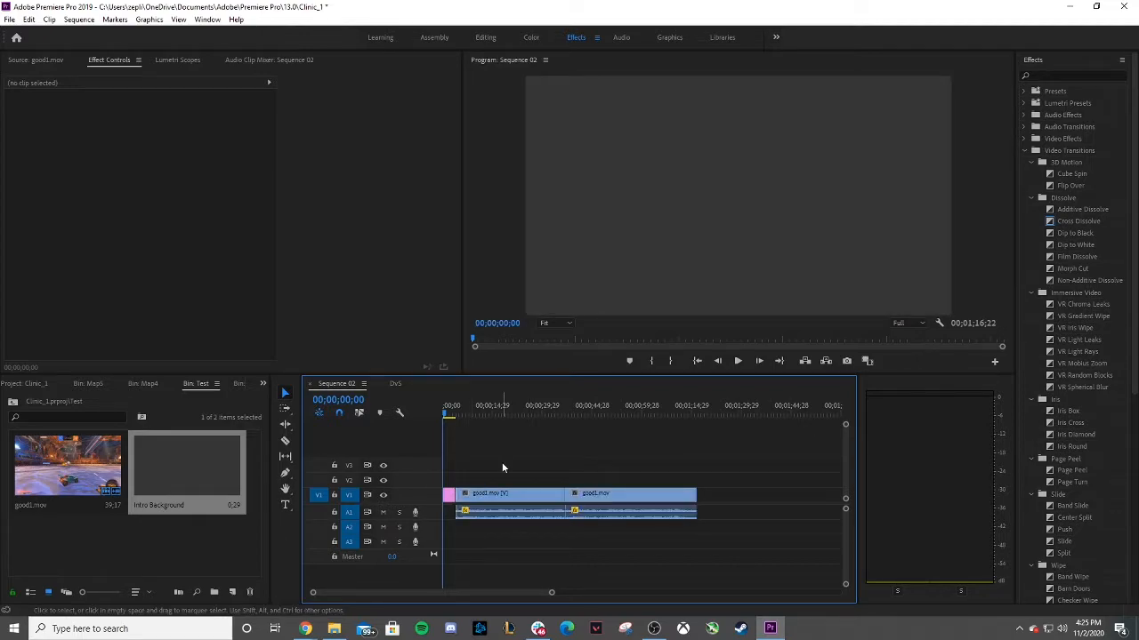
Play the start of the sequence and return the playhead to the beginning.
{"action": "left_click", "coordinate": [738, 360]}
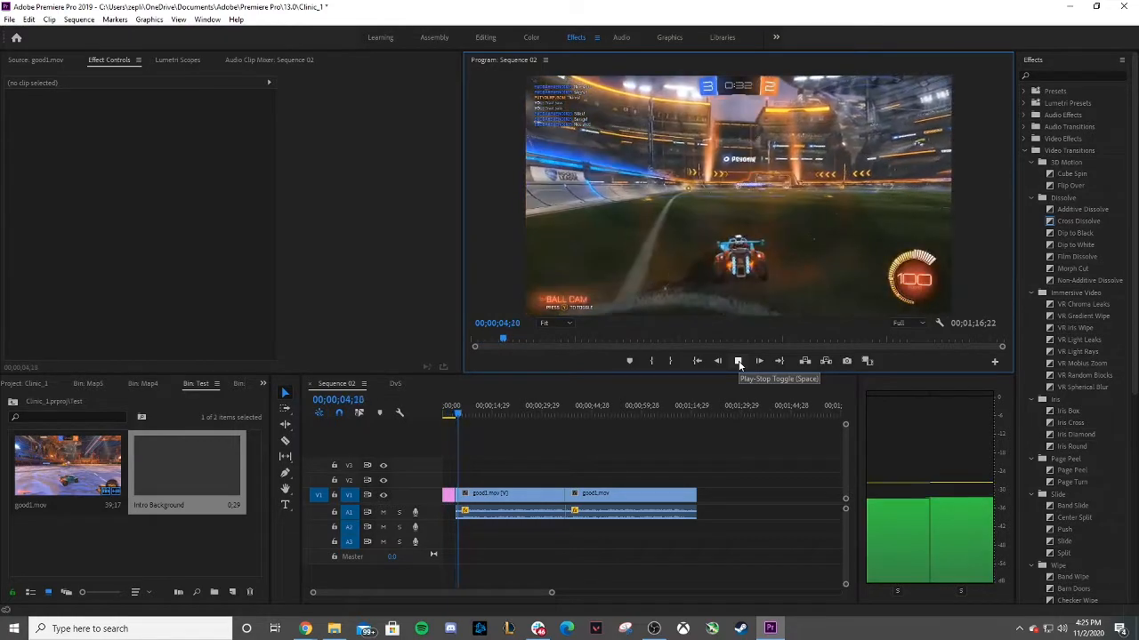
{"action": "left_click", "coordinate": [737, 362]}
{"action": "left_click", "coordinate": [447, 414]}
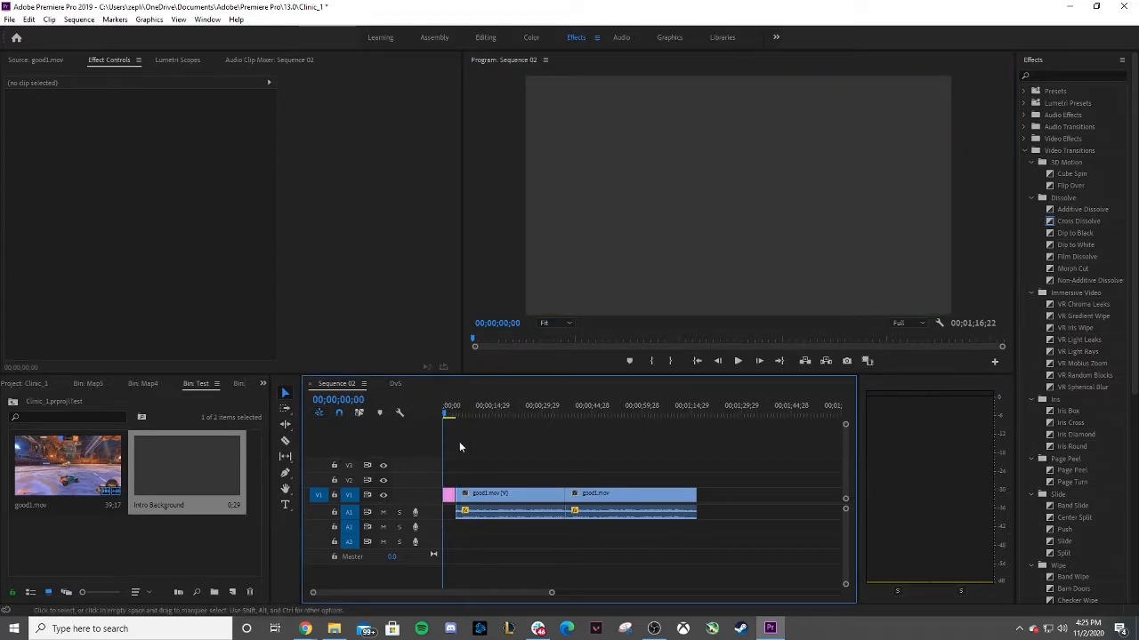
Open the Add Tracks dialog from the timeline track header menu.
{"action": "right_click", "coordinate": [347, 443]}
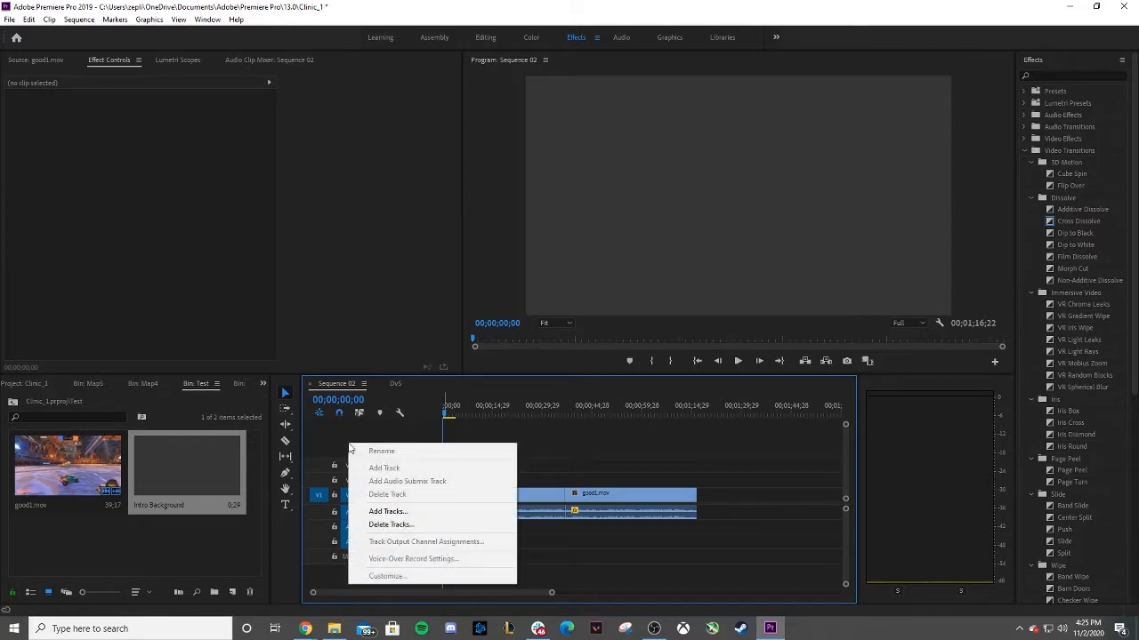
{"action": "left_click", "coordinate": [333, 439]}
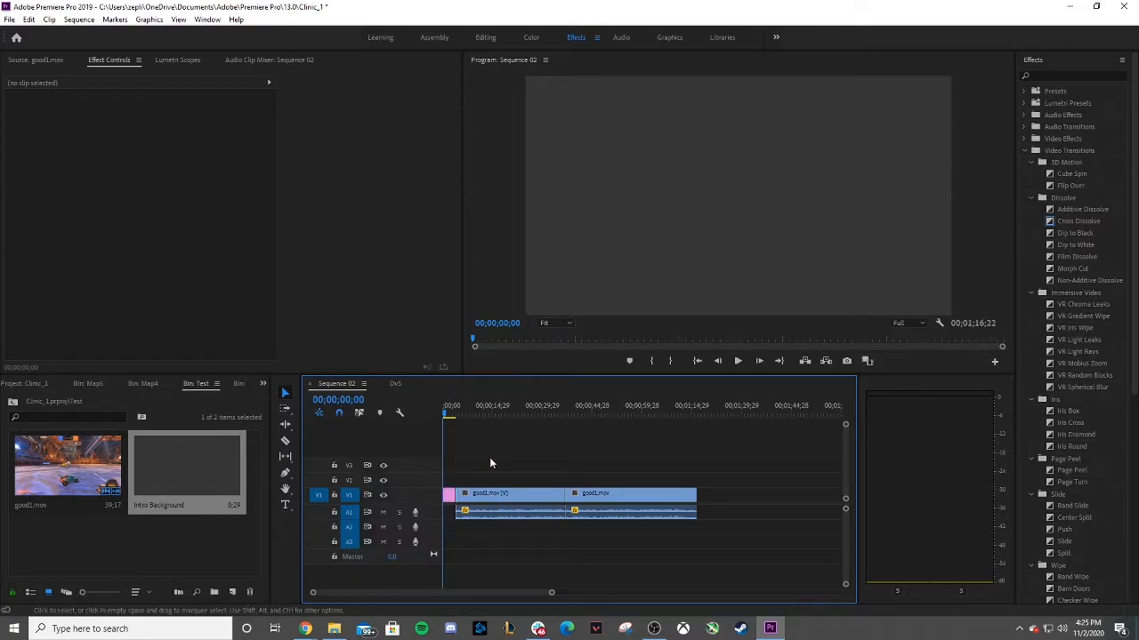
{"action": "right_click", "coordinate": [340, 447]}
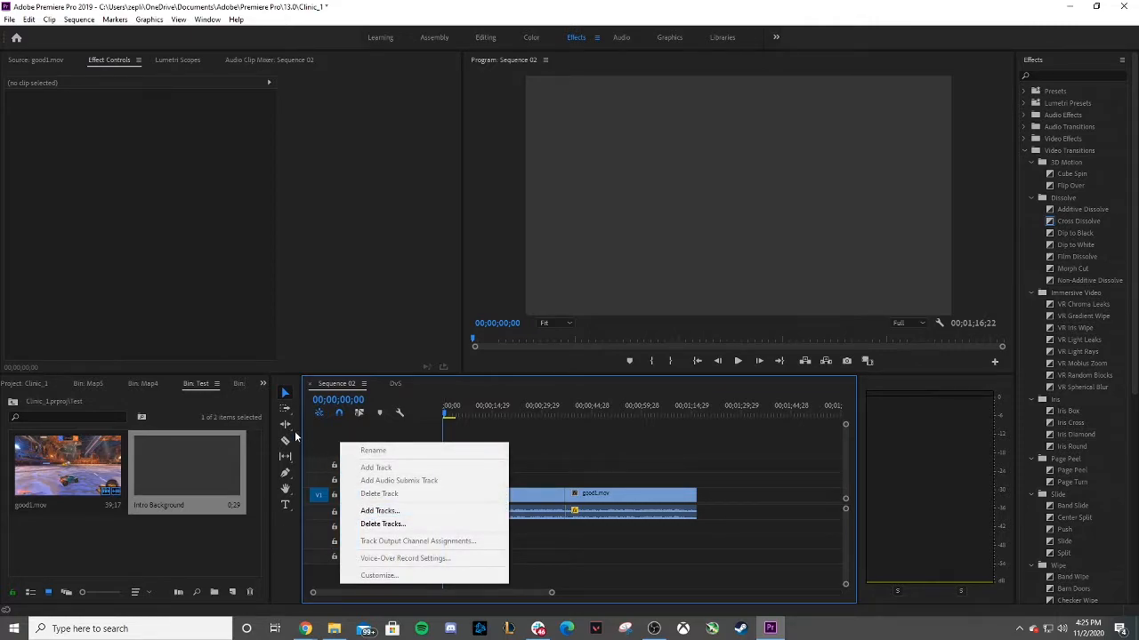
{"action": "left_click", "coordinate": [324, 441]}
{"action": "right_click", "coordinate": [353, 440]}
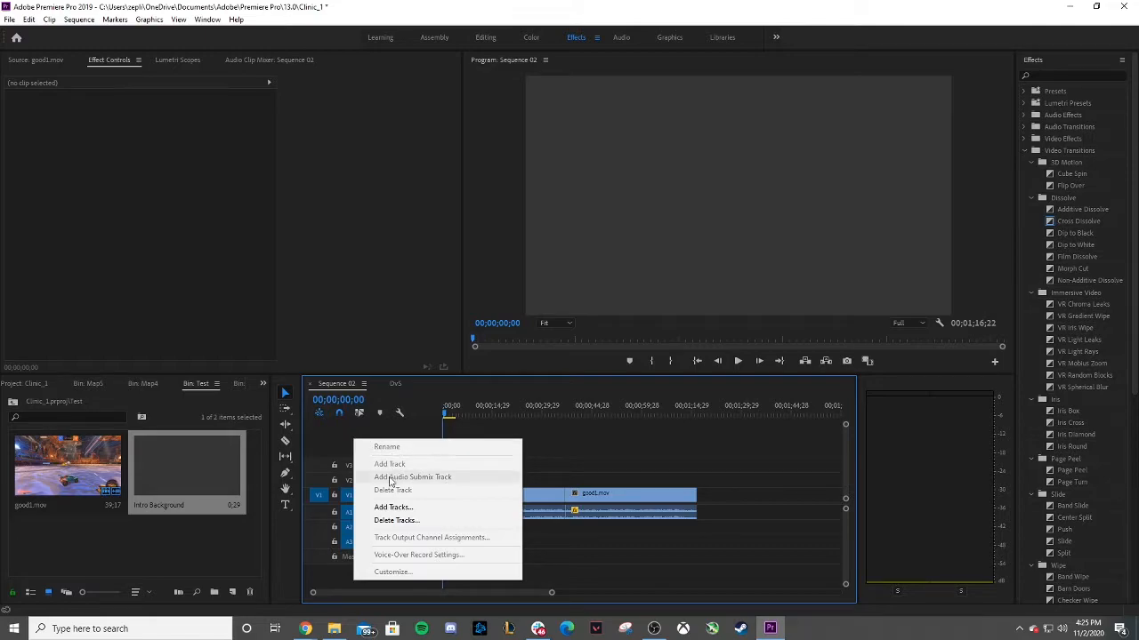
{"action": "left_click", "coordinate": [385, 507]}
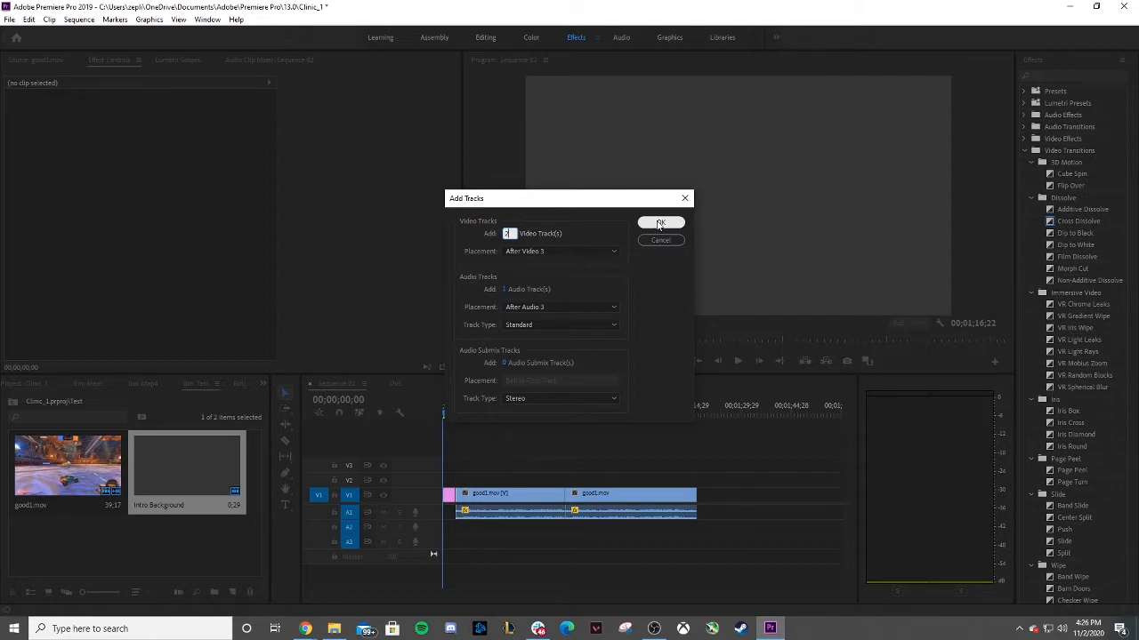
Add two video tracks and one audio track to the sequence.
{"action": "left_click", "coordinate": [528, 291]}
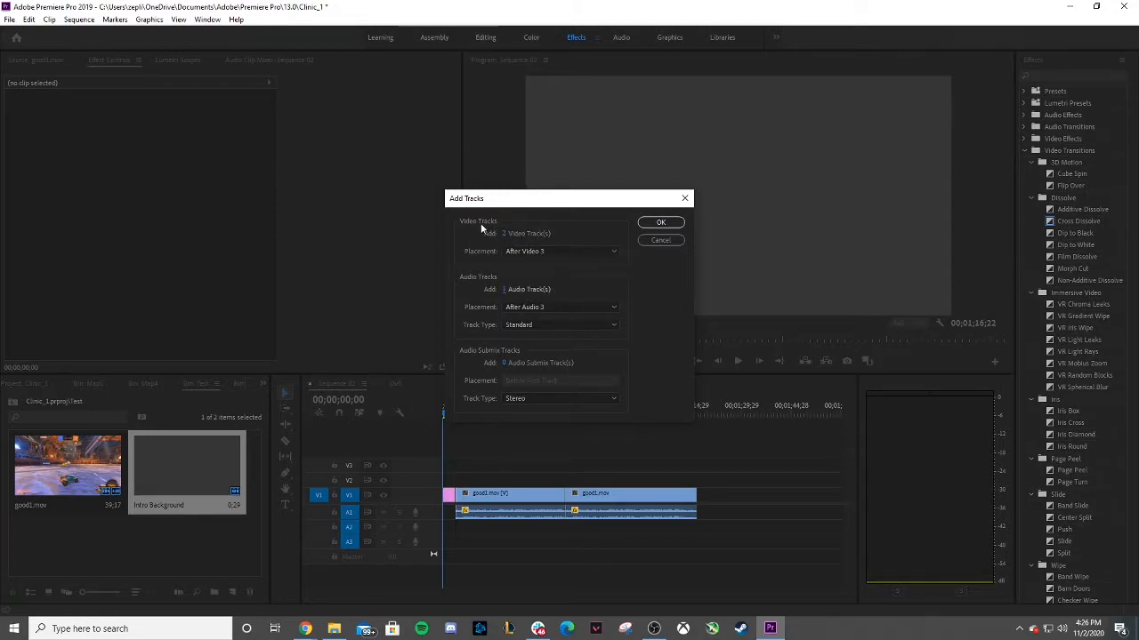
{"action": "left_click", "coordinate": [661, 223]}
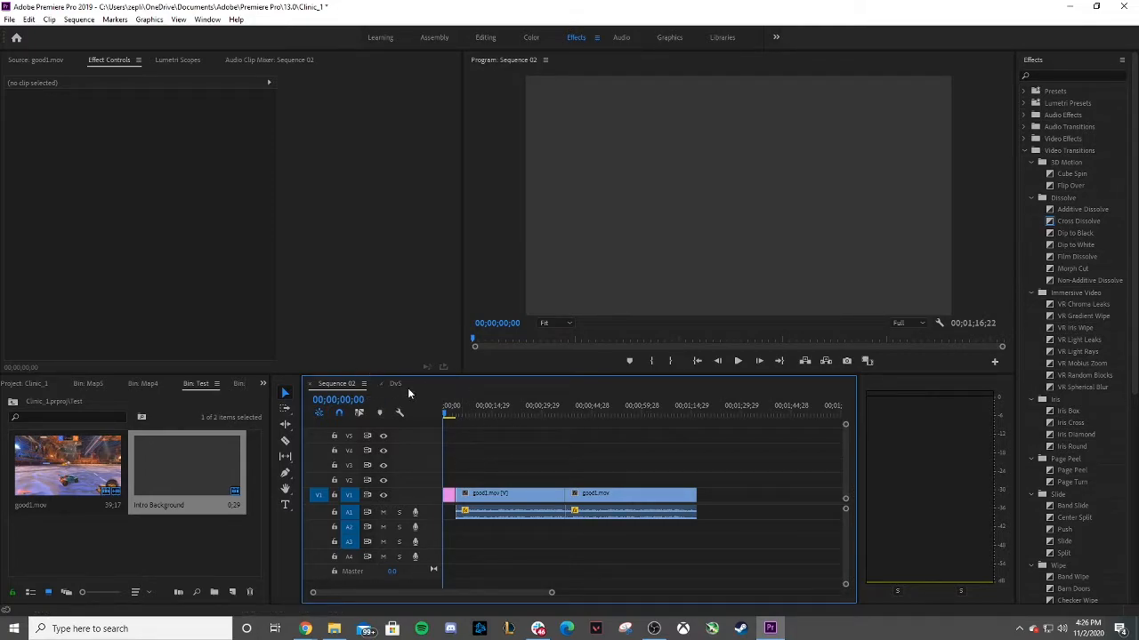
{"action": "left_click", "coordinate": [136, 562]}
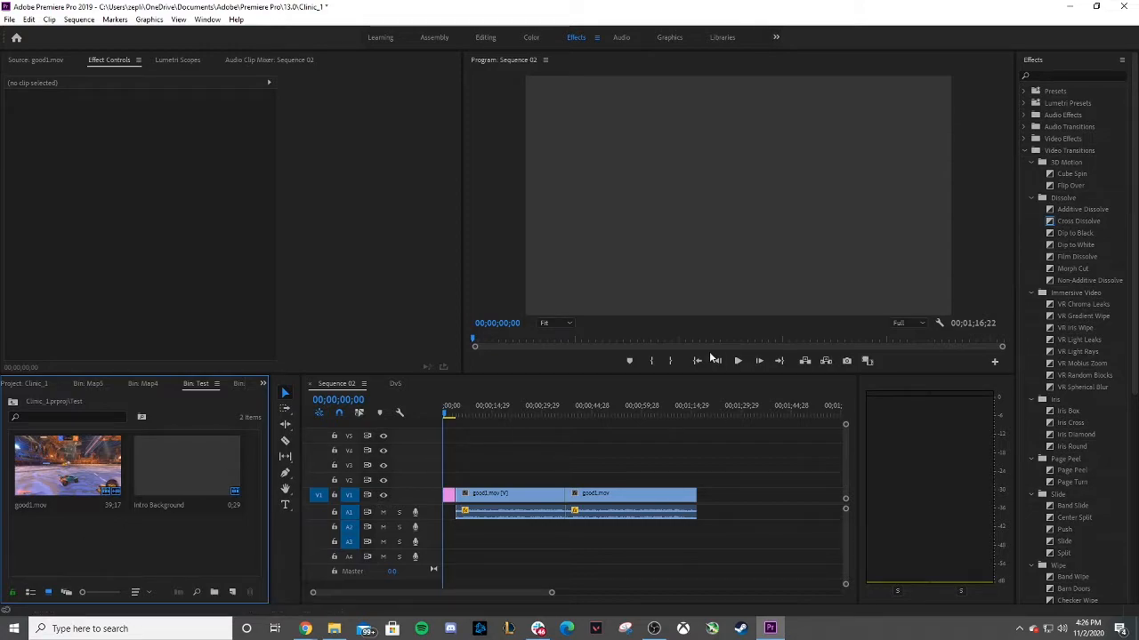
{"action": "left_click", "coordinate": [738, 361]}
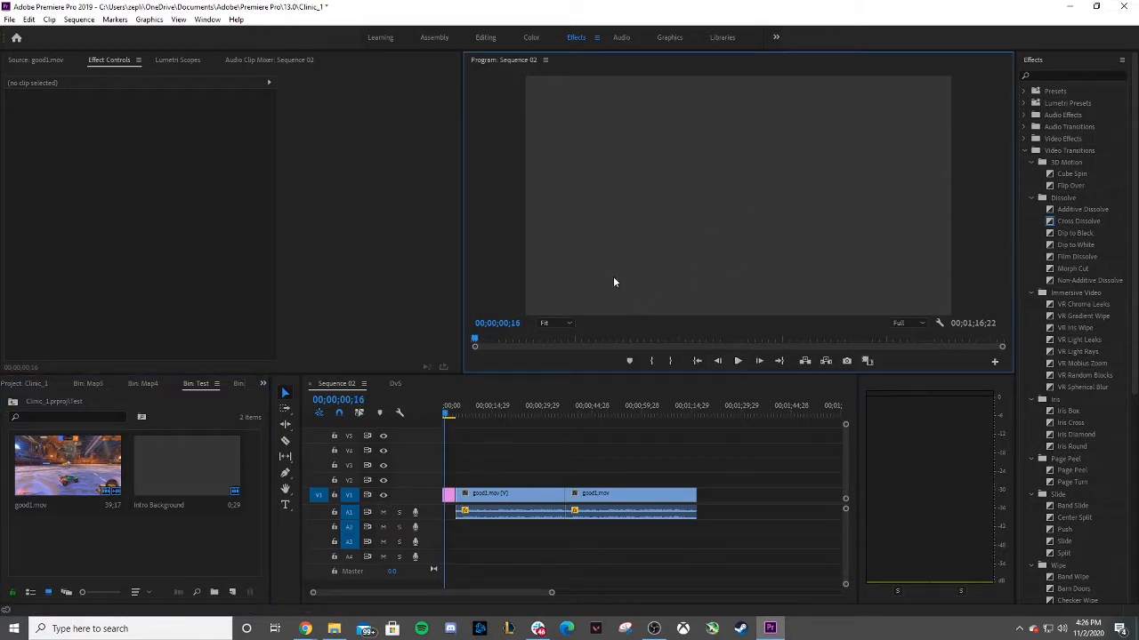
{"action": "right_click", "coordinate": [141, 547]}
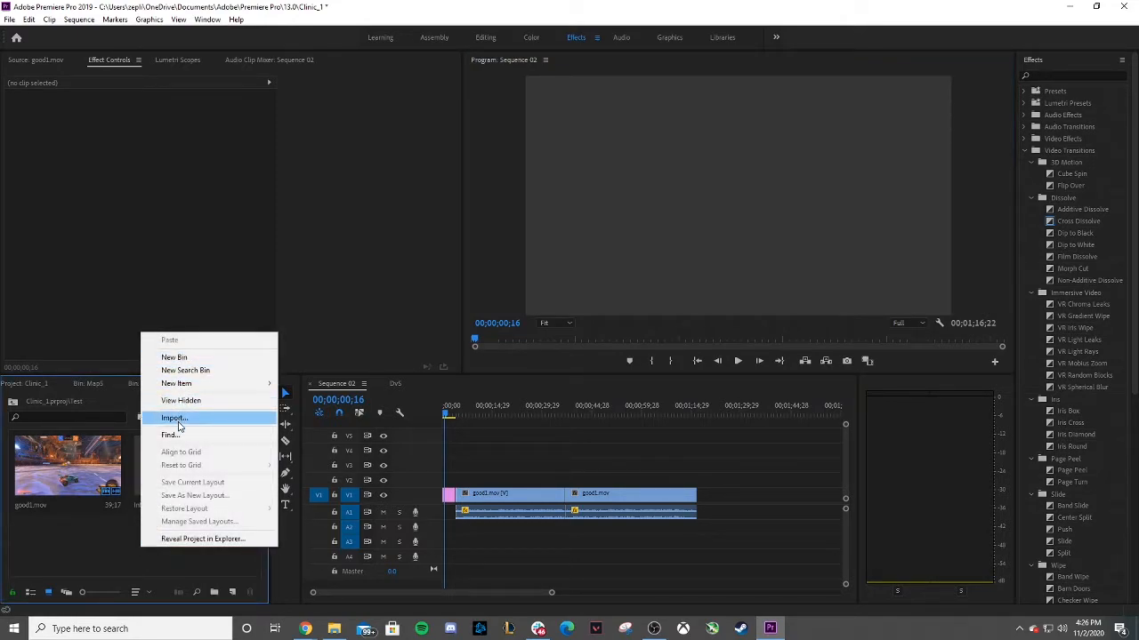
{"action": "left_click", "coordinate": [67, 518]}
Create a new legacy title named Intro Text.
{"action": "left_click", "coordinate": [5, 21]}
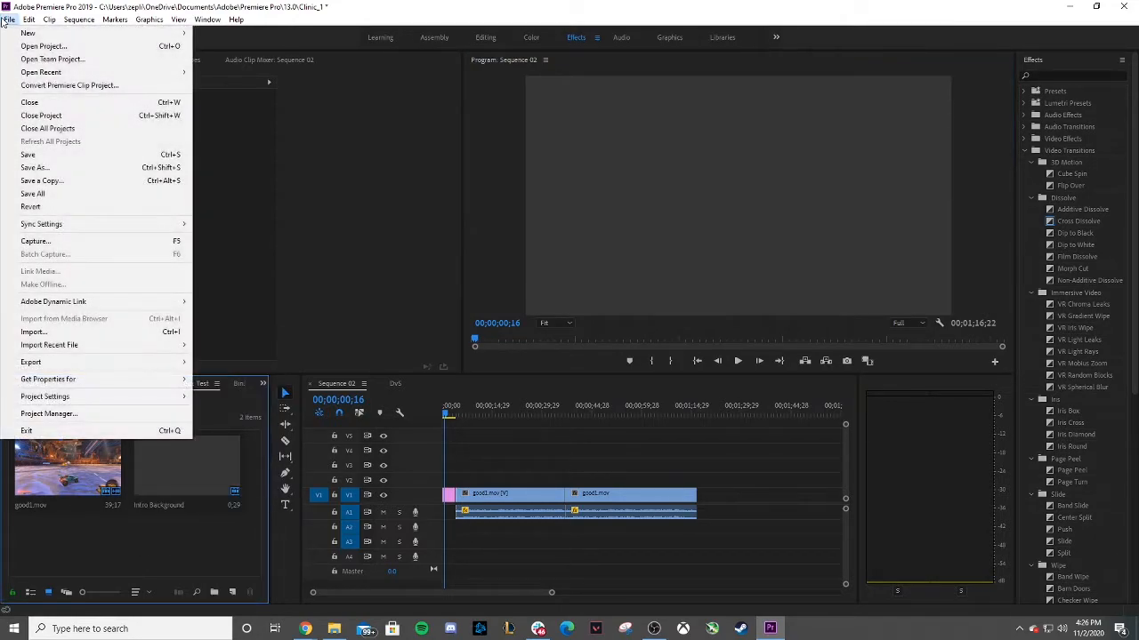
{"action": "mouse_move", "coordinate": [37, 38]}
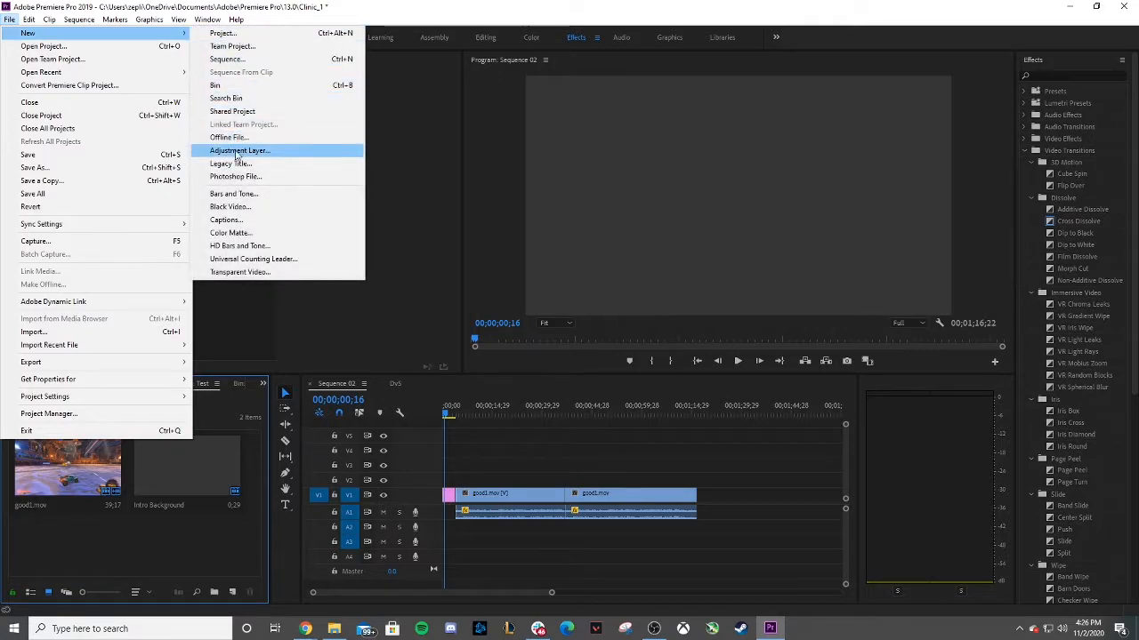
{"action": "left_click", "coordinate": [231, 164]}
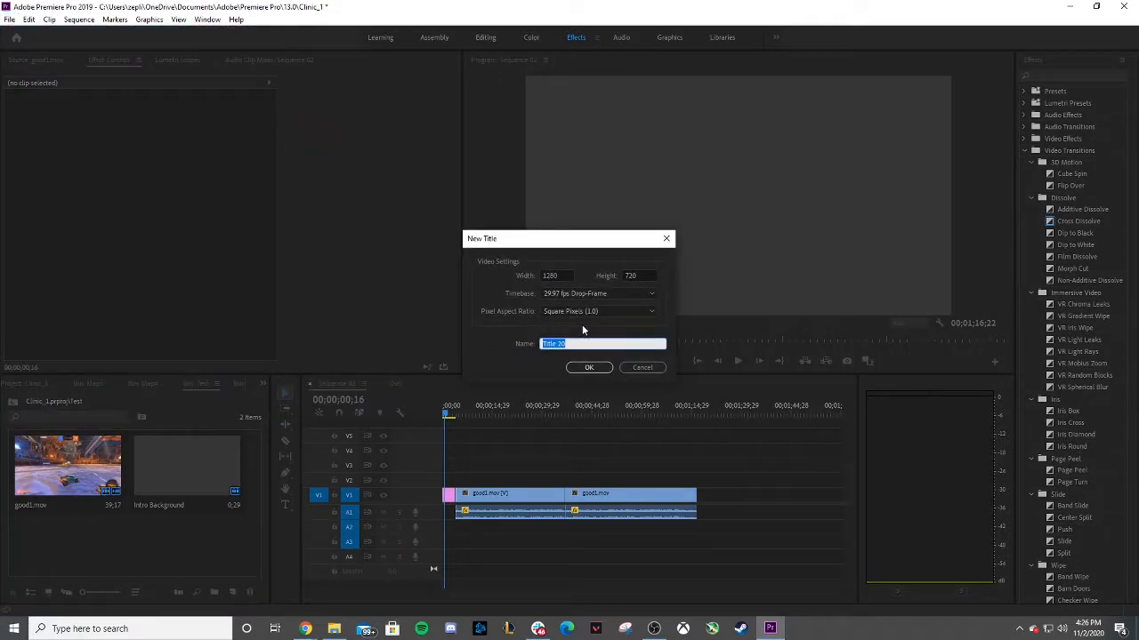
{"action": "type", "text": "Intro Text"}
{"action": "key", "text": "Return"}
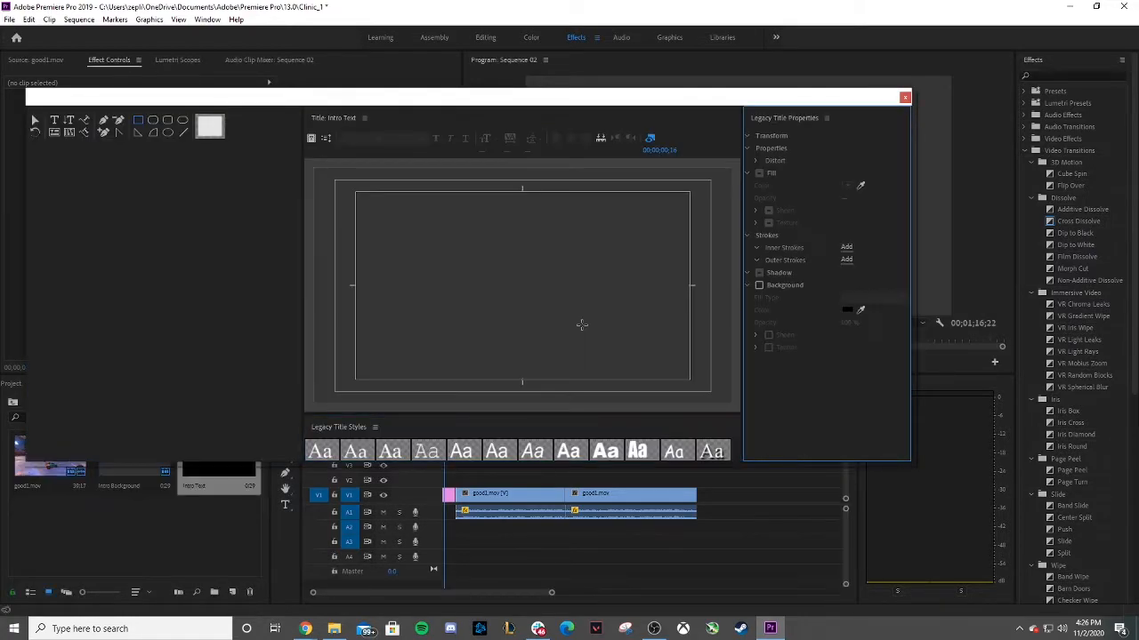
Scrub through the sequence behind the title window, return the playhead to the start, and rearrange the title window.
{"action": "left_click_drag", "start_coordinate": [632, 99], "coordinate": [62, 97]}
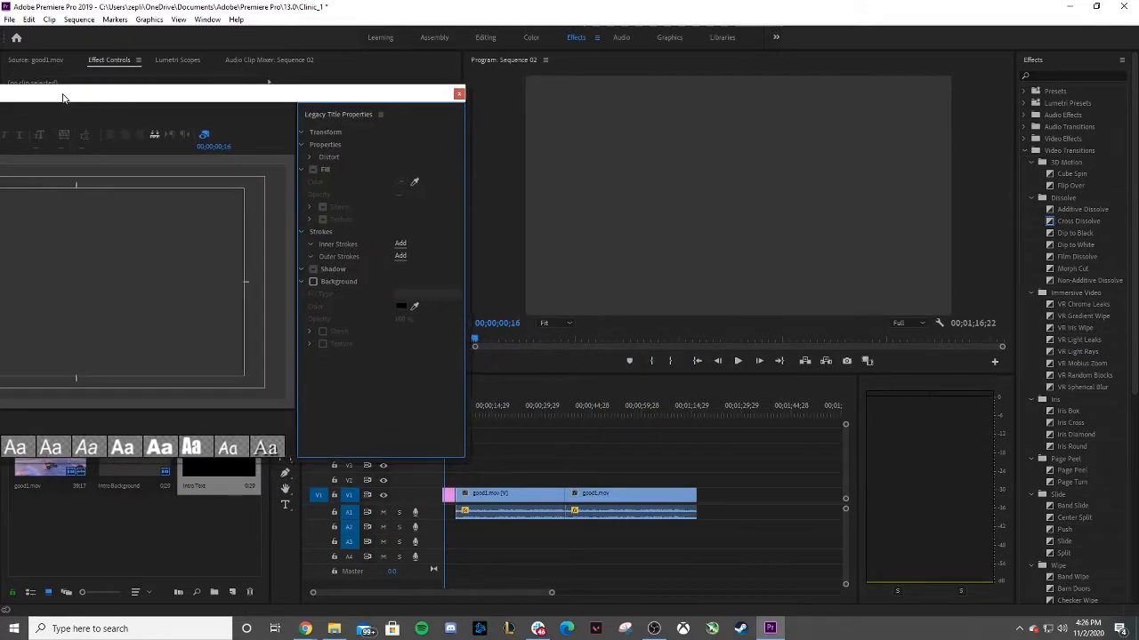
{"action": "left_click", "coordinate": [552, 342]}
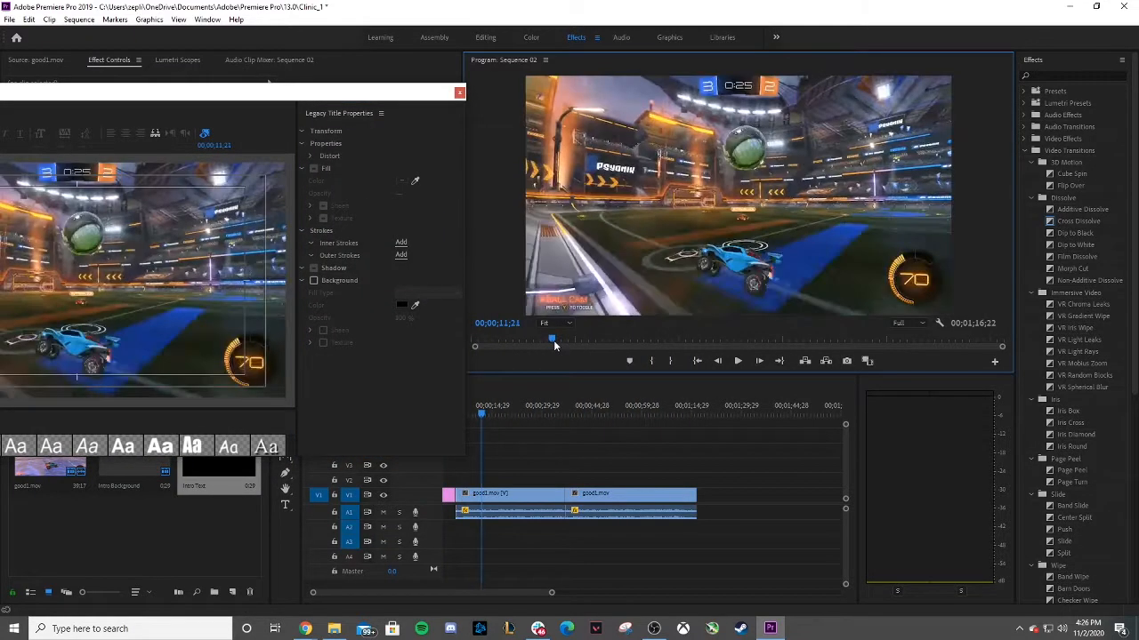
{"action": "left_click", "coordinate": [517, 415]}
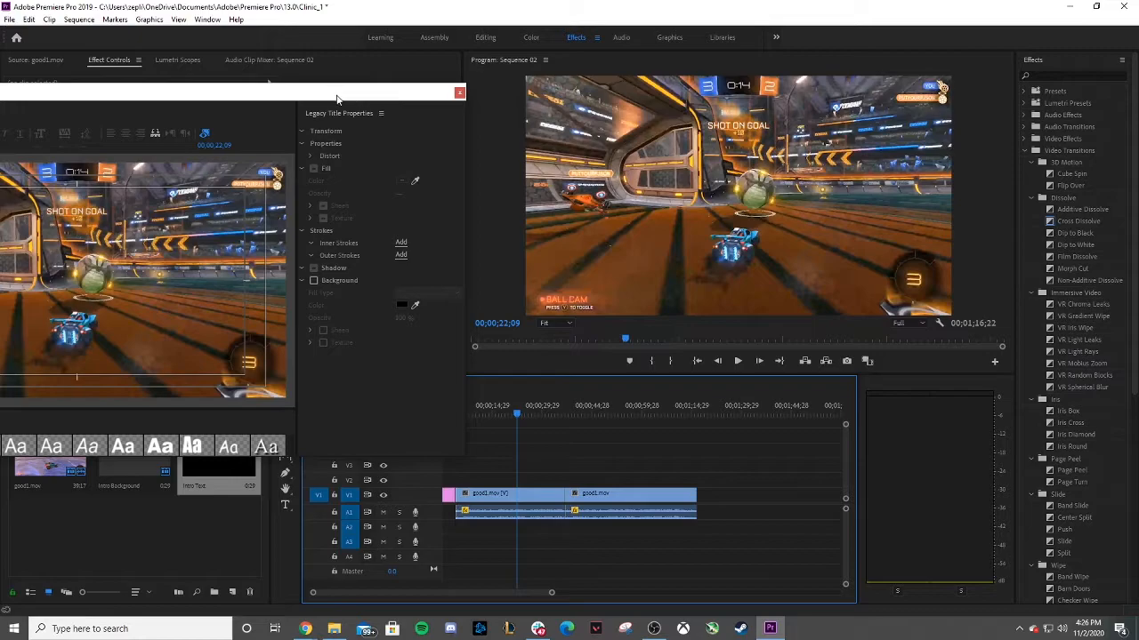
{"action": "left_click_drag", "start_coordinate": [325, 98], "coordinate": [770, 107]}
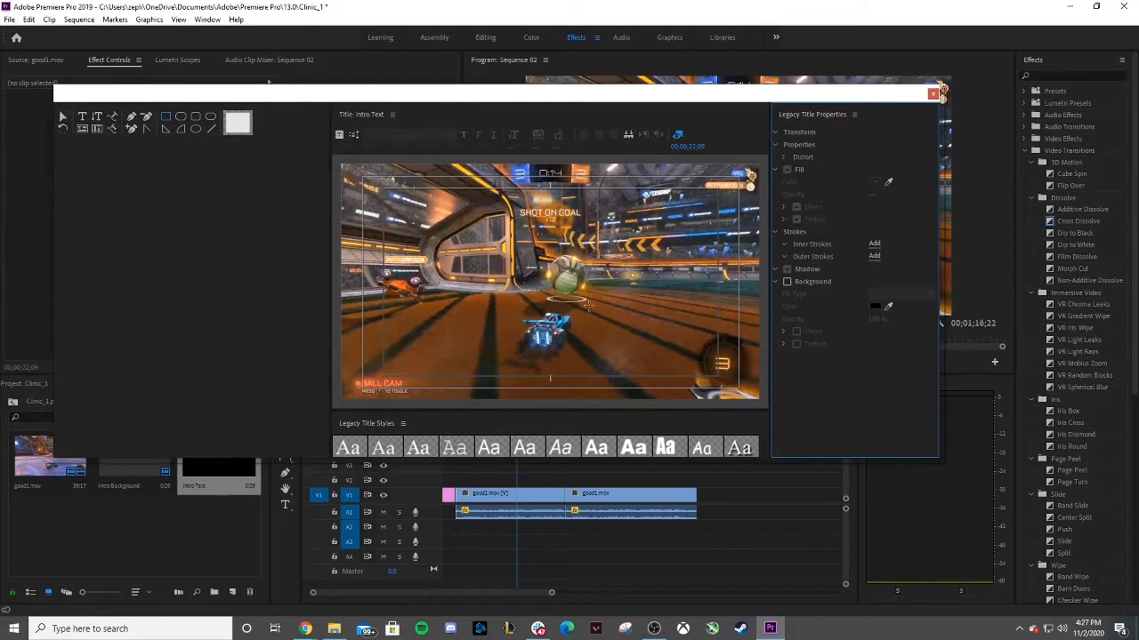
{"action": "left_click_drag", "start_coordinate": [703, 100], "coordinate": [752, 387]}
{"action": "key", "text": "Home"}
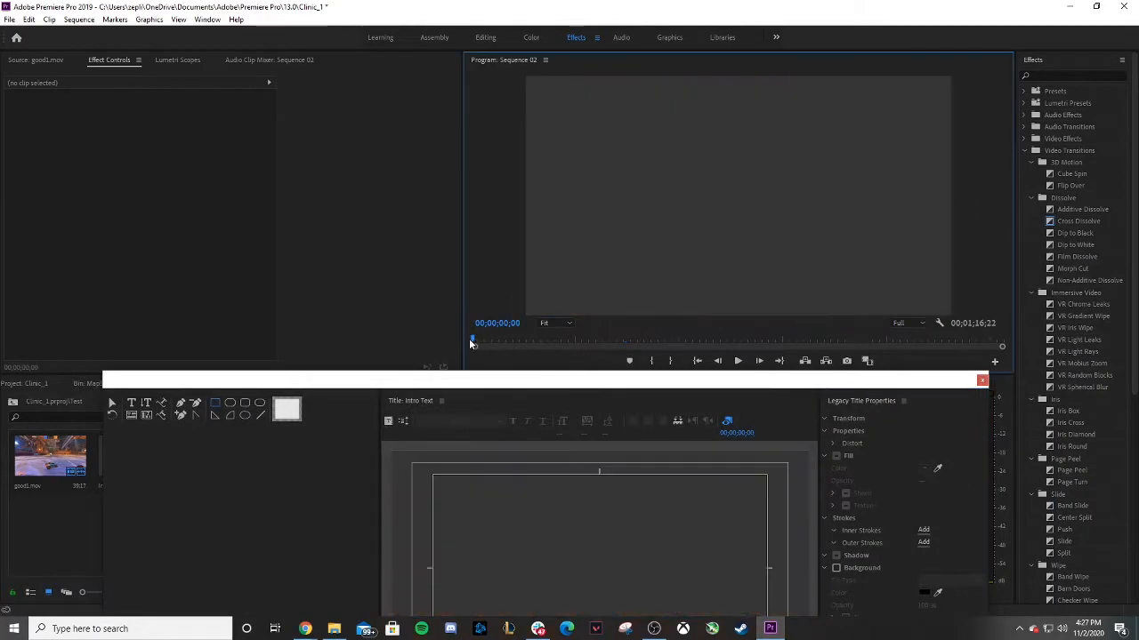
{"action": "left_click_drag", "start_coordinate": [470, 378], "coordinate": [396, 113]}
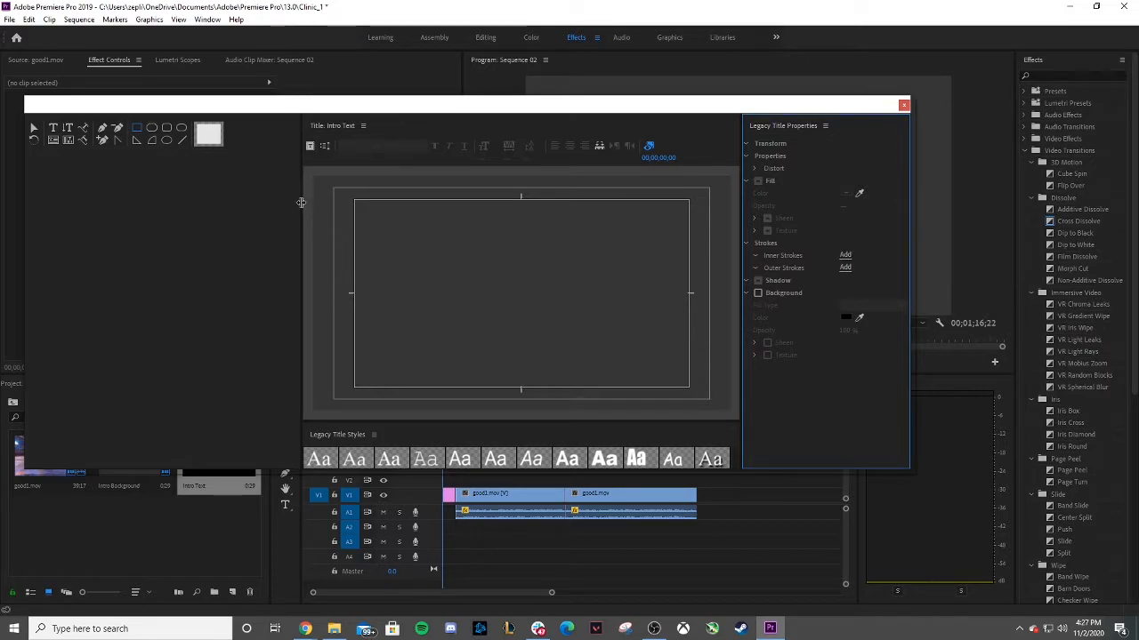
{"action": "left_click_drag", "start_coordinate": [303, 204], "coordinate": [110, 185]}
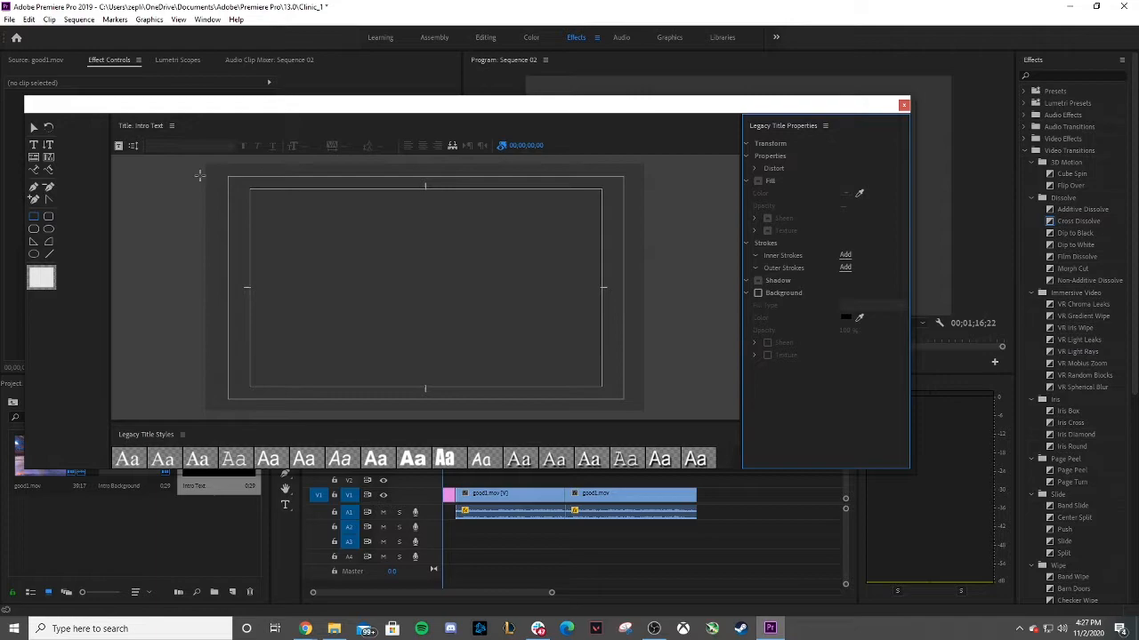
Draw a centre-aligned text box near the top of the title and enter NASEF Overwatch.
{"action": "left_click", "coordinate": [34, 144]}
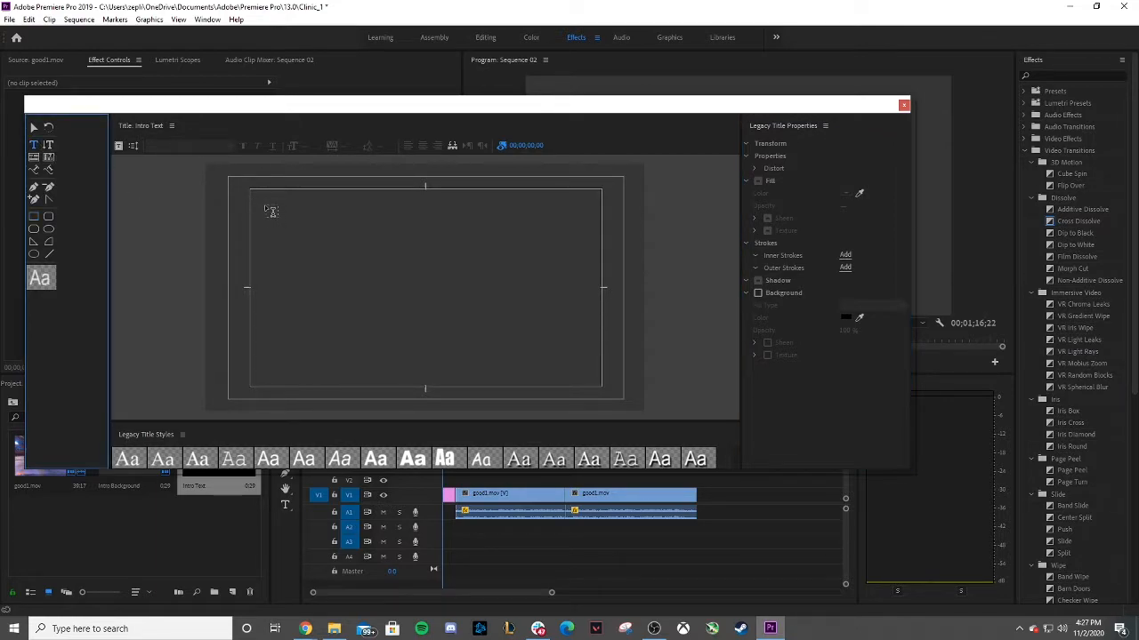
{"action": "left_click_drag", "start_coordinate": [264, 205], "coordinate": [584, 248]}
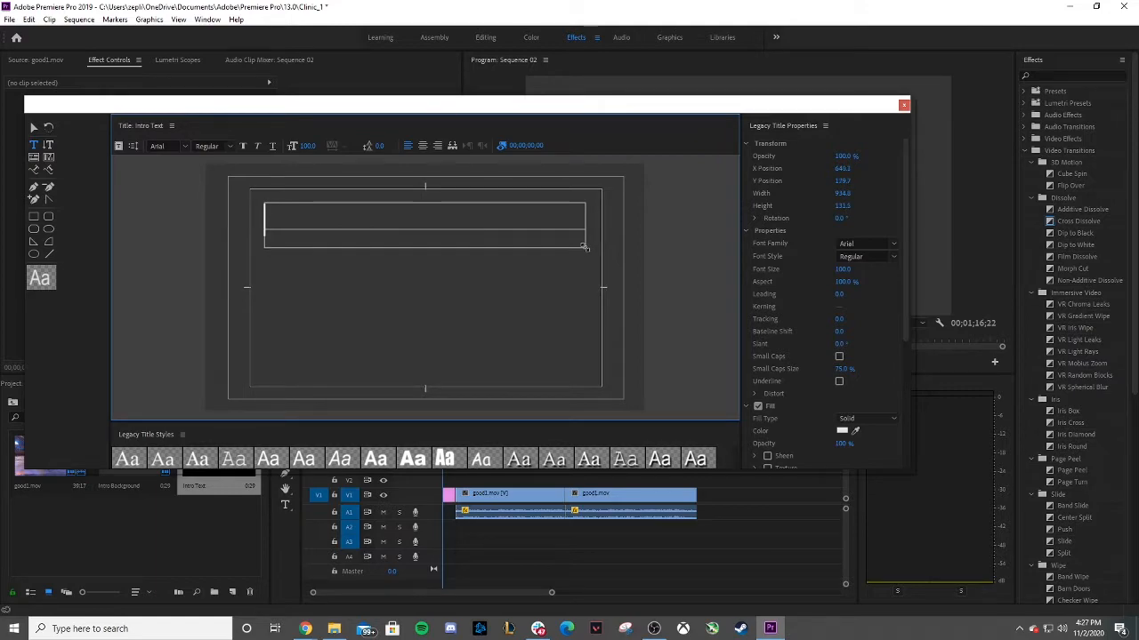
{"action": "left_click", "coordinate": [423, 145]}
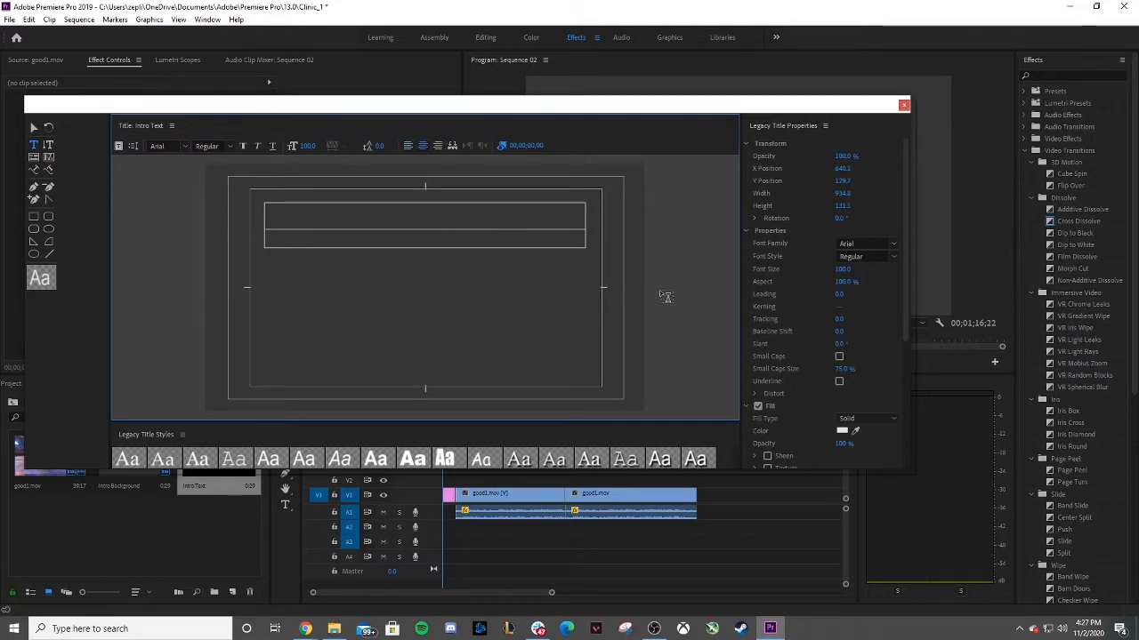
{"action": "type", "text": "NA"}
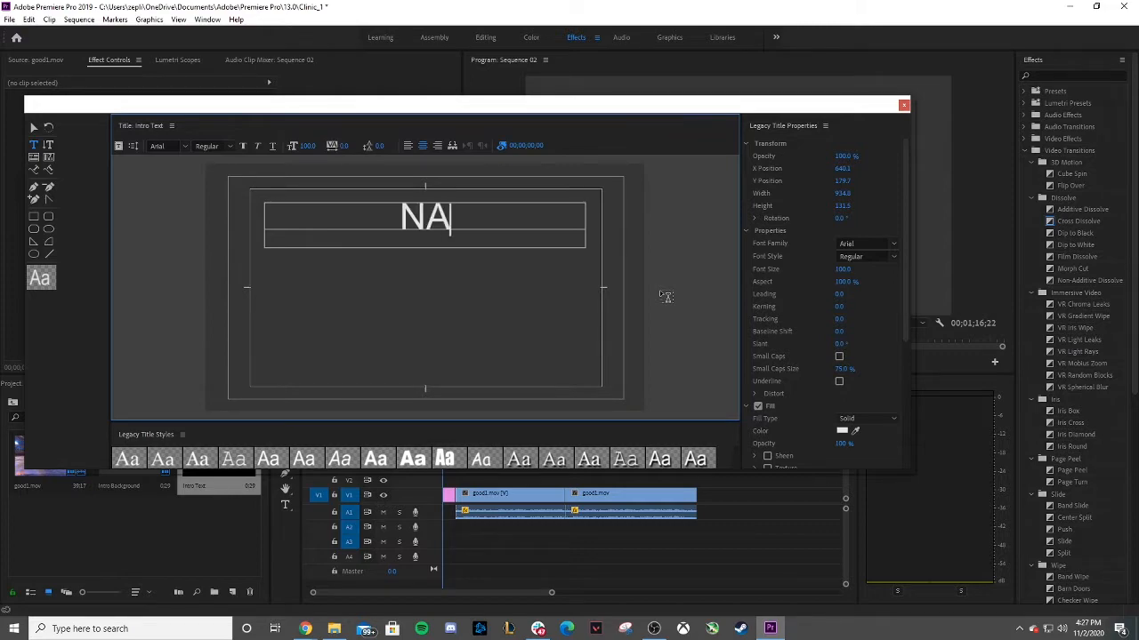
{"action": "type", "text": "SEF Overwatch"}
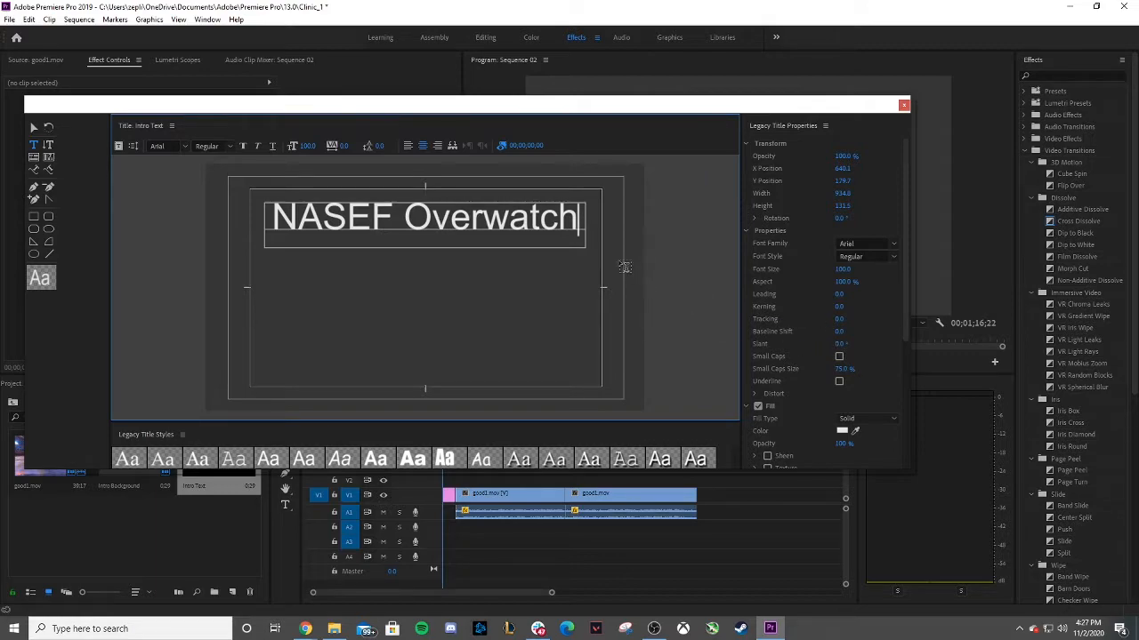
Change the title text to read High School Overwatch.
{"action": "left_click", "coordinate": [397, 217]}
{"action": "key", "text": "BackSpace"}
{"action": "key", "text": "BackSpace"}
{"action": "key", "text": "BackSpace"}
{"action": "key", "text": "BackSpace"}
{"action": "key", "text": "BackSpace"}
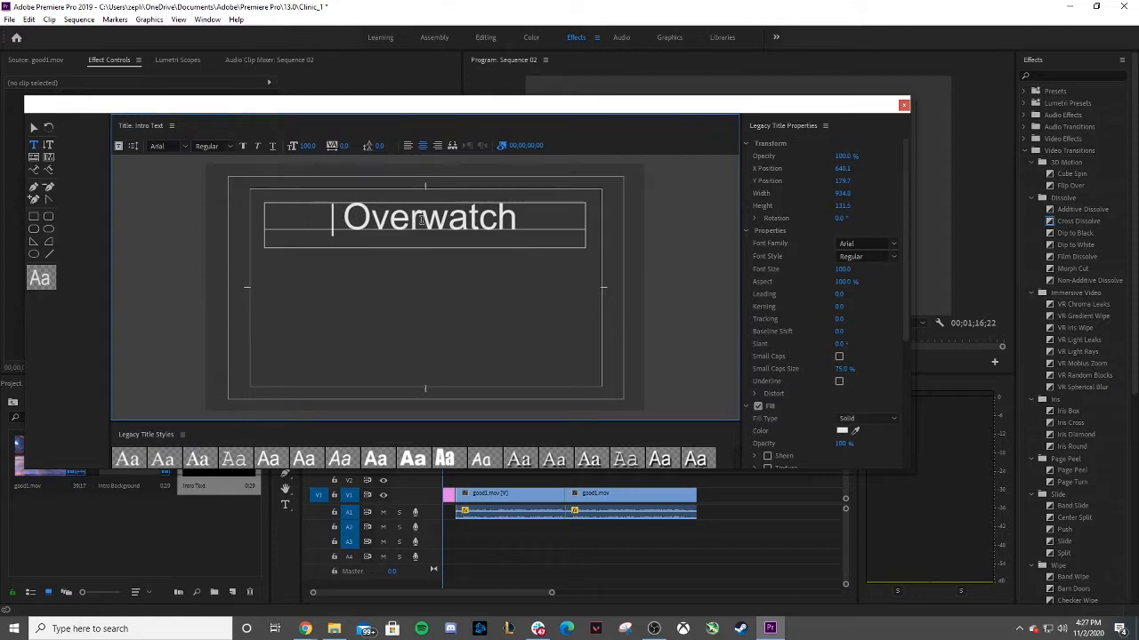
{"action": "type", "text": "High S"}
{"action": "key", "text": "Delete"}
{"action": "key", "text": "Delete"}
{"action": "key", "text": "Delete"}
{"action": "key", "text": "Delete"}
{"action": "key", "text": "Delete"}
{"action": "key", "text": "Delete"}
{"action": "key", "text": "Delete"}
{"action": "key", "text": "Delete"}
{"action": "key", "text": "Delete"}
{"action": "key", "text": "Delete"}
{"action": "type", "text": "chool"}
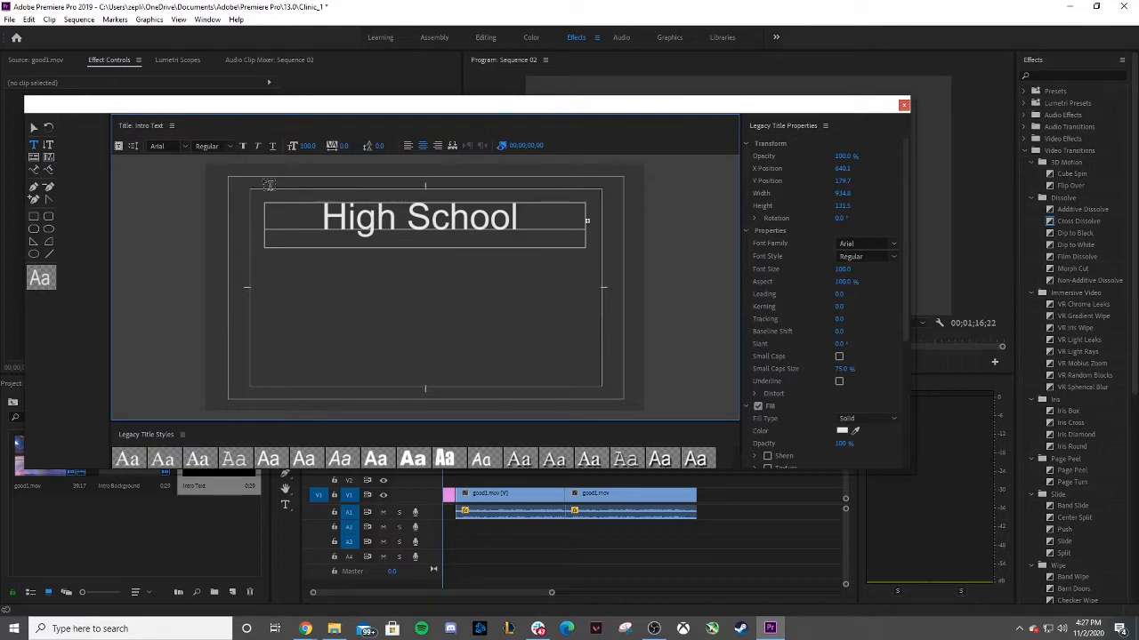
Enlarge the text box downward so both lines of text fit.
{"action": "left_click", "coordinate": [36, 127]}
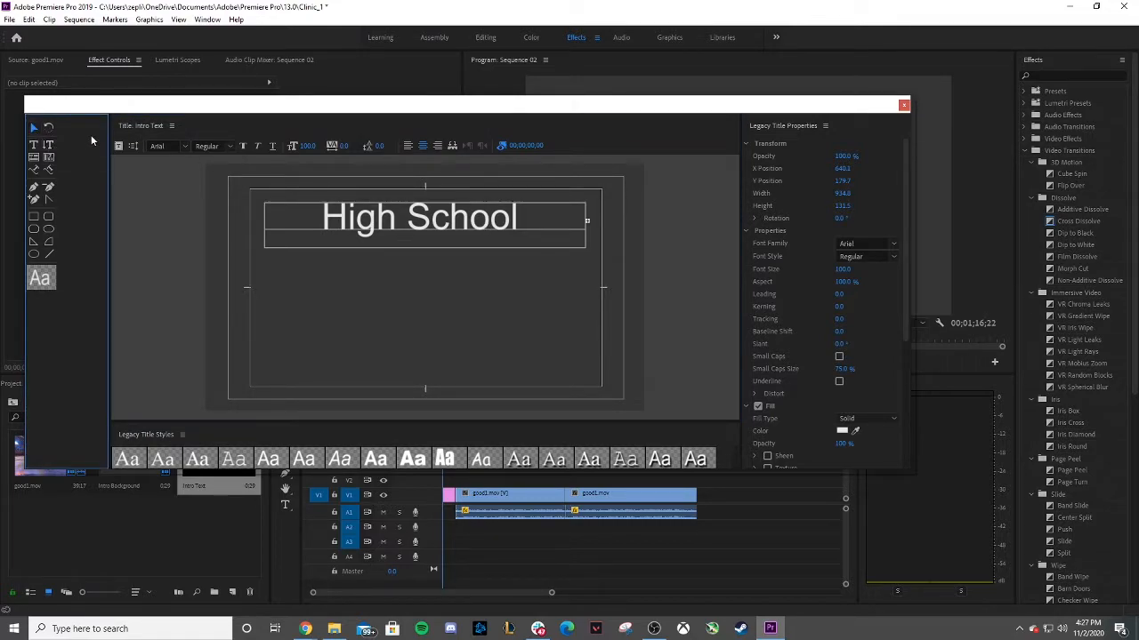
{"action": "left_click", "coordinate": [428, 223]}
{"action": "left_click_drag", "start_coordinate": [424, 248], "coordinate": [423, 276]}
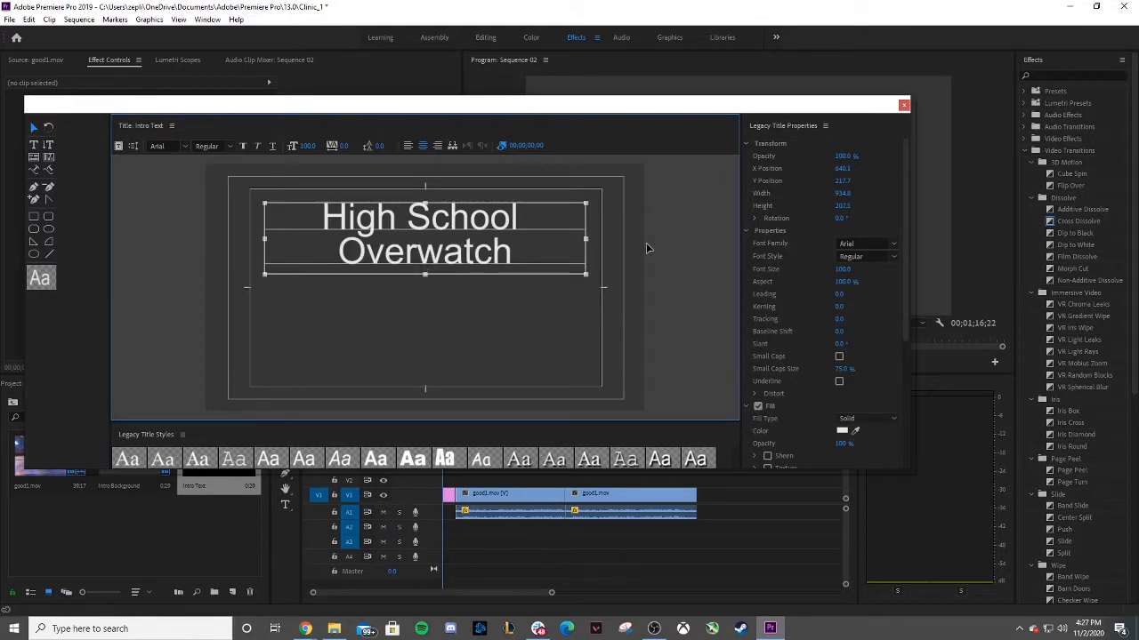
Show the Align actions and centre the text box horizontally and vertically in the frame.
{"action": "left_click", "coordinate": [173, 126]}
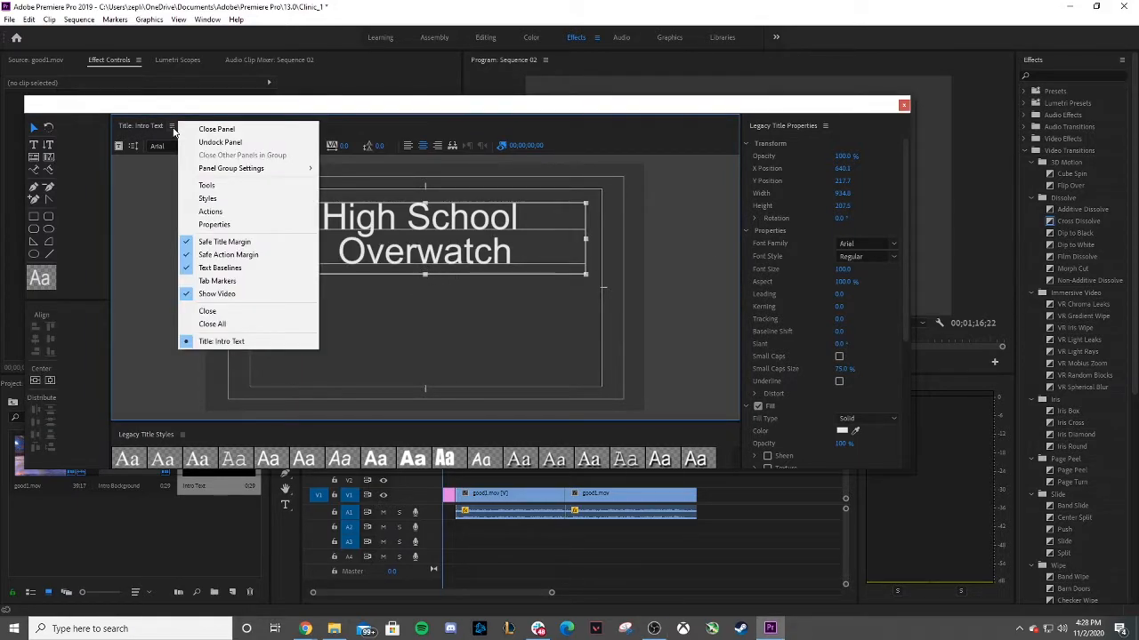
{"action": "left_click", "coordinate": [213, 211]}
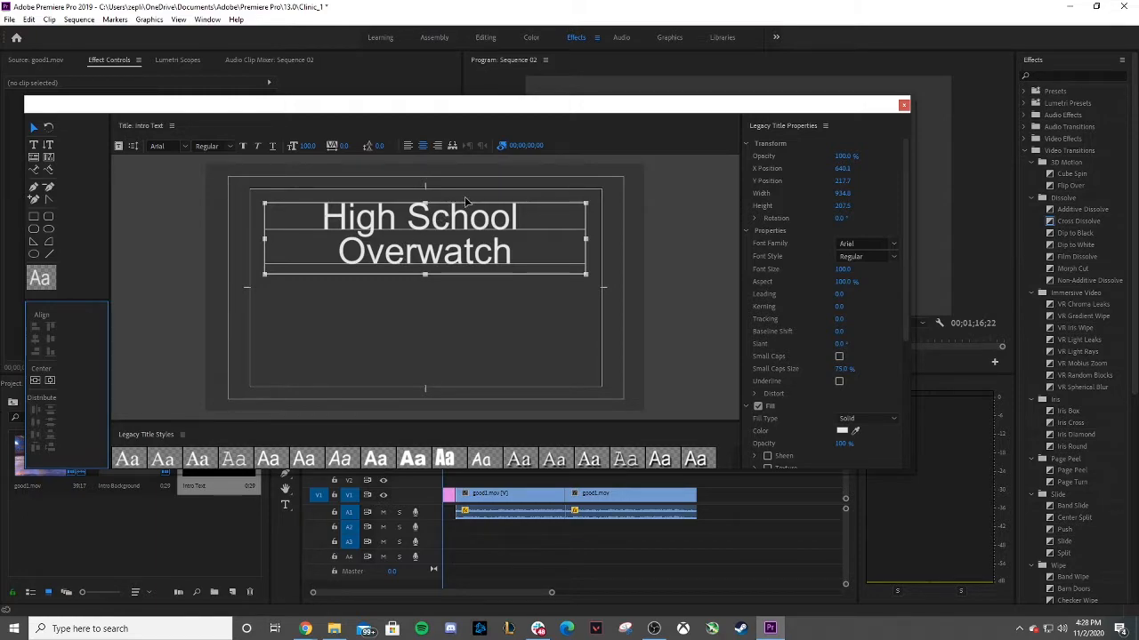
{"action": "left_click", "coordinate": [436, 207]}
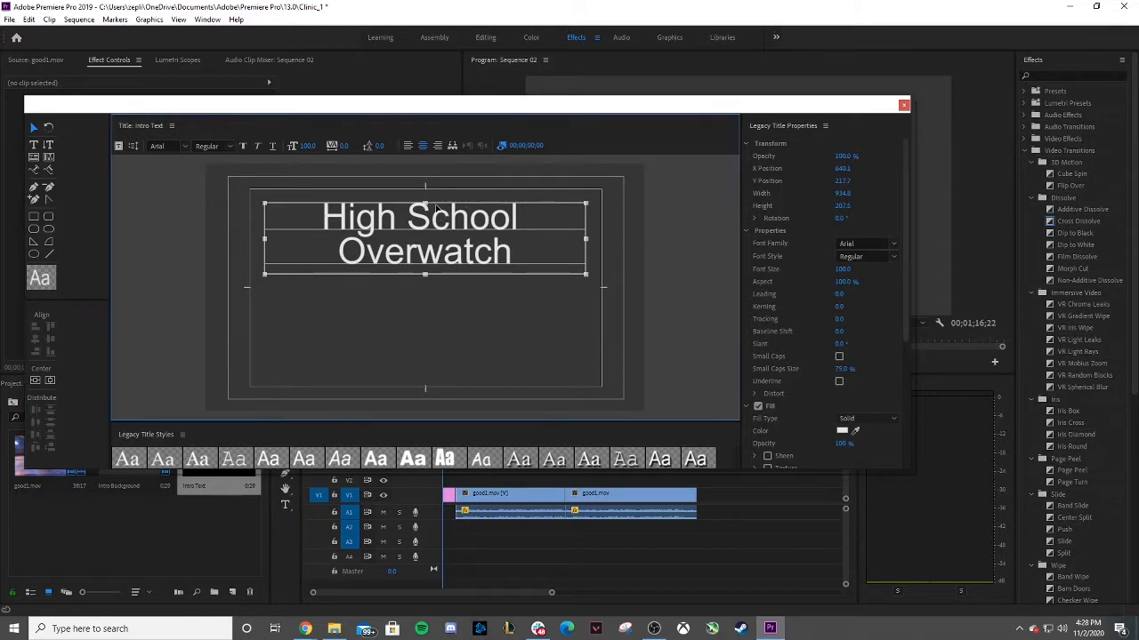
{"action": "left_click", "coordinate": [36, 381]}
{"action": "left_click", "coordinate": [53, 381]}
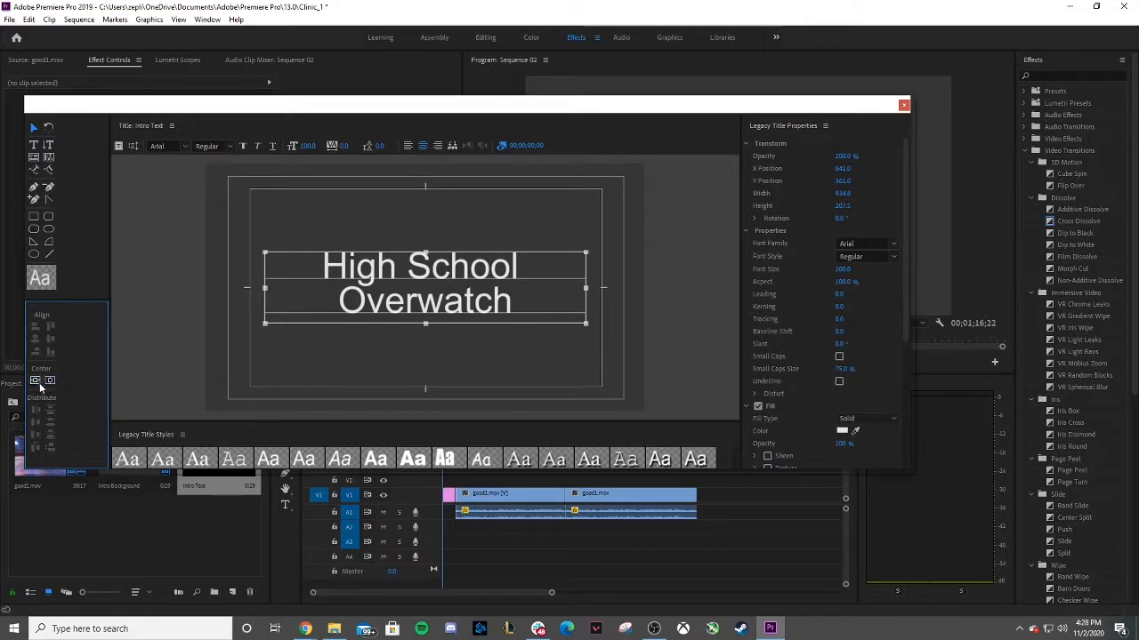
Nudge the text block upward to a Y position of about 201.
{"action": "left_click", "coordinate": [440, 260]}
{"action": "key", "text": "Up"}
{"action": "key", "text": "Up"}
{"action": "key", "text": "Up"}
{"action": "key", "text": "Up"}
{"action": "key", "text": "Up"}
{"action": "key", "text": "Up"}
{"action": "key", "text": "Up"}
{"action": "key", "text": "Up"}
{"action": "key", "text": "Up"}
{"action": "key", "text": "Up"}
{"action": "key", "text": "Up"}
{"action": "key", "text": "Up"}
{"action": "key", "text": "Up"}
{"action": "key", "text": "Up"}
{"action": "key", "text": "Up"}
{"action": "key", "text": "Up"}
{"action": "key", "text": "Up"}
{"action": "key", "text": "Up"}
{"action": "key", "text": "Up"}
{"action": "key", "text": "Up"}
{"action": "key", "text": "Up"}
{"action": "key", "text": "Up"}
{"action": "key", "text": "Up"}
{"action": "key", "text": "Up"}
{"action": "key", "text": "Up"}
{"action": "key", "text": "Up"}
{"action": "key", "text": "Up"}
{"action": "key", "text": "Up"}
{"action": "key", "text": "Up"}
{"action": "key", "text": "Up"}
{"action": "key", "text": "Up"}
{"action": "key", "text": "Up"}
{"action": "key", "text": "Up"}
{"action": "key", "text": "Up"}
{"action": "key", "text": "Up"}
{"action": "key", "text": "Up"}
{"action": "key", "text": "Up"}
{"action": "key", "text": "Up"}
{"action": "key", "text": "Up"}
{"action": "key", "text": "Up"}
{"action": "key", "text": "Up"}
{"action": "key", "text": "Up"}
{"action": "key", "text": "Up"}
{"action": "key", "text": "Up"}
{"action": "key", "text": "Up"}
{"action": "key", "text": "Up"}
{"action": "key", "text": "Up"}
{"action": "key", "text": "Up"}
{"action": "key", "text": "Up"}
{"action": "key", "text": "Up"}
{"action": "key", "text": "Up"}
{"action": "key", "text": "Up"}
{"action": "key", "text": "Up"}
{"action": "key", "text": "Up"}
{"action": "key", "text": "Up"}
{"action": "key", "text": "Up"}
{"action": "key", "text": "Up"}
{"action": "key", "text": "Up"}
{"action": "key", "text": "Up"}
{"action": "key", "text": "Up"}
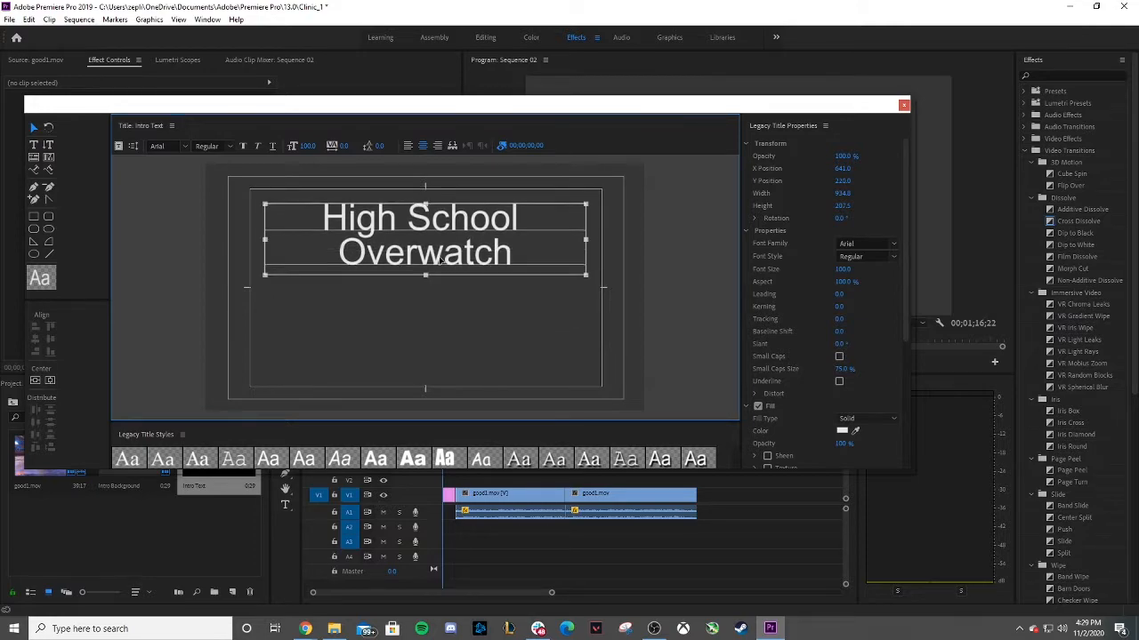
{"action": "key", "text": "Up"}
{"action": "key", "text": "Up"}
{"action": "key", "text": "Up"}
{"action": "key", "text": "Up"}
{"action": "key", "text": "Up"}
{"action": "key", "text": "Up"}
{"action": "key", "text": "Up"}
{"action": "key", "text": "Up"}
{"action": "key", "text": "Up"}
{"action": "key", "text": "Up"}
{"action": "key", "text": "Up"}
{"action": "key", "text": "Up"}
{"action": "key", "text": "Up"}
{"action": "key", "text": "Up"}
{"action": "key", "text": "Up"}
{"action": "key", "text": "Up"}
{"action": "key", "text": "Up"}
{"action": "key", "text": "Up"}
{"action": "key", "text": "Up"}
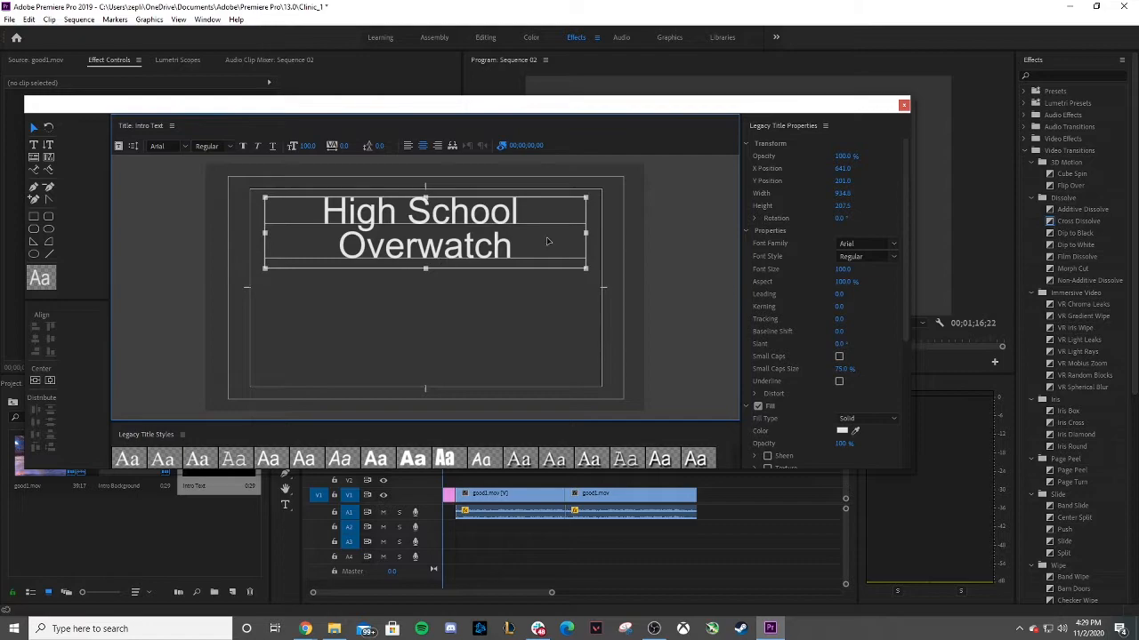
Deselect the text and close the legacy title window.
{"action": "left_click", "coordinate": [689, 330]}
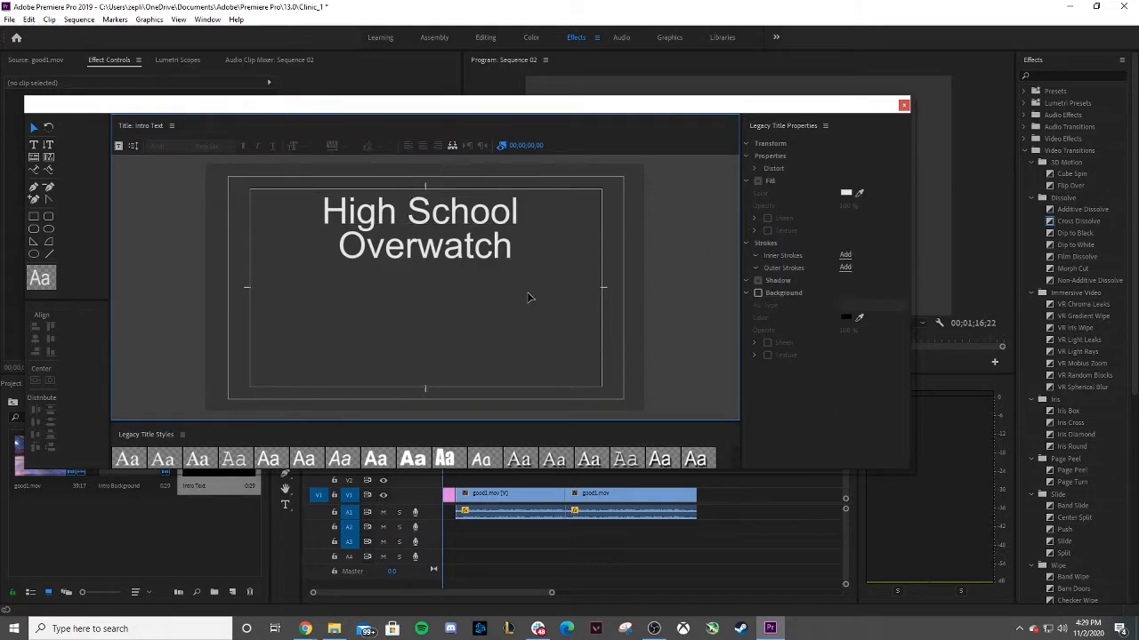
{"action": "left_click", "coordinate": [904, 107]}
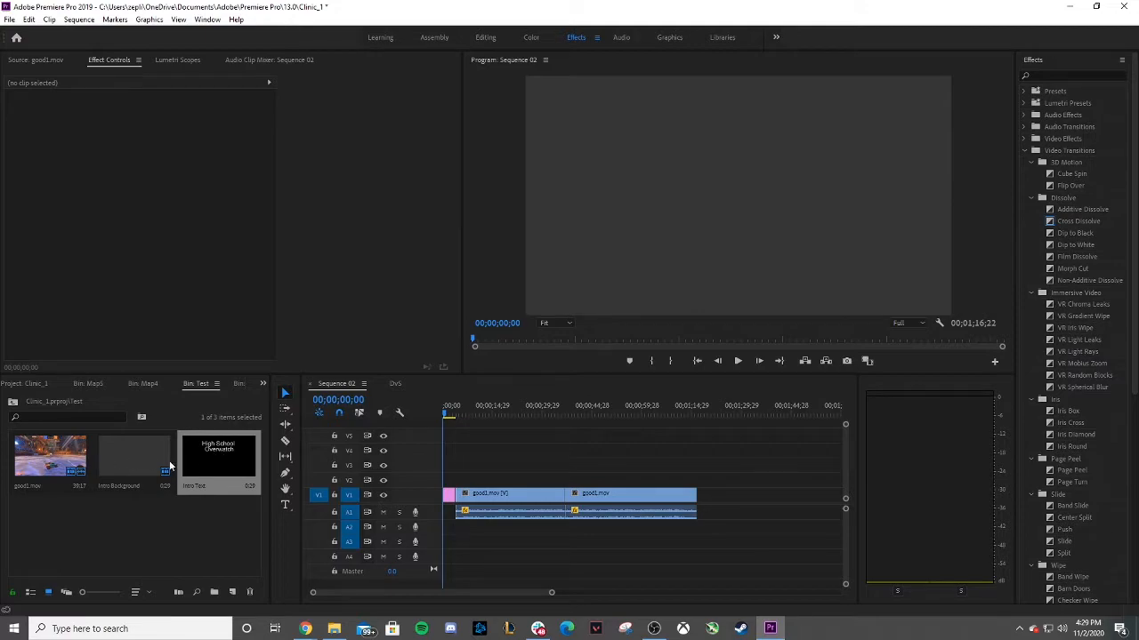
Place Intro Text on V2 above Intro Background, starting about one second into the sequence.
{"action": "left_click_drag", "start_coordinate": [223, 464], "coordinate": [482, 481]}
{"action": "left_click", "coordinate": [449, 415]}
{"action": "left_click_drag", "start_coordinate": [449, 416], "coordinate": [448, 415]}
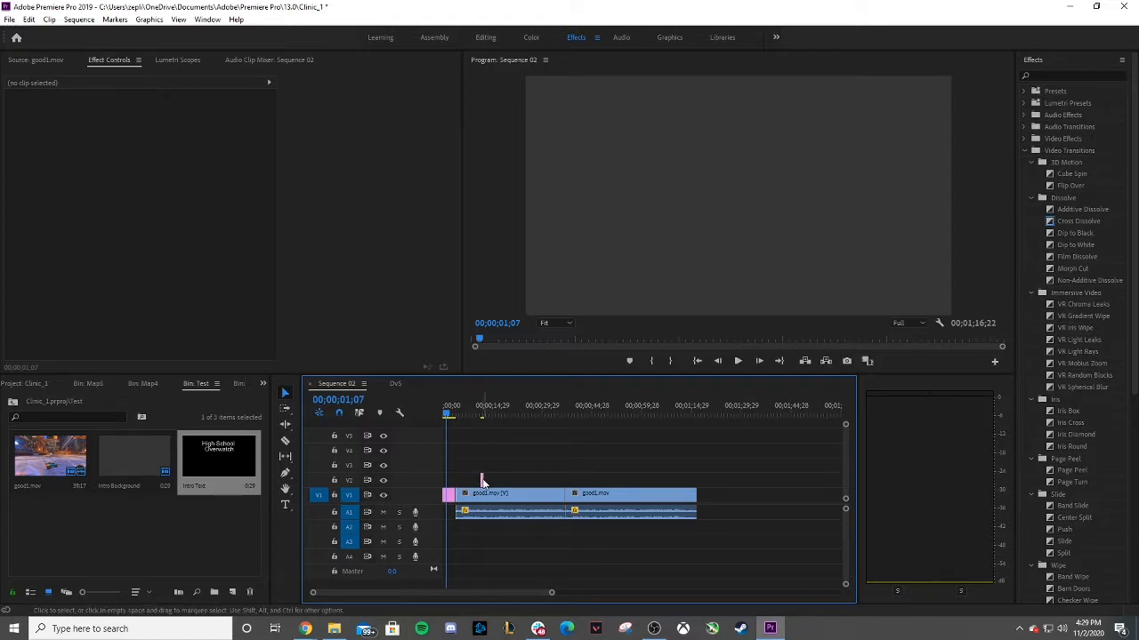
{"action": "left_click", "coordinate": [481, 481]}
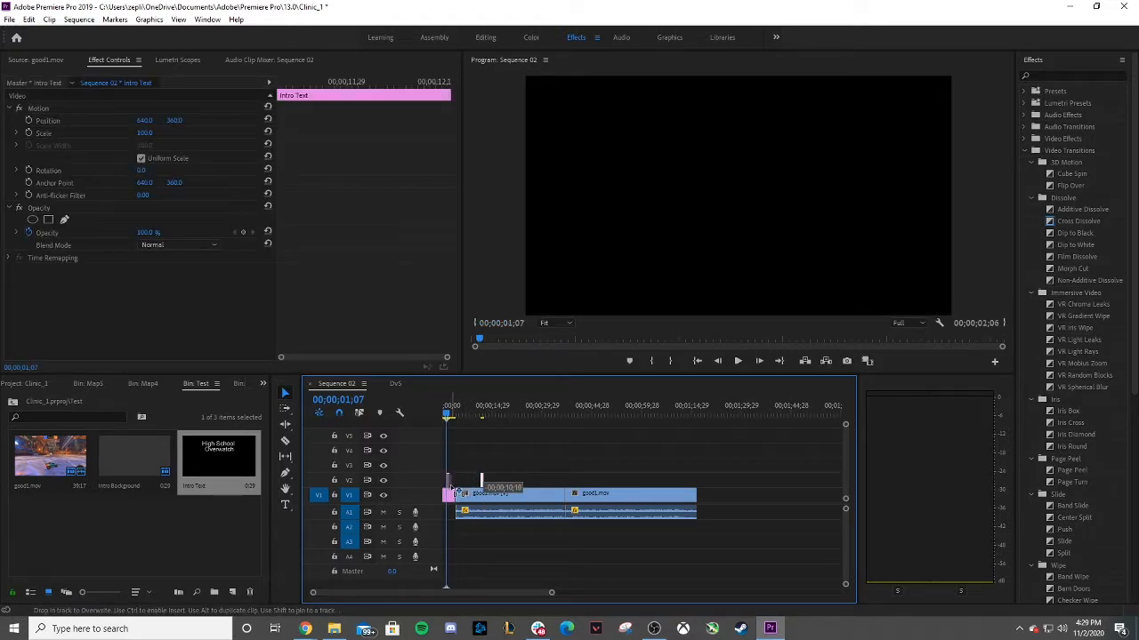
{"action": "left_click_drag", "start_coordinate": [552, 594], "coordinate": [481, 594]}
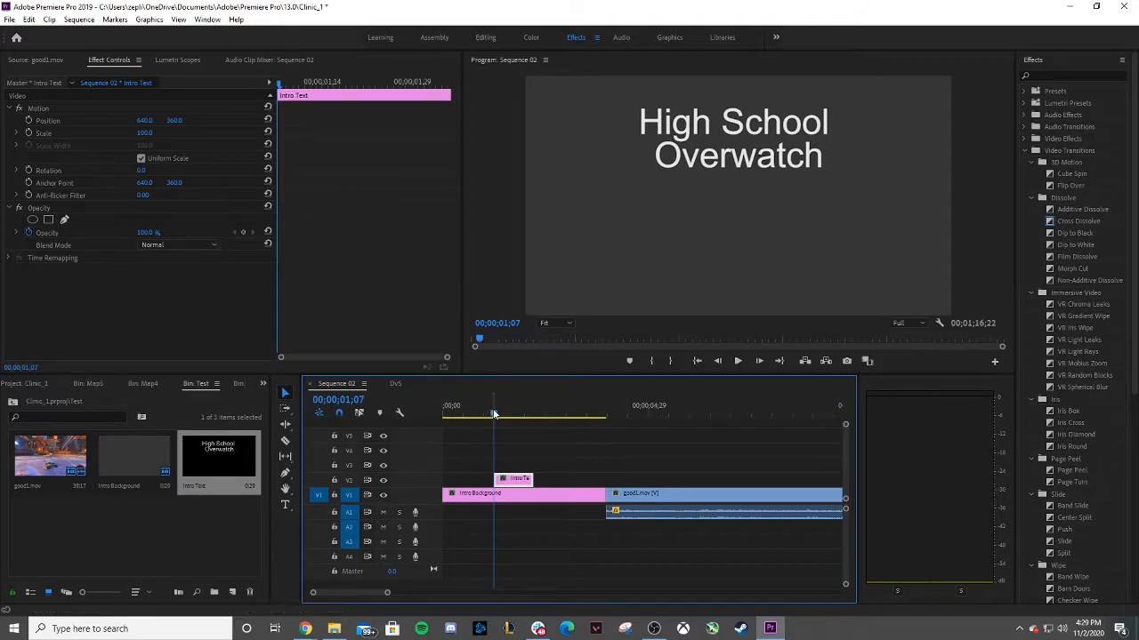
Extend the Intro Text clip on V2 so it ends where Intro Background ends, about four seconds in.
{"action": "left_click", "coordinate": [451, 415]}
{"action": "left_click", "coordinate": [738, 360]}
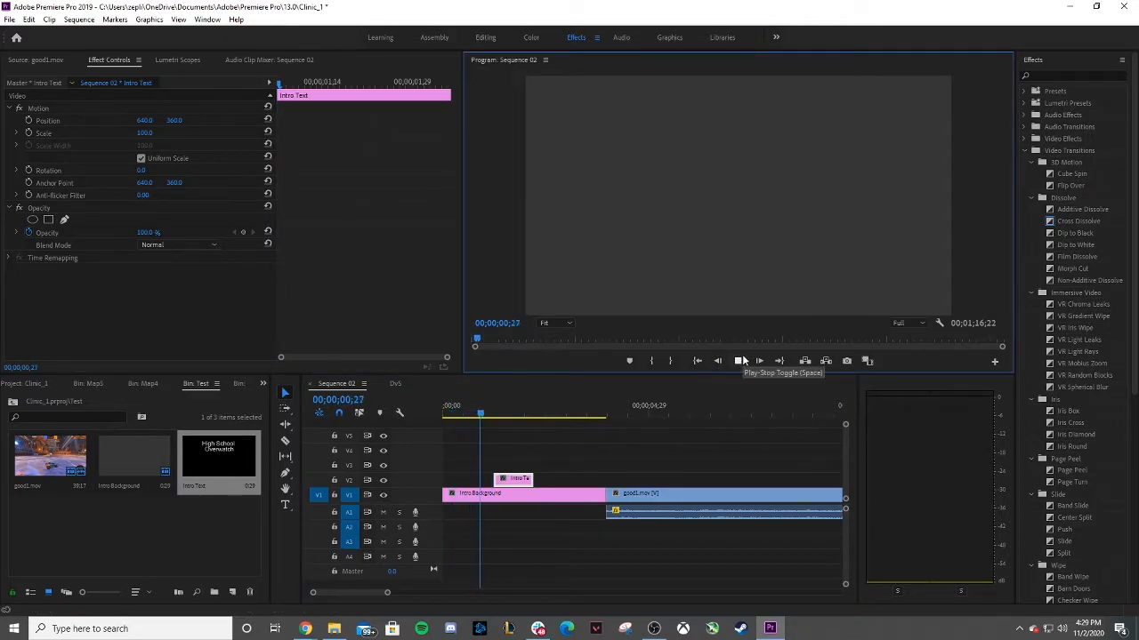
{"action": "left_click", "coordinate": [738, 360]}
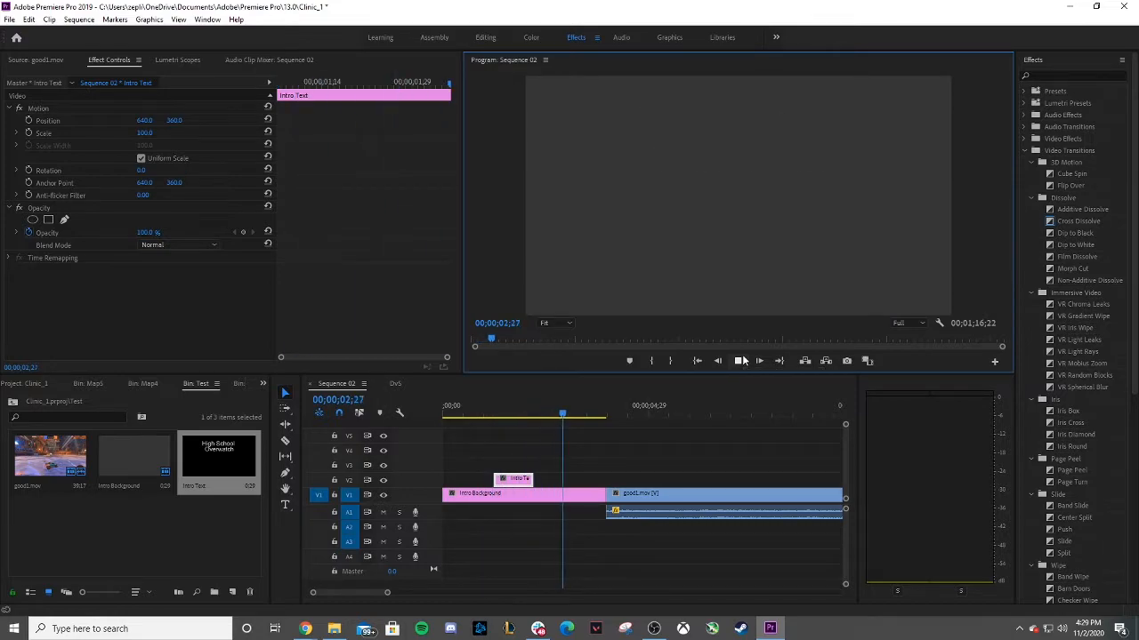
{"action": "left_click_drag", "start_coordinate": [532, 479], "coordinate": [604, 478]}
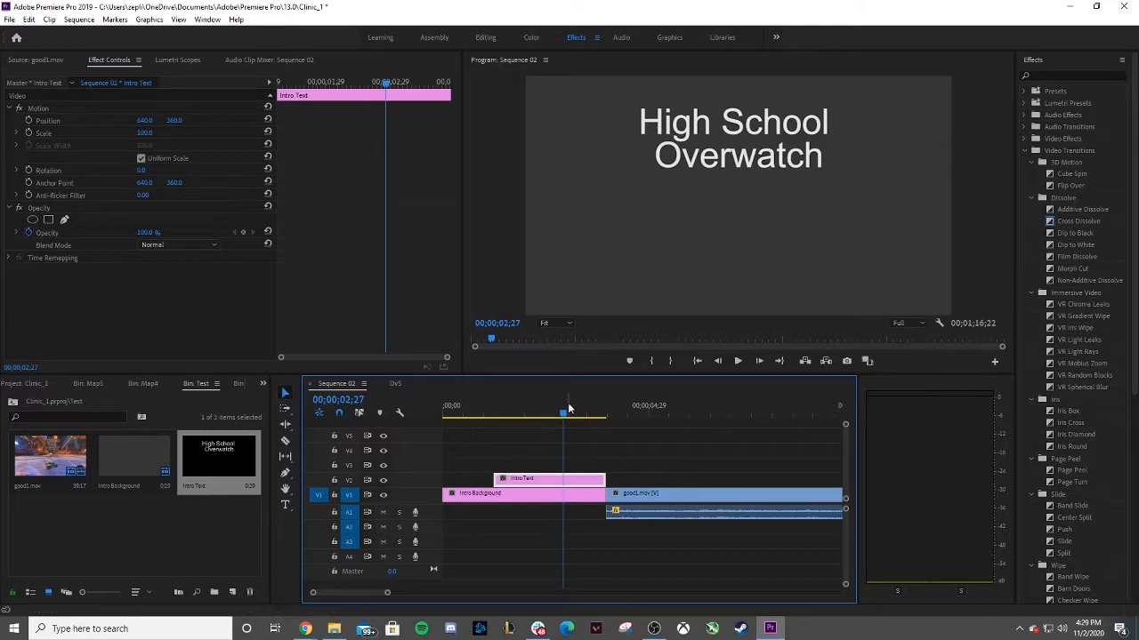
Apply the default transition to the start of the Intro Text clip.
{"action": "left_click_drag", "start_coordinate": [562, 412], "coordinate": [487, 414]}
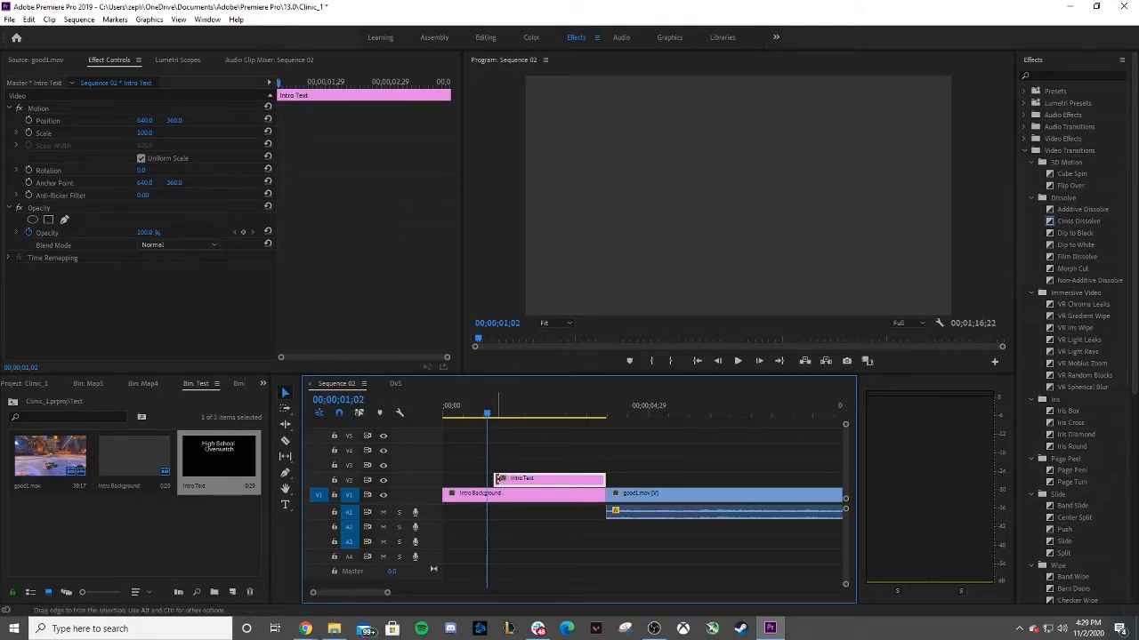
{"action": "left_click", "coordinate": [499, 479]}
{"action": "right_click", "coordinate": [499, 480]}
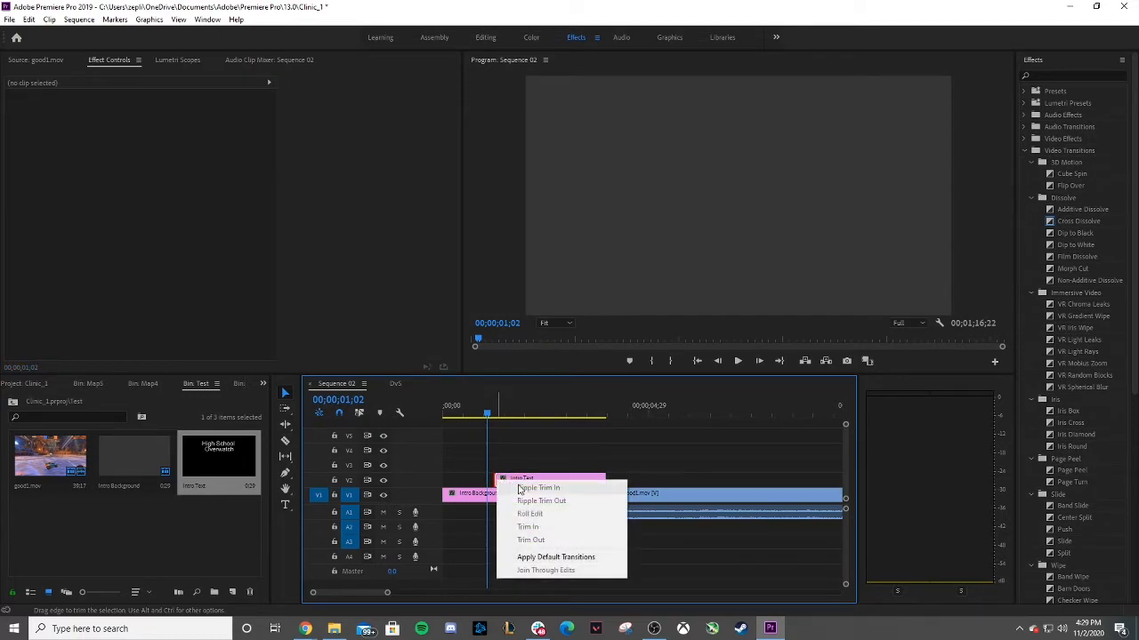
{"action": "left_click", "coordinate": [537, 489]}
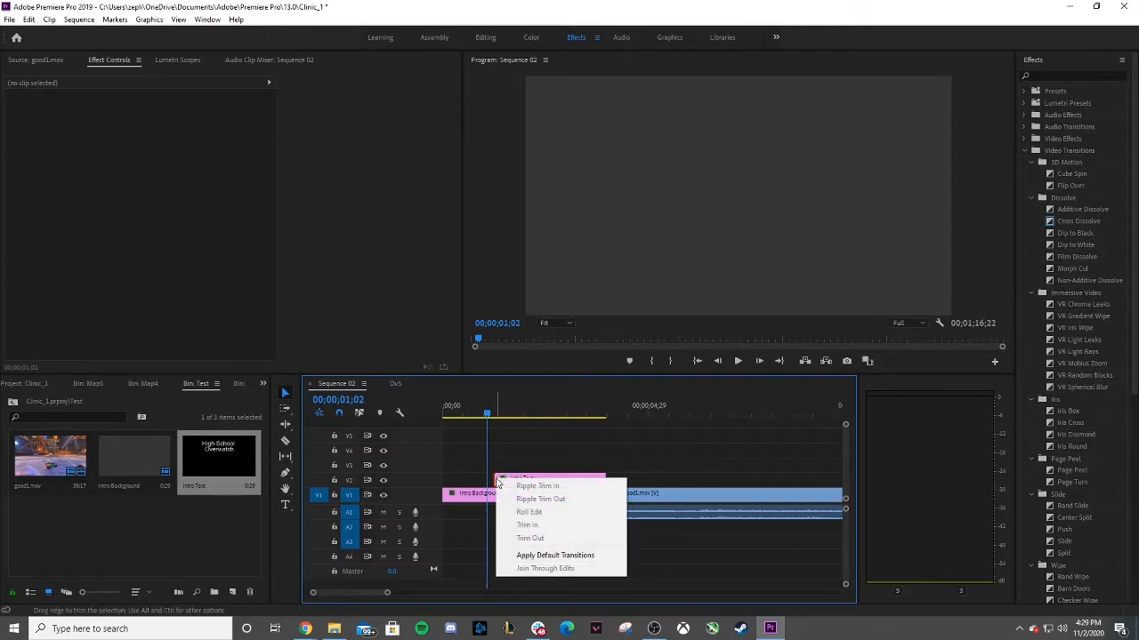
{"action": "left_click", "coordinate": [525, 554]}
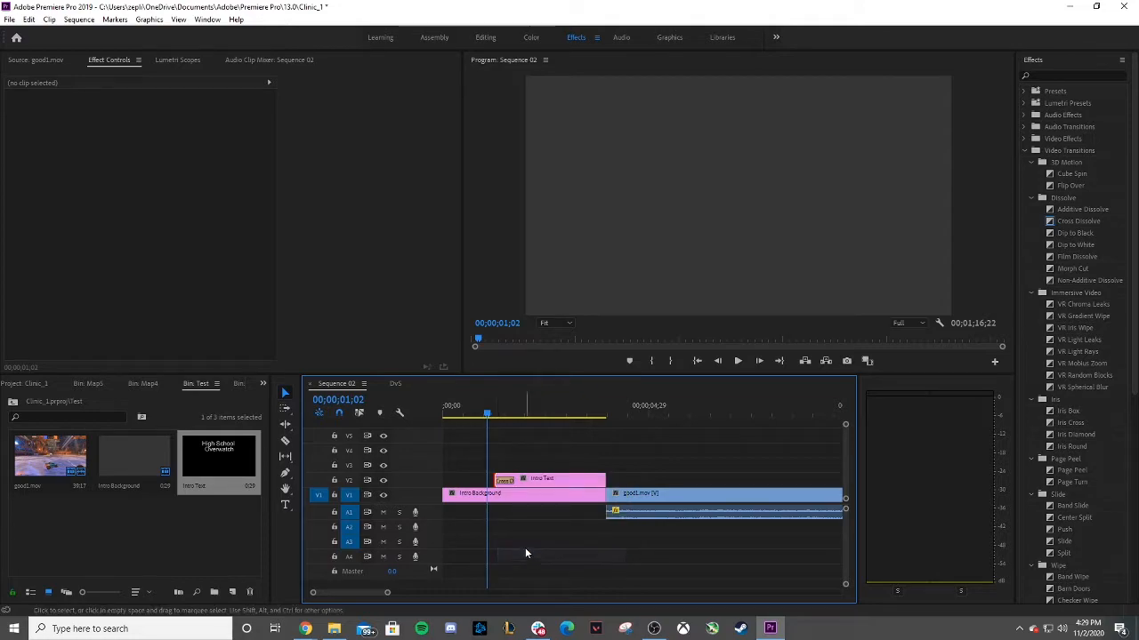
Play back the beginning of the sequence to check the title's fade-in.
{"action": "left_click", "coordinate": [737, 361]}
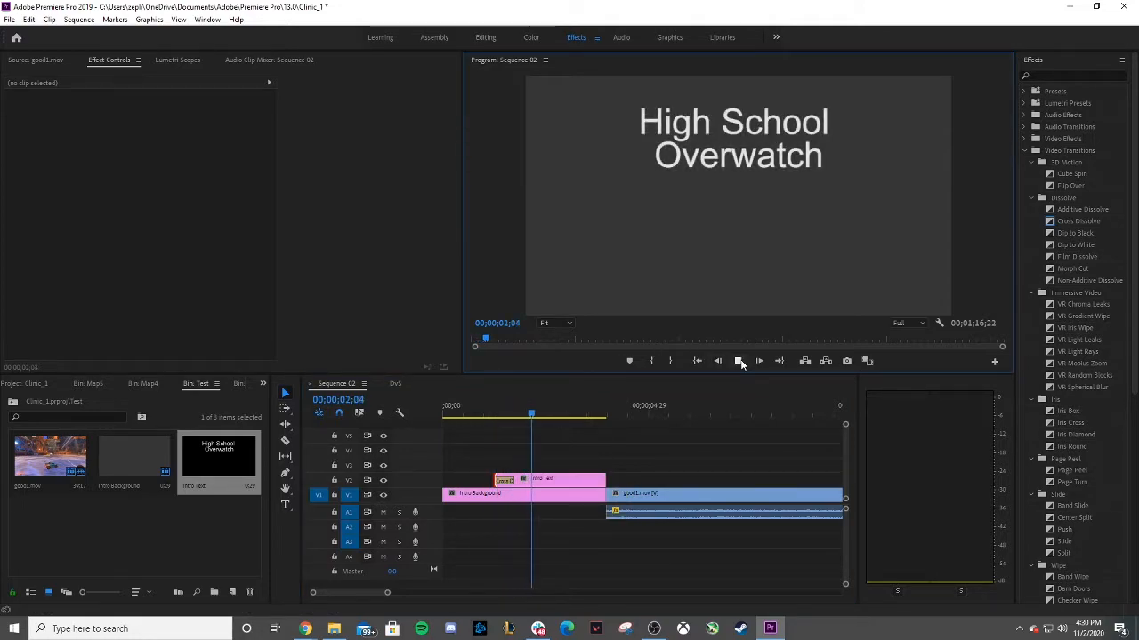
{"action": "left_click", "coordinate": [738, 361]}
{"action": "left_click_drag", "start_coordinate": [566, 413], "coordinate": [491, 412]}
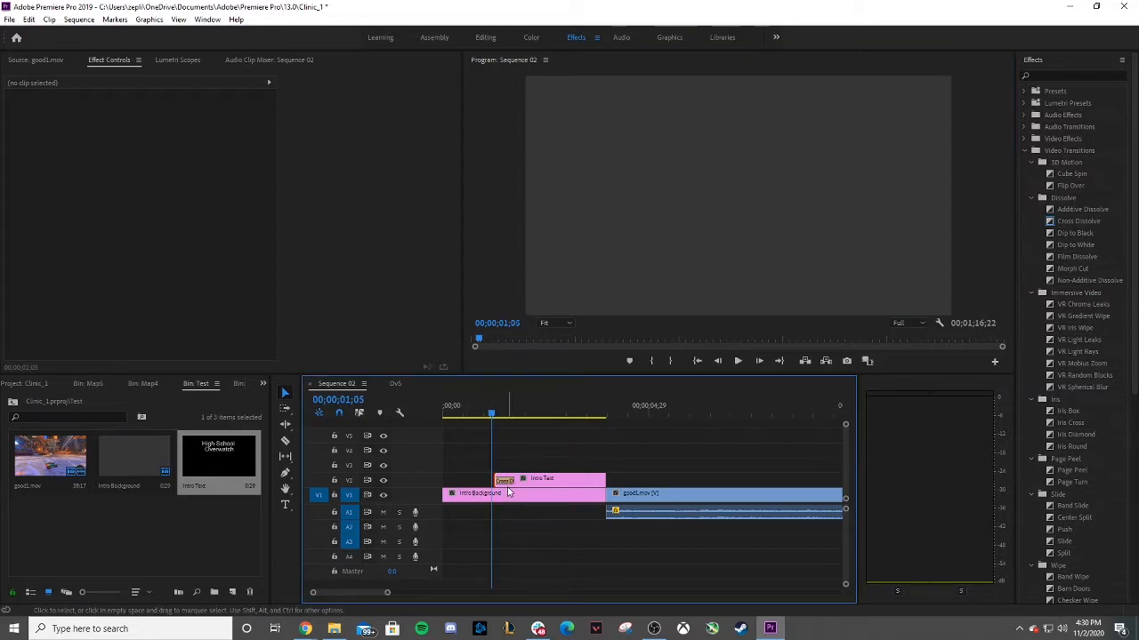
{"action": "left_click", "coordinate": [738, 362]}
{"action": "left_click", "coordinate": [739, 363]}
Set the opening Cross Dissolve's duration on Intro Text to 00;00;01;00 and preview it.
{"action": "left_click", "coordinate": [509, 481]}
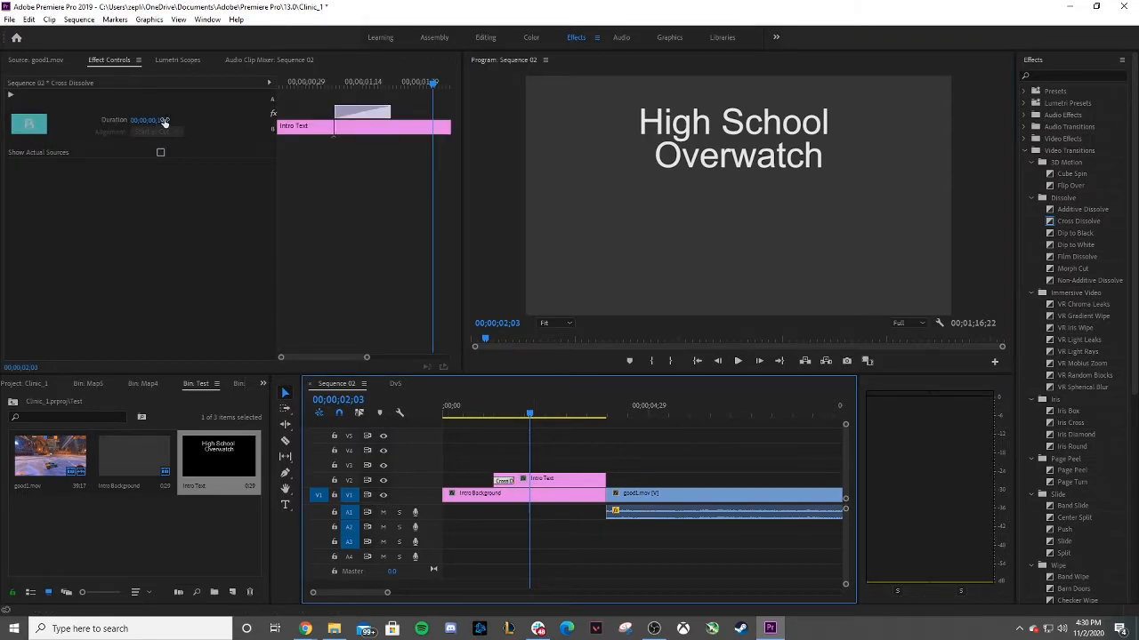
{"action": "left_click_drag", "start_coordinate": [147, 120], "coordinate": [162, 120]}
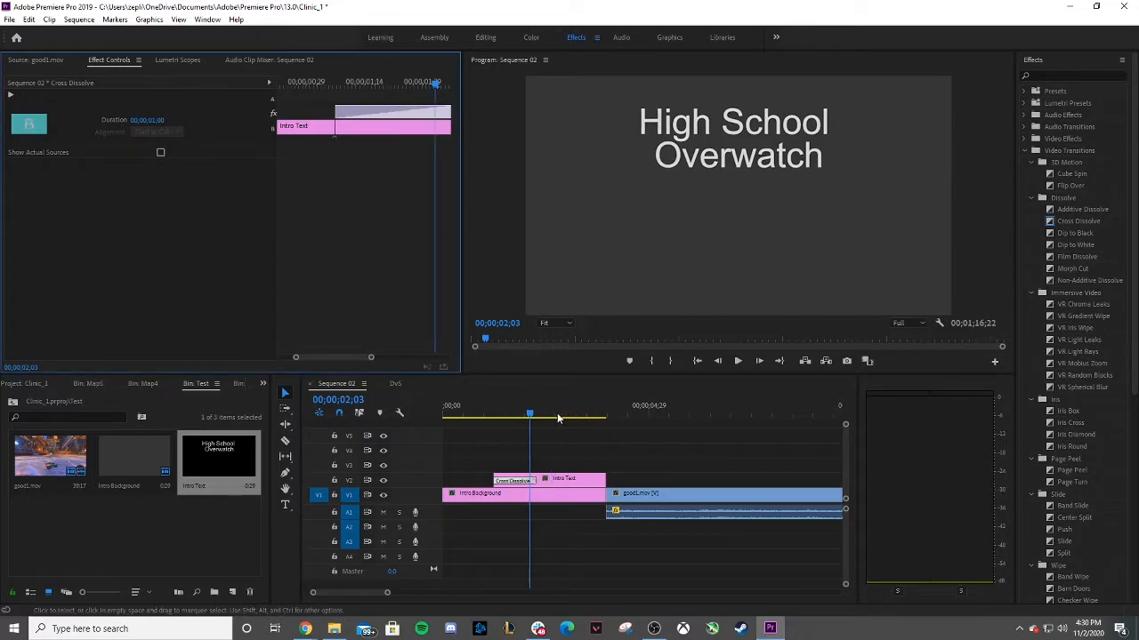
{"action": "left_click_drag", "start_coordinate": [530, 415], "coordinate": [475, 415]}
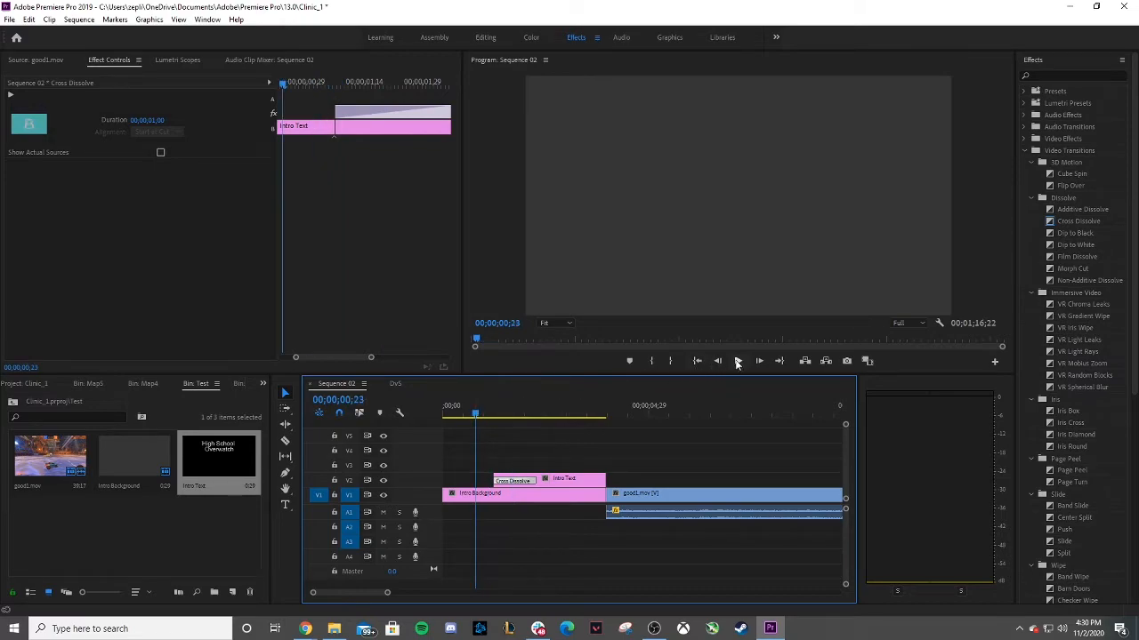
{"action": "left_click", "coordinate": [737, 362]}
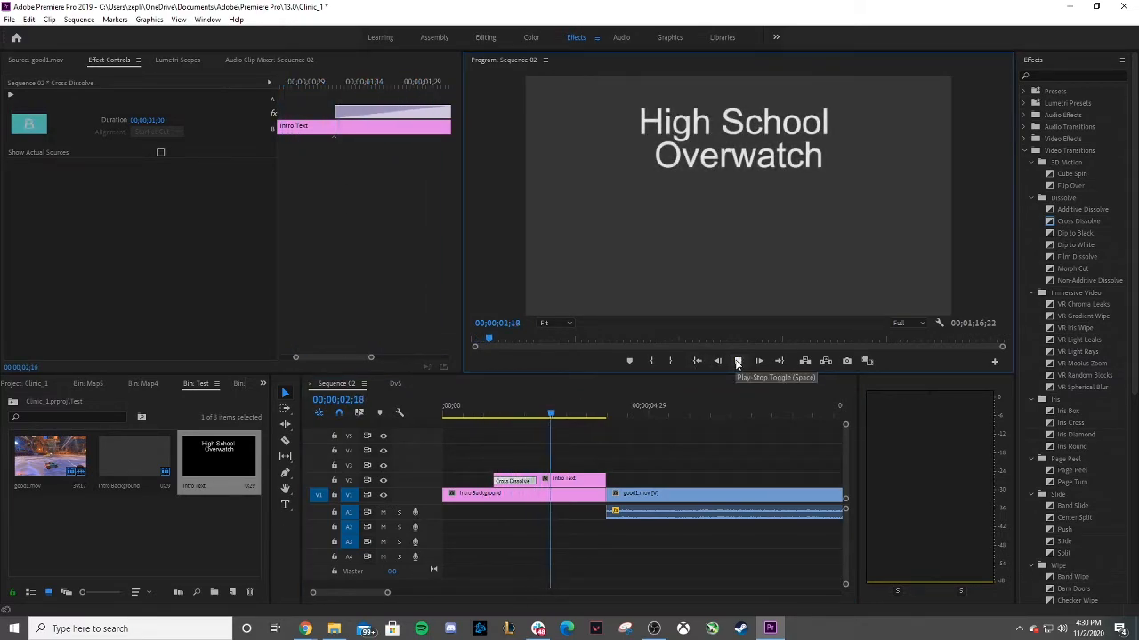
{"action": "left_click", "coordinate": [738, 362]}
Apply the default transition to the end of the Intro Text clip with a duration of 00;00;01;00.
{"action": "left_click", "coordinate": [711, 470]}
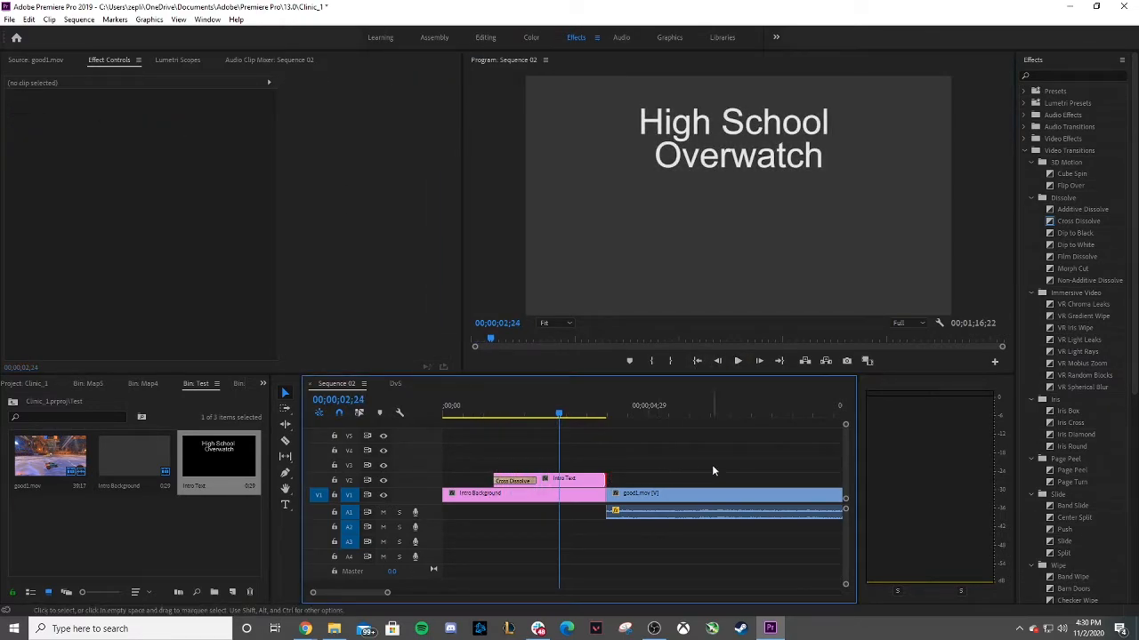
{"action": "right_click", "coordinate": [600, 479]}
{"action": "left_click", "coordinate": [638, 556]}
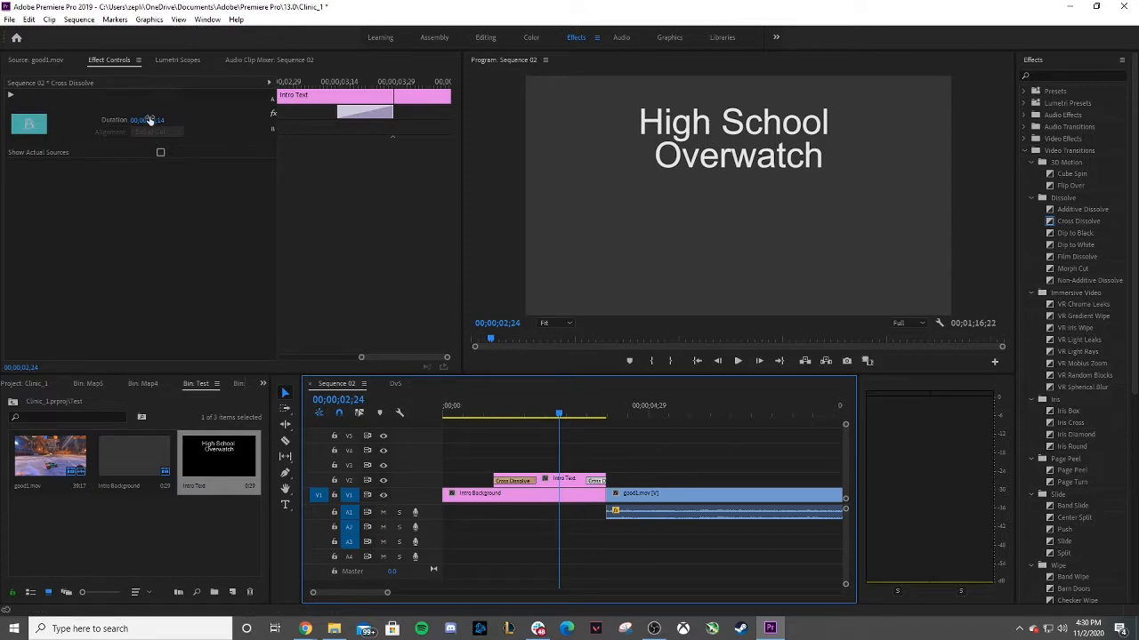
{"action": "left_click_drag", "start_coordinate": [149, 121], "coordinate": [152, 120]}
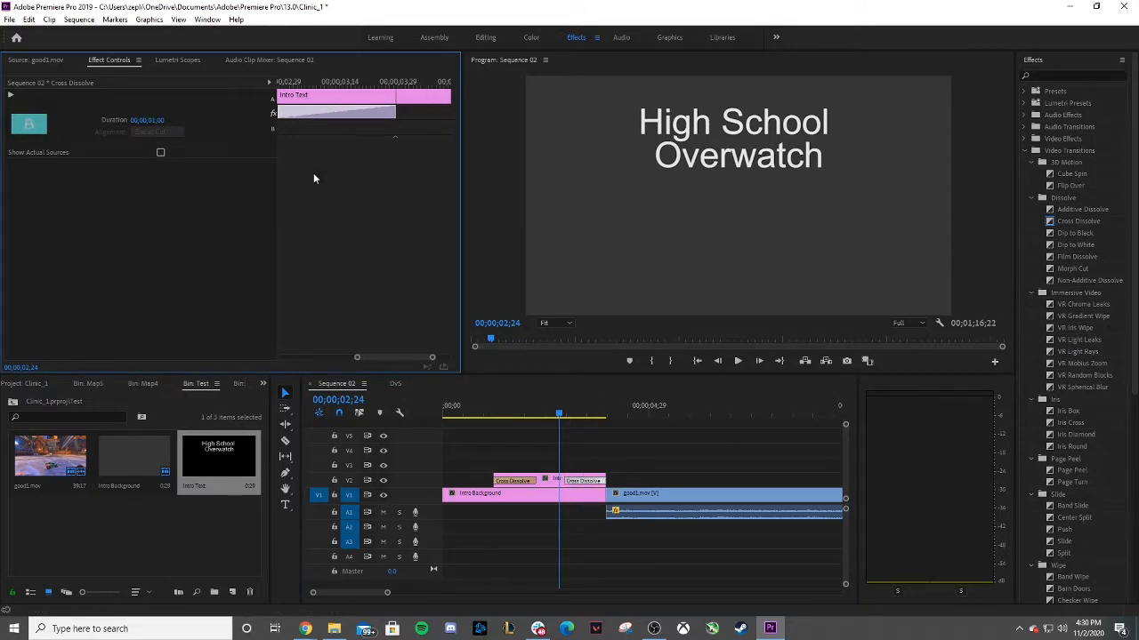
Apply the default transition to the cut between Intro Background and good1.mov.
{"action": "left_click_drag", "start_coordinate": [560, 415], "coordinate": [469, 416]}
{"action": "left_click", "coordinate": [738, 361]}
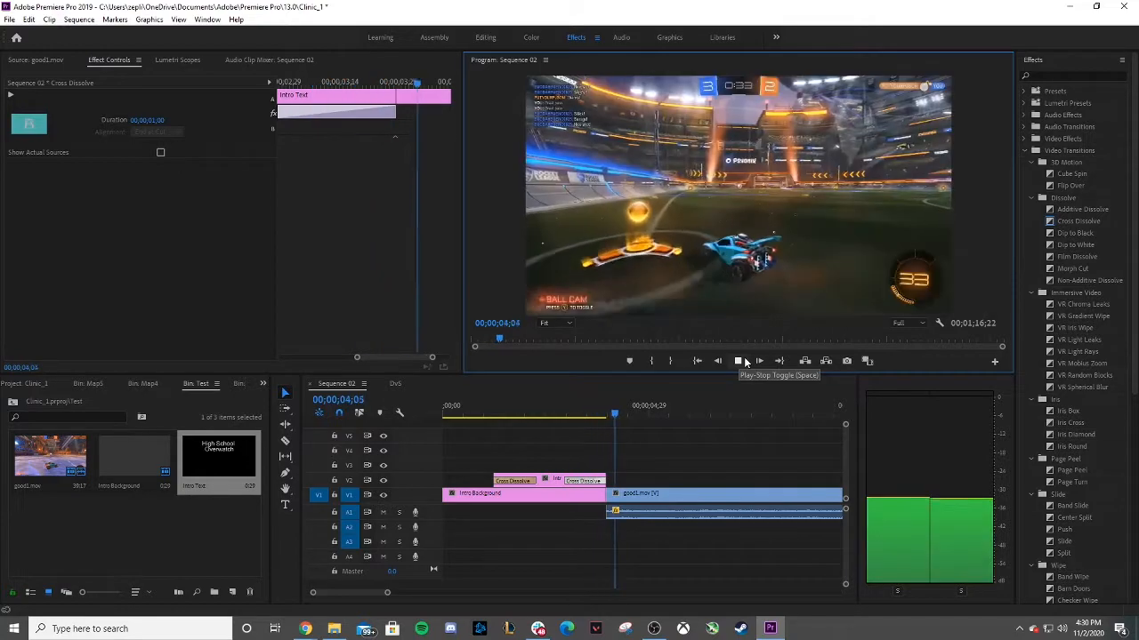
{"action": "left_click", "coordinate": [745, 362]}
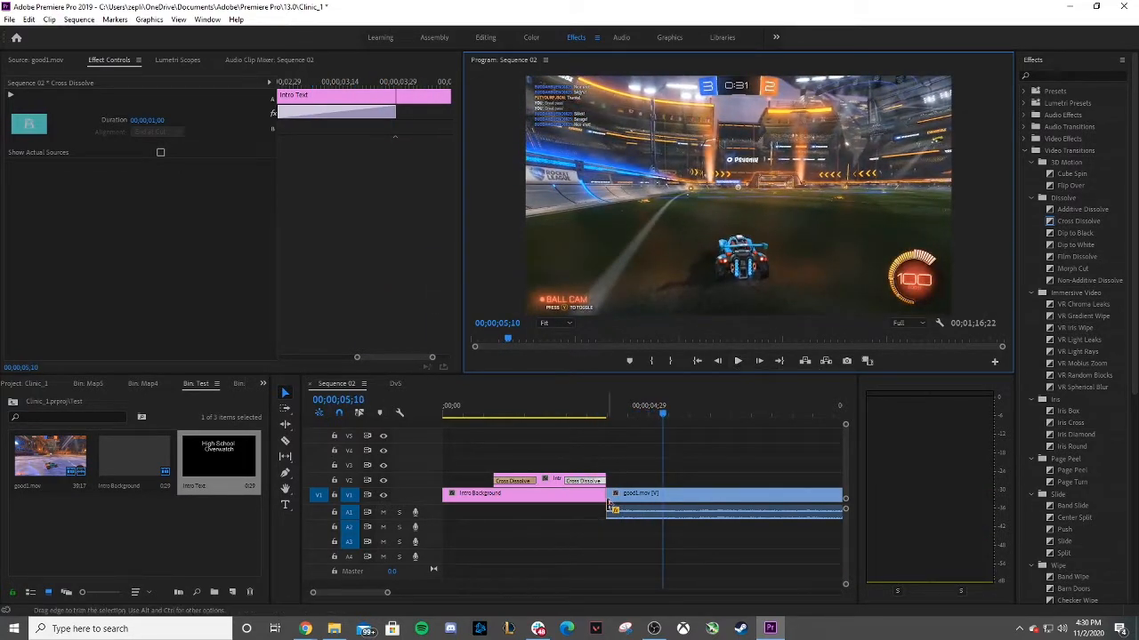
{"action": "left_click", "coordinate": [603, 495]}
{"action": "right_click", "coordinate": [603, 494]}
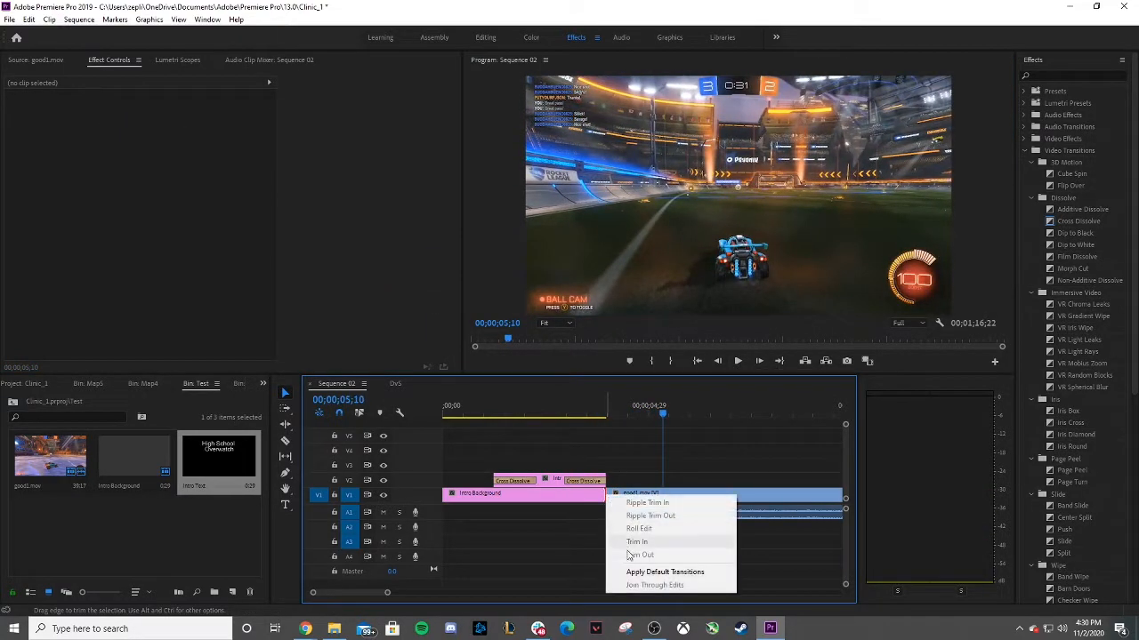
{"action": "left_click", "coordinate": [631, 574]}
Play back the intro and its transition into the good1.mov clip from the start.
{"action": "left_click_drag", "start_coordinate": [663, 415], "coordinate": [582, 416]}
{"action": "left_click", "coordinate": [736, 361]}
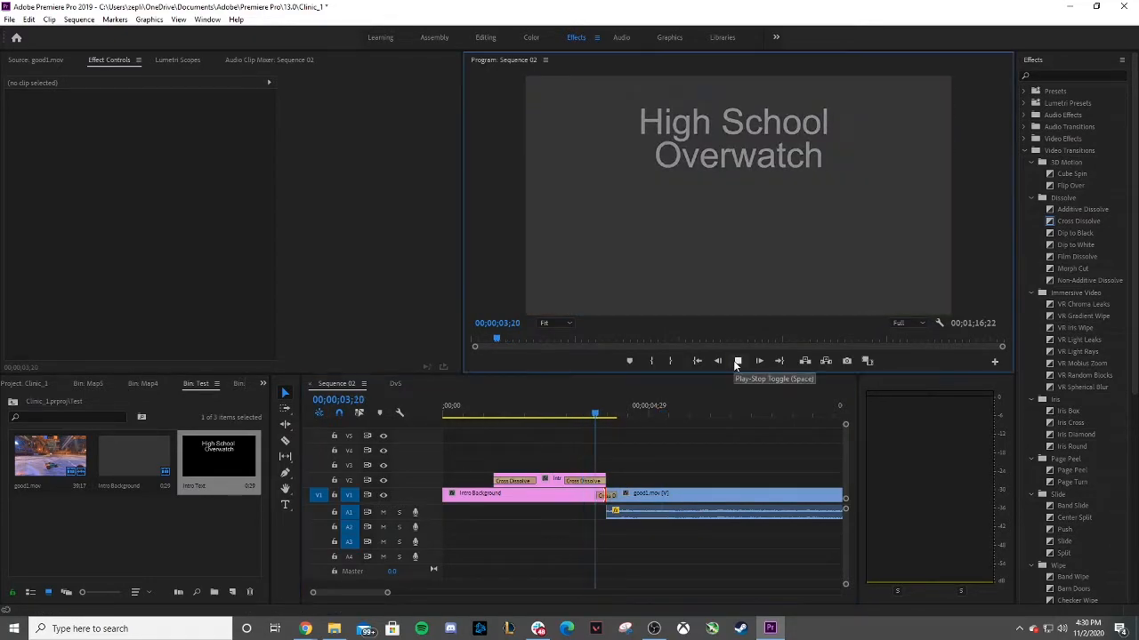
{"action": "left_click", "coordinate": [738, 361]}
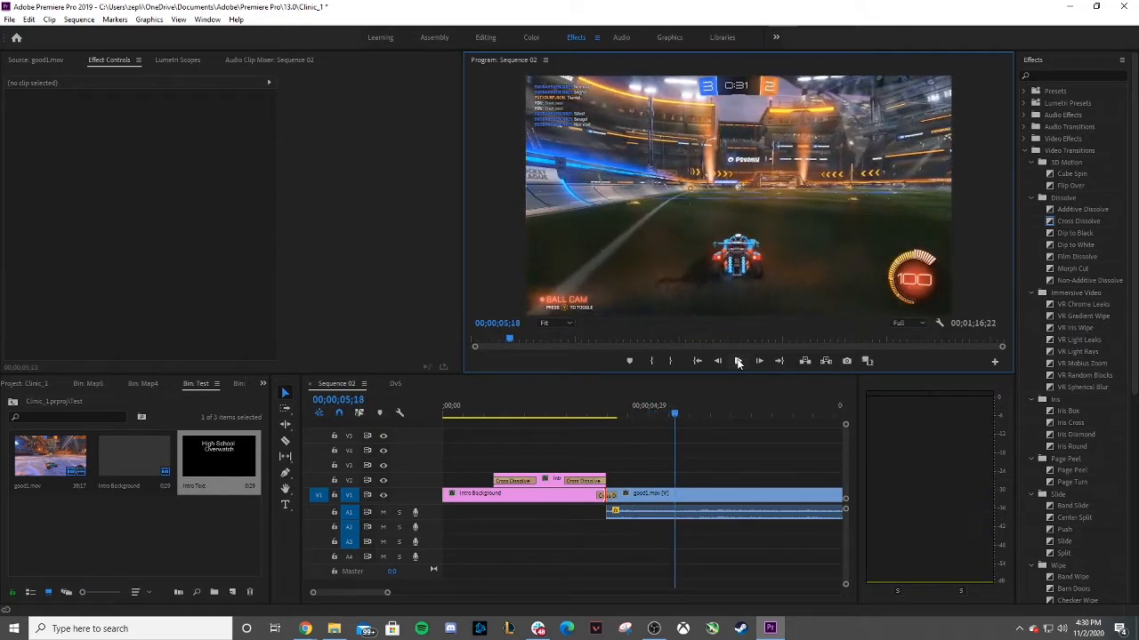
{"action": "left_click_drag", "start_coordinate": [674, 415], "coordinate": [406, 390]}
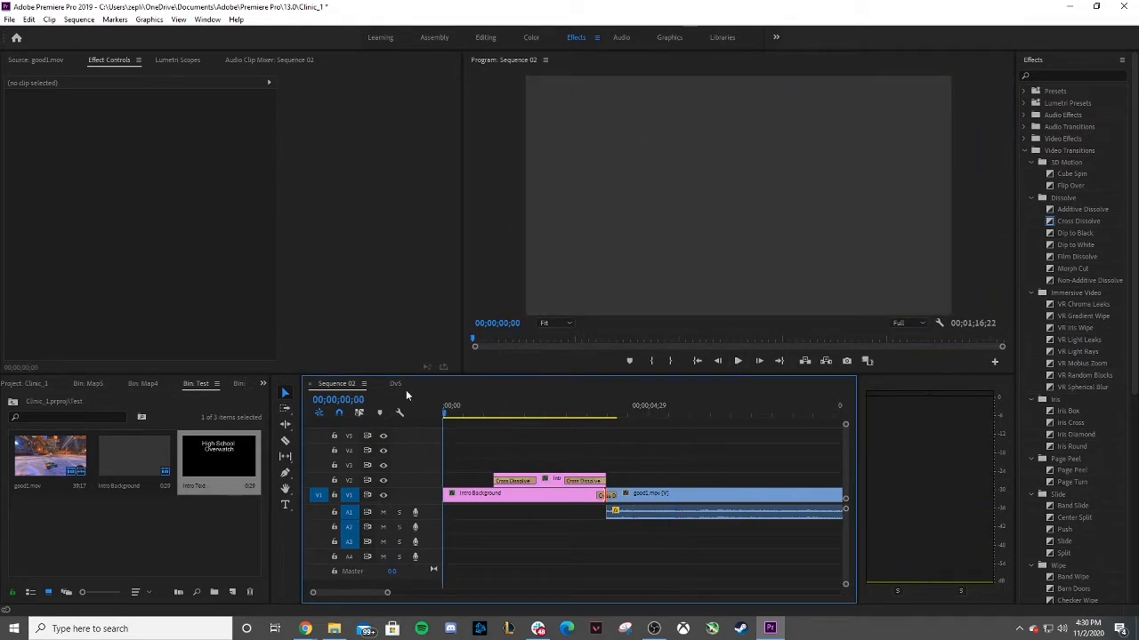
{"action": "left_click", "coordinate": [737, 361]}
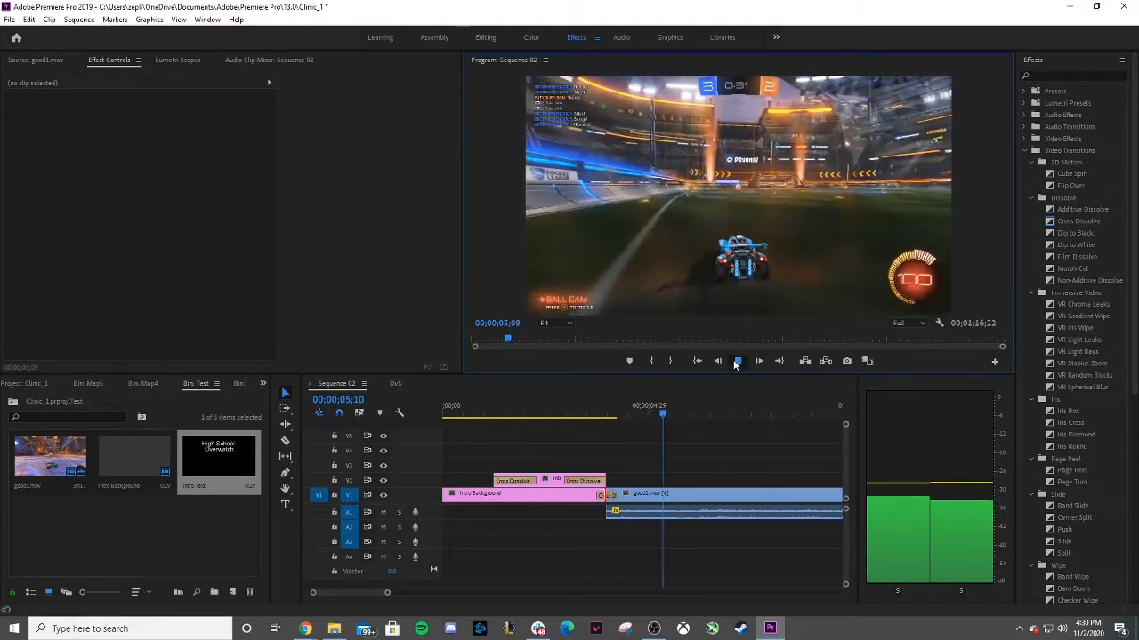
{"action": "left_click", "coordinate": [737, 362]}
Open the DvS sequence from the project and scrub through its opening.
{"action": "left_click", "coordinate": [12, 401]}
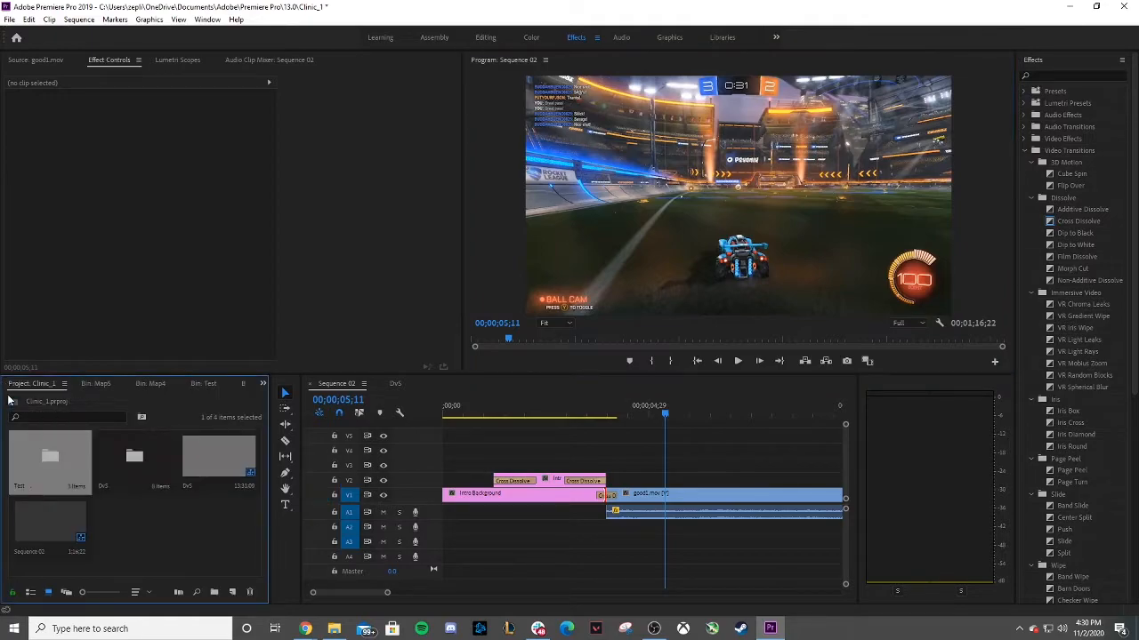
{"action": "double_click", "coordinate": [212, 454]}
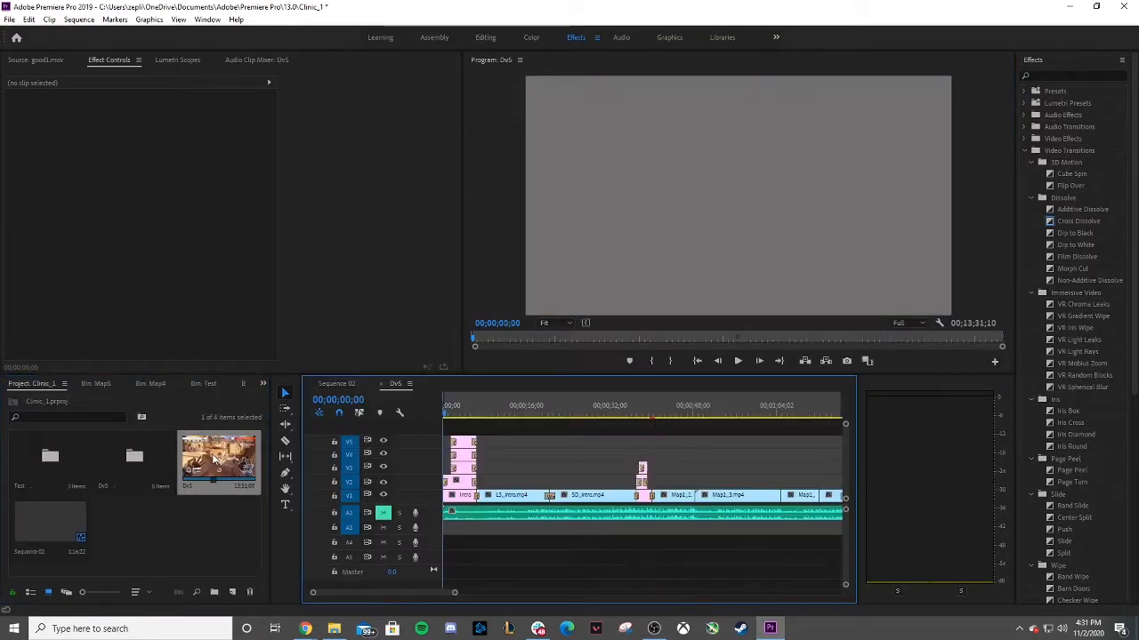
{"action": "left_click", "coordinate": [459, 413]}
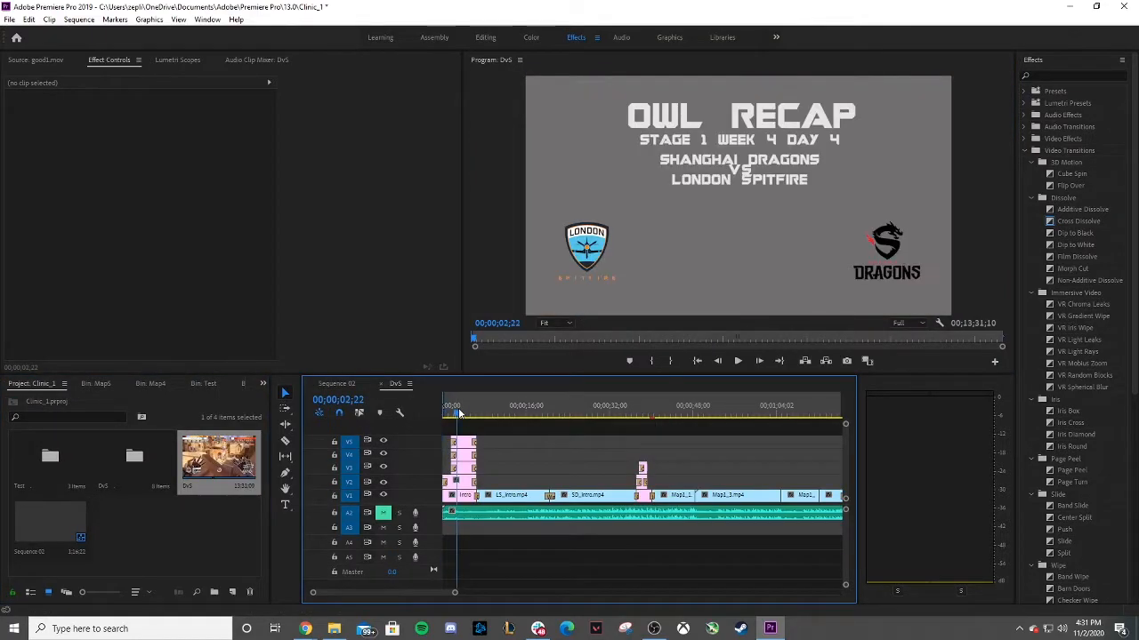
{"action": "mouse_move", "coordinate": [458, 415]}
{"action": "left_mouse_down"}
{"action": "mouse_move", "coordinate": [476, 415]}
{"action": "mouse_move", "coordinate": [465, 415]}
{"action": "left_mouse_up"}
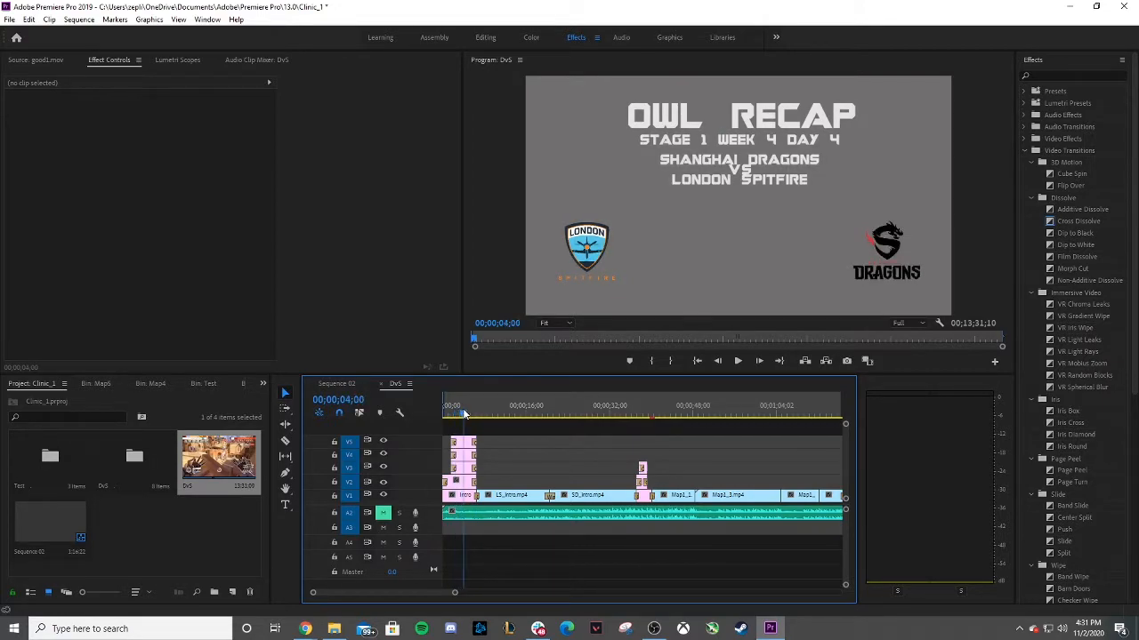
Select the team logo clips in the DvS sequence to examine their motion settings.
{"action": "left_click", "coordinate": [462, 447]}
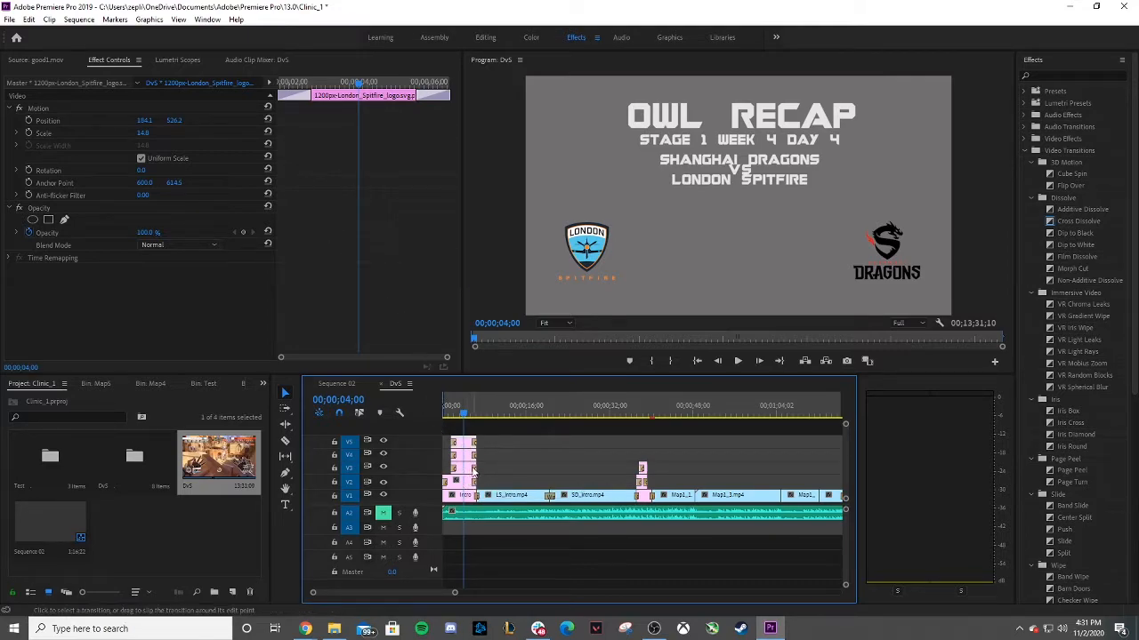
{"action": "left_click", "coordinate": [461, 464]}
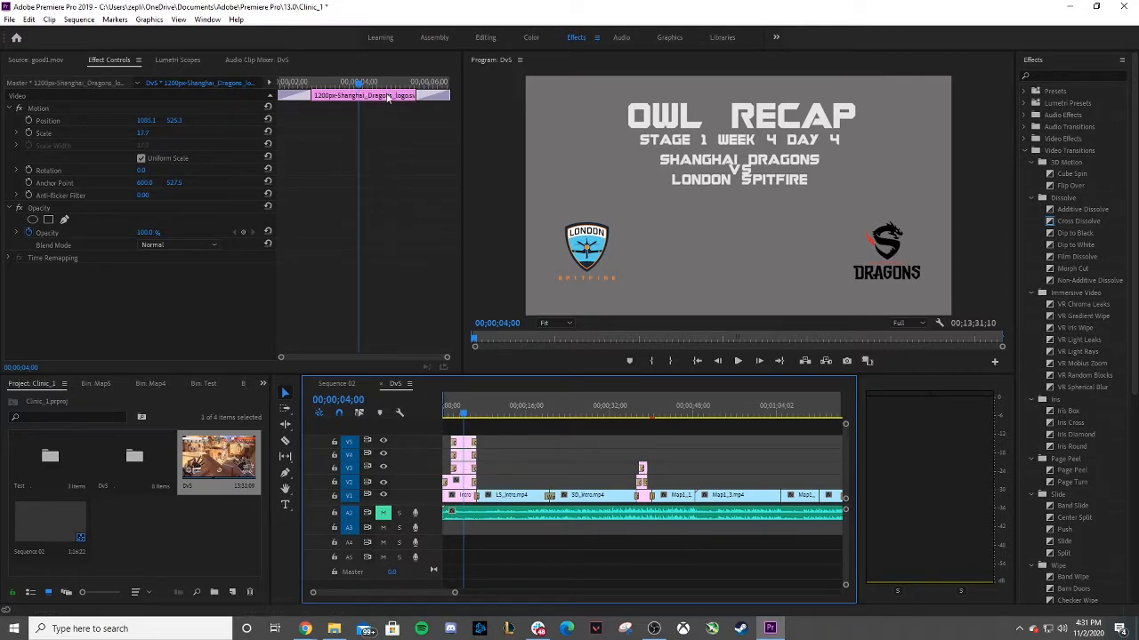
{"action": "left_click", "coordinate": [467, 441]}
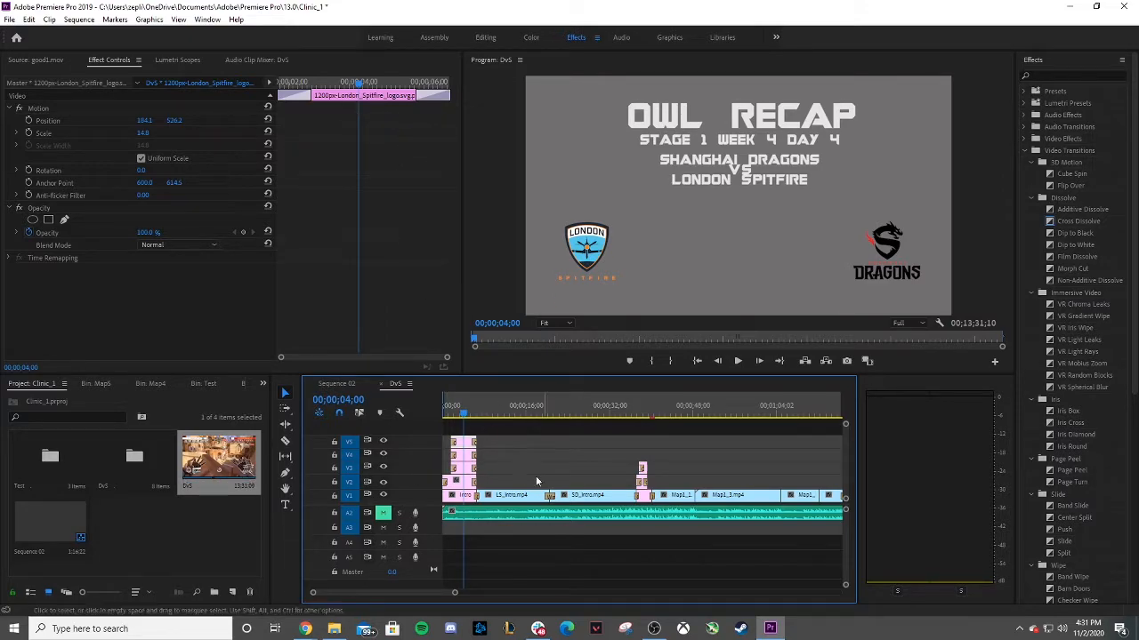
{"action": "right_click", "coordinate": [160, 537]}
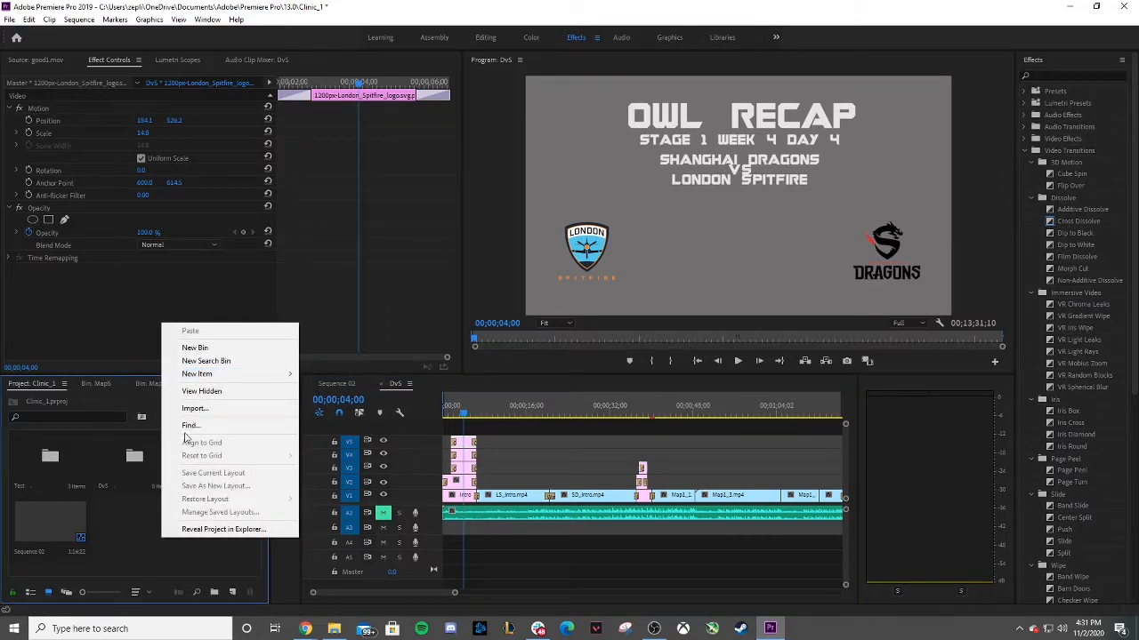
{"action": "left_click", "coordinate": [133, 543]}
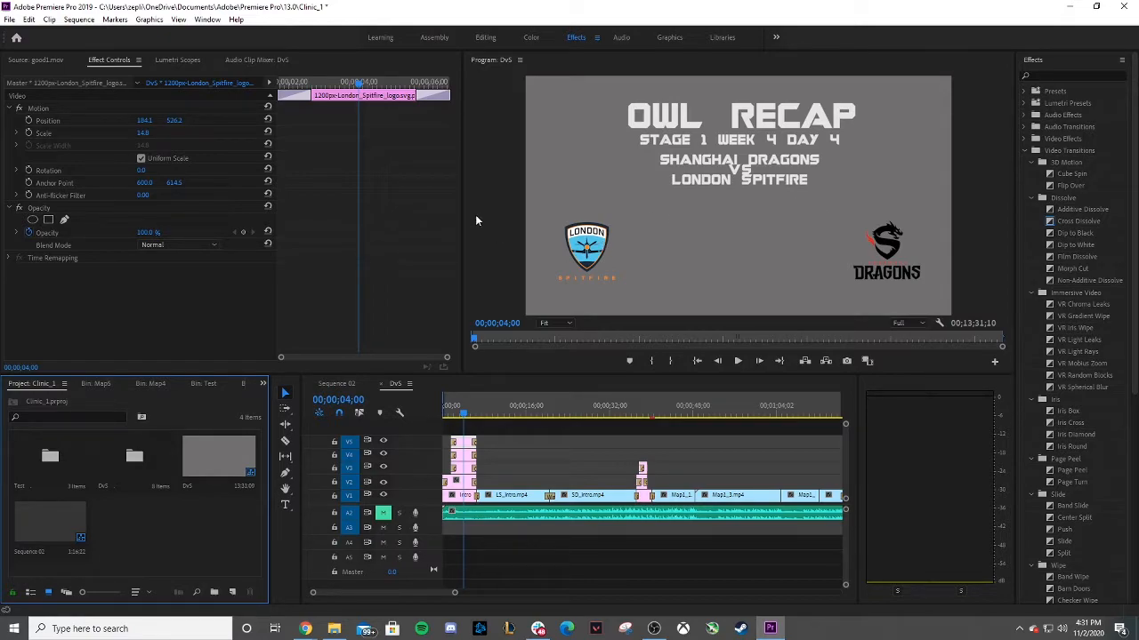
{"action": "left_click", "coordinate": [601, 252]}
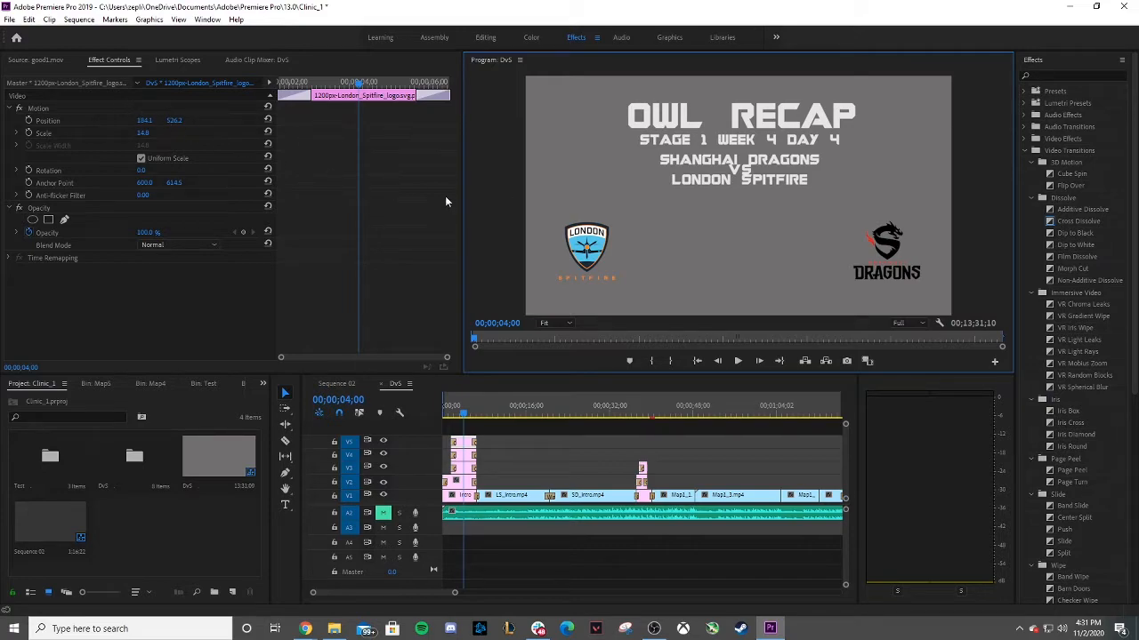
Try shifting the London Spitfire logo's horizontal position, and undo the change.
{"action": "left_click_drag", "start_coordinate": [146, 120], "coordinate": [184, 120]}
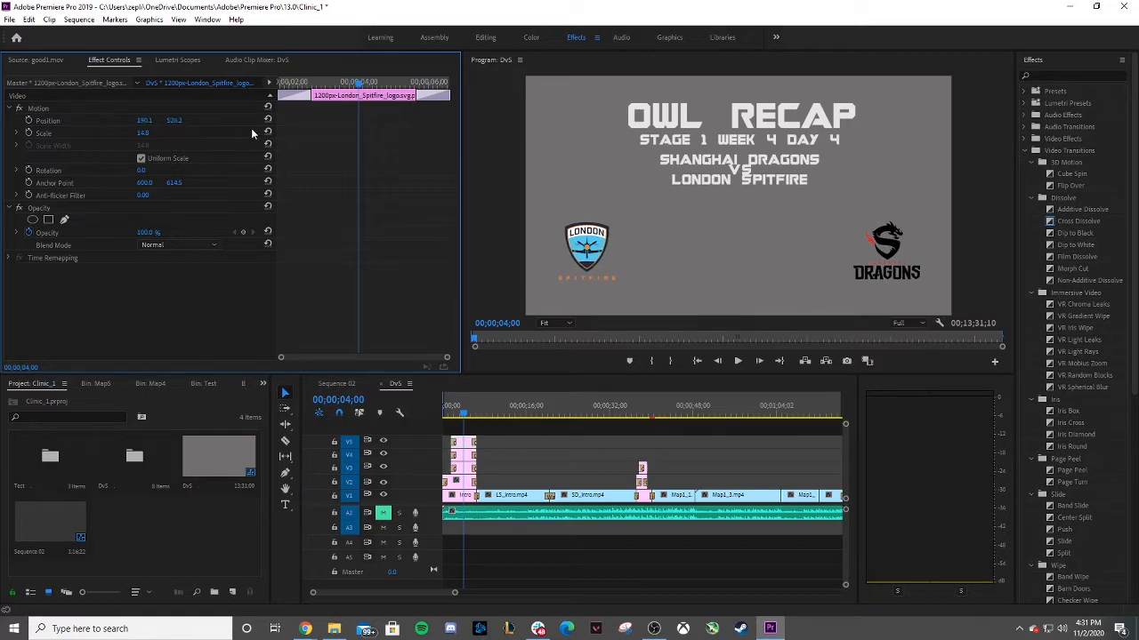
{"action": "left_click_drag", "start_coordinate": [174, 121], "coordinate": [135, 132]}
{"action": "key", "text": "ctrl+z"}
{"action": "left_click", "coordinate": [452, 416]}
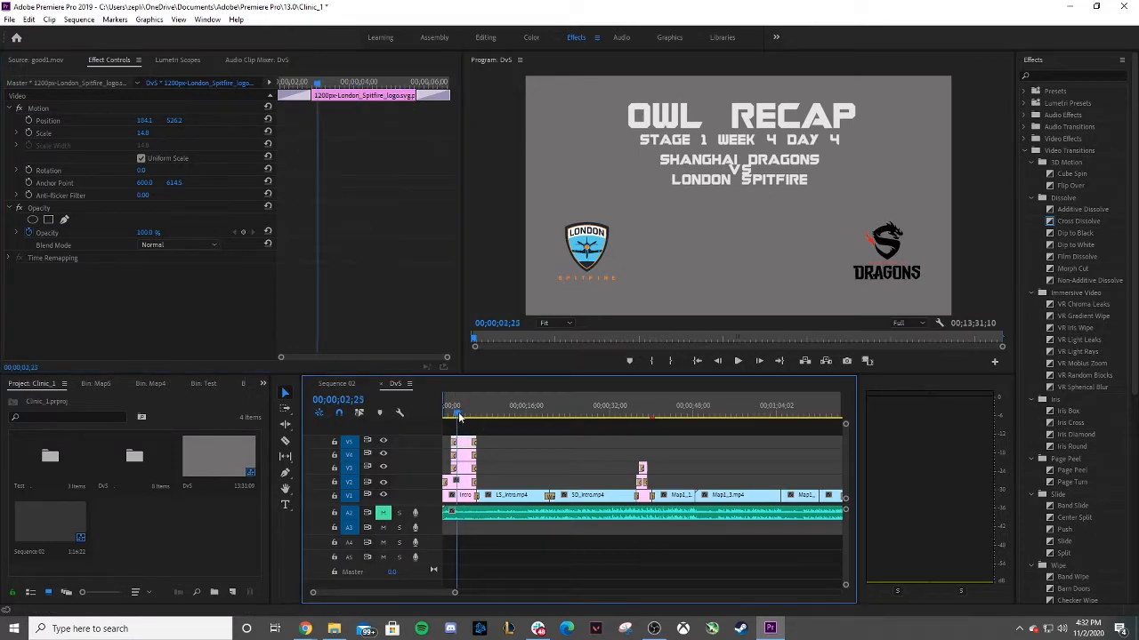
Select the cross dissolve on the London Spitfire logo clip in the DvS sequence and delete it.
{"action": "mouse_move", "coordinate": [452, 416]}
{"action": "left_mouse_down"}
{"action": "mouse_move", "coordinate": [467, 414]}
{"action": "mouse_move", "coordinate": [452, 415]}
{"action": "mouse_move", "coordinate": [464, 399]}
{"action": "mouse_move", "coordinate": [456, 405]}
{"action": "left_mouse_up"}
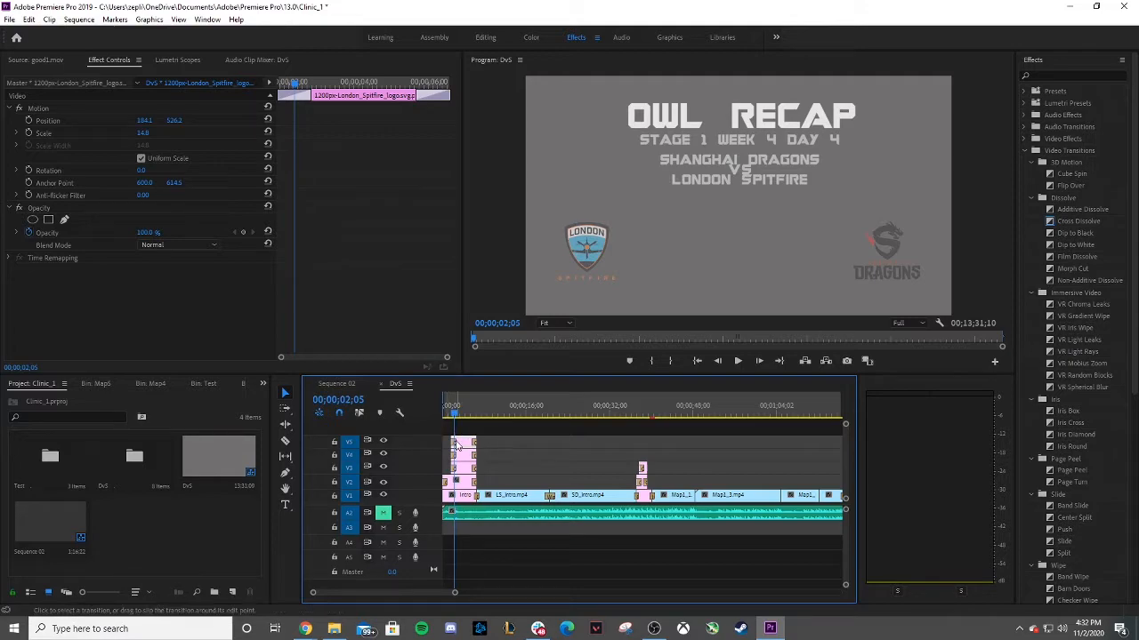
{"action": "left_click", "coordinate": [456, 445]}
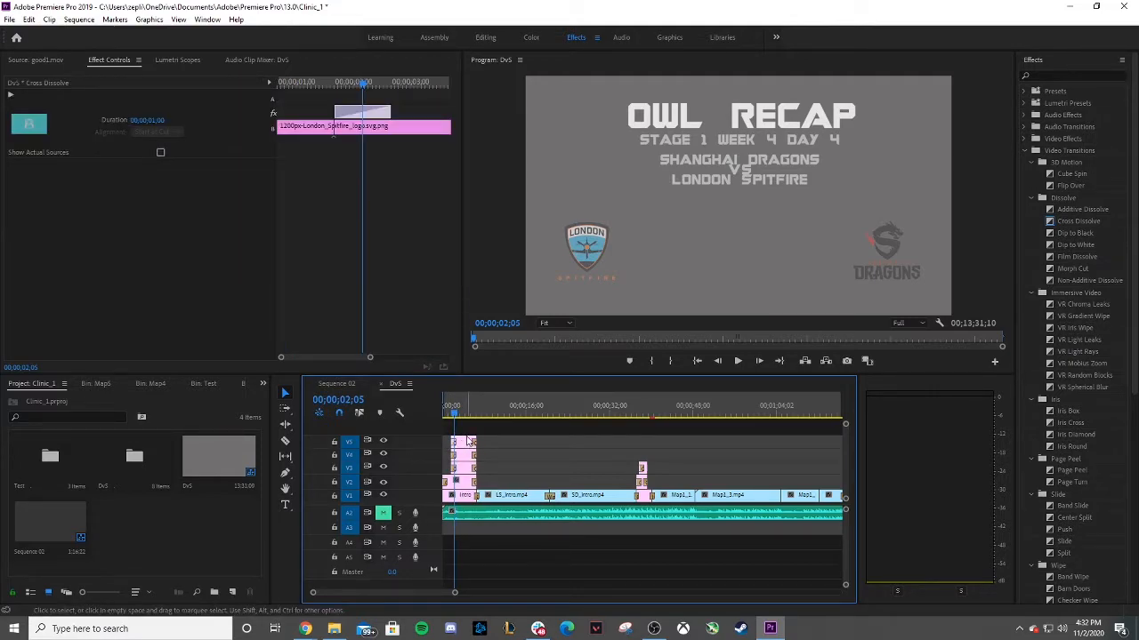
{"action": "left_click", "coordinate": [472, 443]}
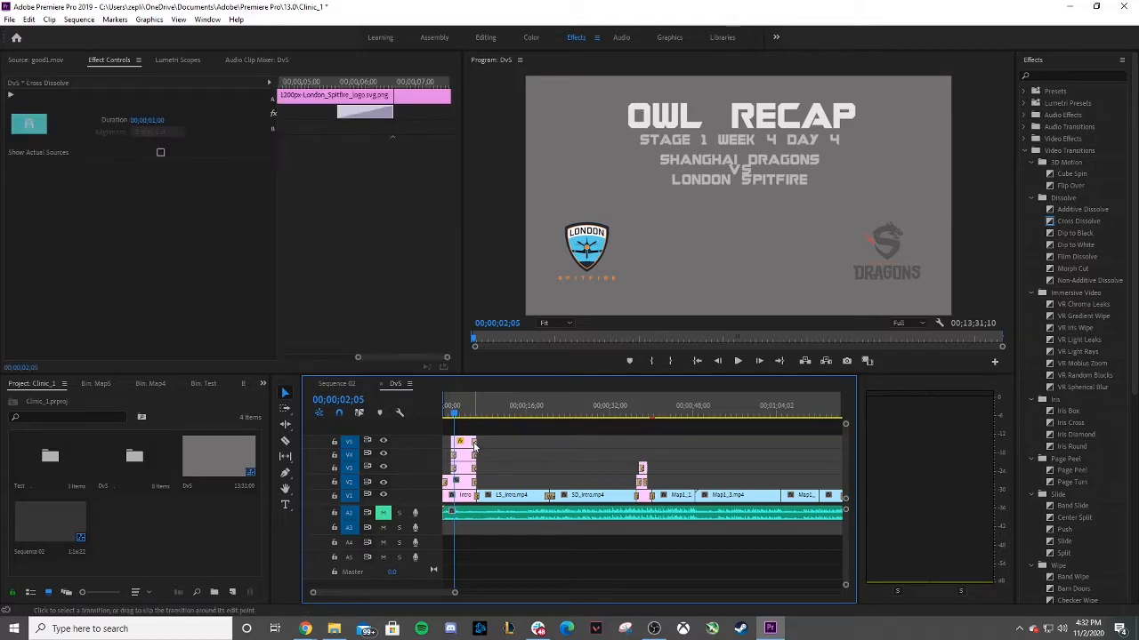
{"action": "key", "text": "Delete"}
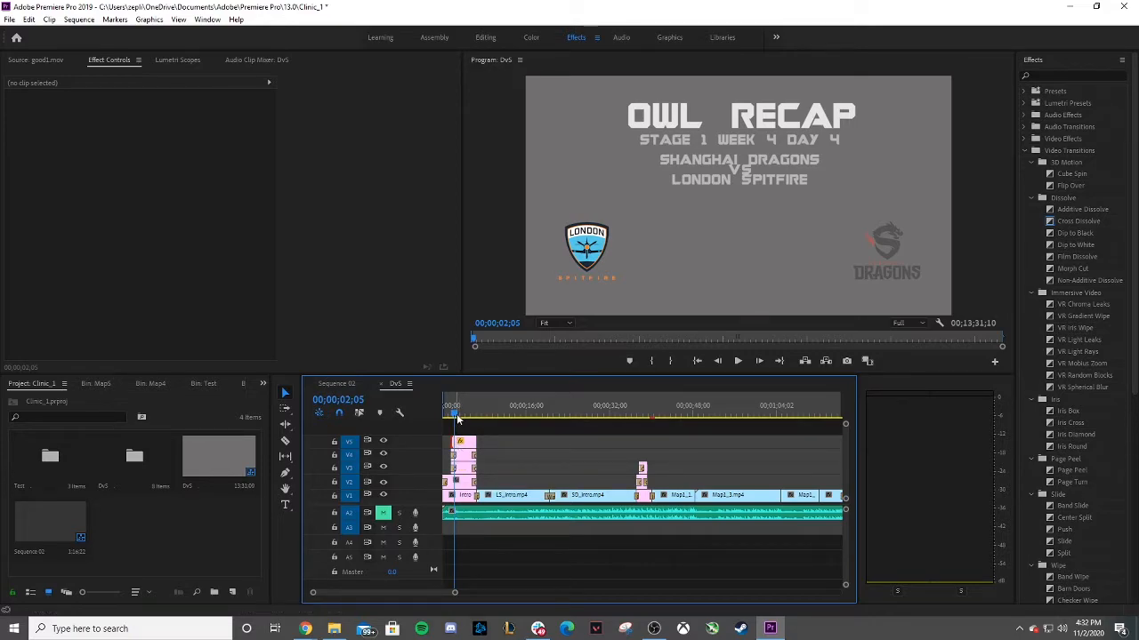
Enable scale animation on the London Spitfire logo clip and play the zoomed-in intro.
{"action": "left_click_drag", "start_coordinate": [453, 416], "coordinate": [450, 418]}
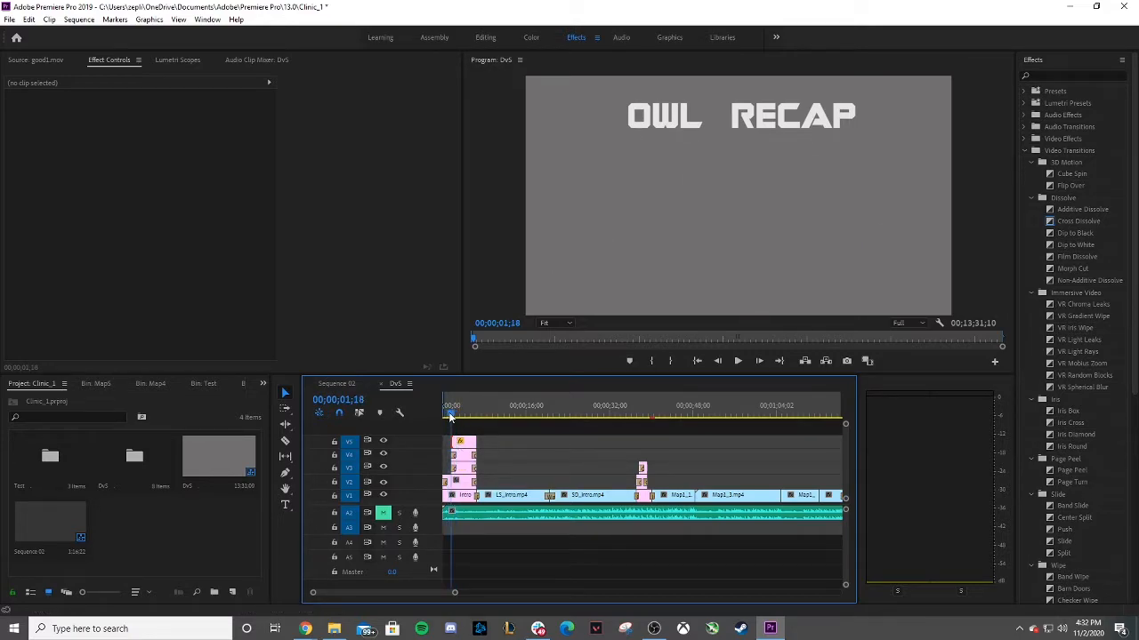
{"action": "left_click", "coordinate": [462, 443]}
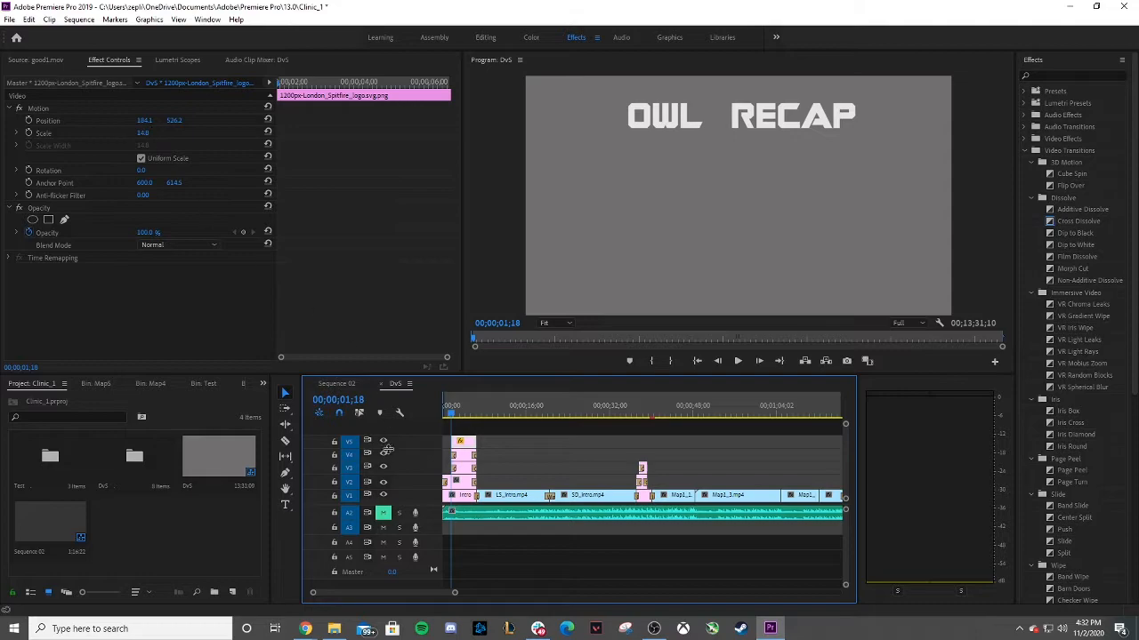
{"action": "left_click", "coordinate": [30, 133]}
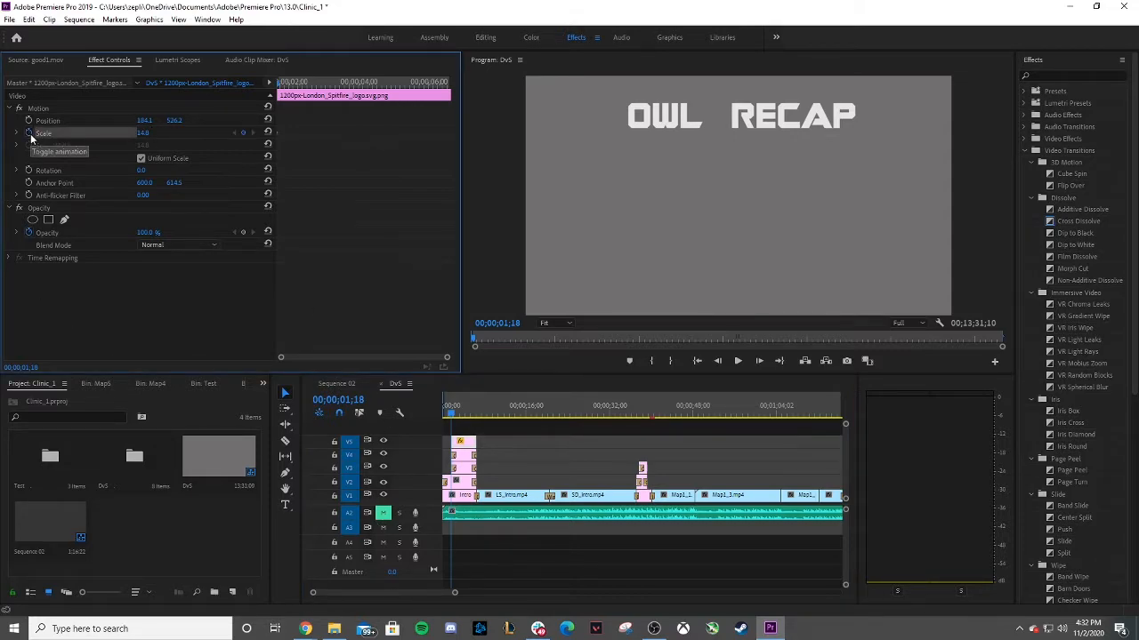
{"action": "left_click_drag", "start_coordinate": [454, 592], "coordinate": [330, 592]}
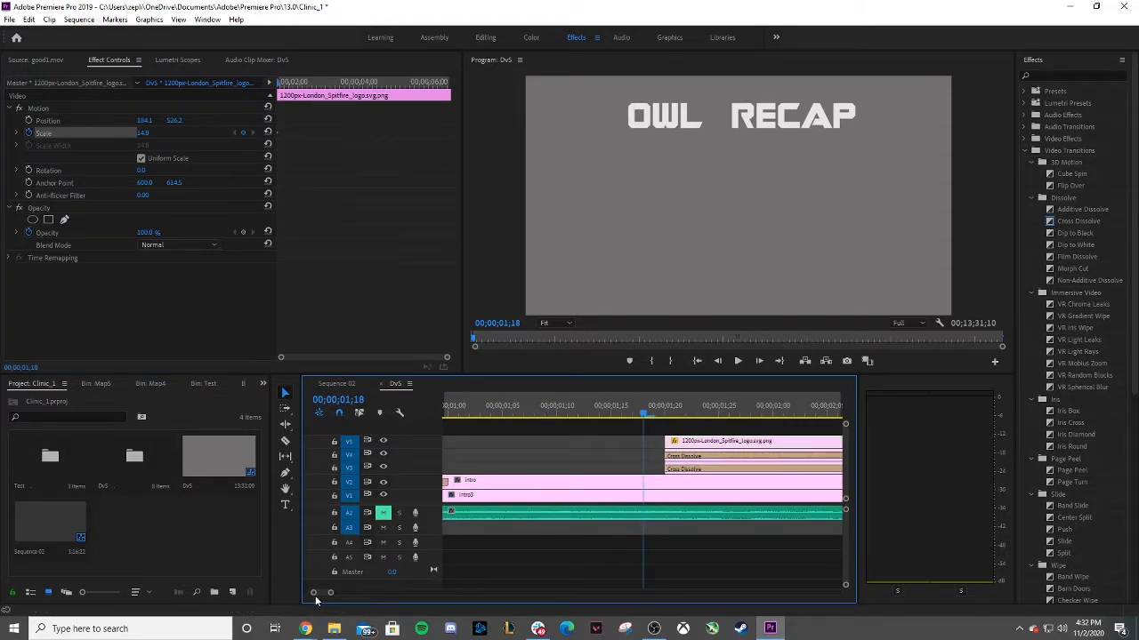
{"action": "left_click_drag", "start_coordinate": [319, 593], "coordinate": [347, 602]}
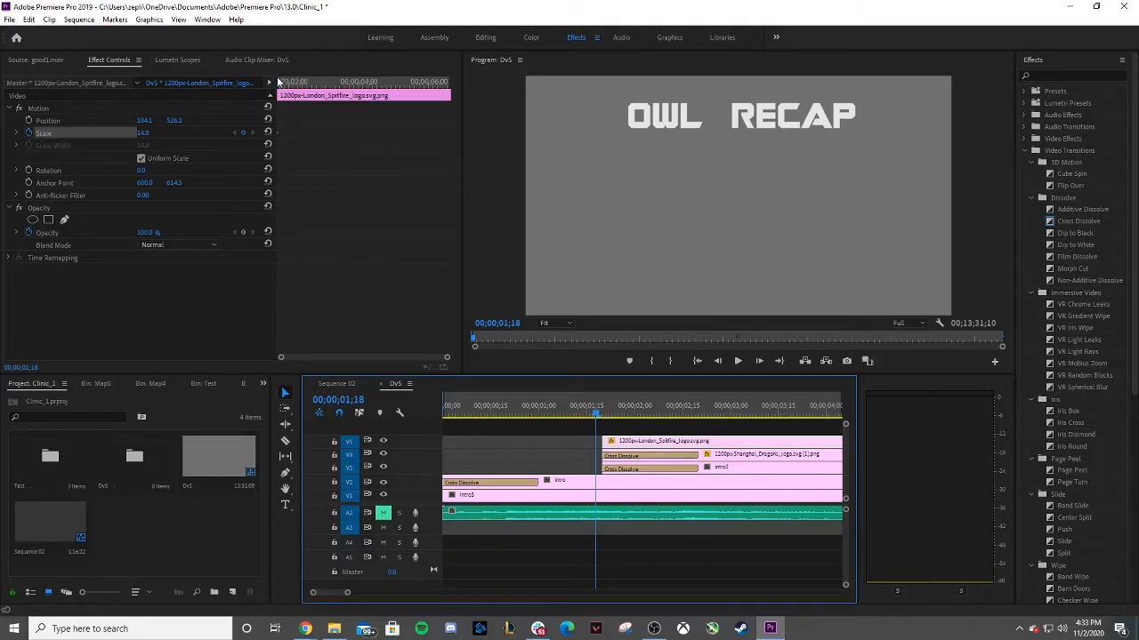
{"action": "left_click", "coordinate": [738, 360]}
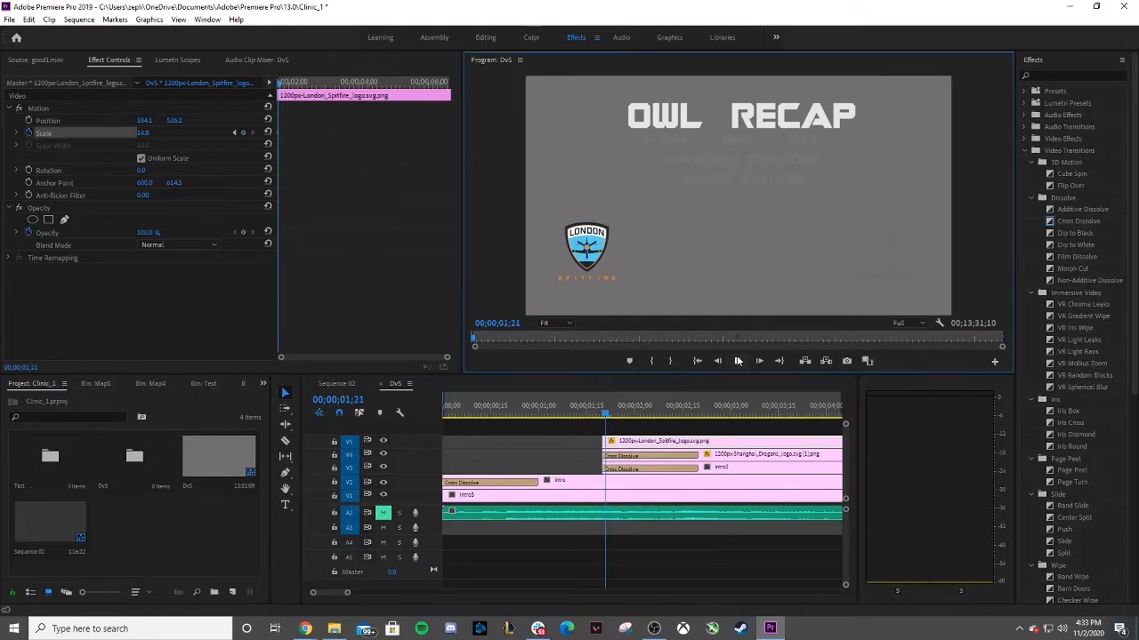
Keyframe the logo's scale from 0 at the clip start to 13 a little later.
{"action": "left_click", "coordinate": [281, 84]}
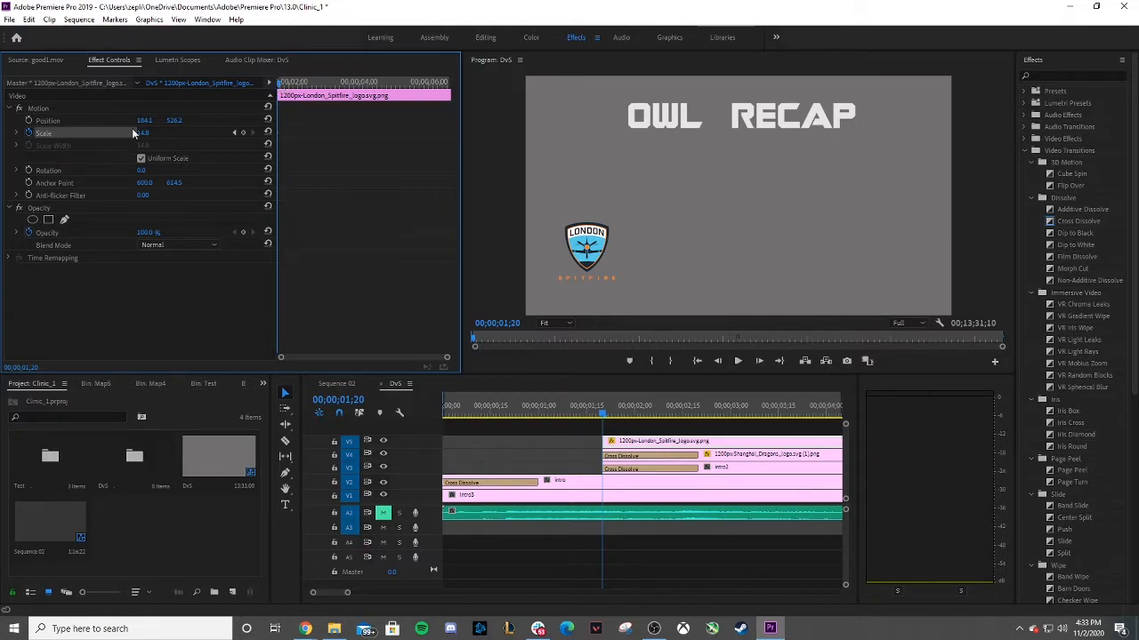
{"action": "left_click_drag", "start_coordinate": [143, 133], "coordinate": [55, 133]}
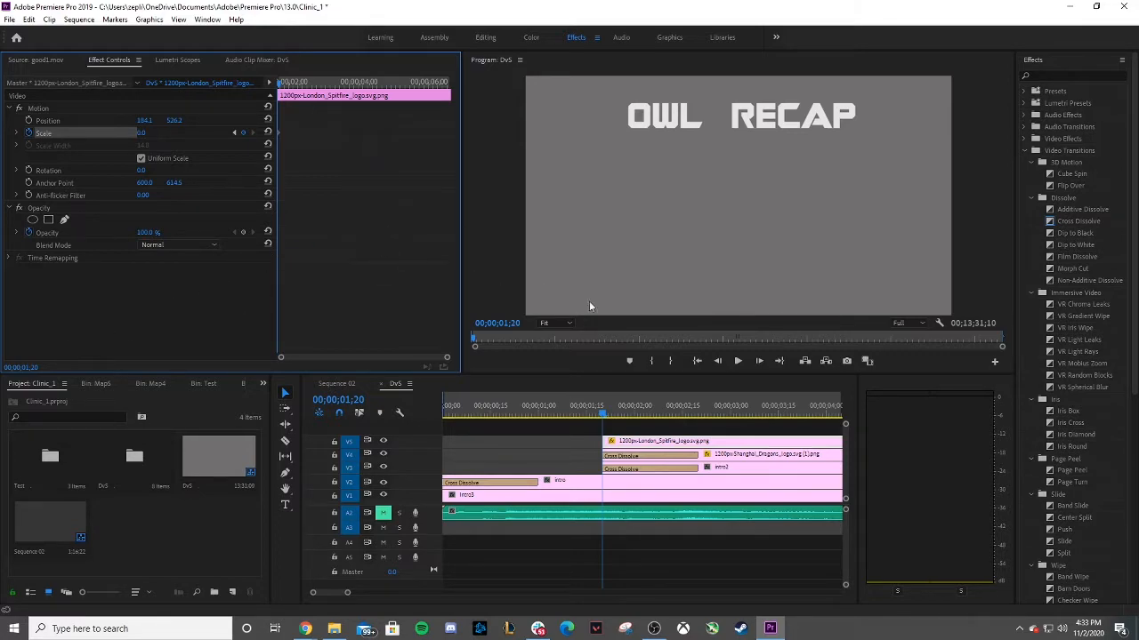
{"action": "left_click", "coordinate": [738, 361]}
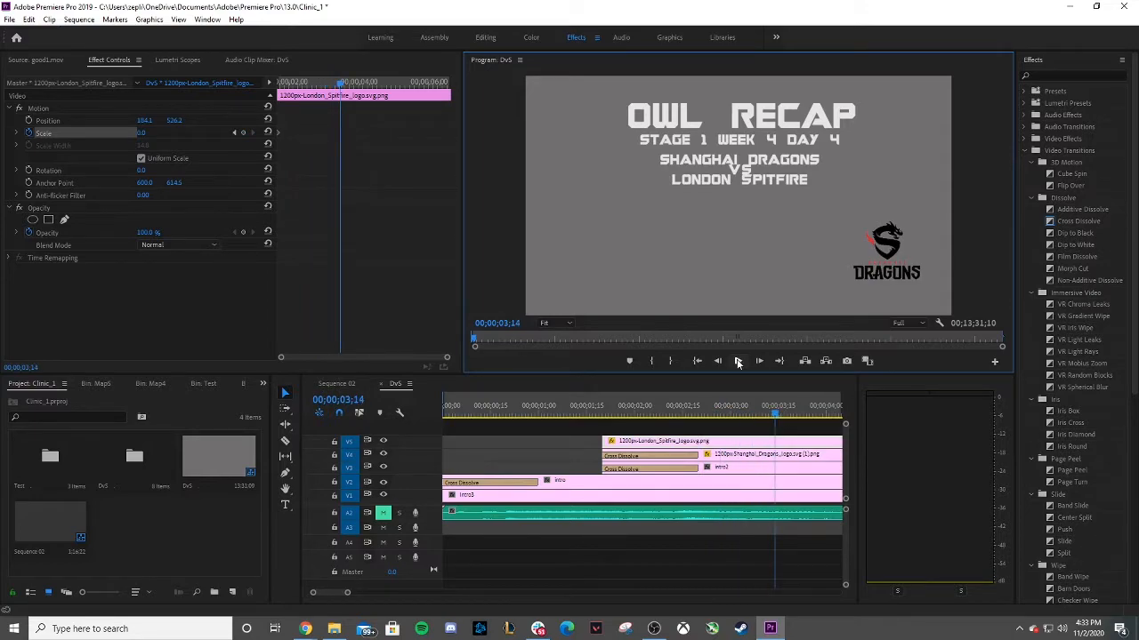
{"action": "left_click_drag", "start_coordinate": [774, 414], "coordinate": [664, 372]}
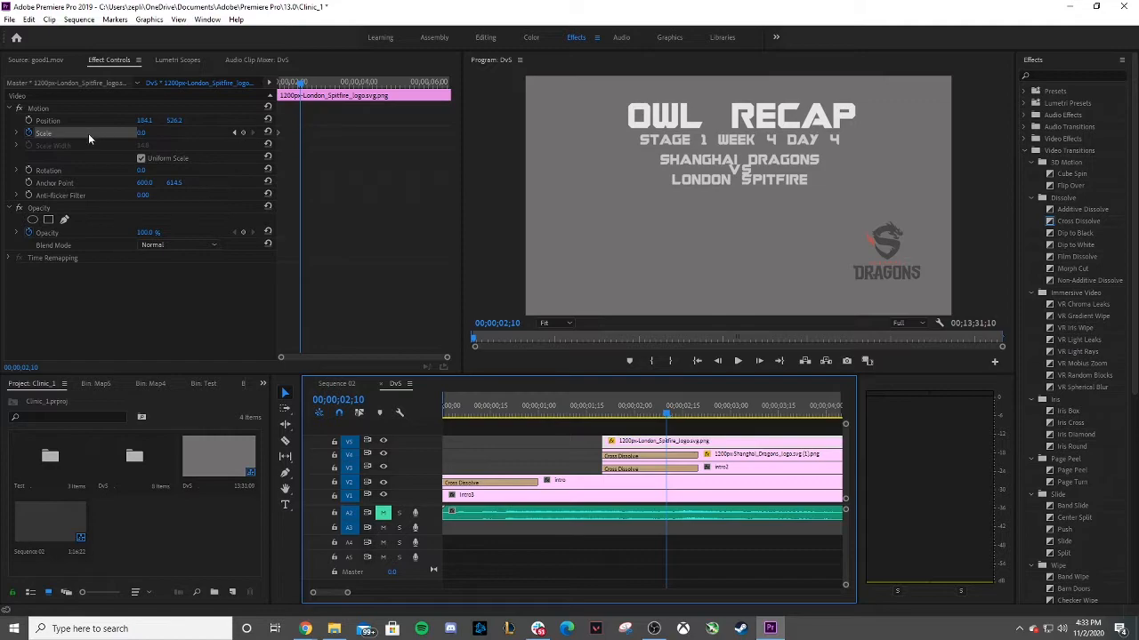
{"action": "left_click", "coordinate": [280, 132]}
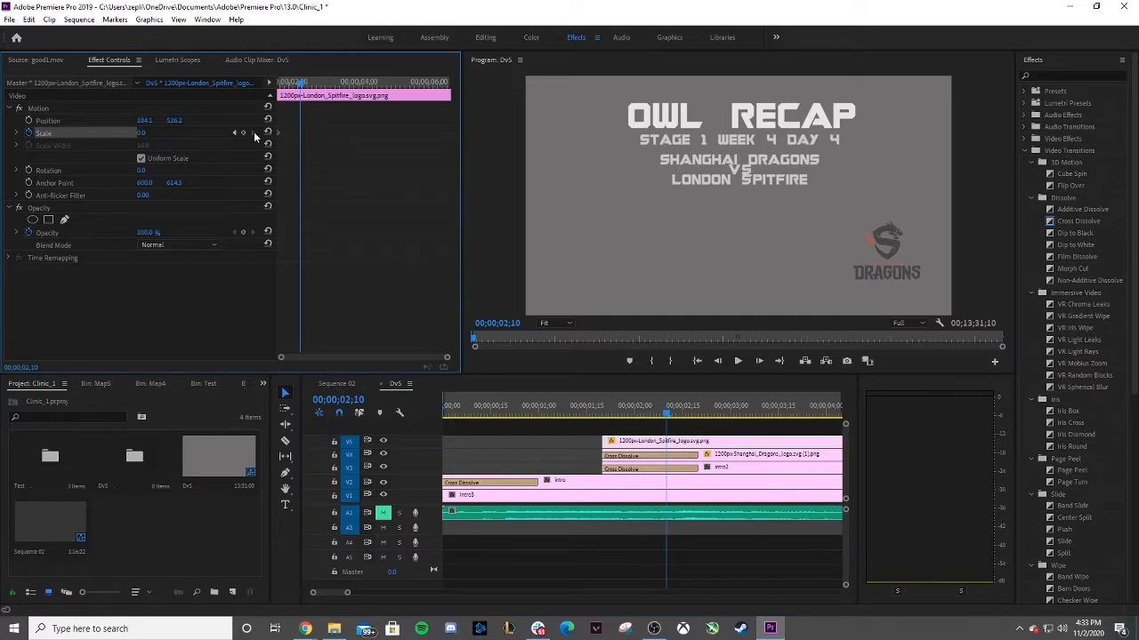
{"action": "left_click", "coordinate": [243, 131]}
{"action": "left_click_drag", "start_coordinate": [301, 84], "coordinate": [352, 94]}
{"action": "left_click_drag", "start_coordinate": [142, 133], "coordinate": [154, 133]}
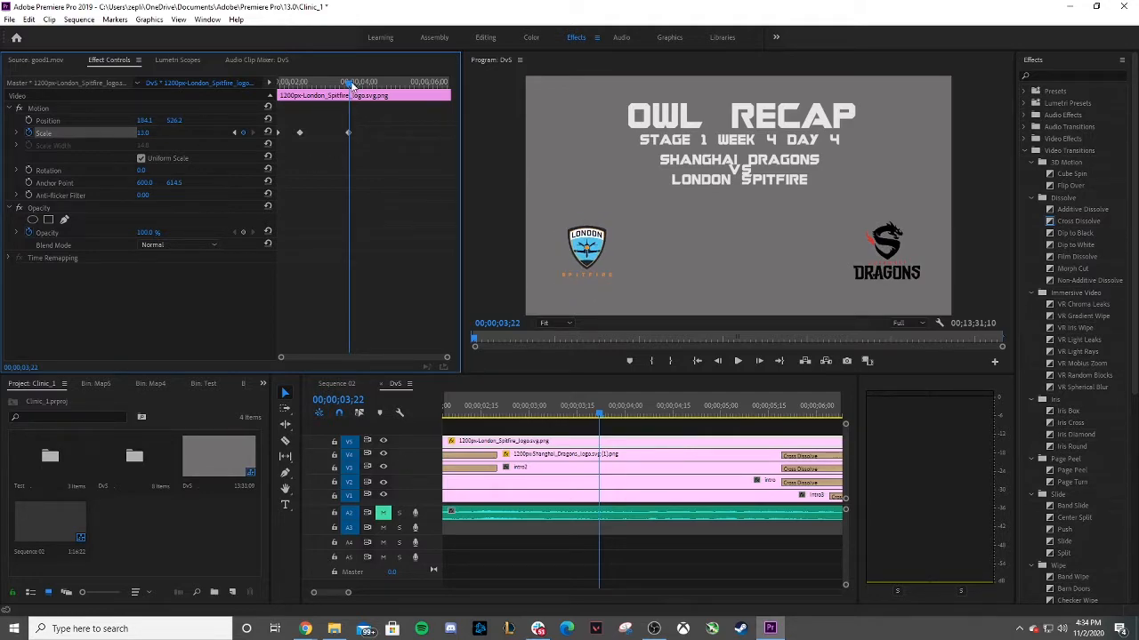
Play back the logo's scale animation in the intro.
{"action": "left_click_drag", "start_coordinate": [348, 592], "coordinate": [356, 594]}
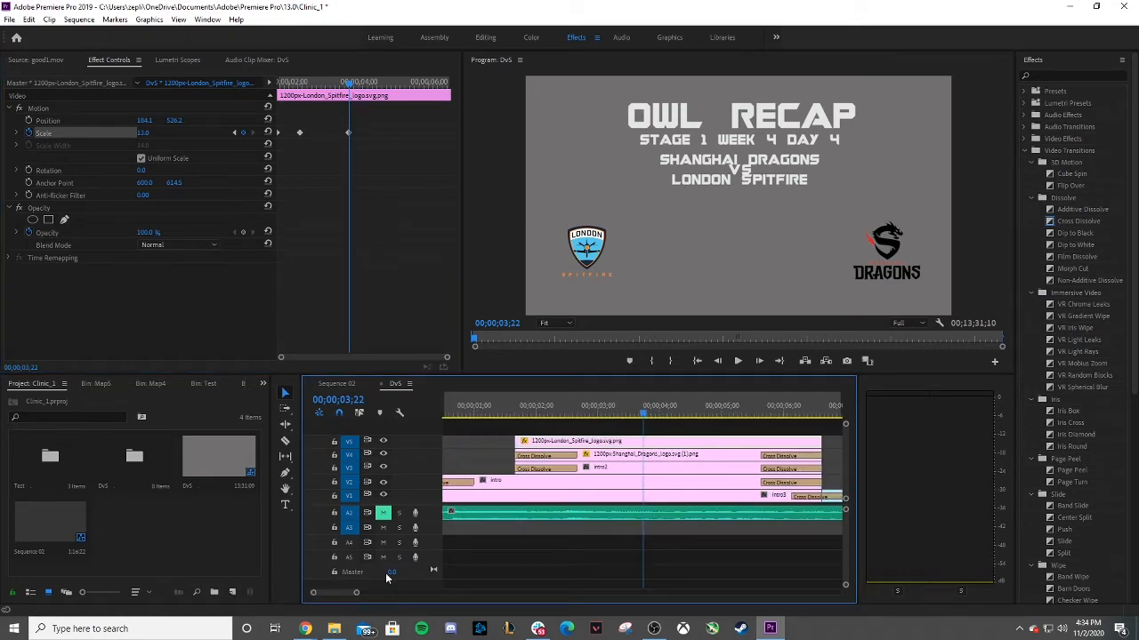
{"action": "left_click", "coordinate": [497, 411]}
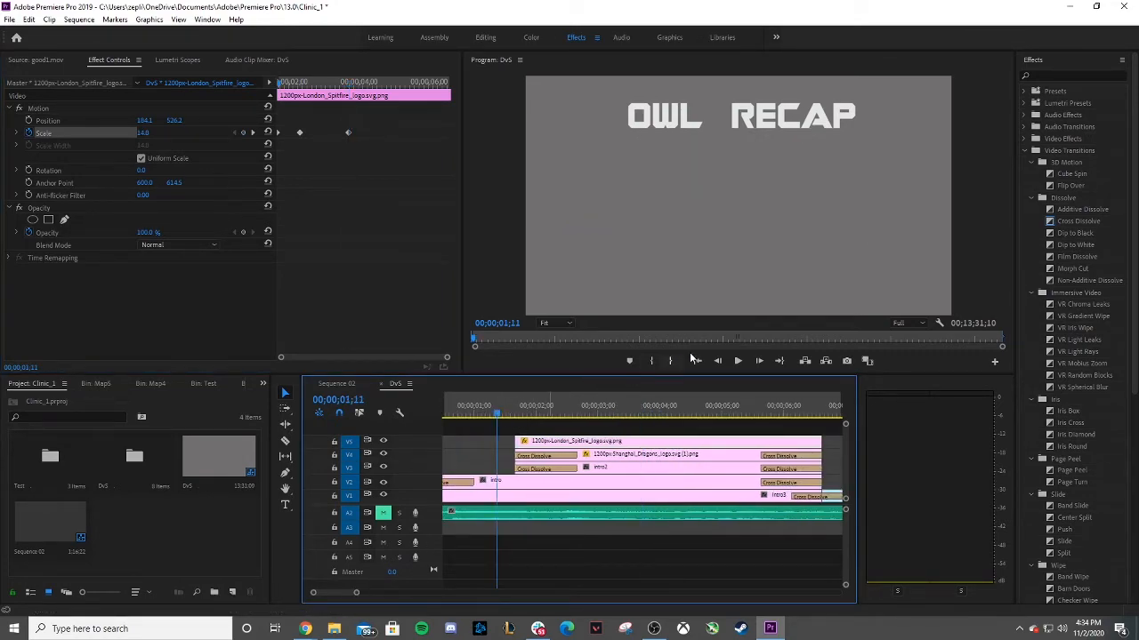
{"action": "left_click", "coordinate": [737, 361]}
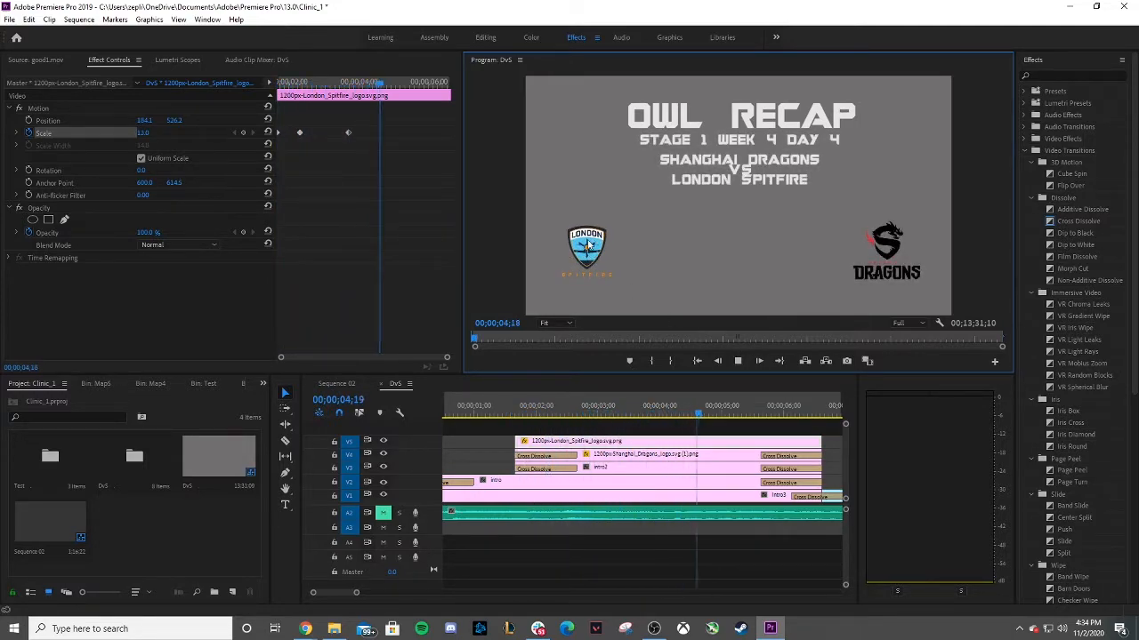
{"action": "left_click", "coordinate": [738, 362]}
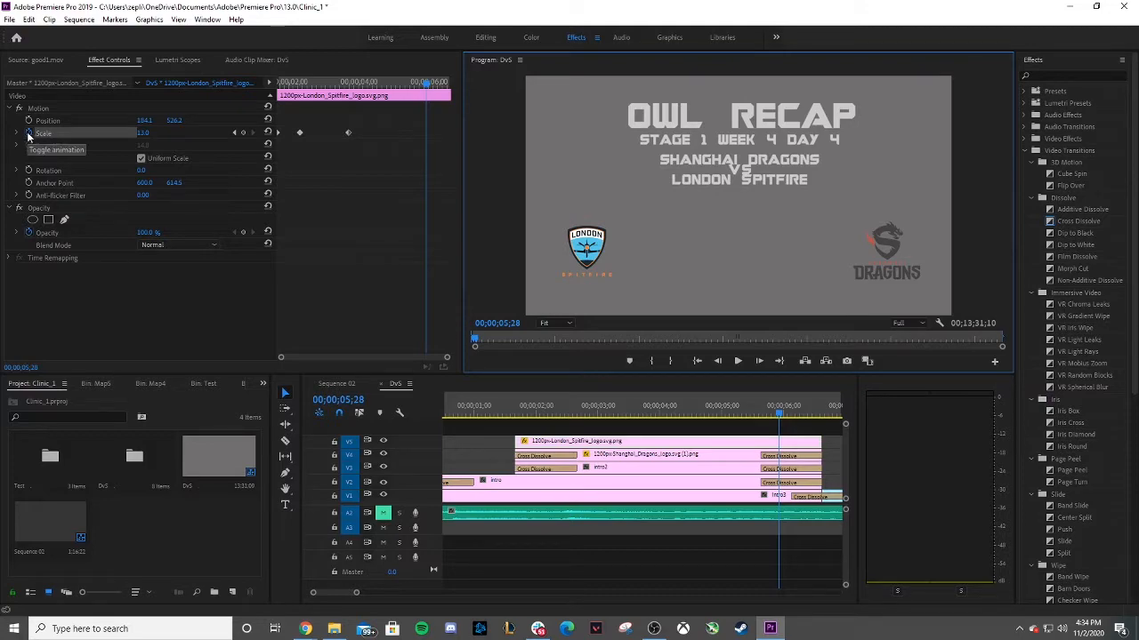
Delete the logo's scale keyframes, turn off scale animation, and set its scale to 22.
{"action": "left_click", "coordinate": [347, 129]}
{"action": "key", "text": "Delete"}
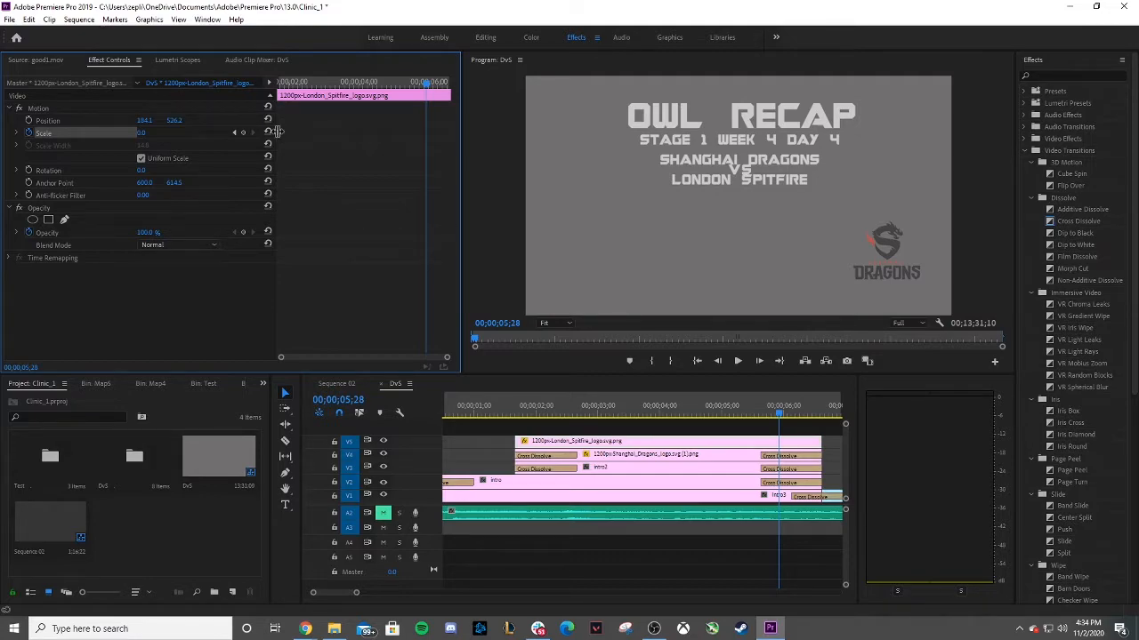
{"action": "left_click", "coordinate": [30, 132]}
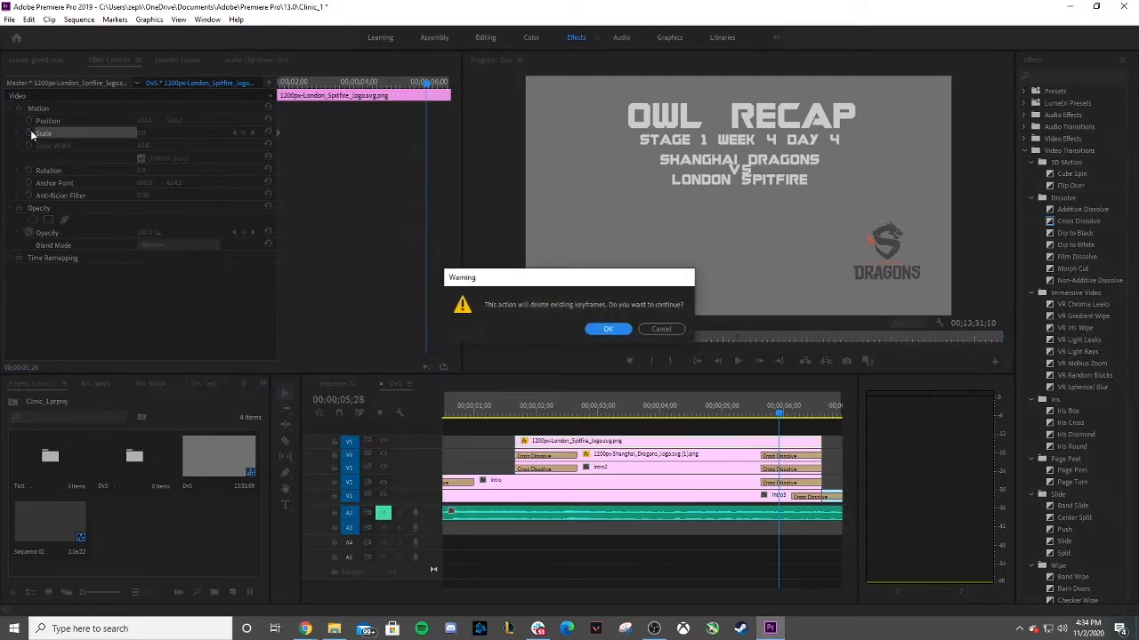
{"action": "left_click", "coordinate": [614, 331]}
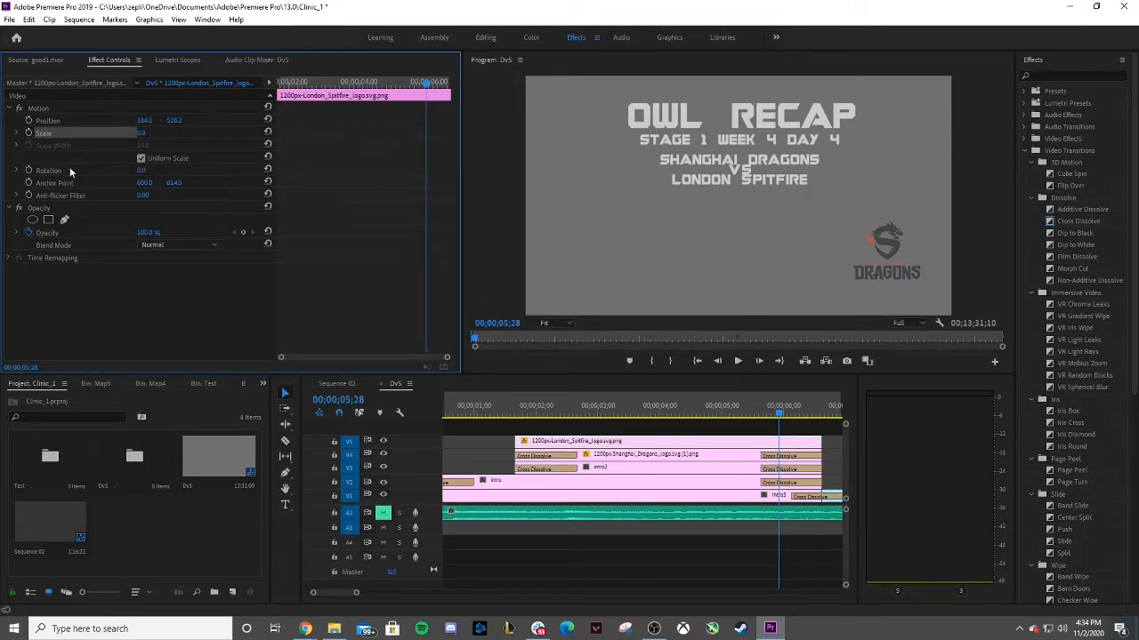
{"action": "left_click_drag", "start_coordinate": [142, 133], "coordinate": [156, 170]}
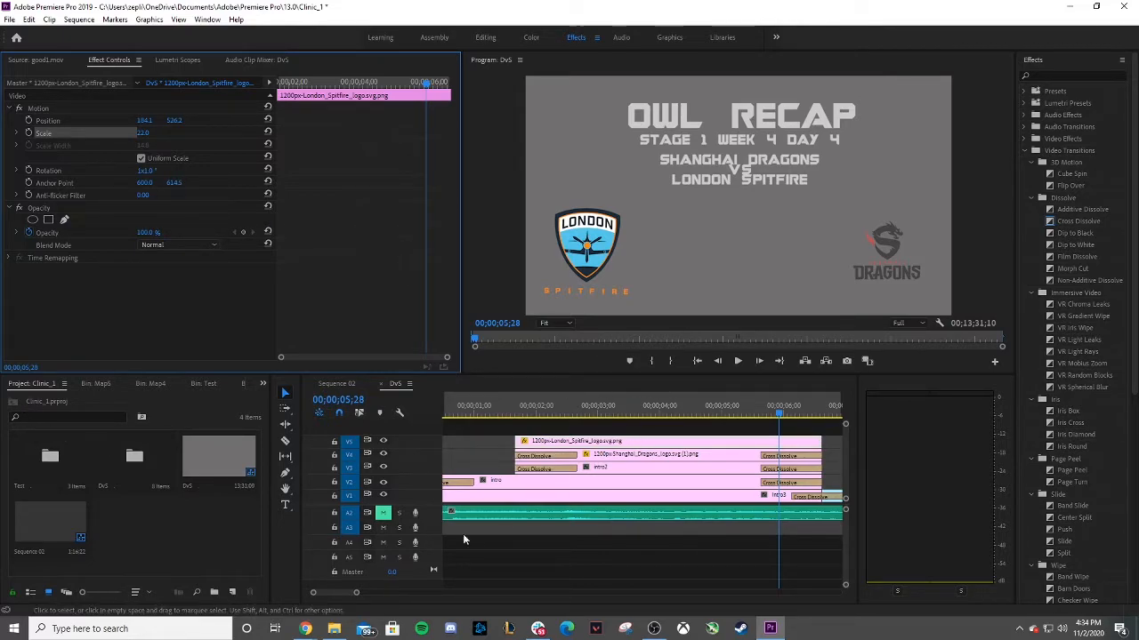
Play the DvS sequence around the transition into the Map1_1.mp4 clip.
{"action": "left_click_drag", "start_coordinate": [357, 594], "coordinate": [439, 593]}
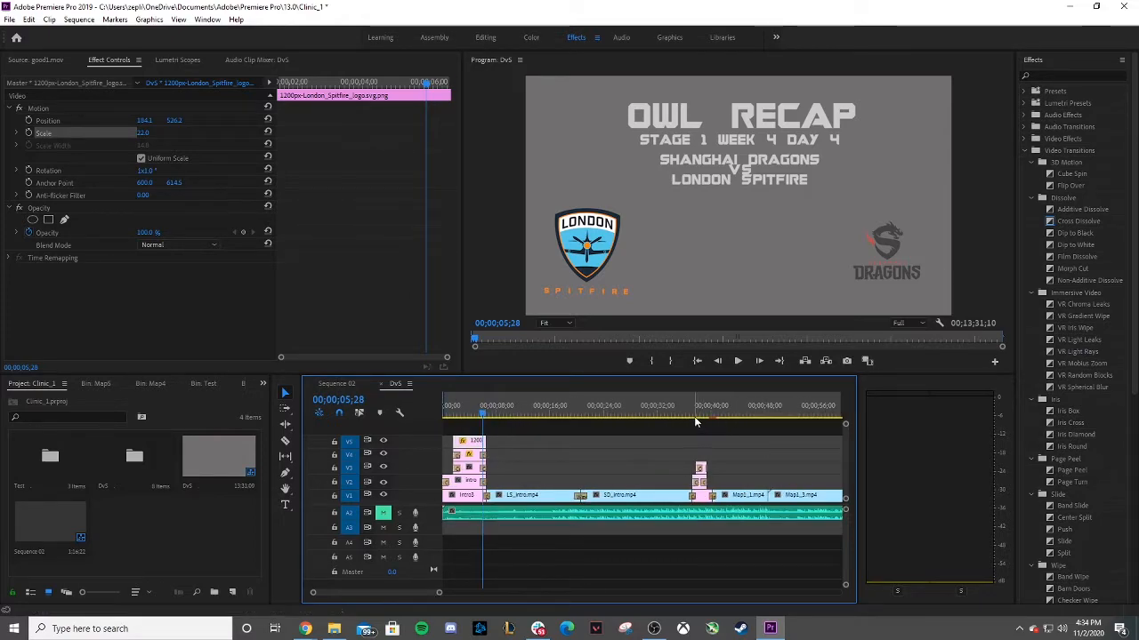
{"action": "left_click", "coordinate": [696, 417]}
{"action": "left_click_drag", "start_coordinate": [439, 593], "coordinate": [407, 586]}
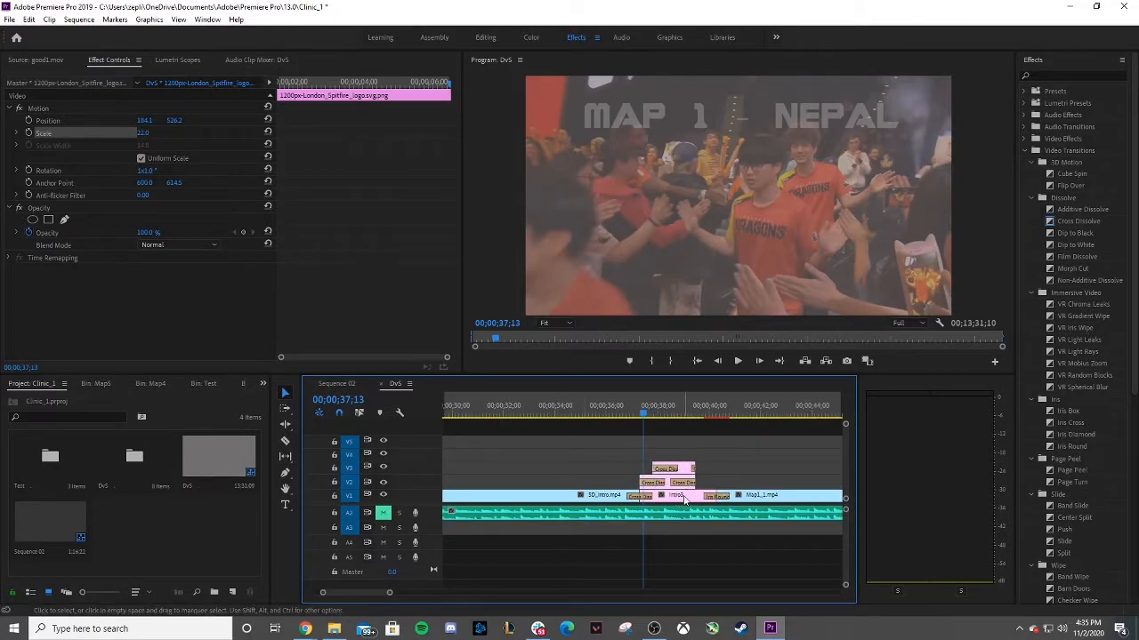
{"action": "left_click", "coordinate": [739, 361]}
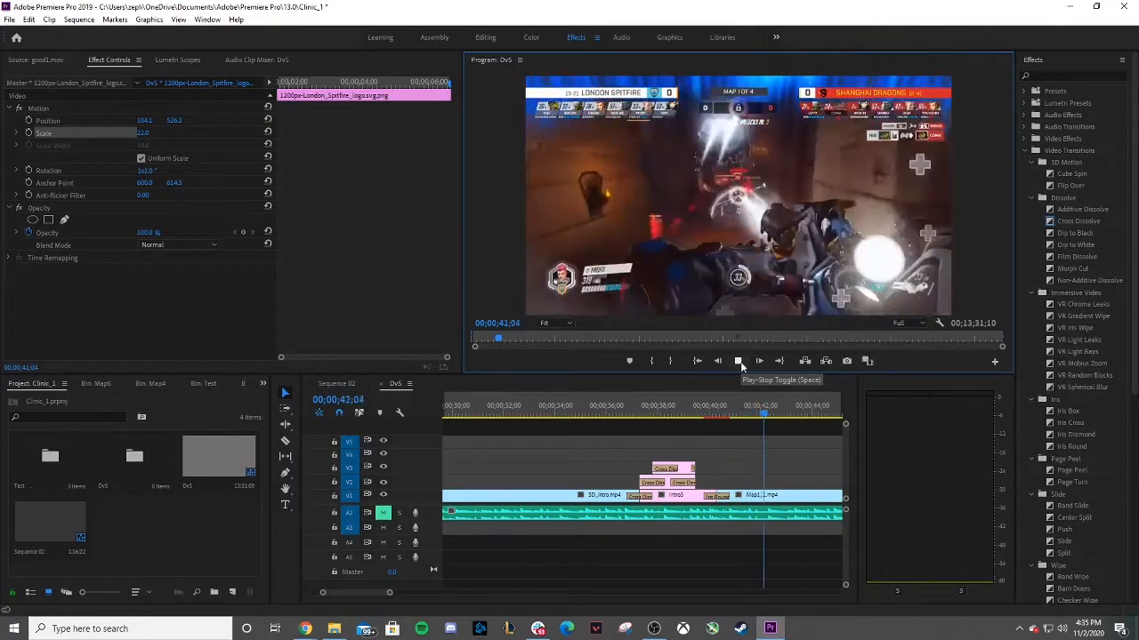
{"action": "left_click", "coordinate": [738, 362]}
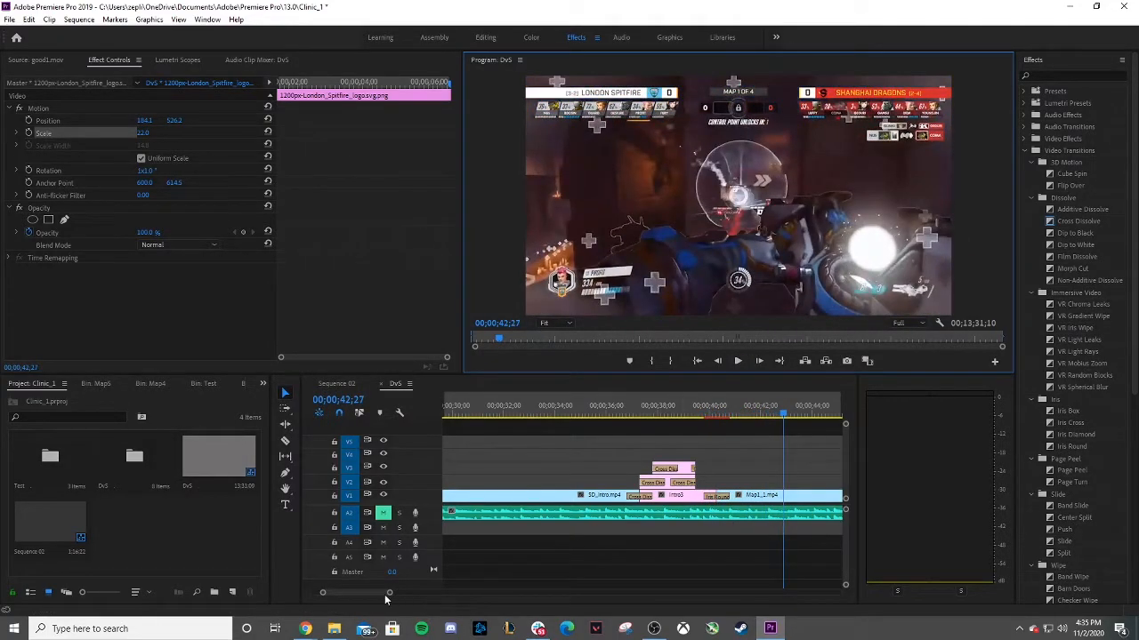
Inspect the speed and duration settings of the Map1_1.mp4 clip without changing them.
{"action": "left_click_drag", "start_coordinate": [388, 594], "coordinate": [431, 598]}
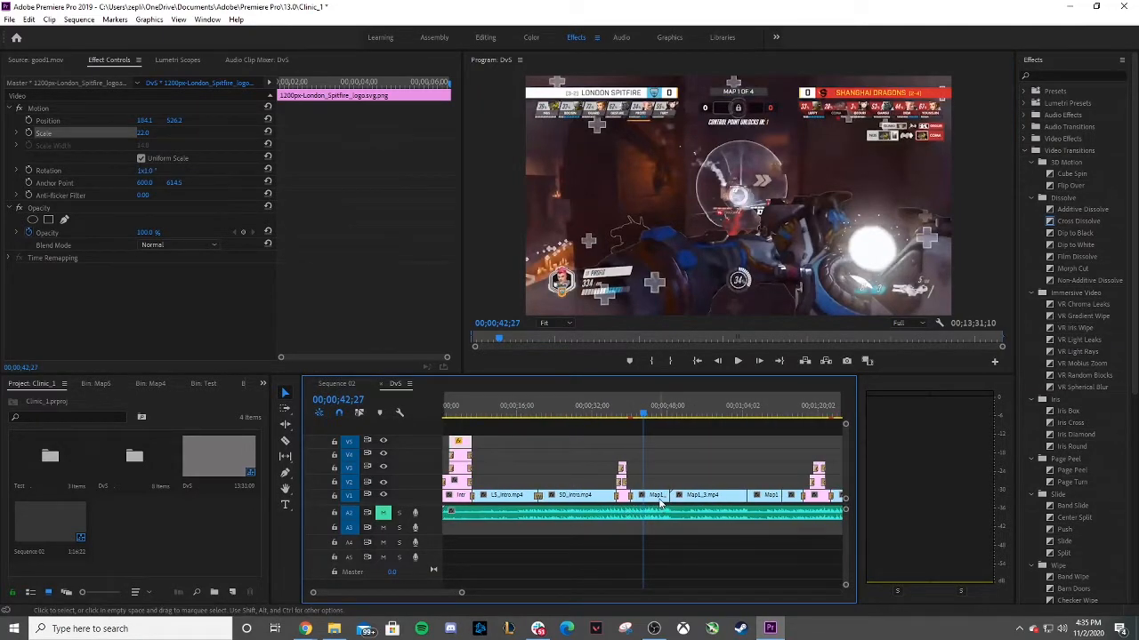
{"action": "right_click", "coordinate": [660, 504]}
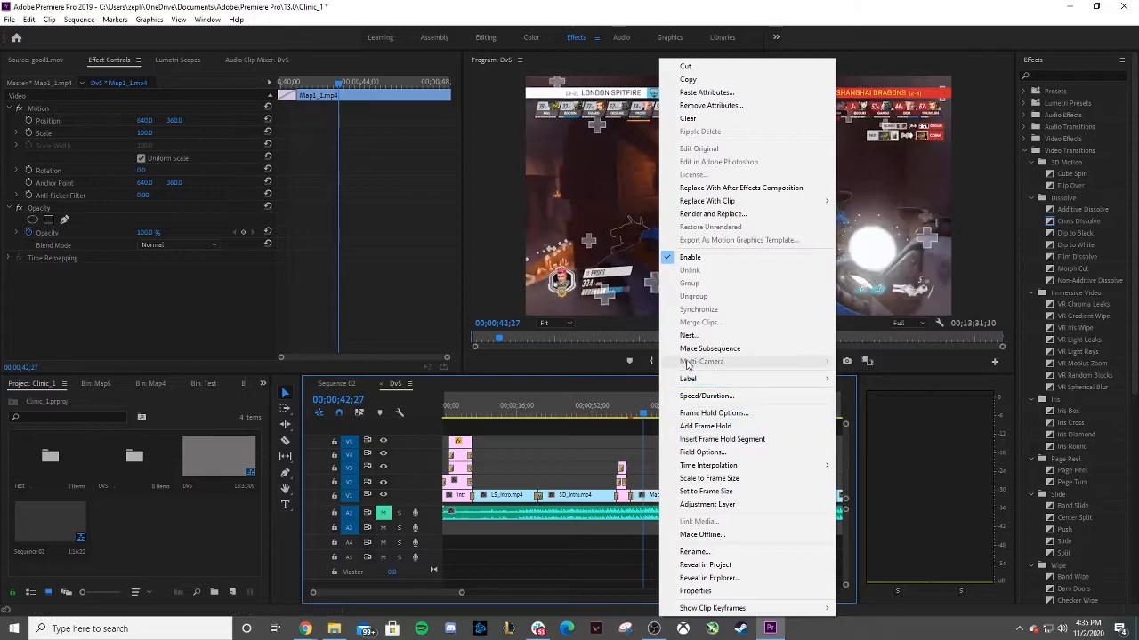
{"action": "left_click", "coordinate": [695, 396]}
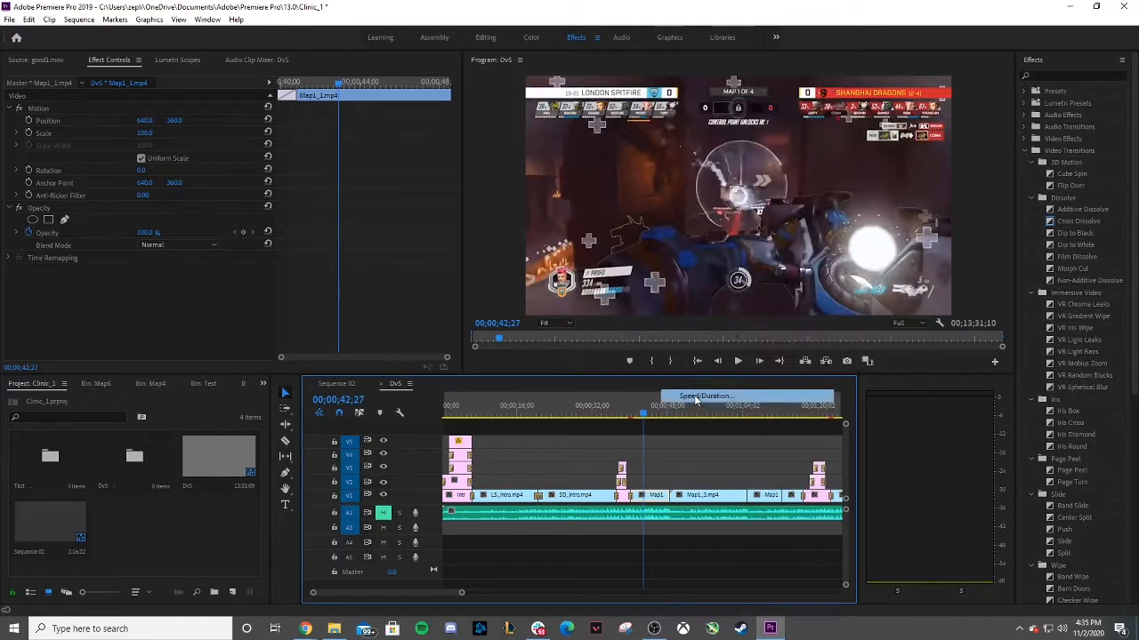
{"action": "left_click_drag", "start_coordinate": [96, 16], "coordinate": [524, 198]}
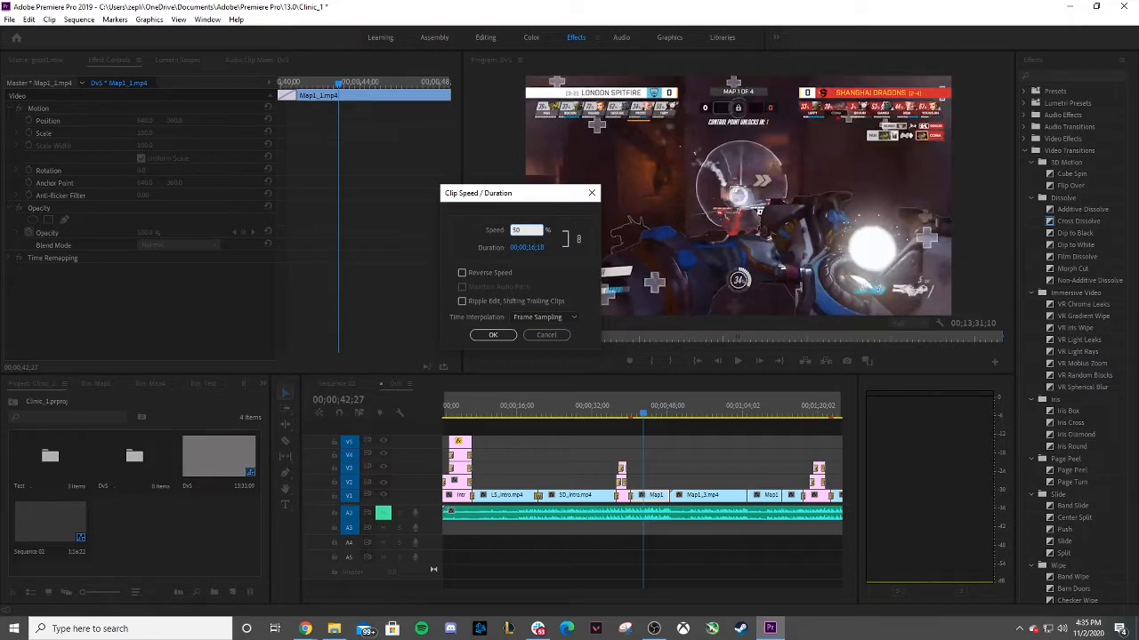
{"action": "left_click", "coordinate": [546, 336]}
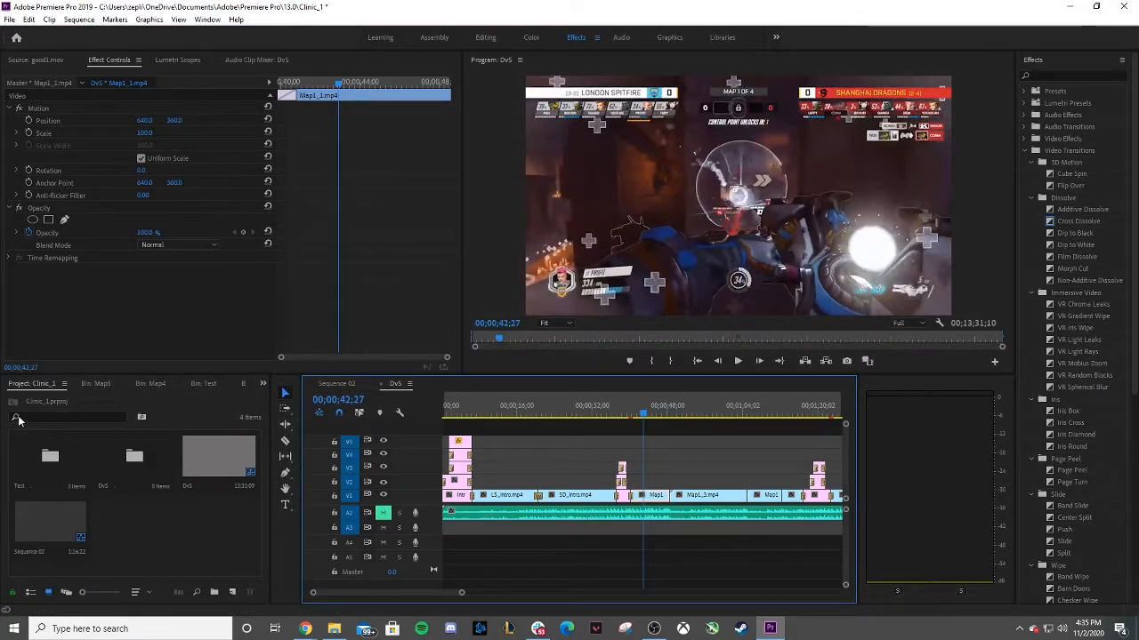
Open Sequence 02 and select the good1.mov clip in its timeline.
{"action": "double_click", "coordinate": [40, 536]}
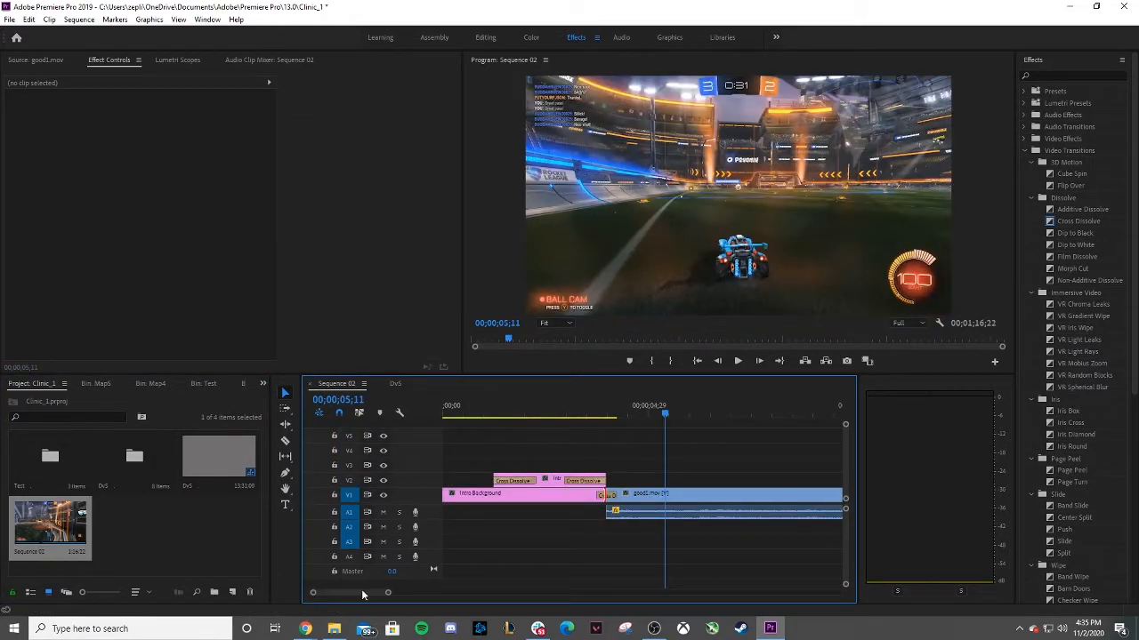
{"action": "left_click_drag", "start_coordinate": [388, 592], "coordinate": [524, 594]}
{"action": "left_click", "coordinate": [711, 492]}
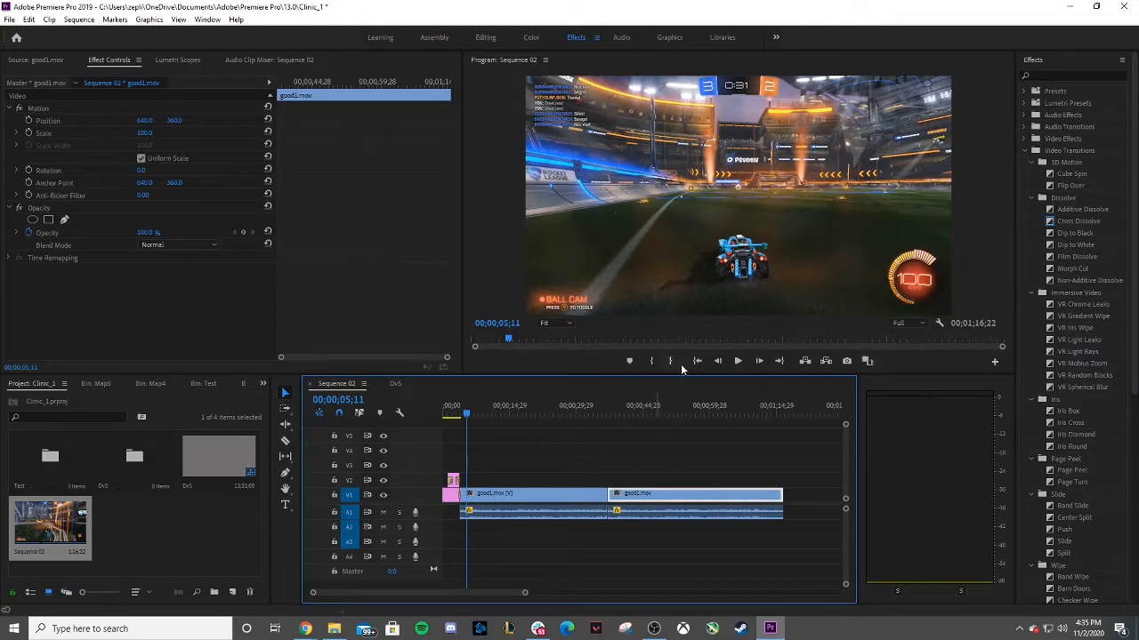
Mute audio track A1 and play back Sequence 02 around the second good1.mov clip.
{"action": "left_click", "coordinate": [674, 413]}
{"action": "right_click", "coordinate": [695, 496]}
{"action": "left_click", "coordinate": [587, 413]}
{"action": "left_click", "coordinate": [615, 413]}
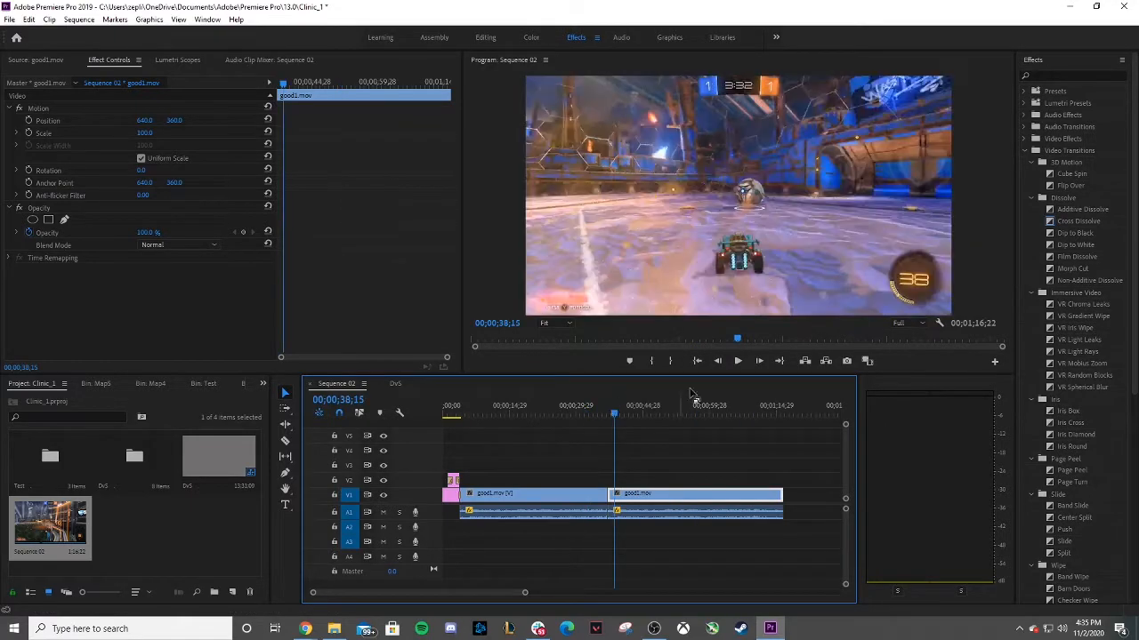
{"action": "left_click", "coordinate": [737, 361]}
{"action": "left_click", "coordinate": [382, 513]}
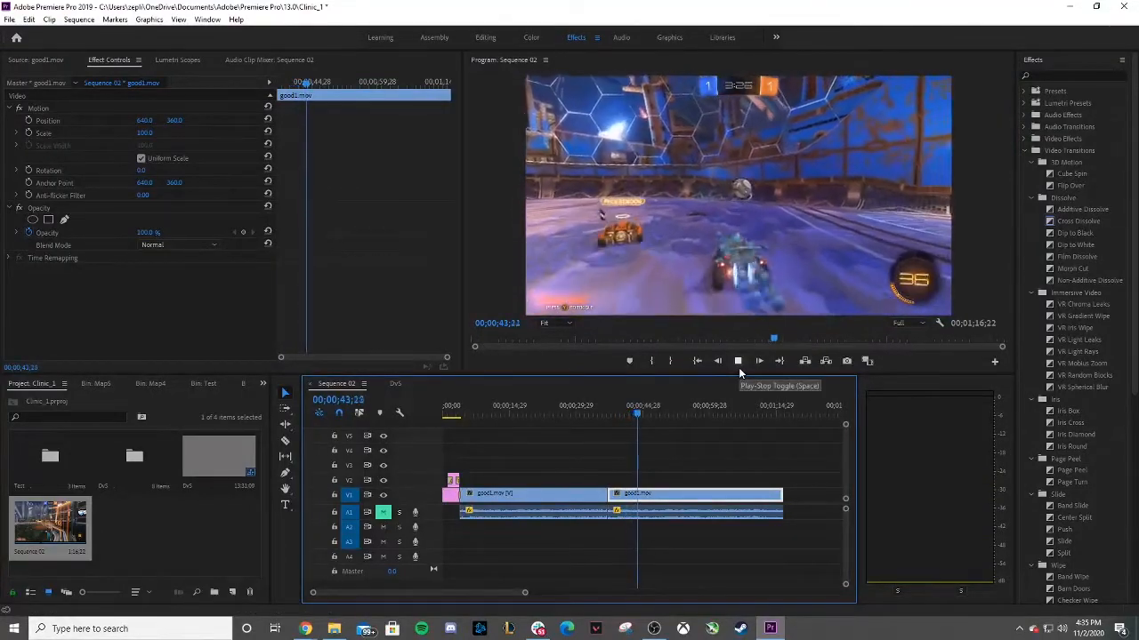
{"action": "left_click", "coordinate": [738, 368]}
Set the second good1.mov clip's speed to 50%.
{"action": "left_click_drag", "start_coordinate": [636, 415], "coordinate": [608, 418]}
{"action": "right_click", "coordinate": [681, 496]}
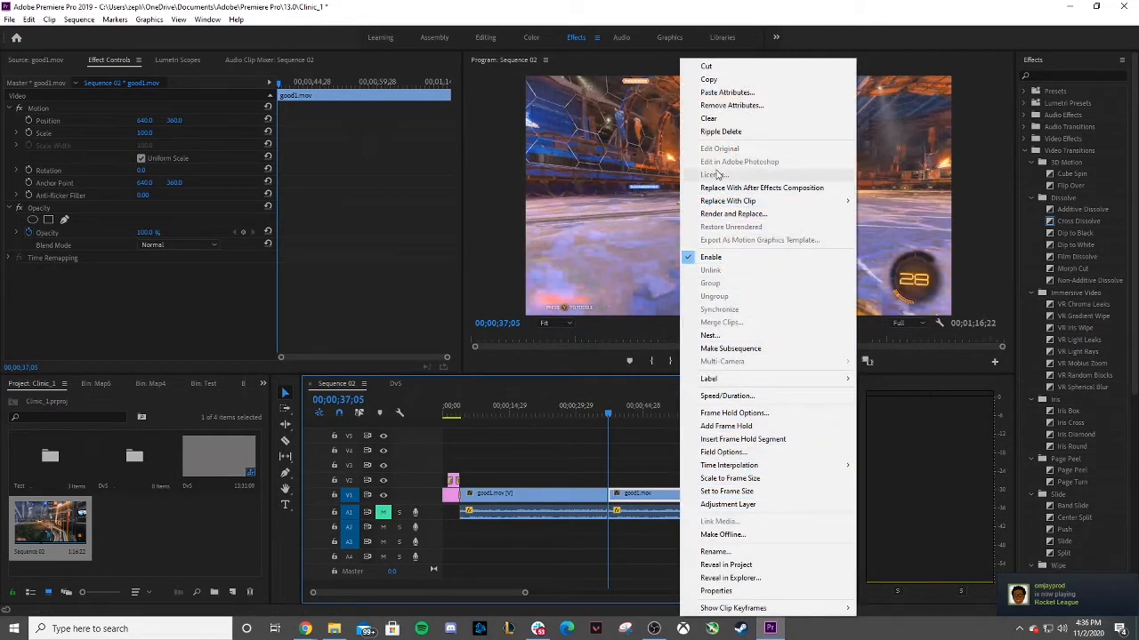
{"action": "left_click", "coordinate": [726, 396]}
{"action": "left_click_drag", "start_coordinate": [89, 9], "coordinate": [650, 306]}
{"action": "type", "text": "50"}
{"action": "key", "text": "Return"}
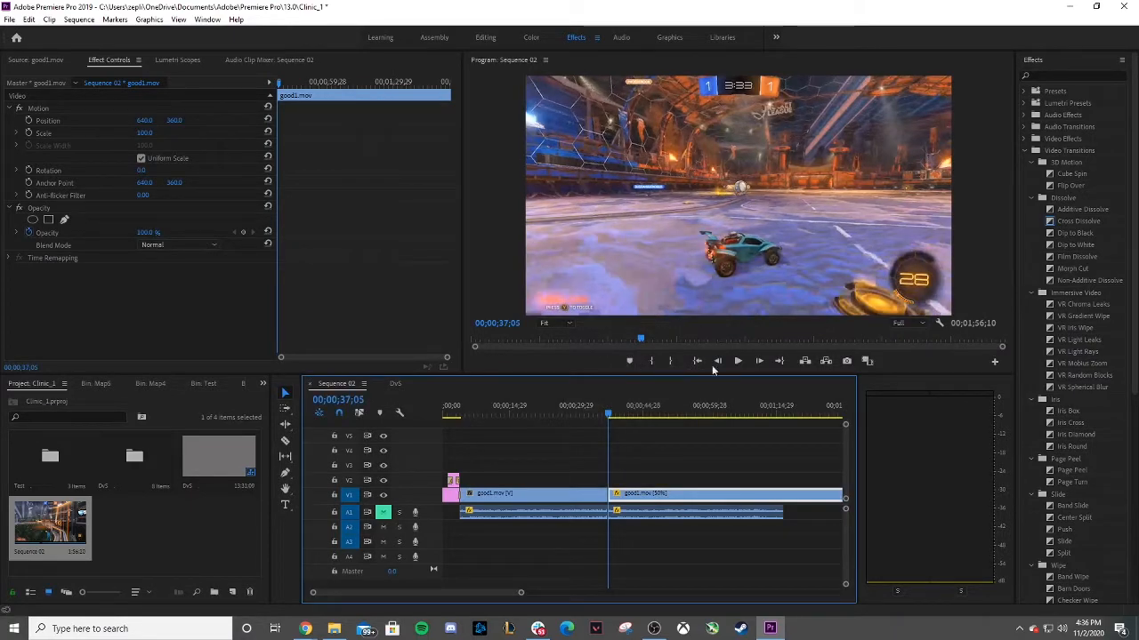
Play back the slowed clip and undo the speed change.
{"action": "left_click", "coordinate": [736, 361]}
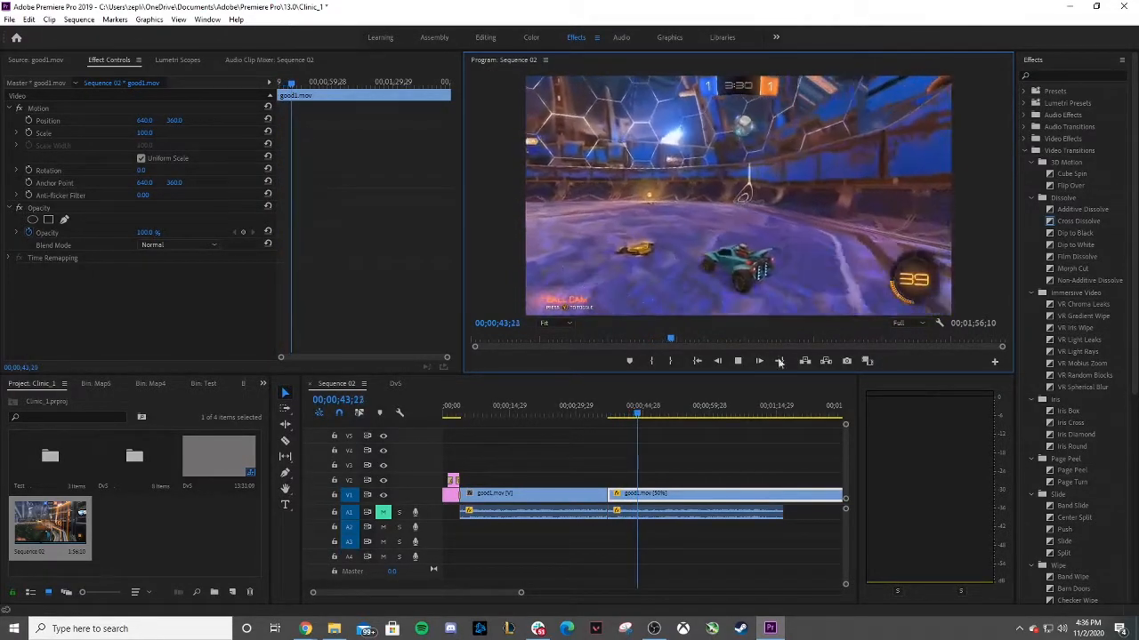
{"action": "left_click", "coordinate": [737, 361]}
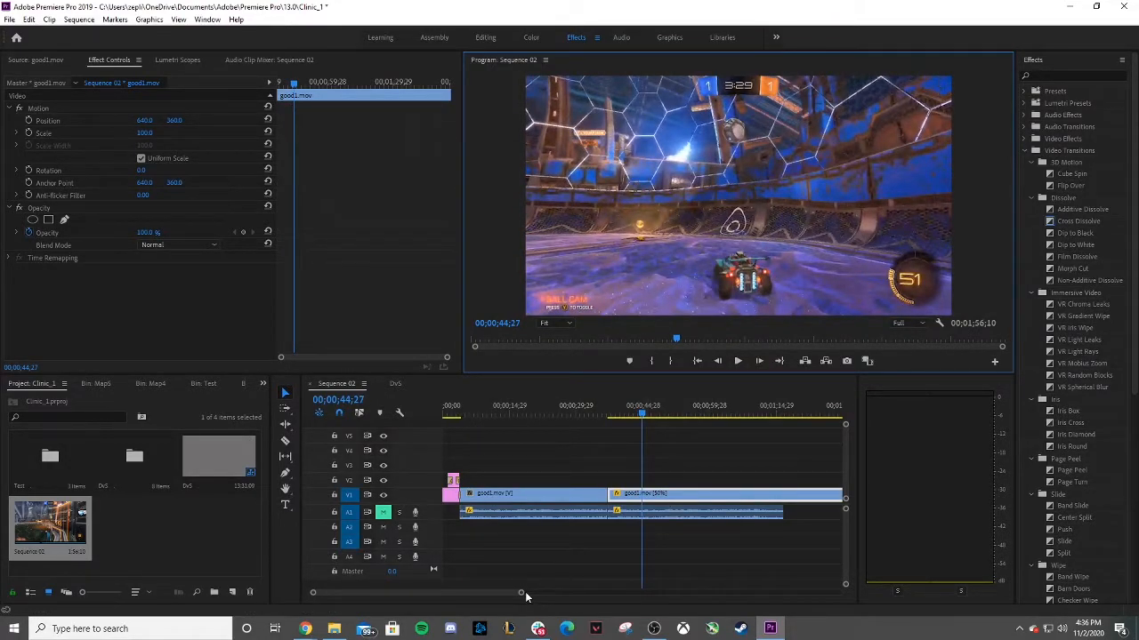
{"action": "key", "text": "ctrl+z"}
Split the second good1.mov clip at two points with the Razor tool.
{"action": "mouse_move", "coordinate": [520, 595]}
{"action": "left_mouse_down"}
{"action": "mouse_move", "coordinate": [560, 597]}
{"action": "mouse_move", "coordinate": [528, 596]}
{"action": "left_mouse_up"}
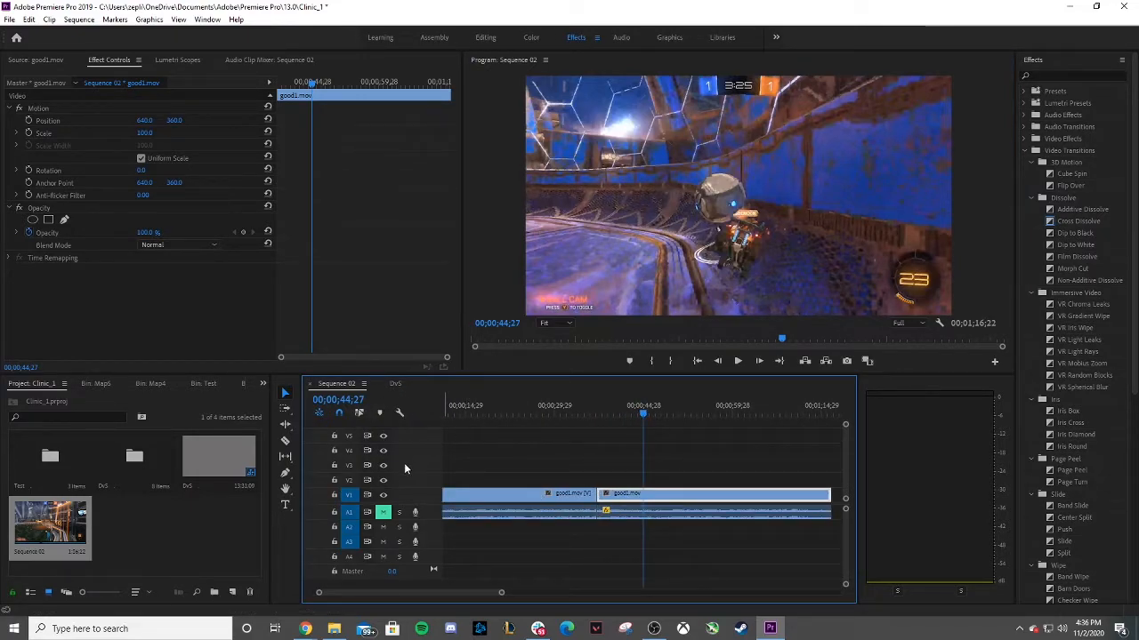
{"action": "left_click", "coordinate": [286, 441]}
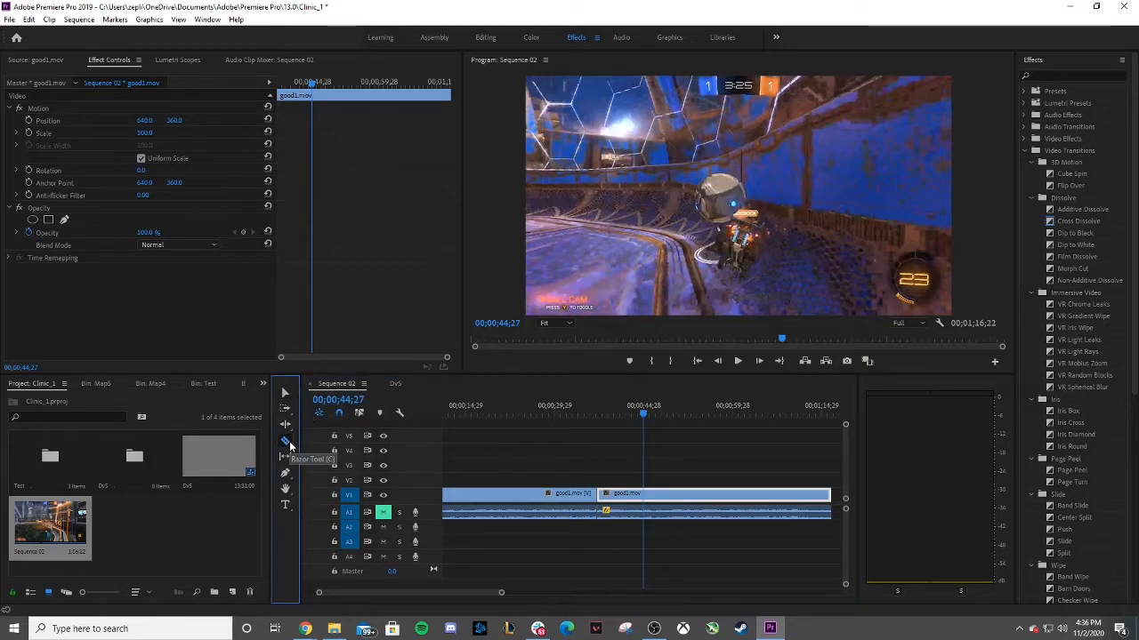
{"action": "left_click", "coordinate": [644, 493]}
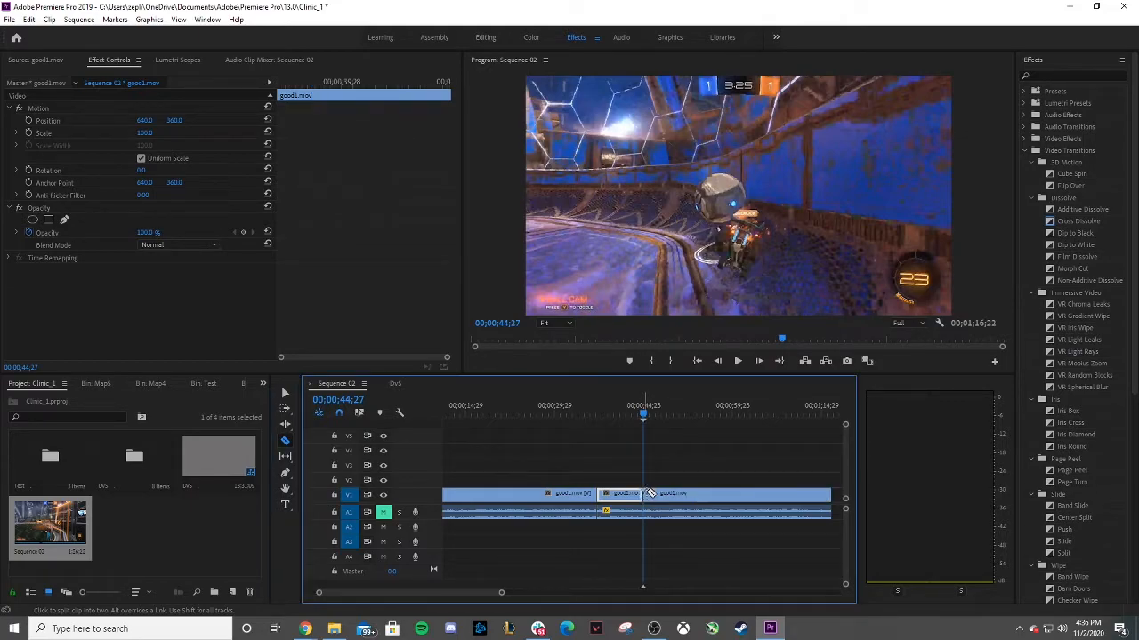
{"action": "left_click_drag", "start_coordinate": [658, 415], "coordinate": [688, 422]}
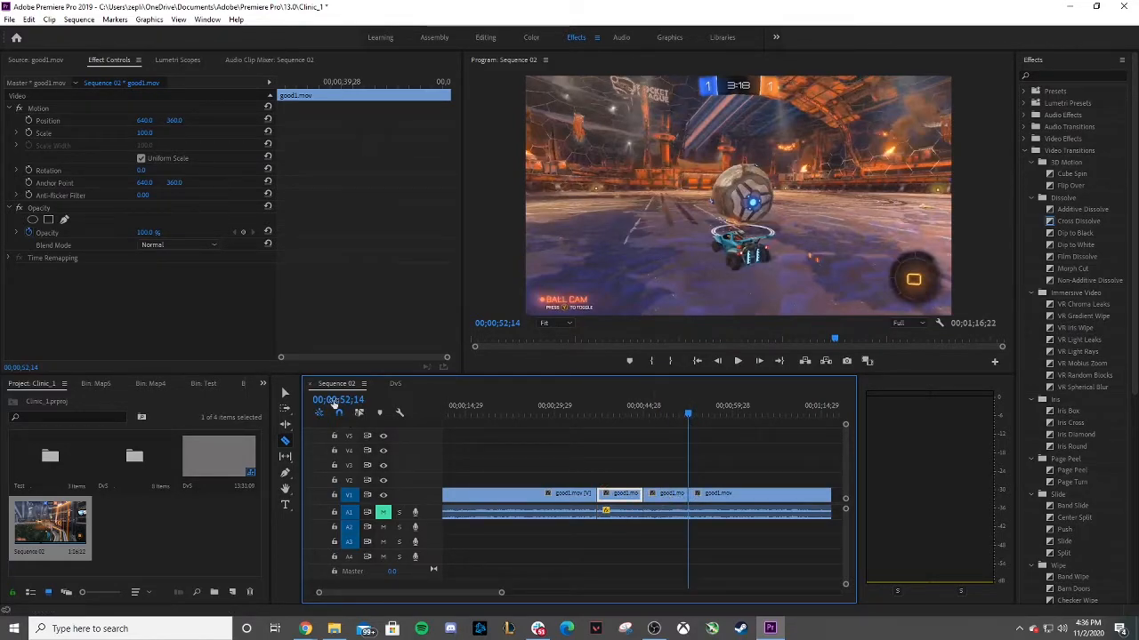
{"action": "left_click", "coordinate": [287, 395]}
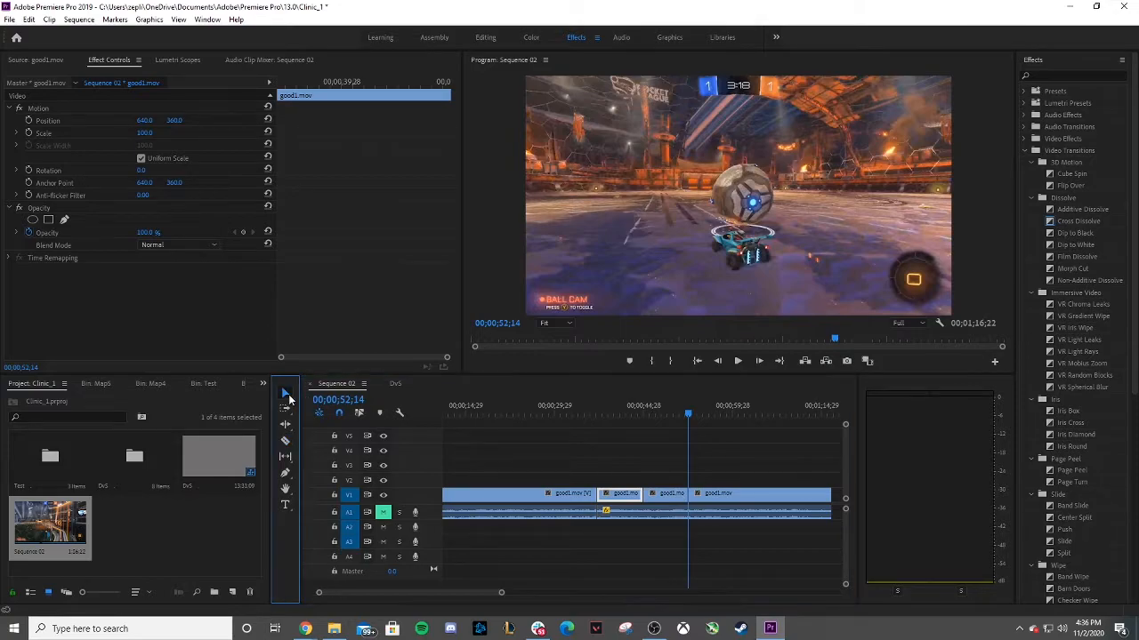
Set the middle split segment of good1.mov to 50% speed.
{"action": "left_click", "coordinate": [676, 494]}
{"action": "right_click", "coordinate": [676, 493]}
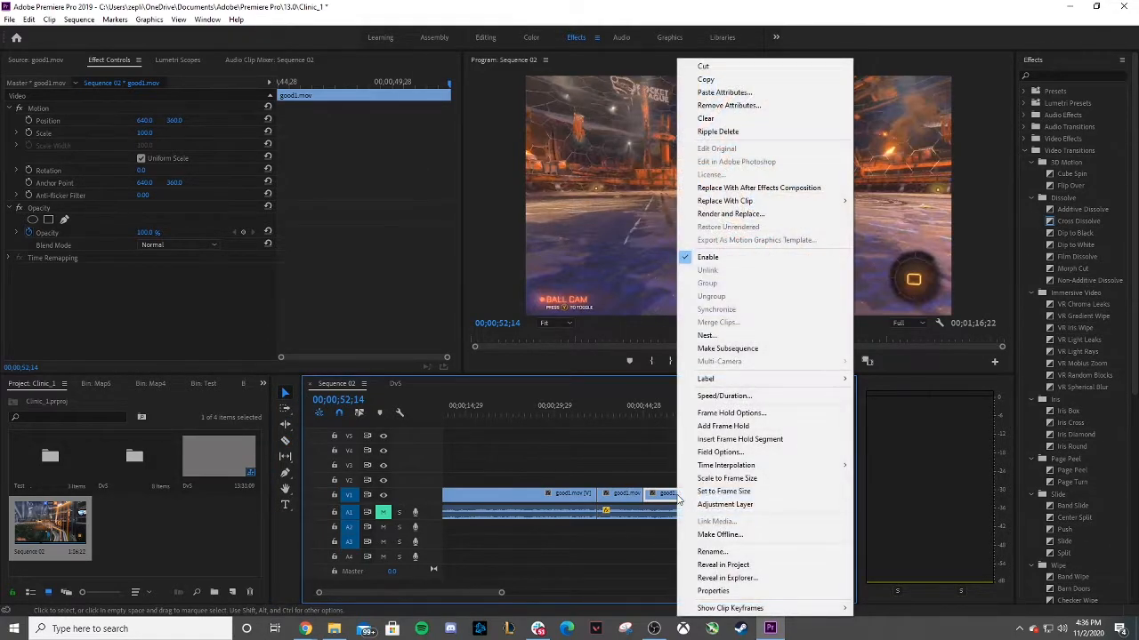
{"action": "left_click", "coordinate": [723, 396]}
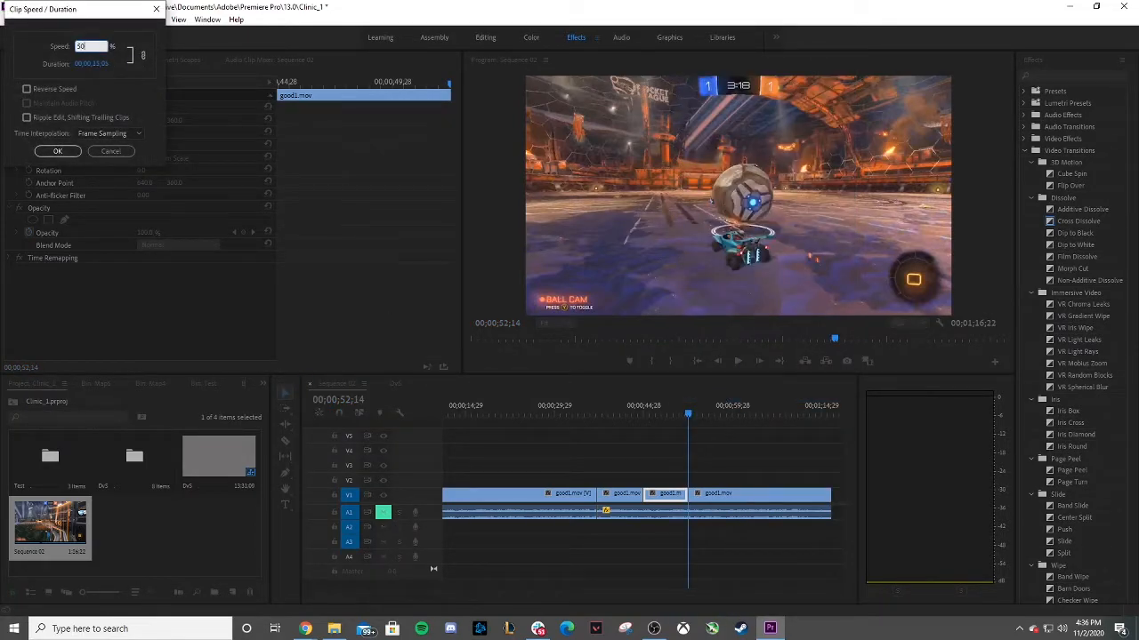
{"action": "key", "text": "Return"}
Play back the slowed middle segment.
{"action": "left_click", "coordinate": [631, 415]}
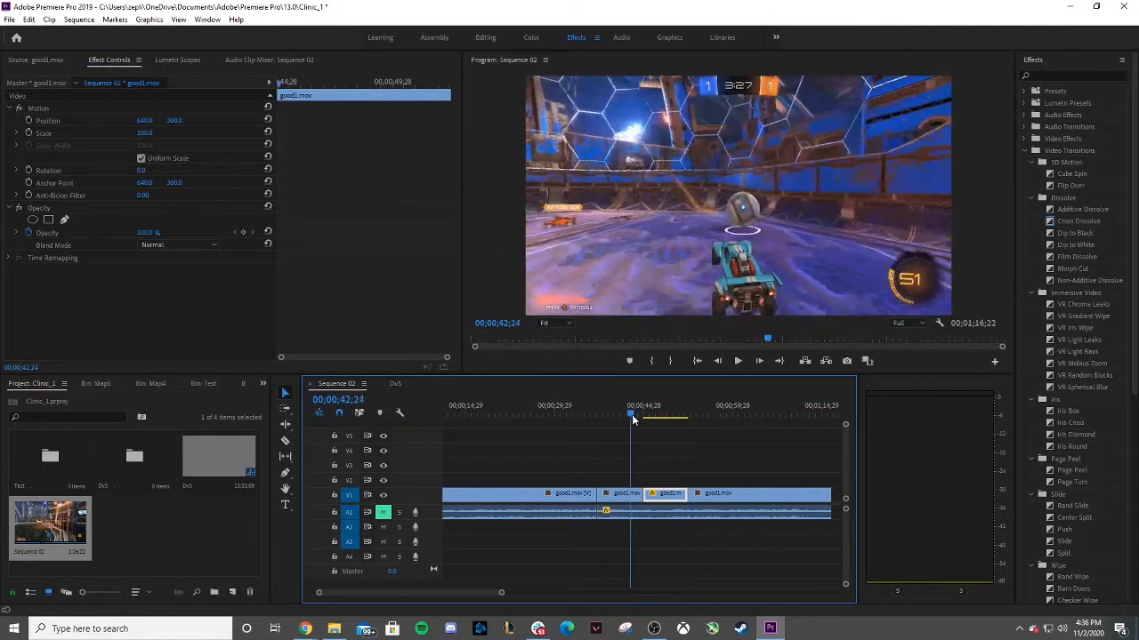
{"action": "left_click", "coordinate": [738, 361]}
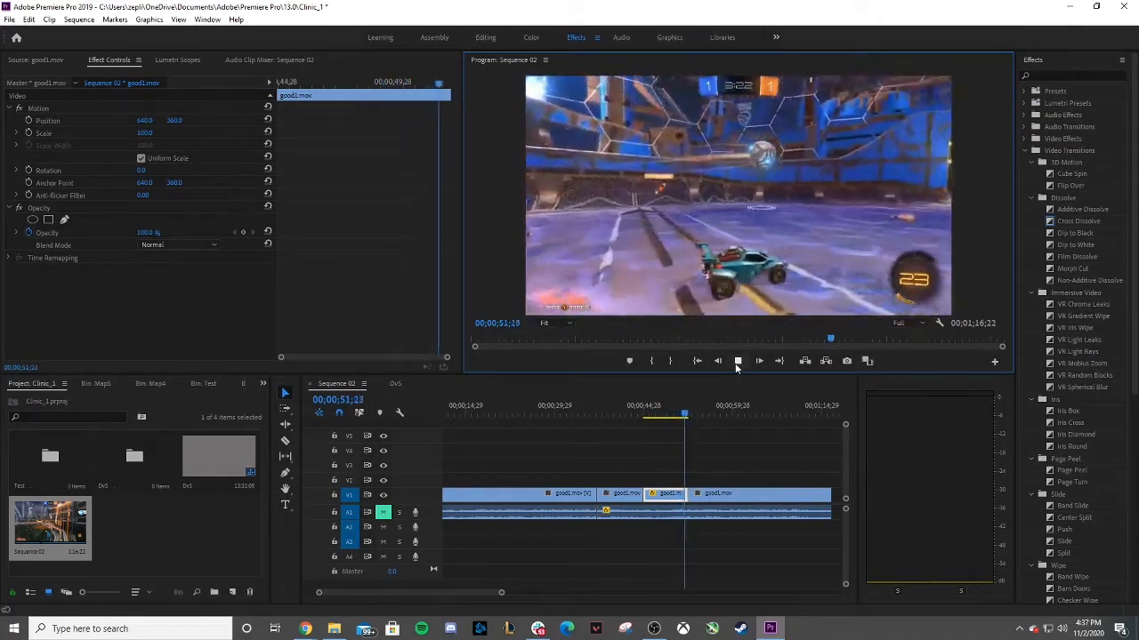
{"action": "left_click", "coordinate": [736, 365]}
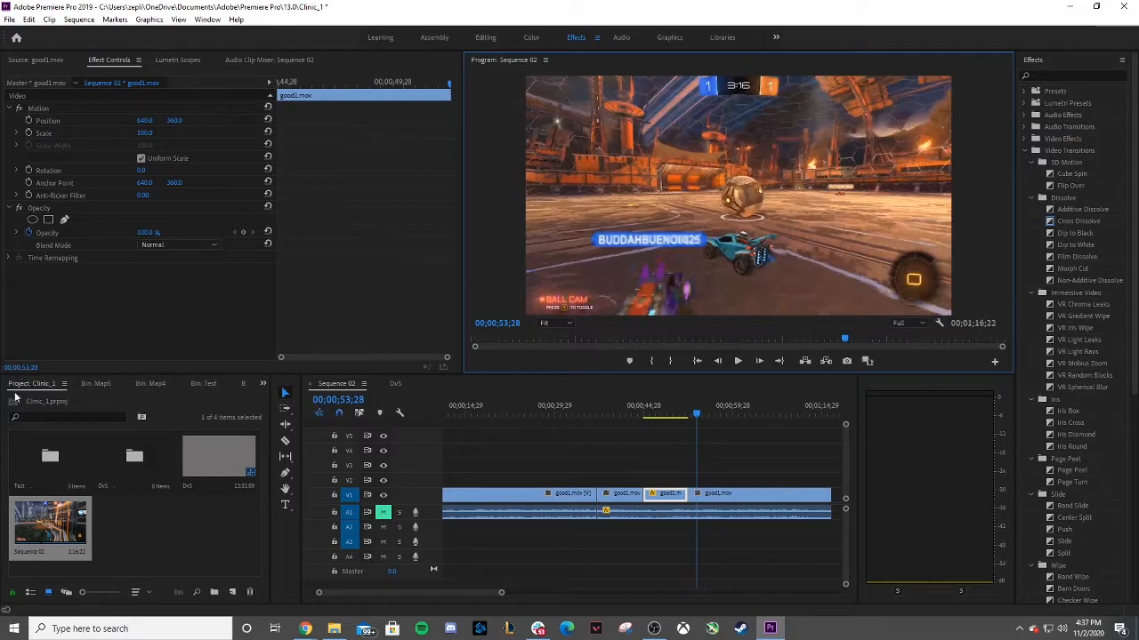
Set the speed of the good1.mov audio clip after the first clip to 50%.
{"action": "left_click", "coordinate": [634, 515]}
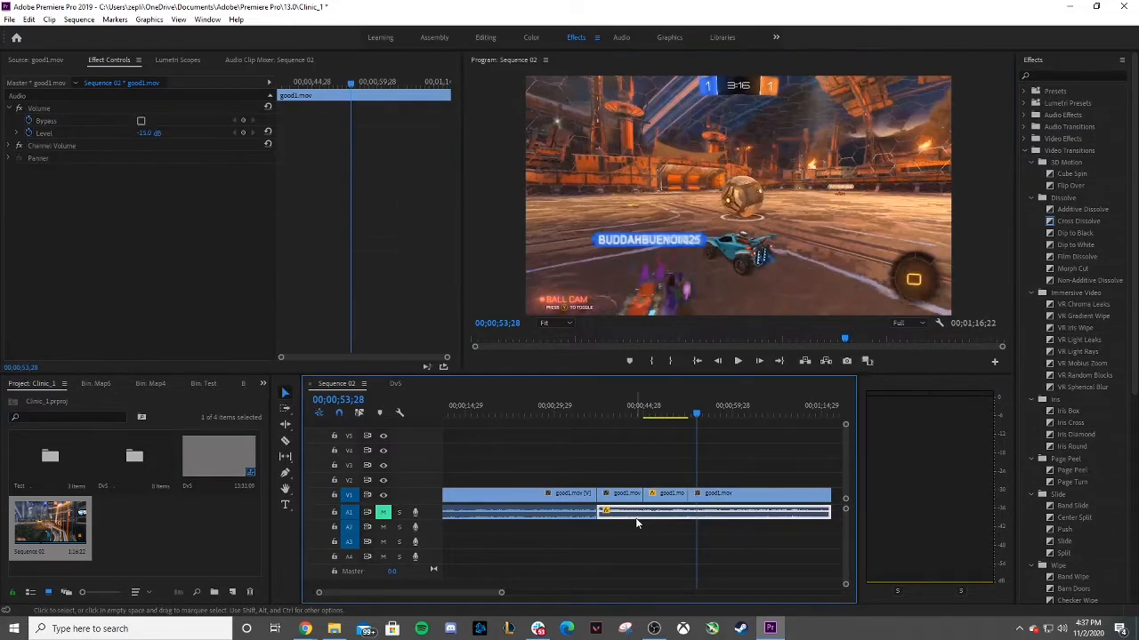
{"action": "right_click", "coordinate": [624, 515]}
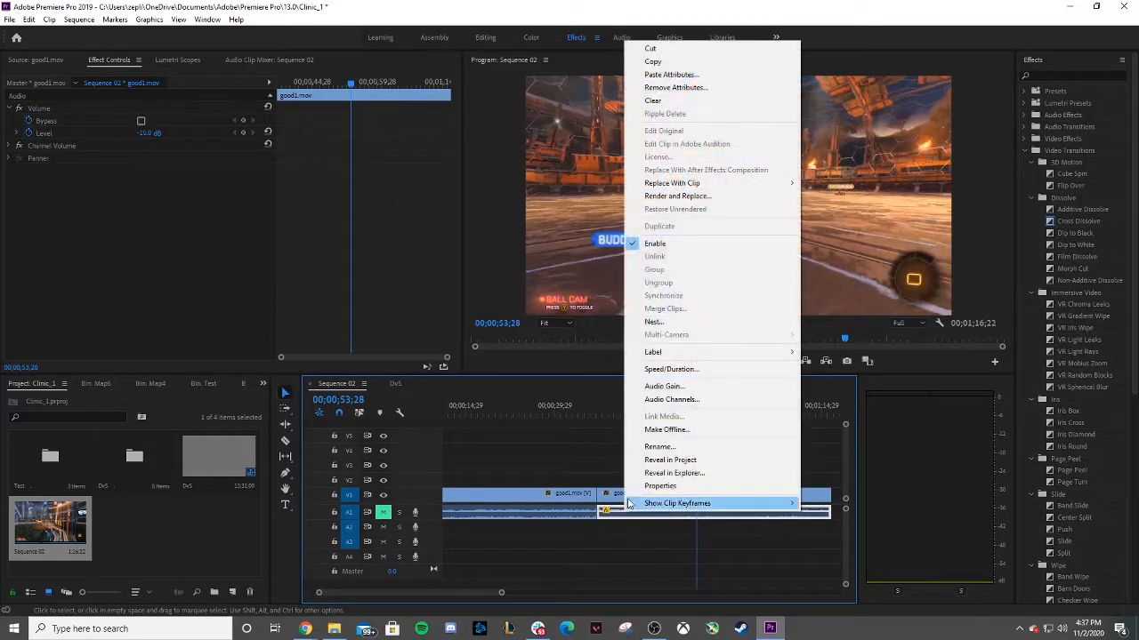
{"action": "left_click", "coordinate": [659, 373]}
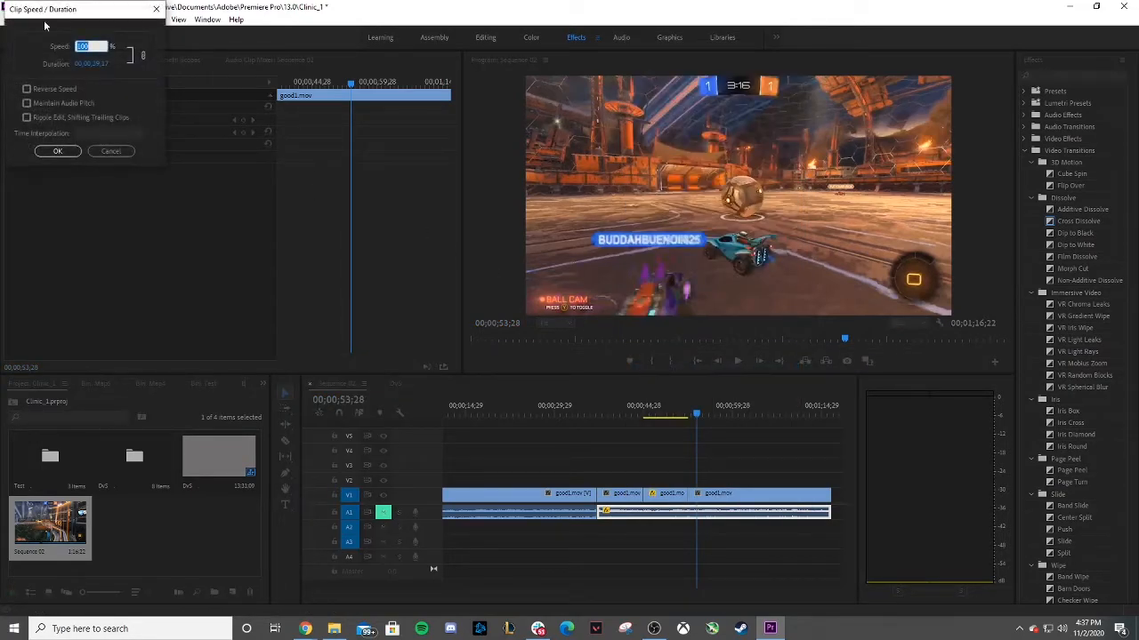
{"action": "type", "text": "50"}
{"action": "key", "text": "Return"}
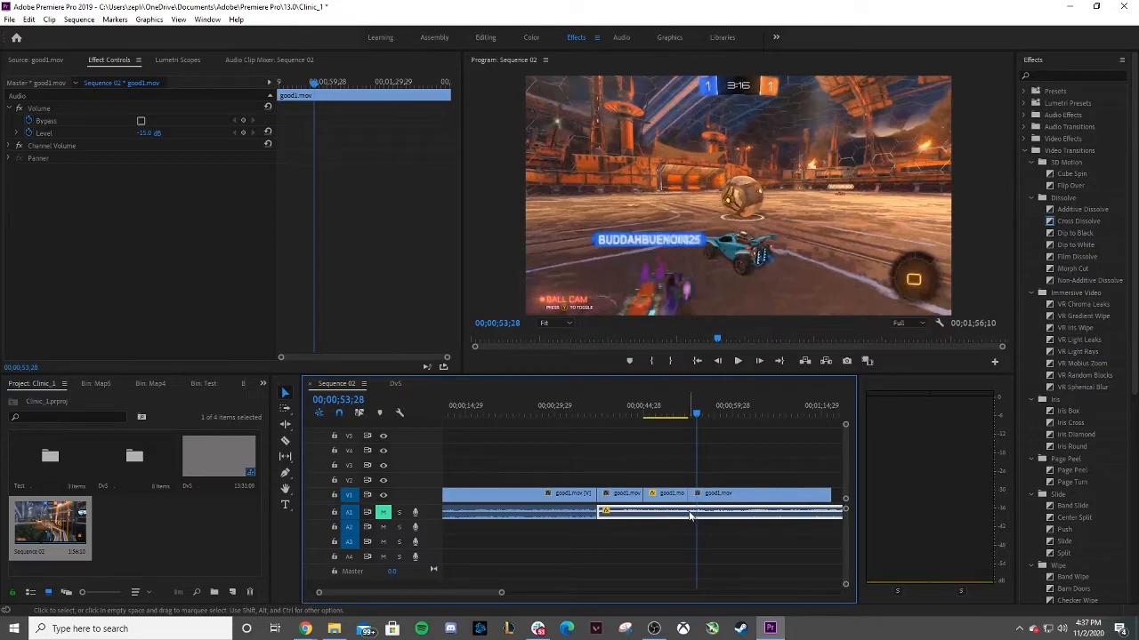
Delete every video and audio clip after the first good1.mov clip in the timeline.
{"action": "key", "text": "Delete"}
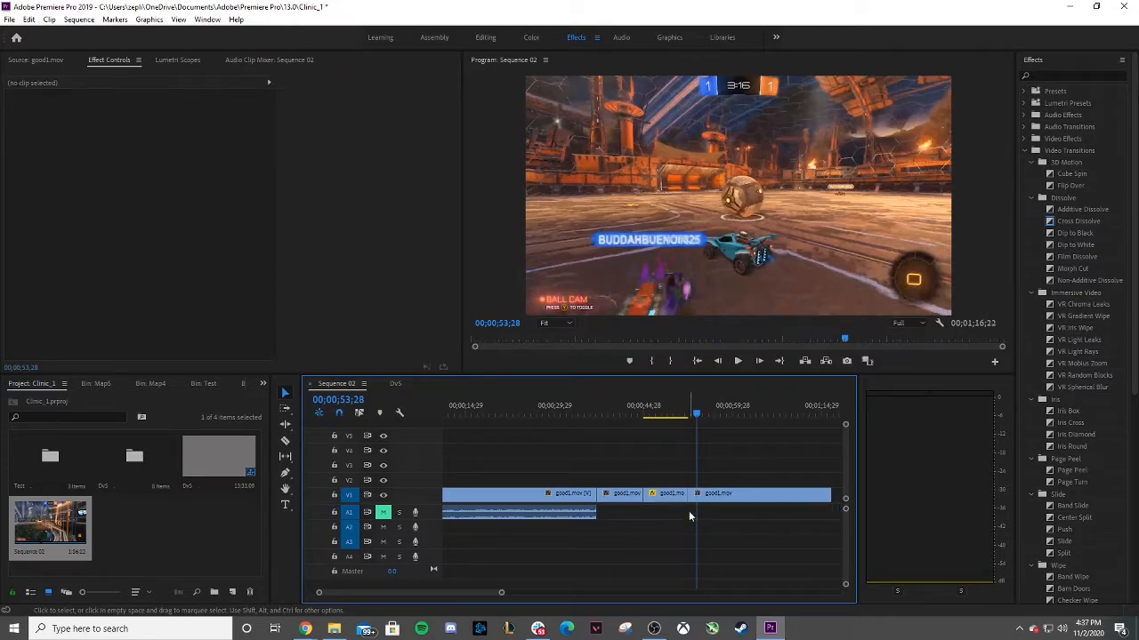
{"action": "left_click", "coordinate": [542, 517]}
{"action": "left_click_drag", "start_coordinate": [617, 420], "coordinate": [836, 568]}
{"action": "key", "text": "Delete"}
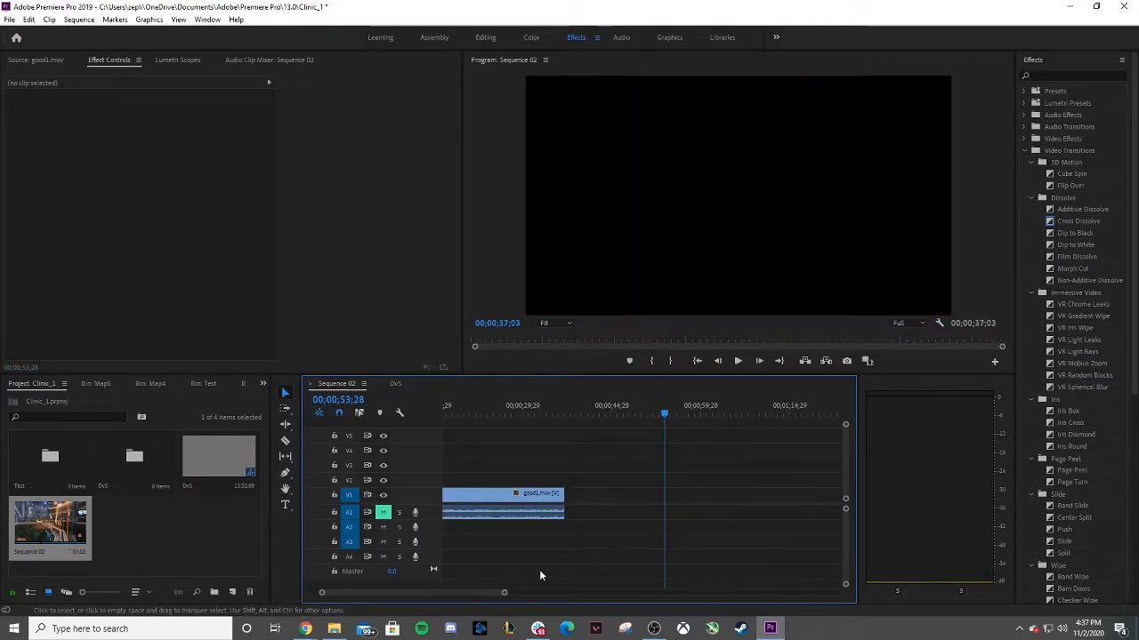
Set the remaining good1.mov video clip's speed to 50%.
{"action": "left_click_drag", "start_coordinate": [454, 595], "coordinate": [402, 586]}
{"action": "left_click", "coordinate": [509, 496]}
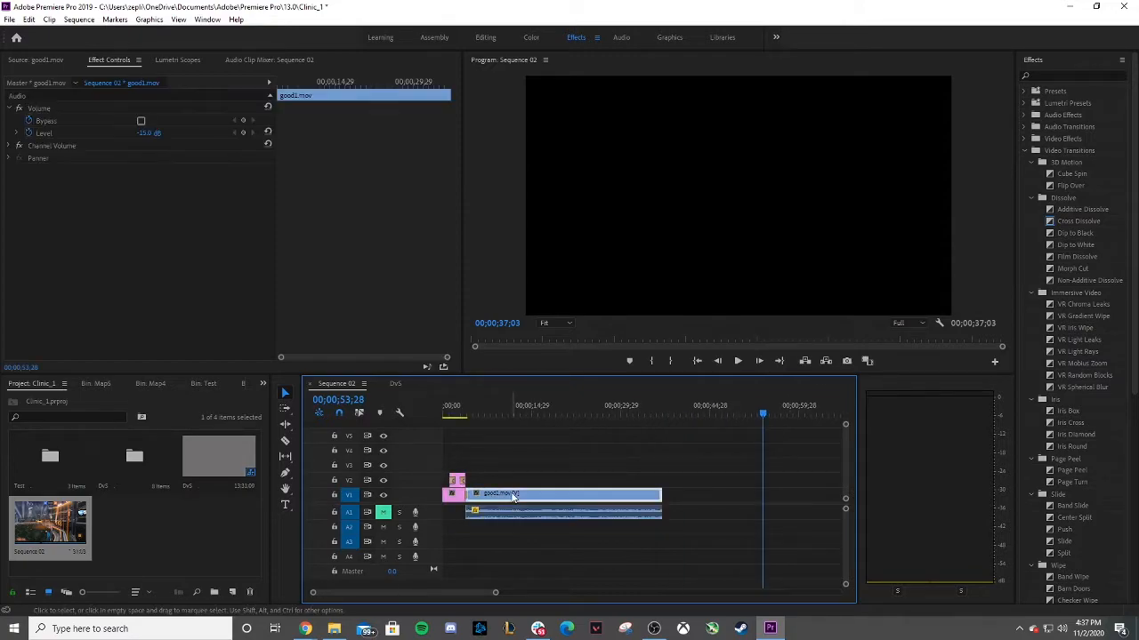
{"action": "right_click", "coordinate": [509, 496]}
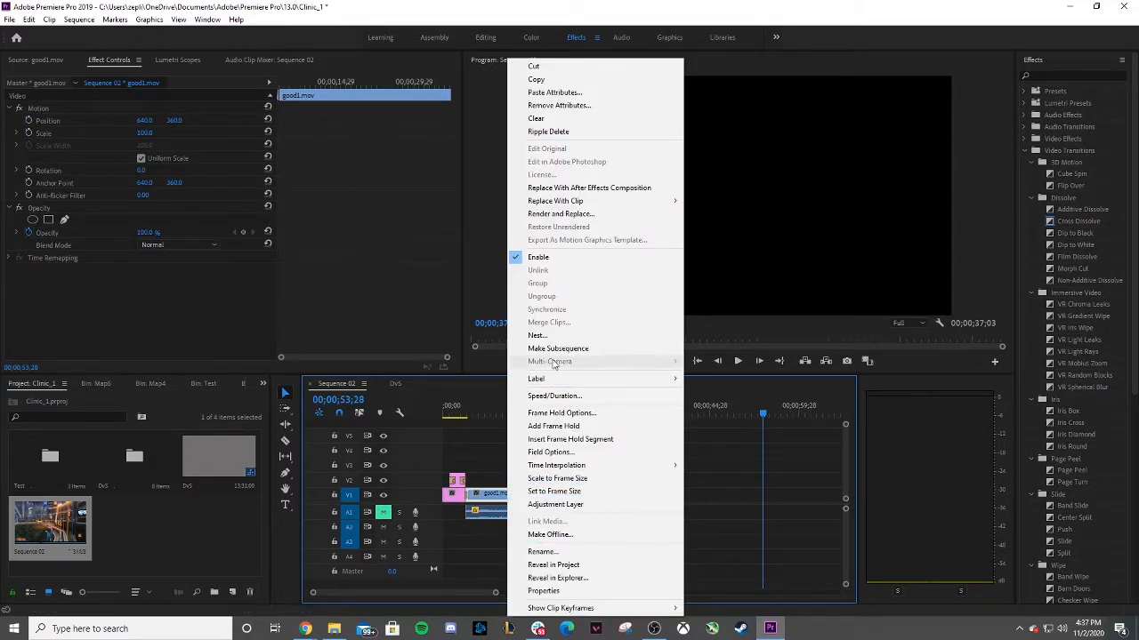
{"action": "left_click", "coordinate": [553, 396]}
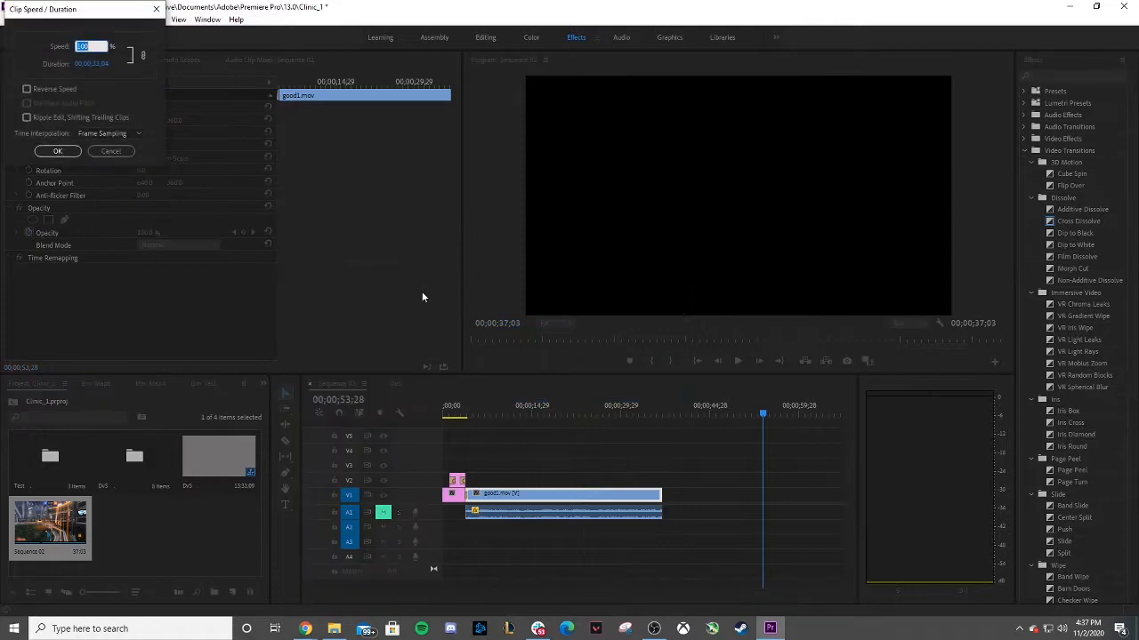
{"action": "key", "text": "Return"}
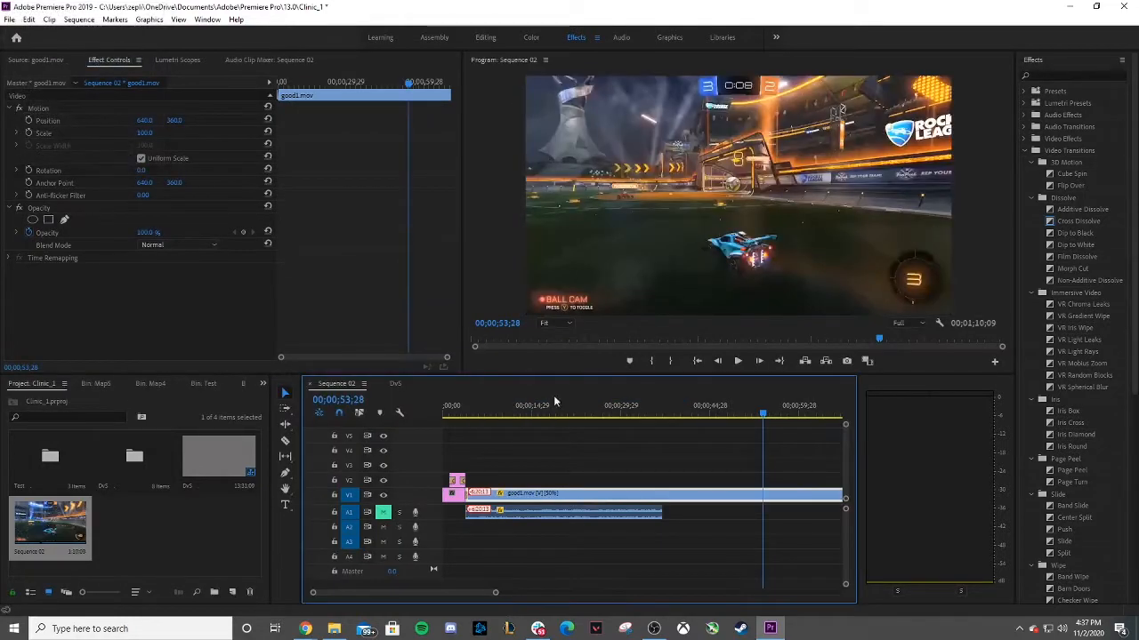
Set the good1.mov audio clip's speed to 50%.
{"action": "left_click", "coordinate": [559, 514]}
{"action": "right_click", "coordinate": [557, 514]}
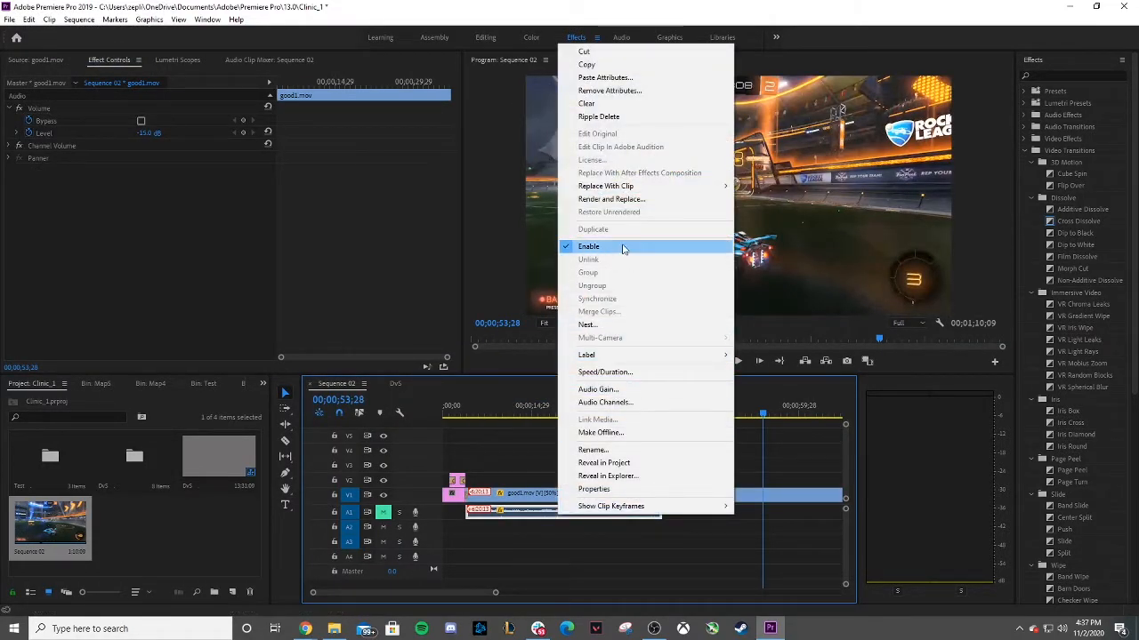
{"action": "left_click", "coordinate": [608, 372]}
{"action": "type", "text": "50"}
{"action": "key", "text": "Return"}
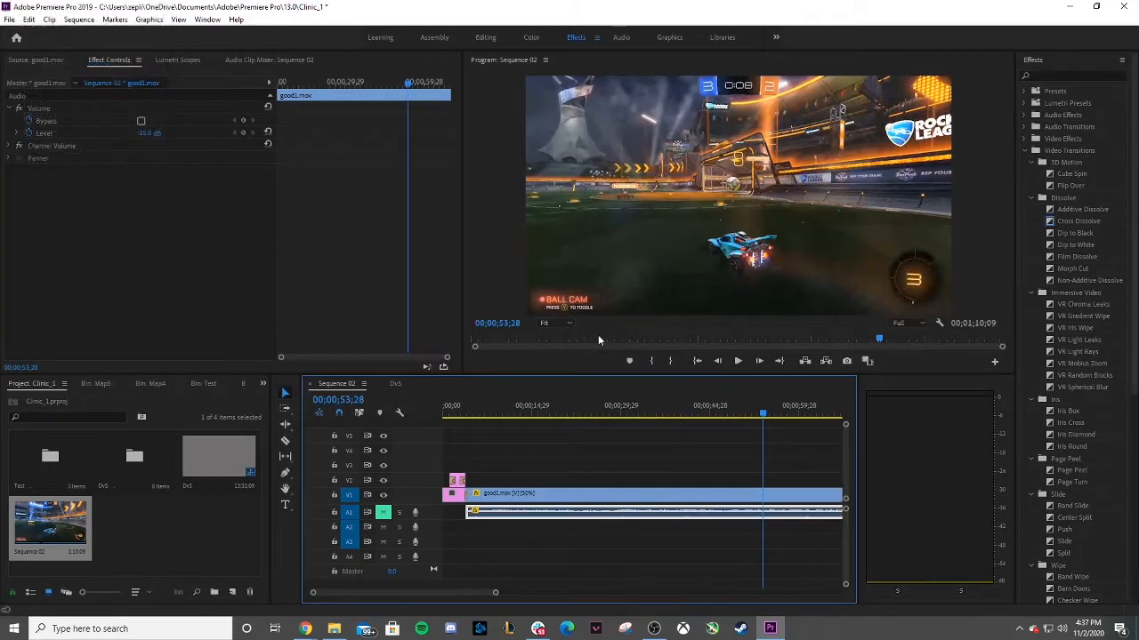
Play back the slowed good1.mov clip and save the project.
{"action": "left_click_drag", "start_coordinate": [490, 416], "coordinate": [465, 410]}
{"action": "left_click", "coordinate": [737, 360]}
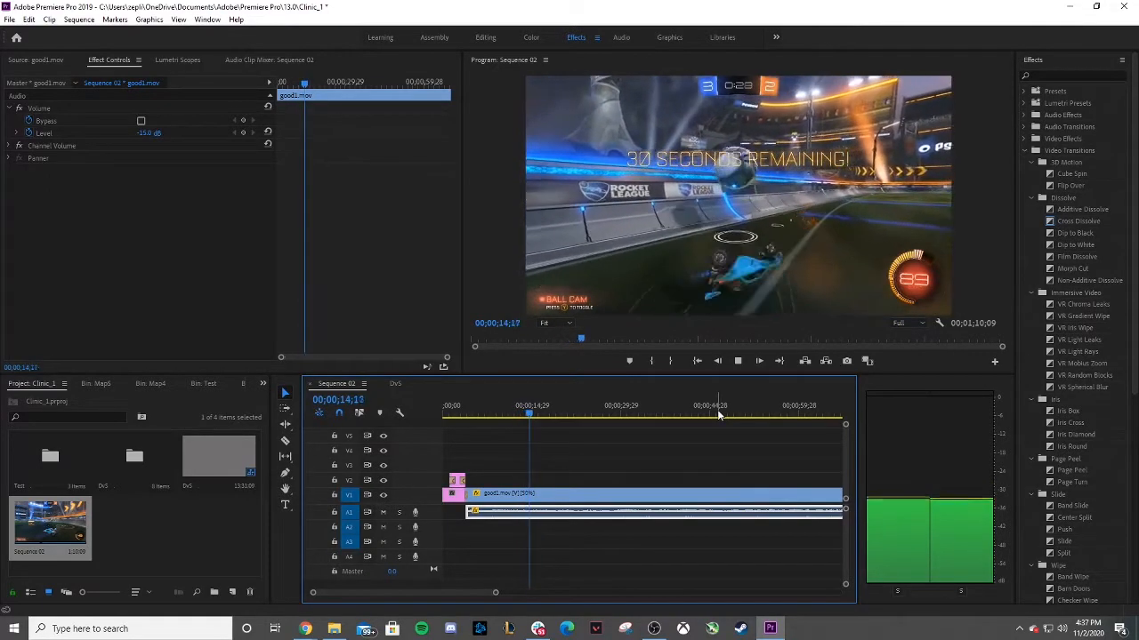
{"action": "left_click", "coordinate": [743, 367]}
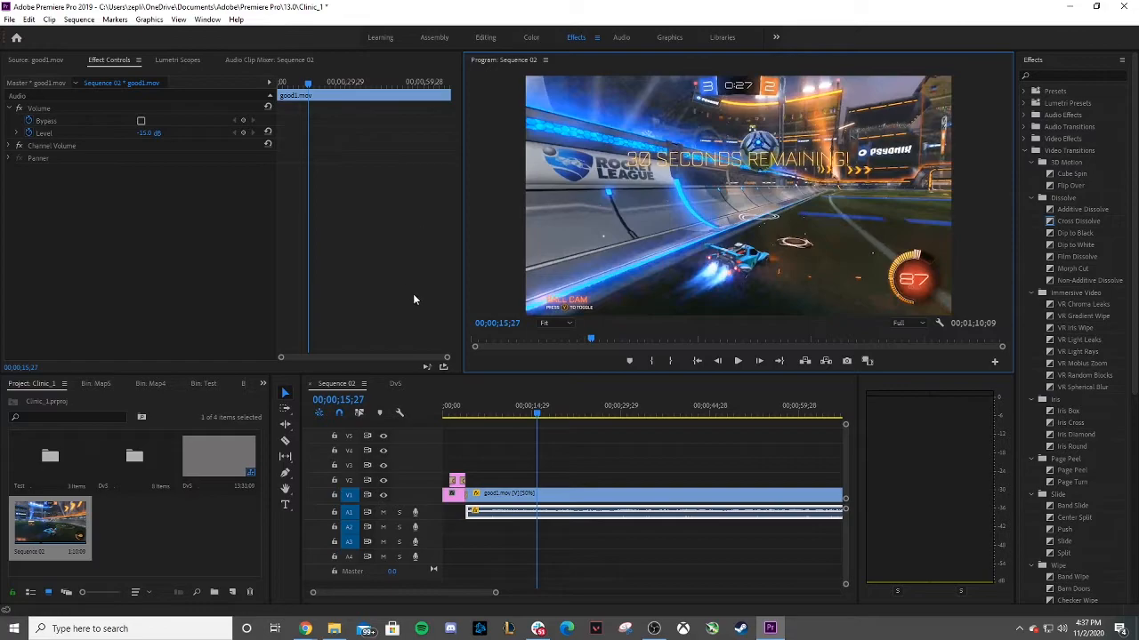
{"action": "key", "text": "ctrl+s"}
{"action": "left_click_drag", "start_coordinate": [495, 592], "coordinate": [545, 593]}
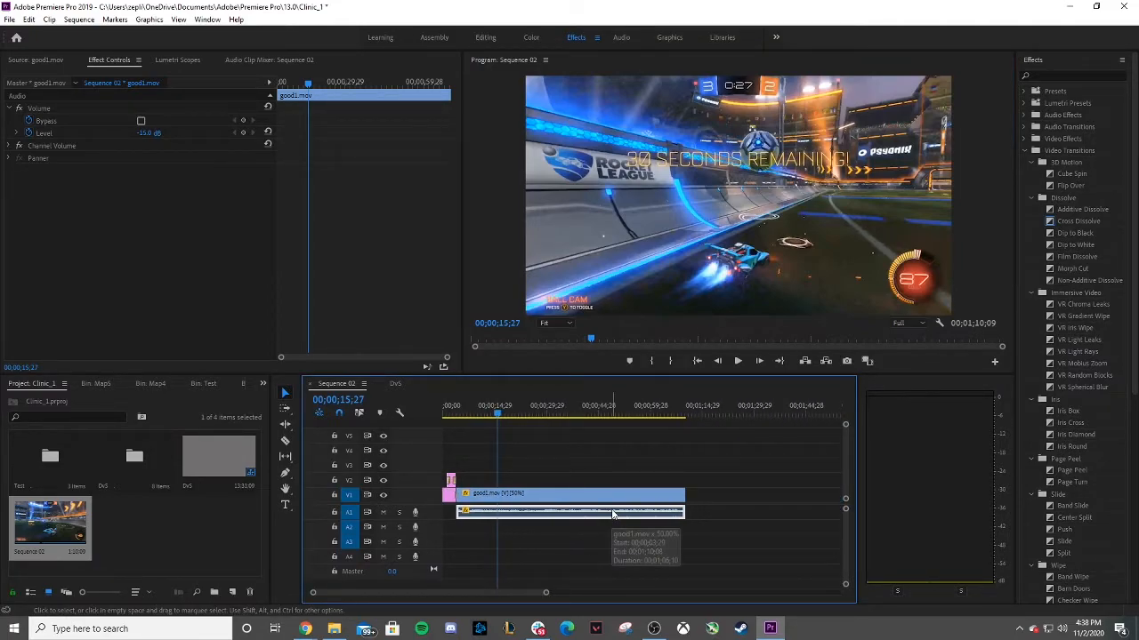
Return the playhead to the start and open the DvS sequence from the project's root bin.
{"action": "double_click", "coordinate": [125, 466]}
{"action": "double_click", "coordinate": [143, 478]}
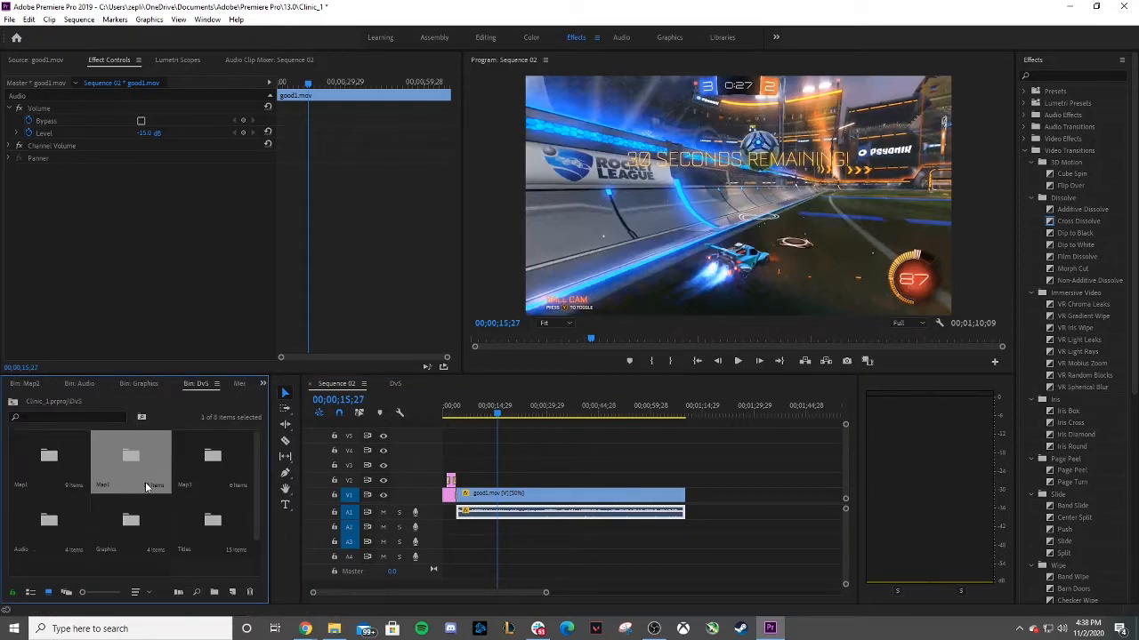
{"action": "left_click_drag", "start_coordinate": [495, 412], "coordinate": [406, 407]}
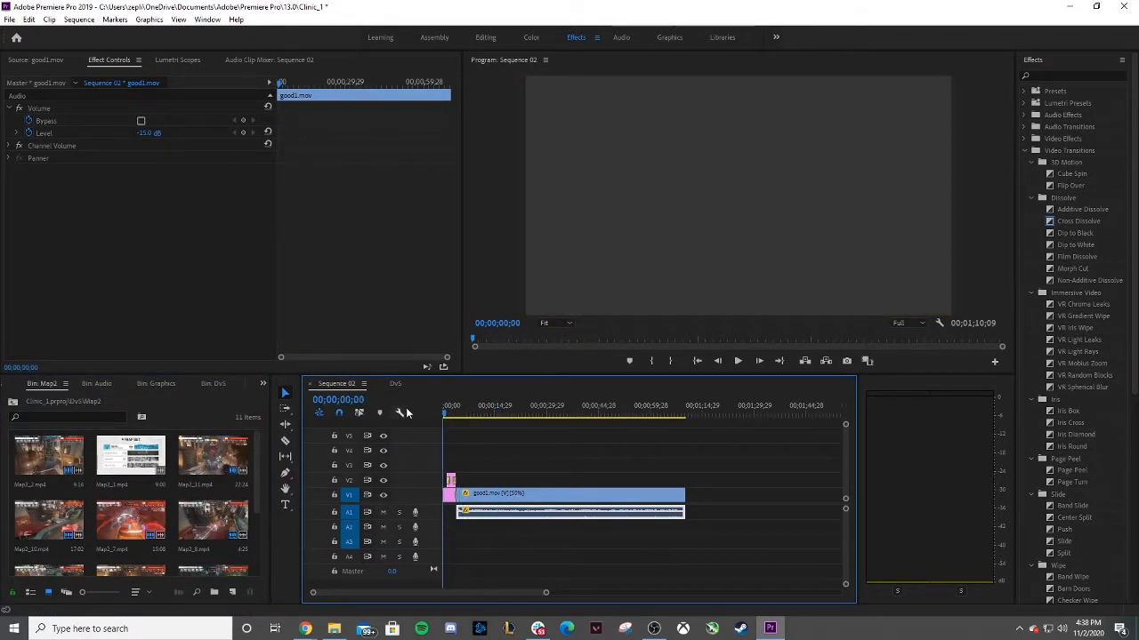
{"action": "left_click", "coordinate": [19, 405]}
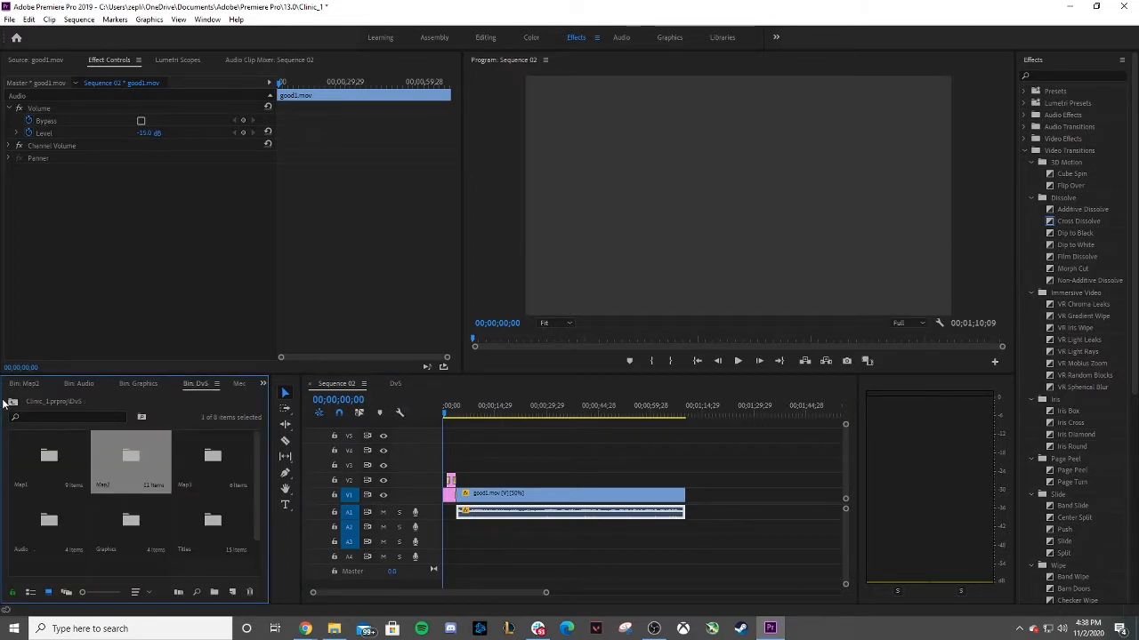
{"action": "left_click", "coordinate": [12, 404]}
{"action": "double_click", "coordinate": [205, 470]}
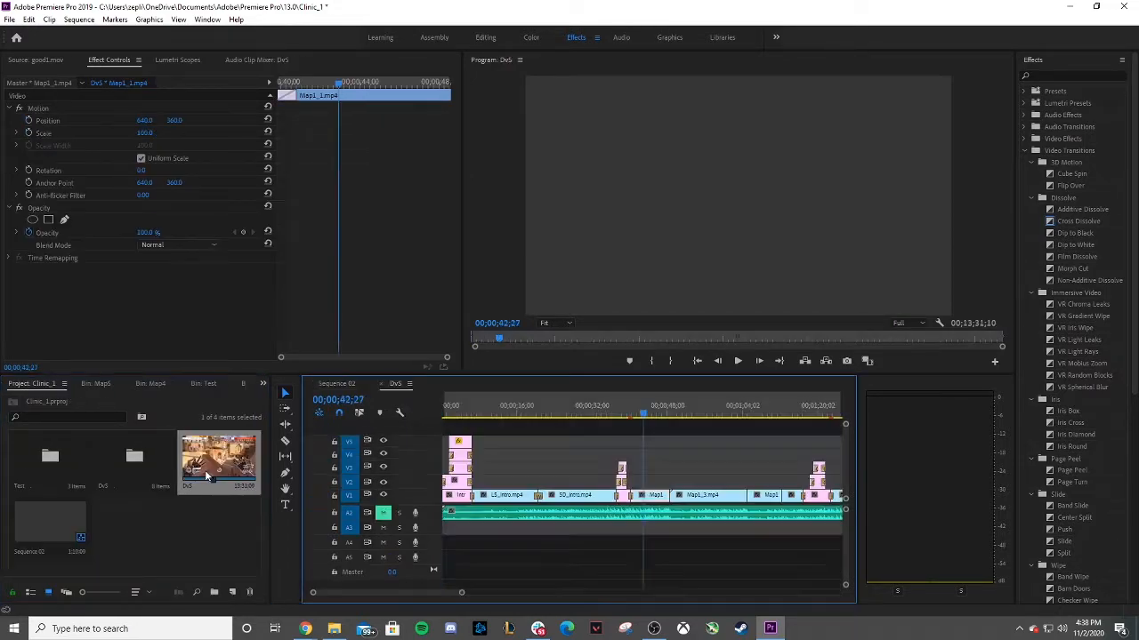
Scrub and play through the early part of the DvS sequence to review its title cards and map intros.
{"action": "left_click_drag", "start_coordinate": [643, 416], "coordinate": [753, 417]}
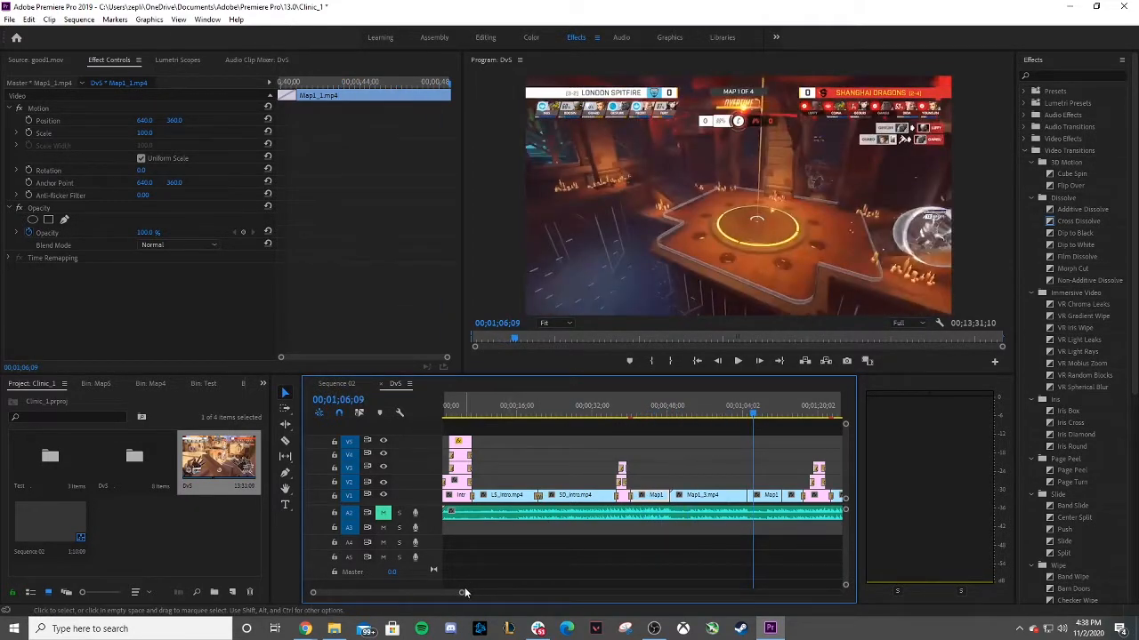
{"action": "left_click_drag", "start_coordinate": [463, 593], "coordinate": [569, 593]}
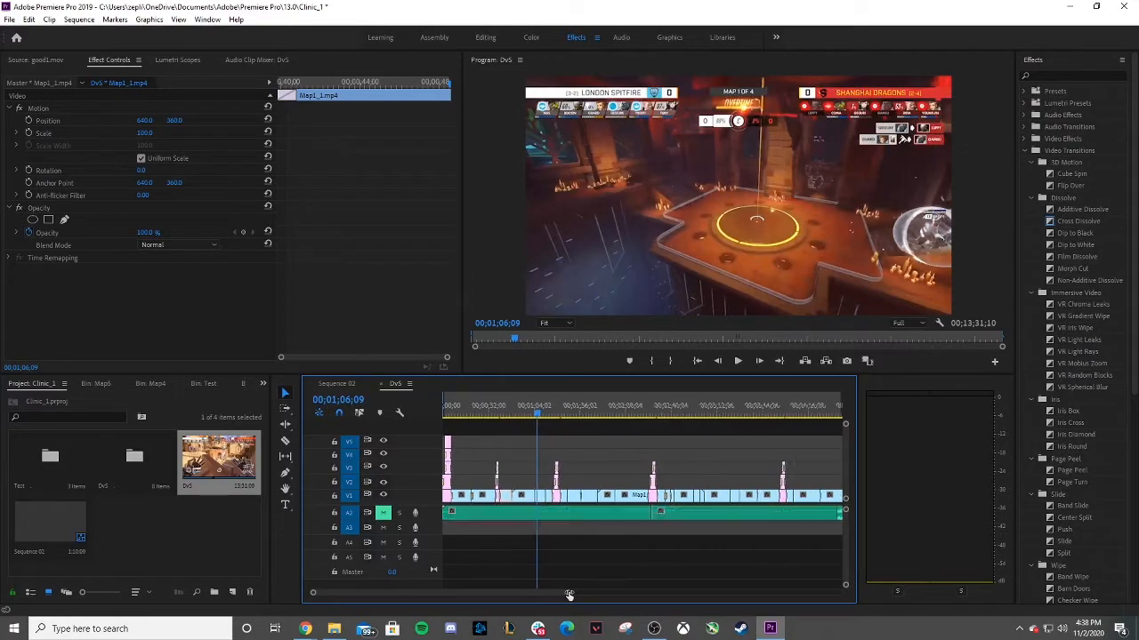
{"action": "left_click", "coordinate": [646, 413]}
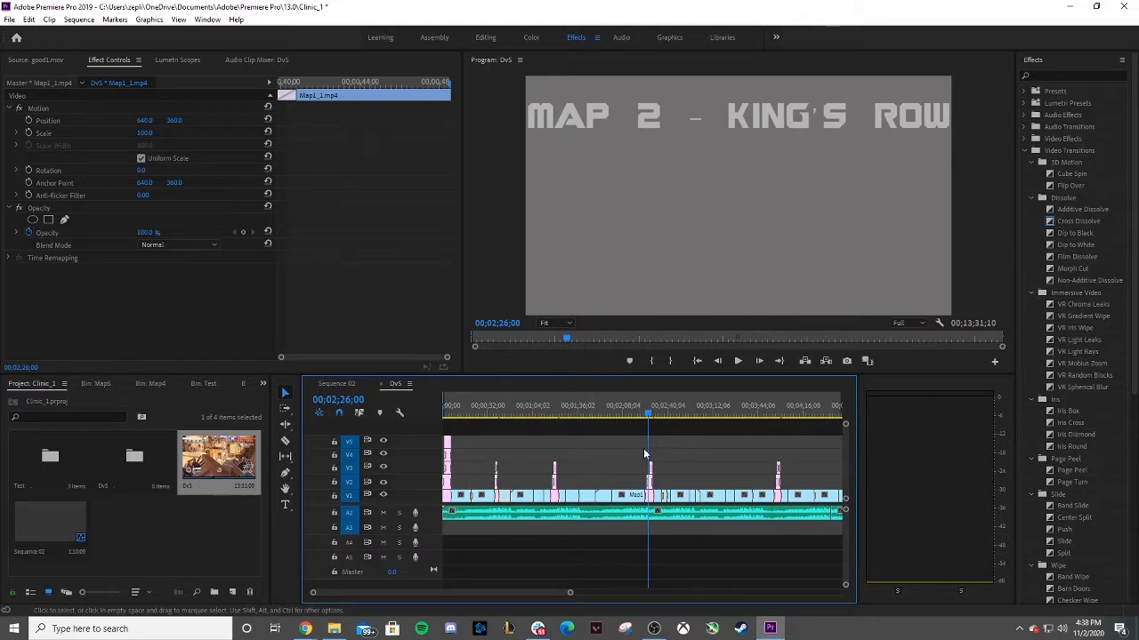
{"action": "left_click", "coordinate": [737, 361]}
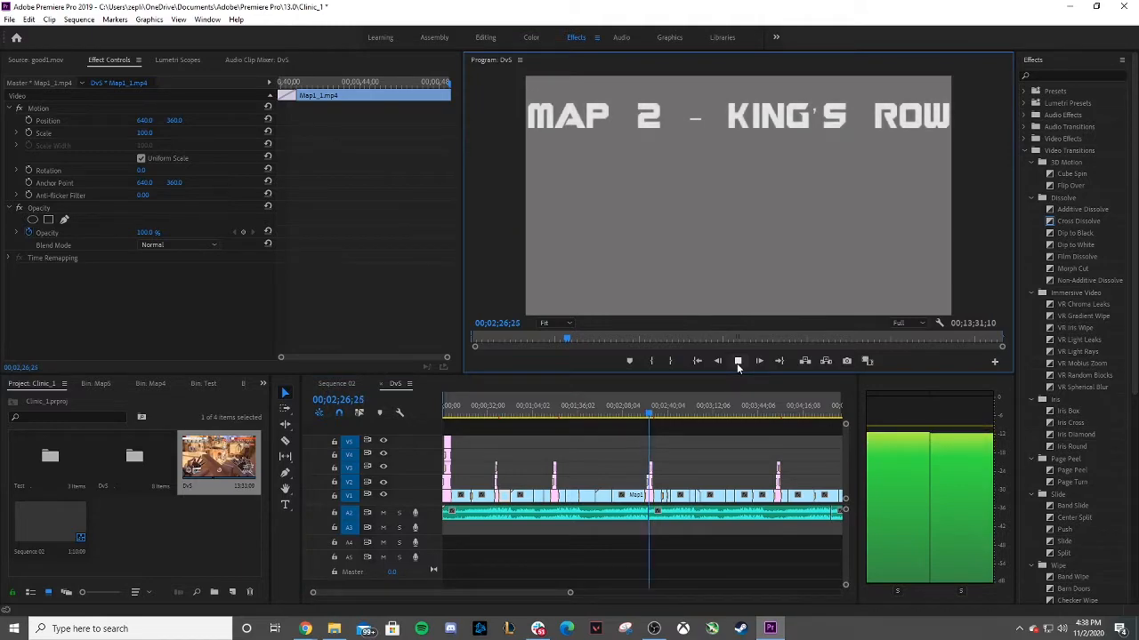
{"action": "left_click", "coordinate": [737, 361]}
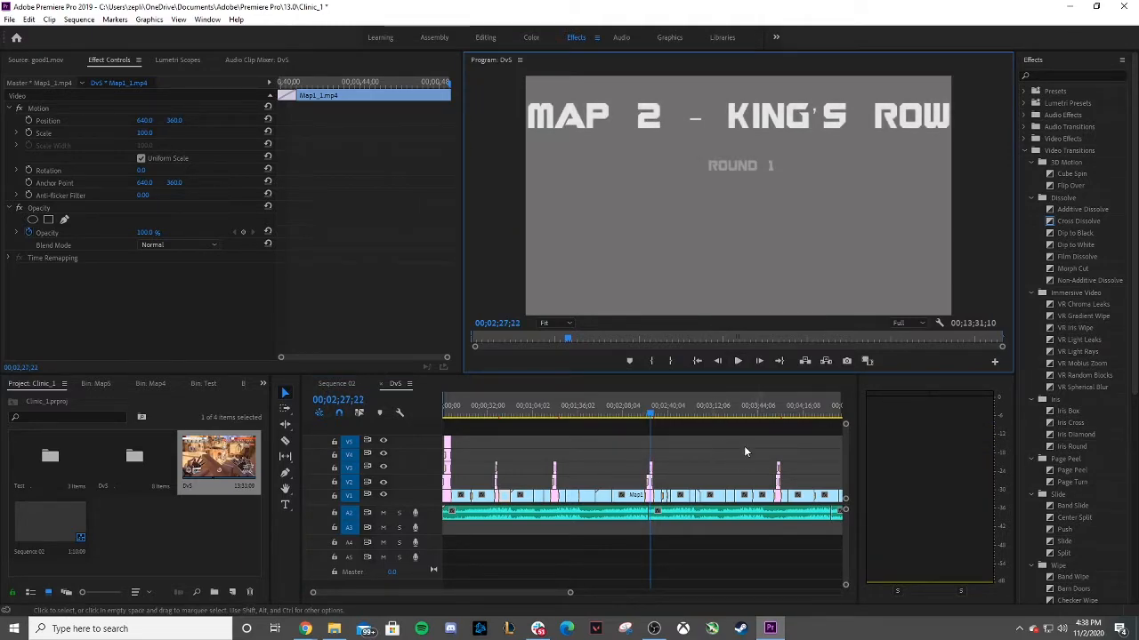
{"action": "left_click_drag", "start_coordinate": [525, 593], "coordinate": [552, 592]}
{"action": "left_click_drag", "start_coordinate": [662, 411], "coordinate": [669, 412]}
{"action": "left_click", "coordinate": [737, 361]}
{"action": "left_click", "coordinate": [737, 361]}
Scroll along the DvS timeline and play later sections to review them, returning the playhead to the start.
{"action": "left_click_drag", "start_coordinate": [577, 600], "coordinate": [618, 591]}
{"action": "left_click", "coordinate": [616, 410]}
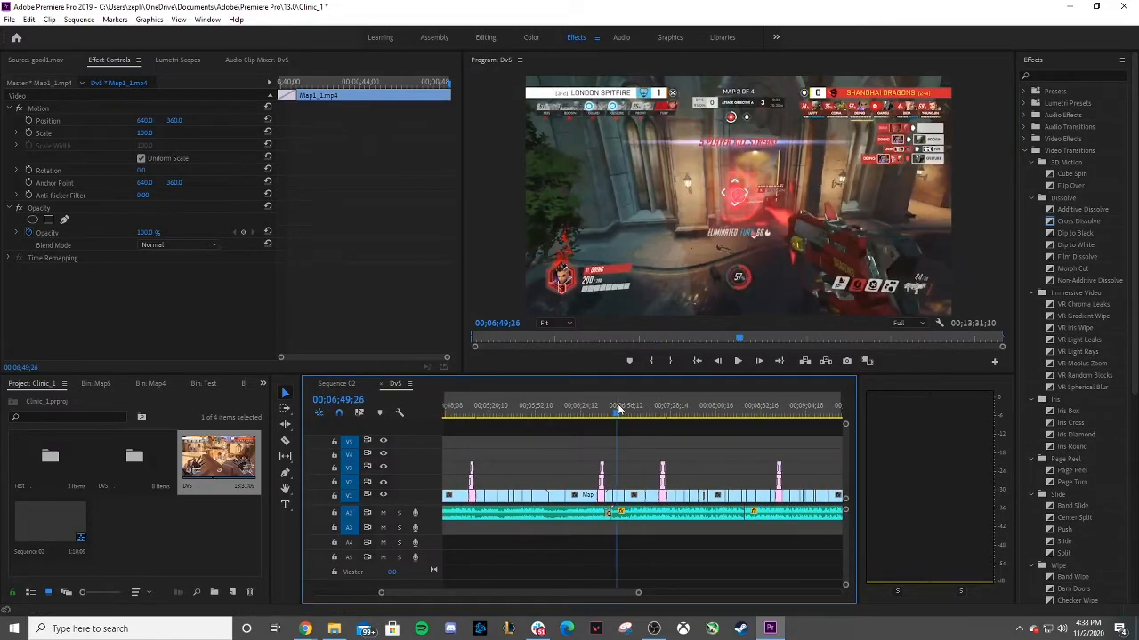
{"action": "left_click", "coordinate": [737, 361]}
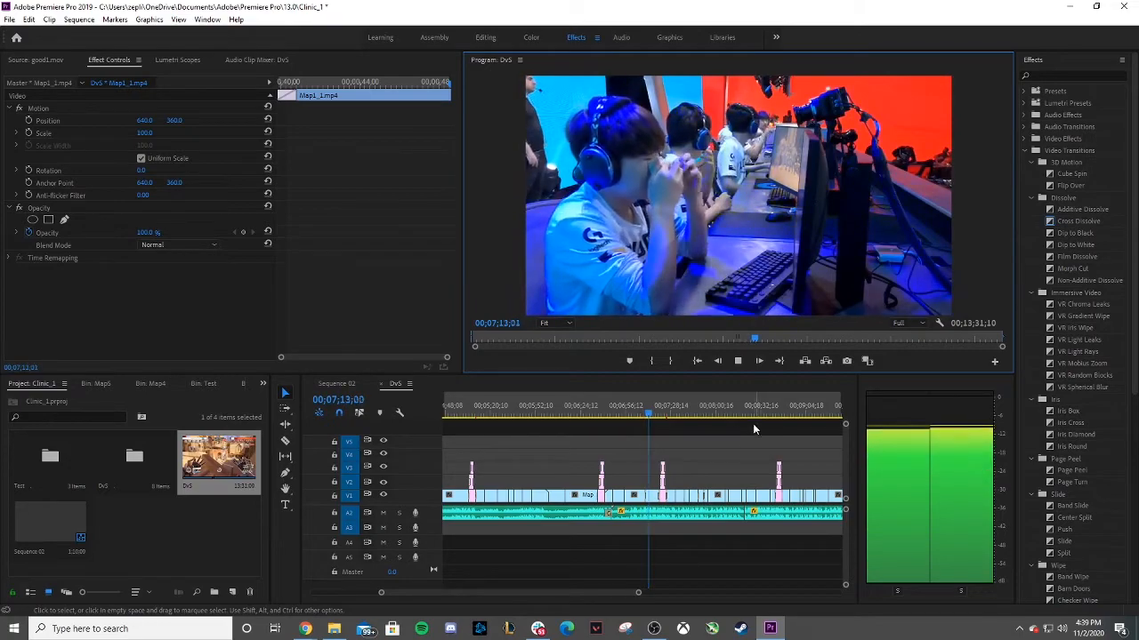
{"action": "left_click", "coordinate": [670, 414]}
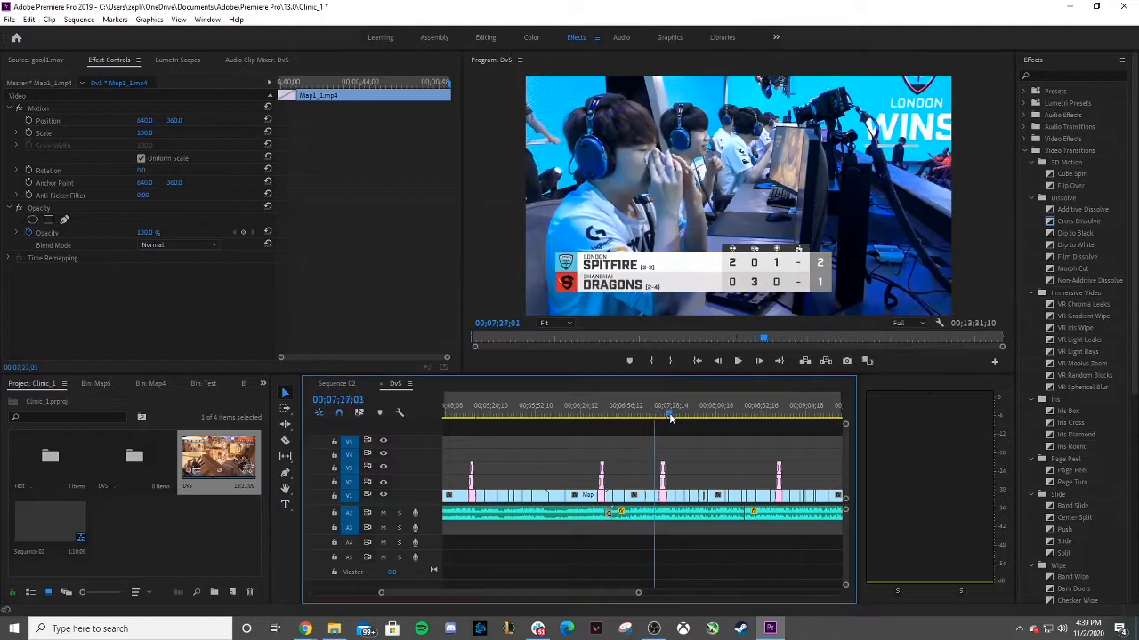
{"action": "left_click", "coordinate": [739, 361]}
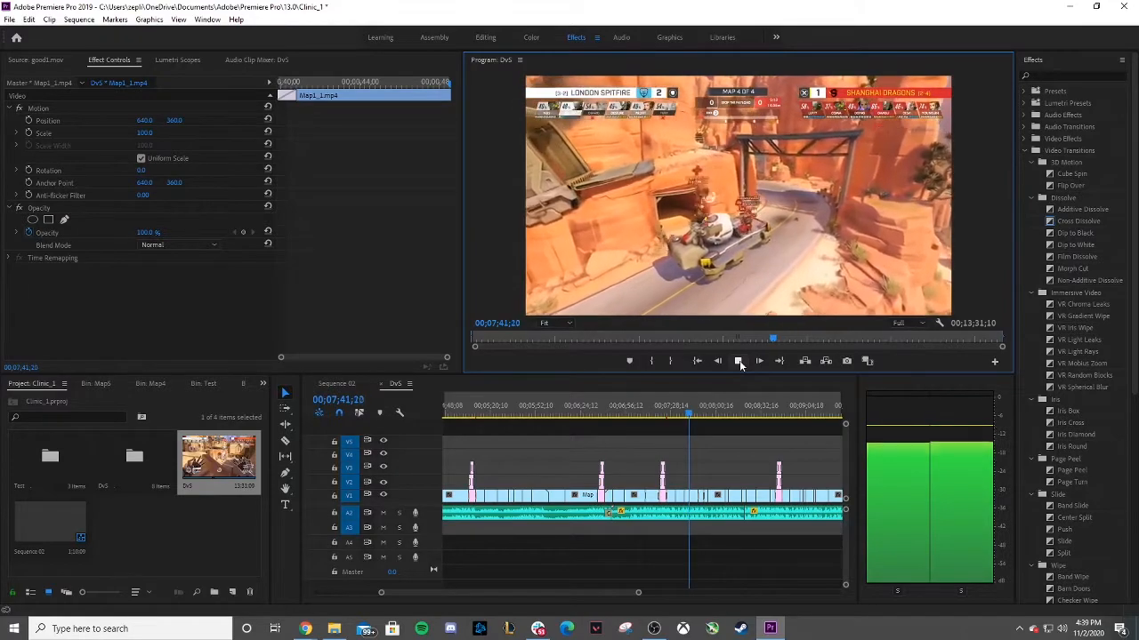
{"action": "left_click_drag", "start_coordinate": [638, 594], "coordinate": [759, 584]}
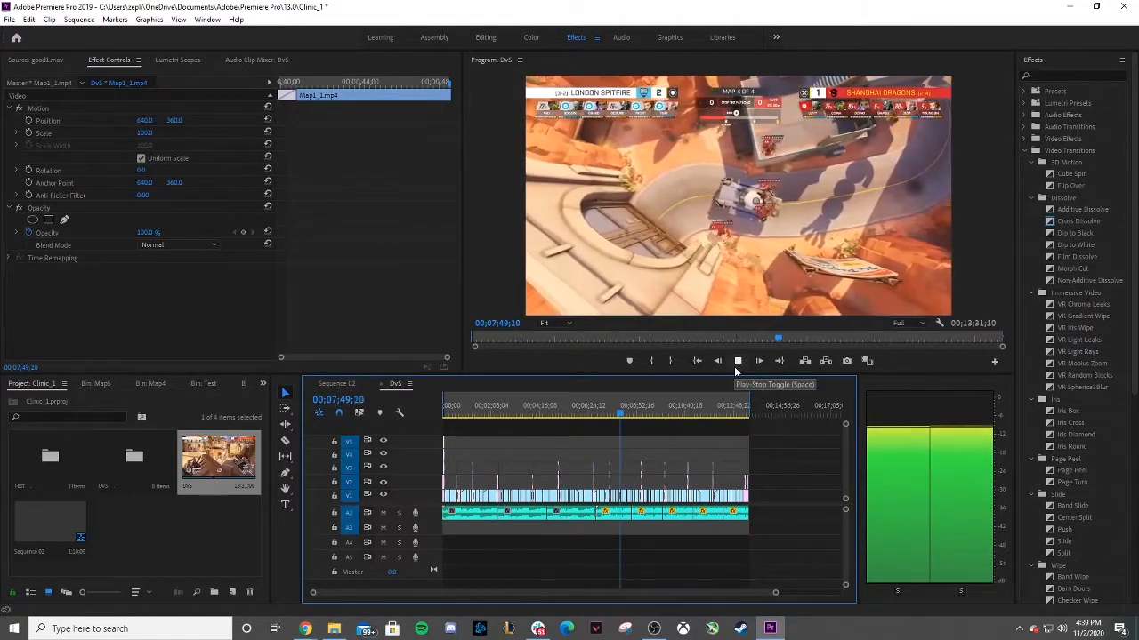
{"action": "left_click", "coordinate": [735, 367]}
{"action": "left_click_drag", "start_coordinate": [627, 411], "coordinate": [388, 412]}
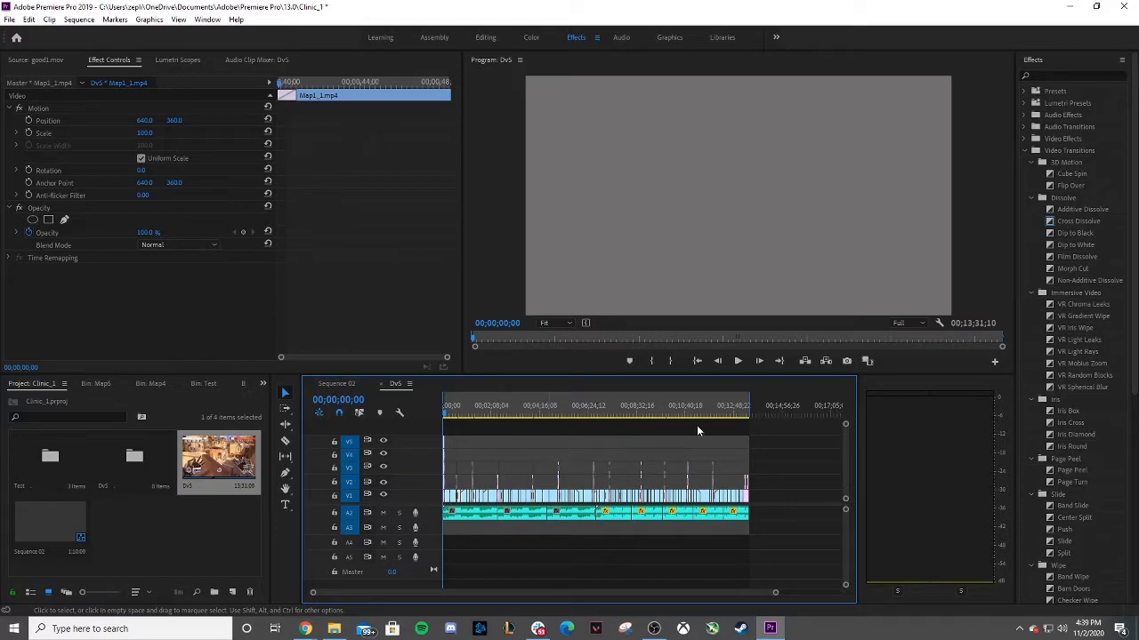
Mark an in point at the start and an out point at the very end of the DvS sequence.
{"action": "left_click_drag", "start_coordinate": [445, 416], "coordinate": [561, 439]}
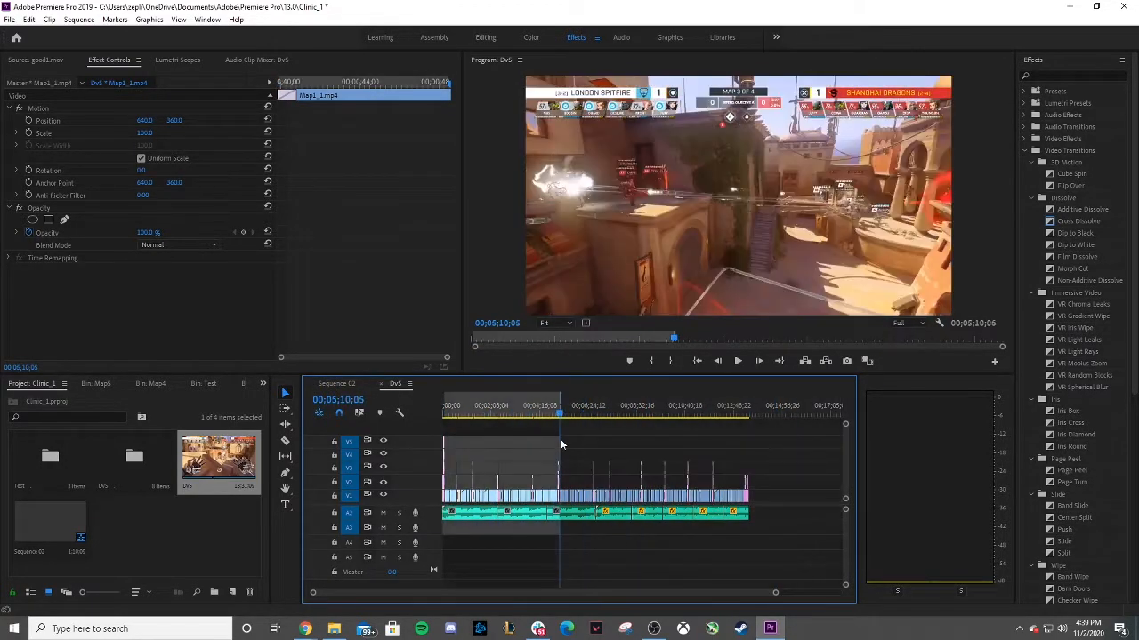
{"action": "key", "text": "i"}
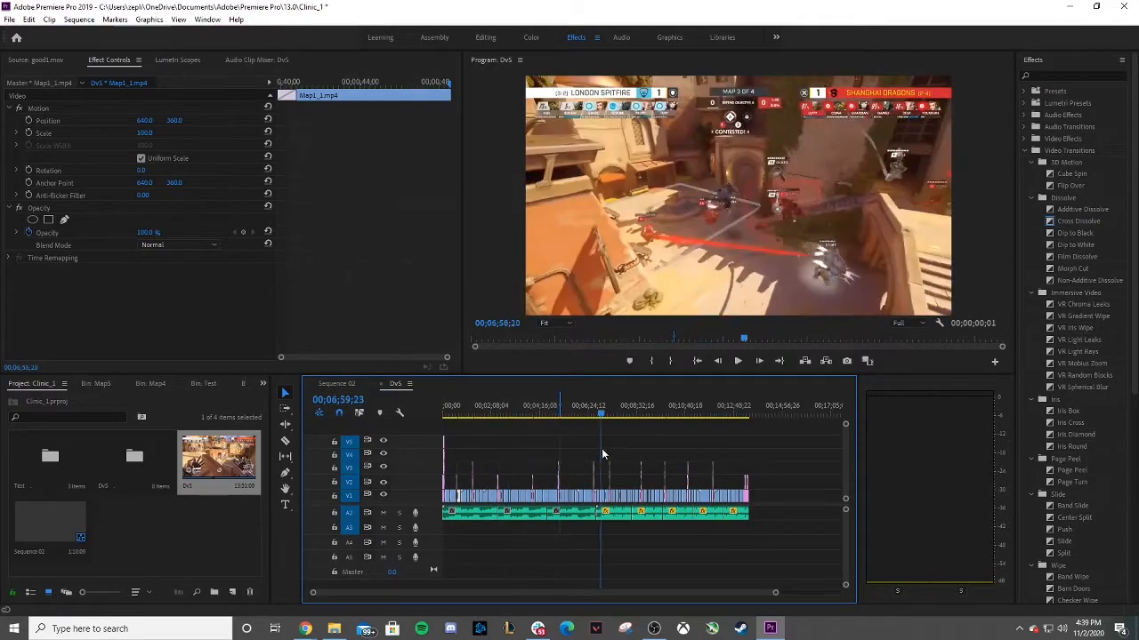
{"action": "key", "text": "Home"}
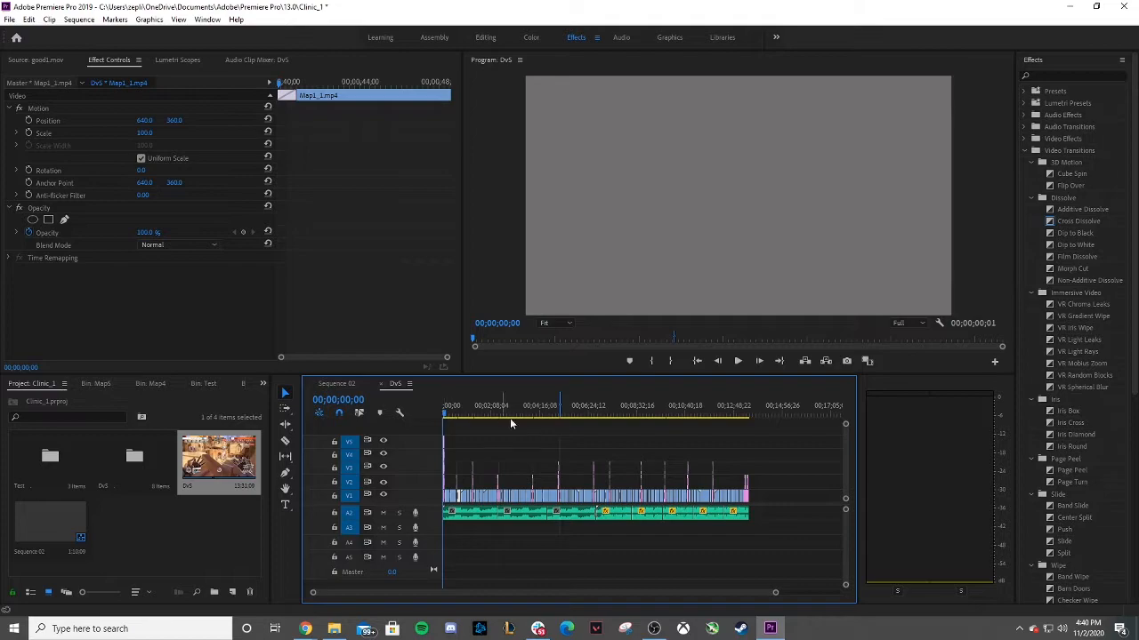
{"action": "key", "text": "o"}
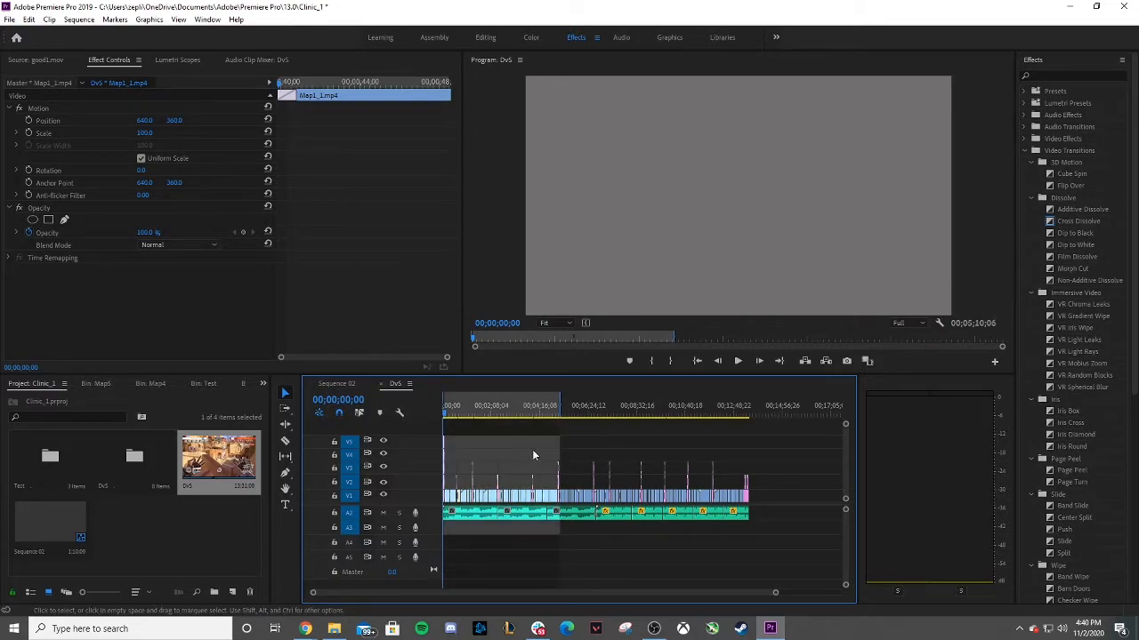
{"action": "left_click_drag", "start_coordinate": [449, 418], "coordinate": [747, 436]}
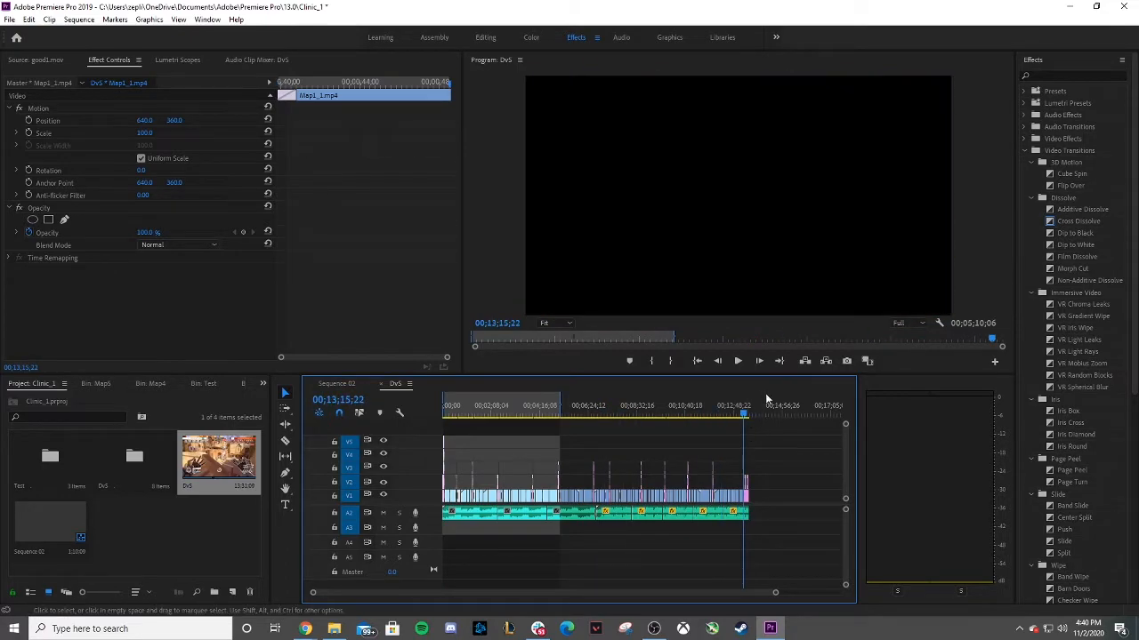
{"action": "left_click", "coordinate": [750, 363]}
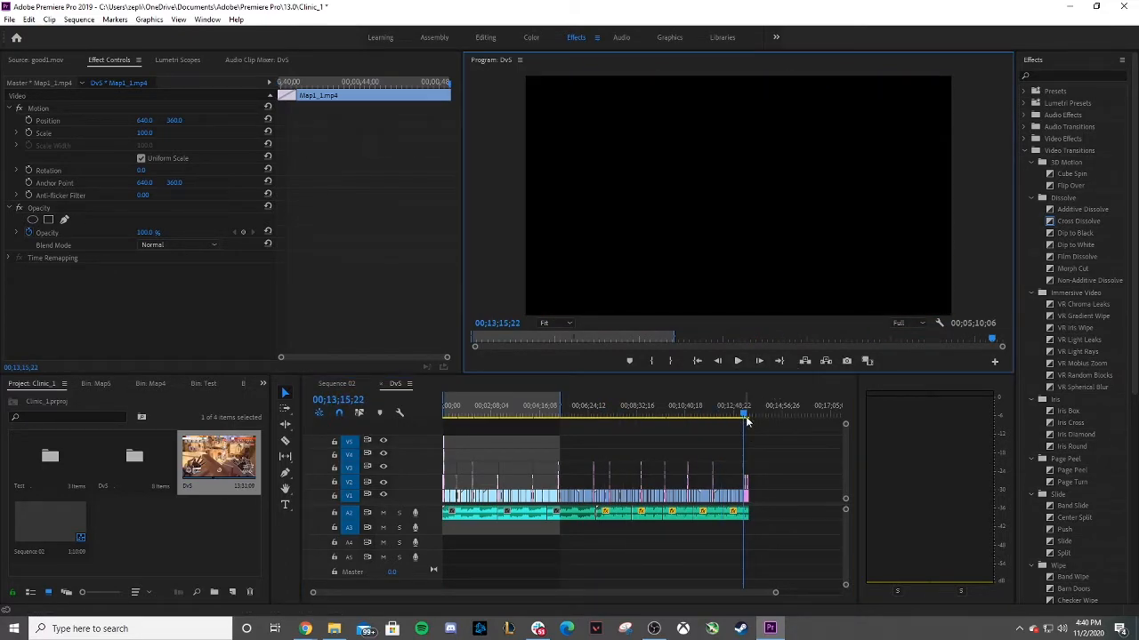
{"action": "left_click", "coordinate": [737, 361]}
{"action": "left_click", "coordinate": [745, 416]}
{"action": "left_click_drag", "start_coordinate": [746, 416], "coordinate": [749, 416]}
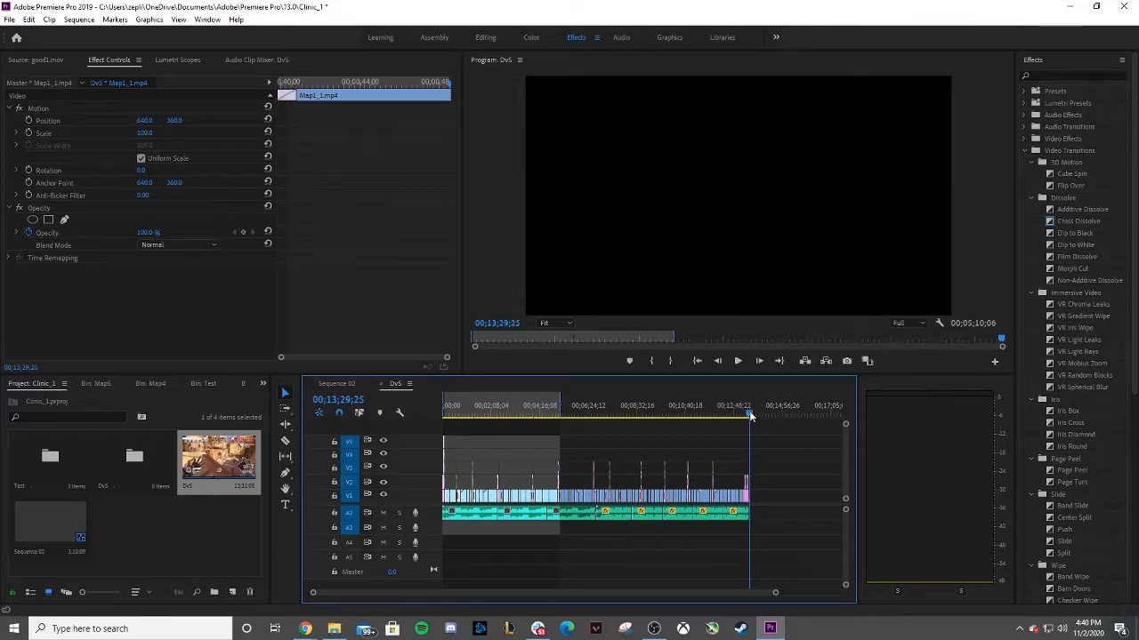
{"action": "left_click", "coordinate": [741, 364]}
{"action": "left_click", "coordinate": [742, 364]}
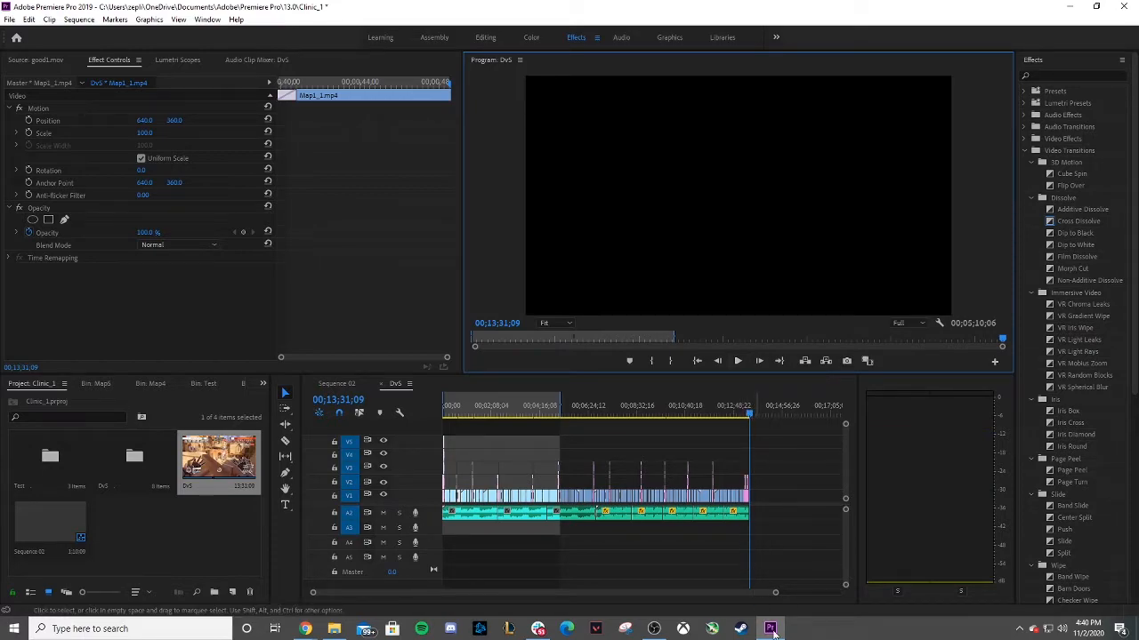
{"action": "key", "text": "o"}
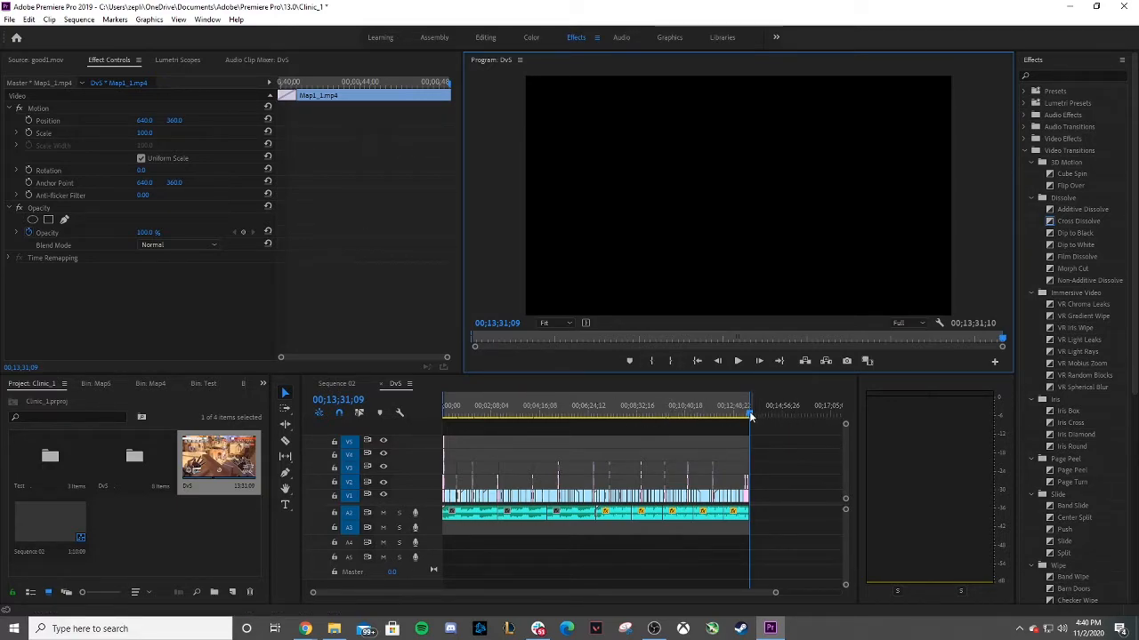
Open Sequence 02 to check it and switch back to the DvS sequence.
{"action": "left_click_drag", "start_coordinate": [749, 417], "coordinate": [443, 414]}
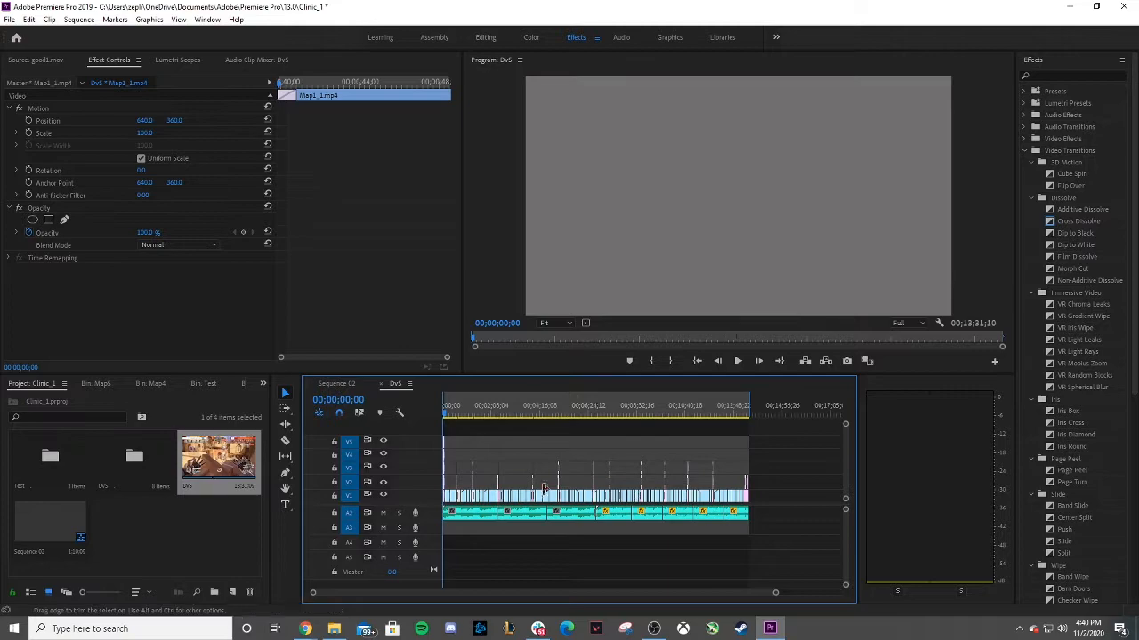
{"action": "left_click", "coordinate": [349, 443]}
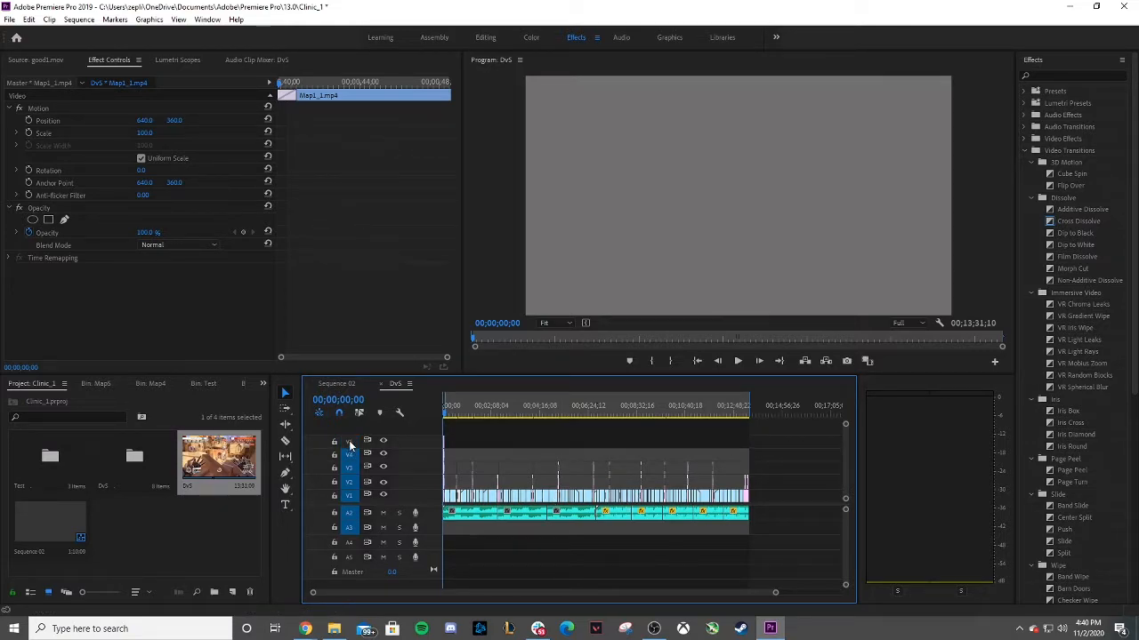
{"action": "left_click", "coordinate": [356, 443]}
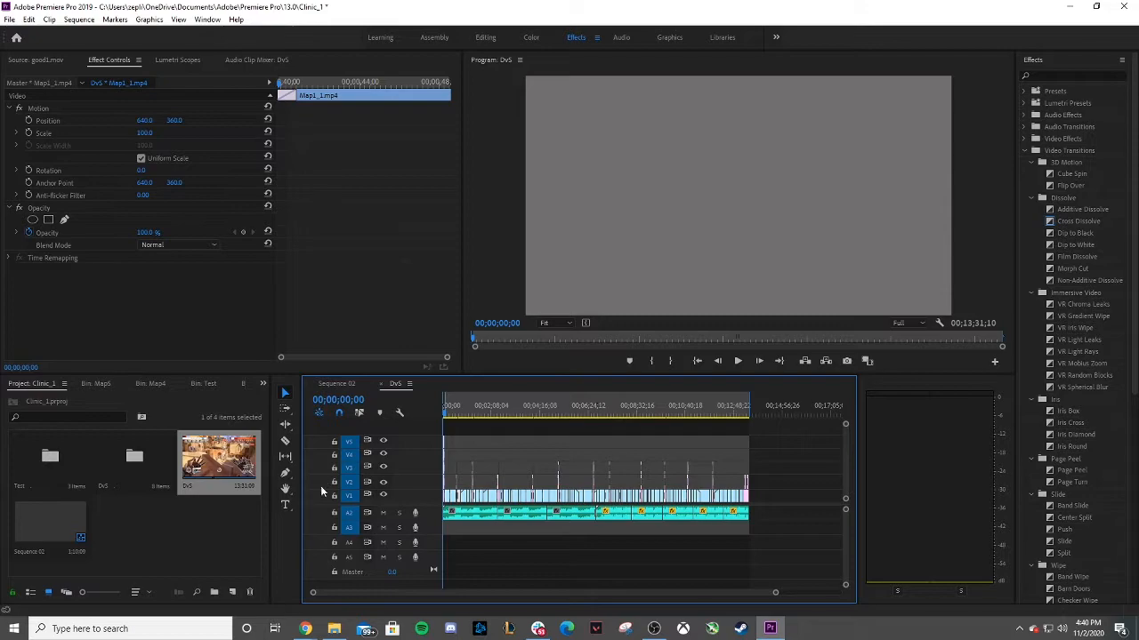
{"action": "left_click", "coordinate": [174, 545]}
{"action": "left_click", "coordinate": [211, 464]}
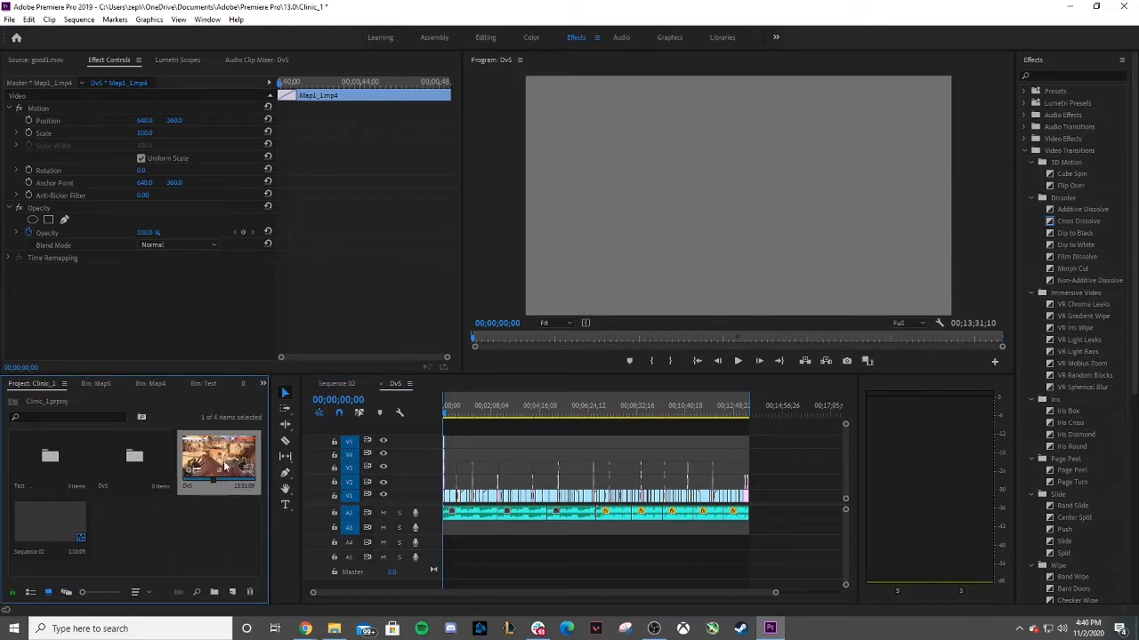
{"action": "left_click", "coordinate": [25, 539]}
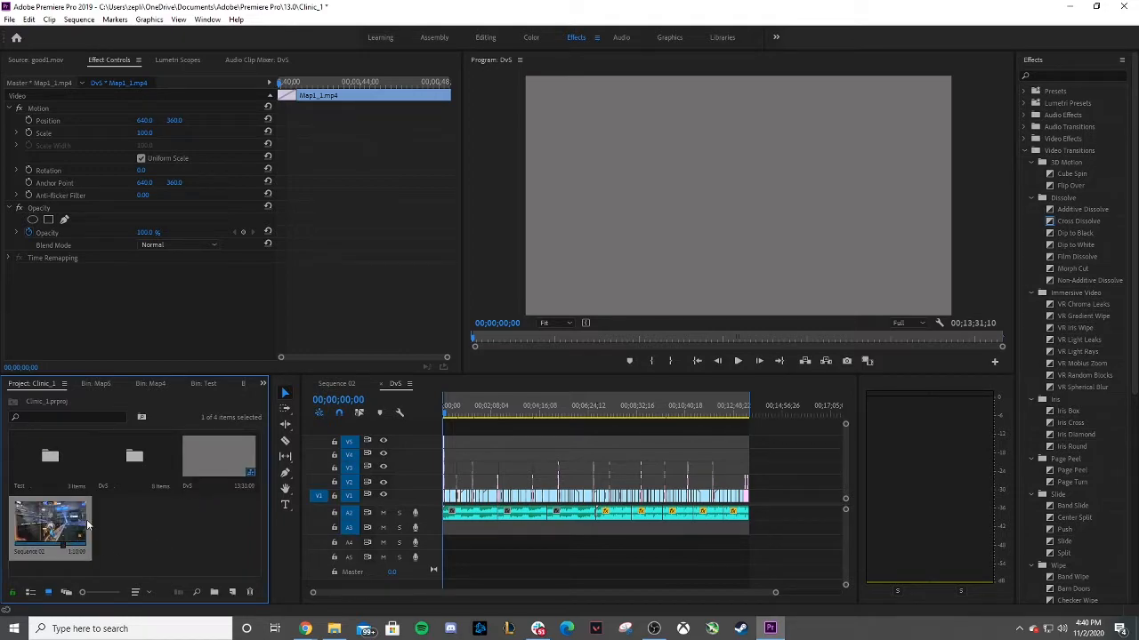
{"action": "double_click", "coordinate": [51, 531]}
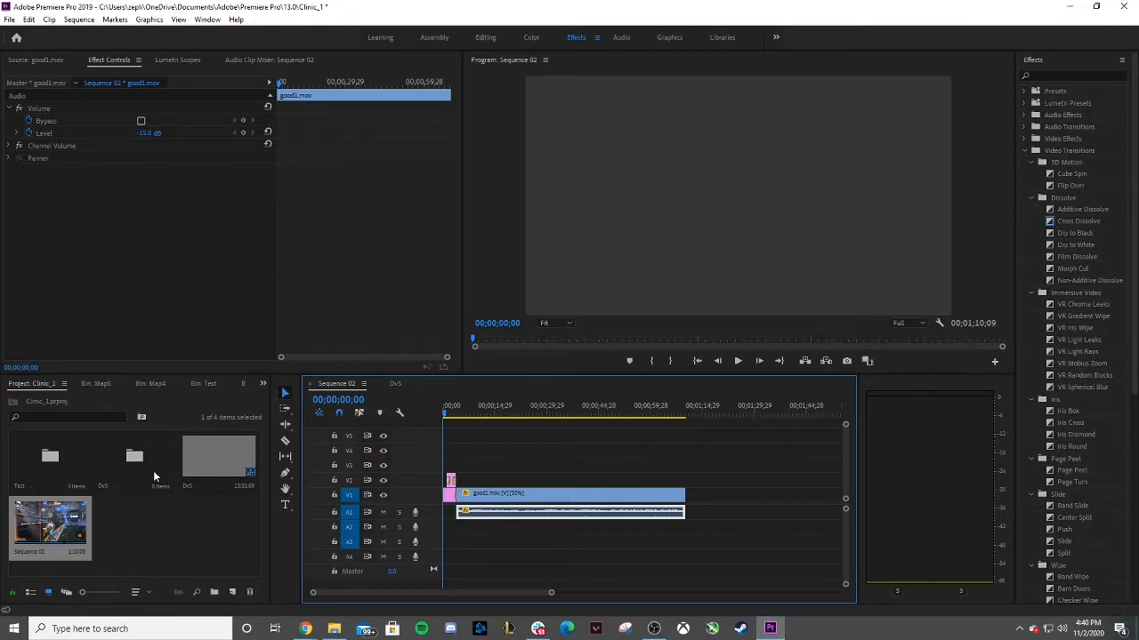
{"action": "double_click", "coordinate": [218, 457]}
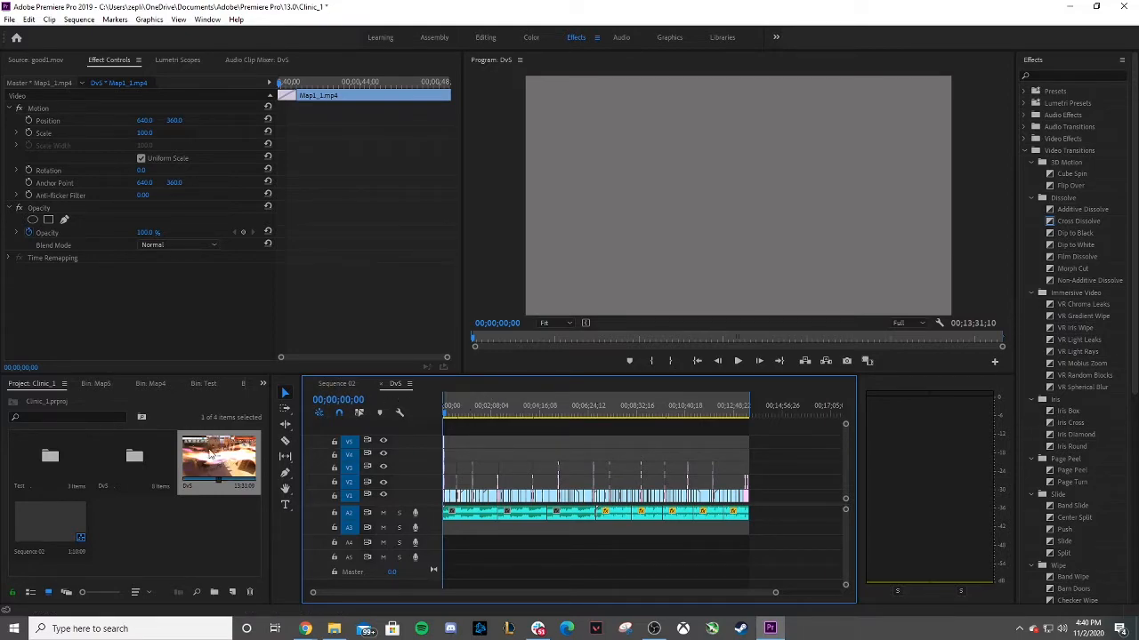
Export the DvS sequence as H.264 with Match Source - High bitrate to DvS_1.mp4, queue it in Media Encoder and close Media Encoder.
{"action": "left_click", "coordinate": [8, 18]}
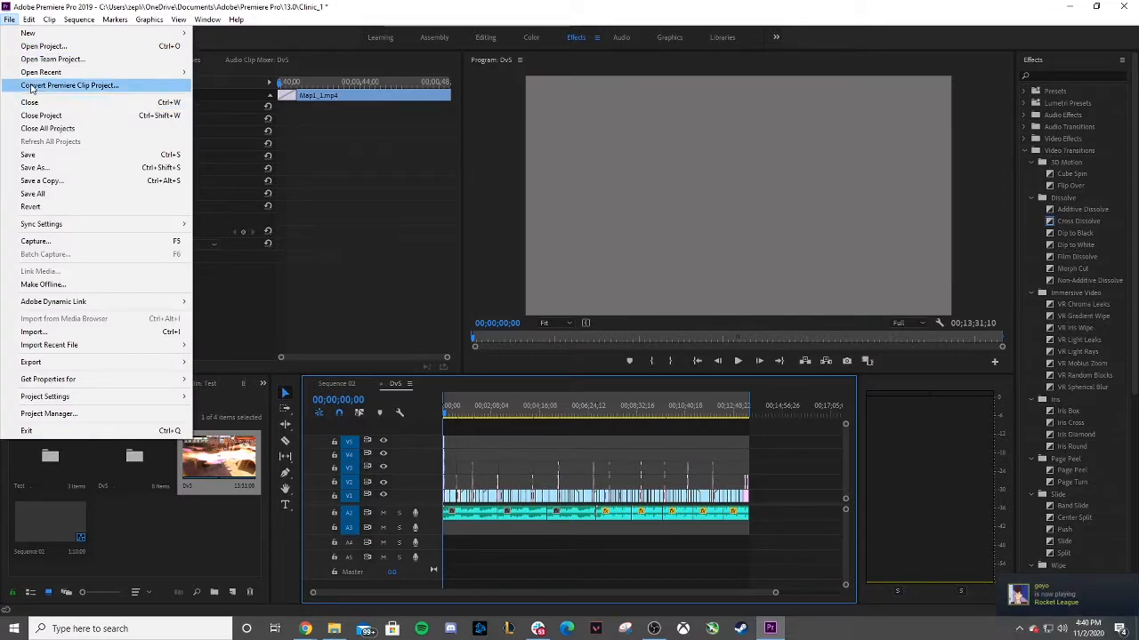
{"action": "mouse_move", "coordinate": [58, 367]}
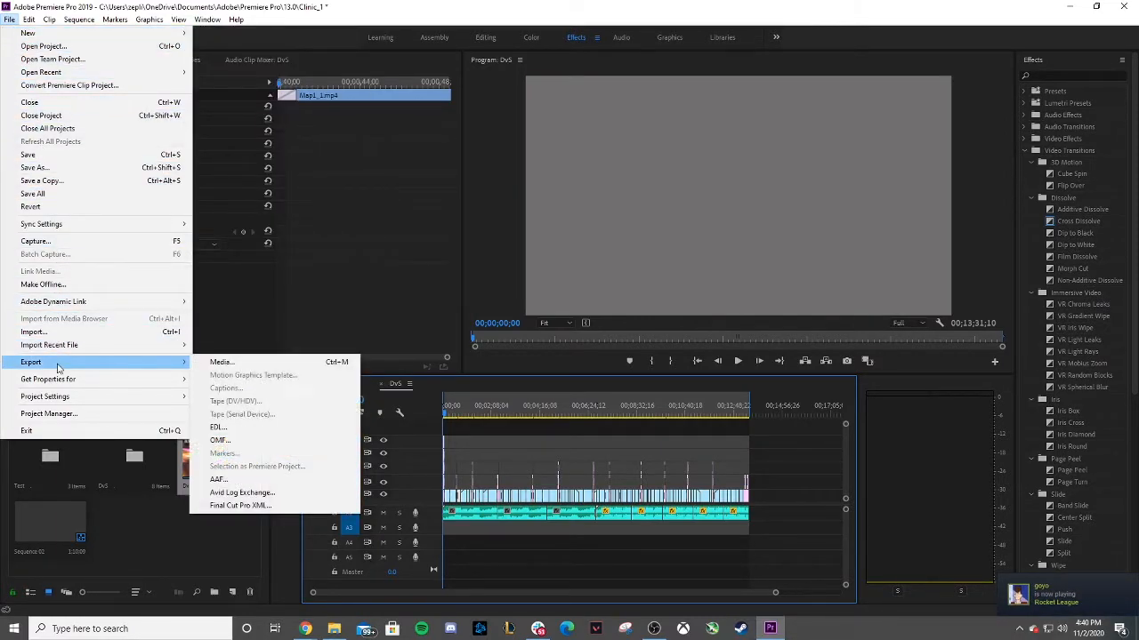
{"action": "left_click", "coordinate": [262, 366]}
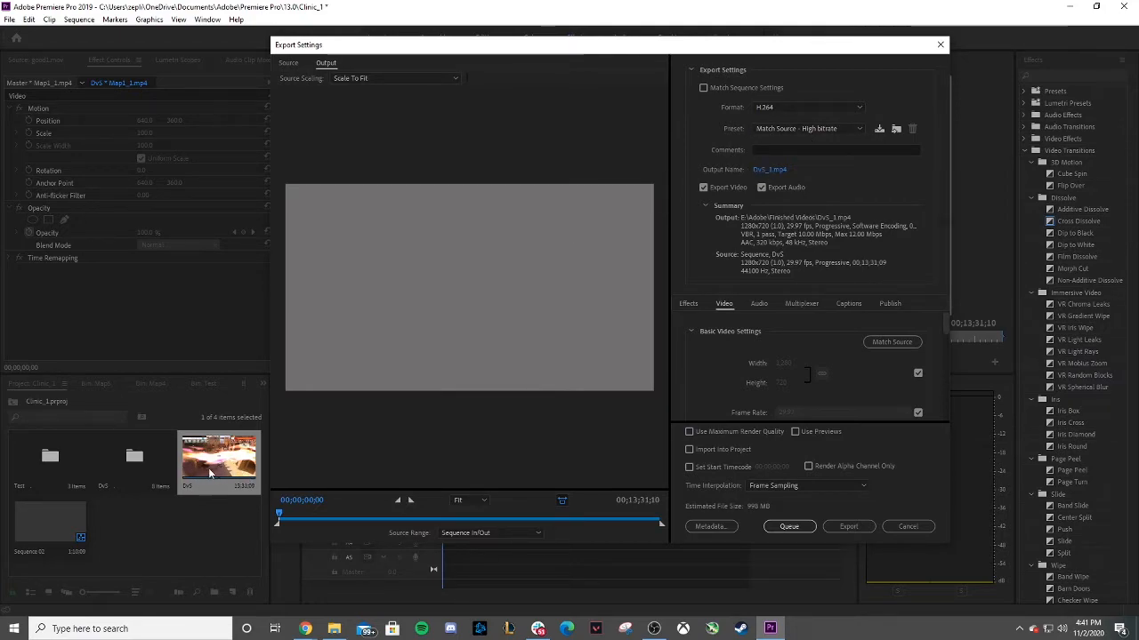
{"action": "left_click", "coordinate": [775, 106]}
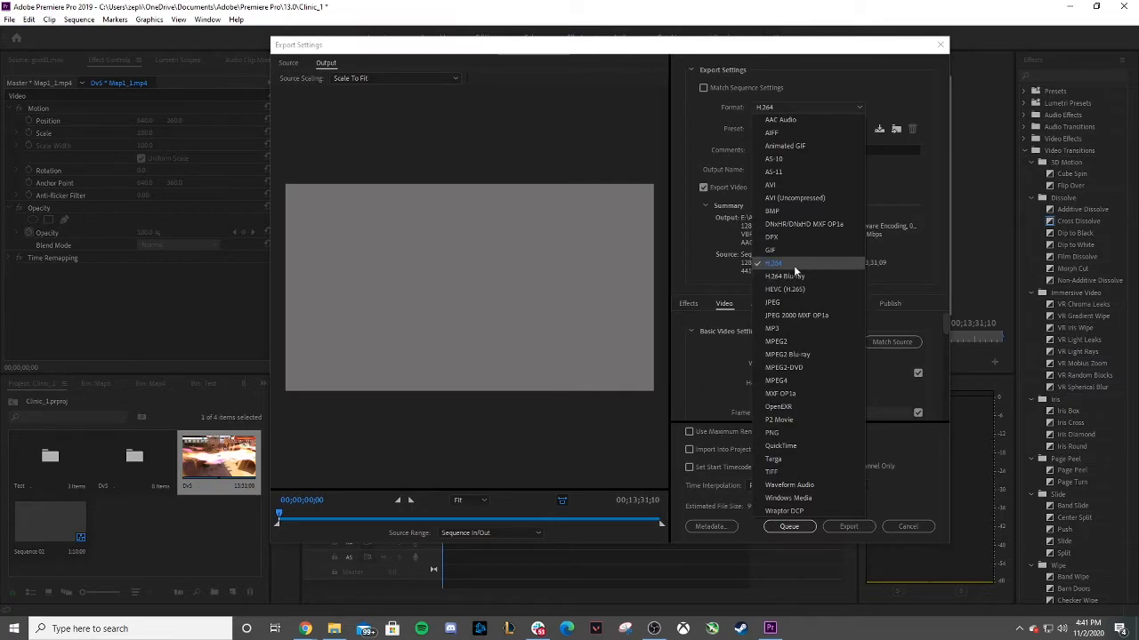
{"action": "left_click", "coordinate": [700, 238]}
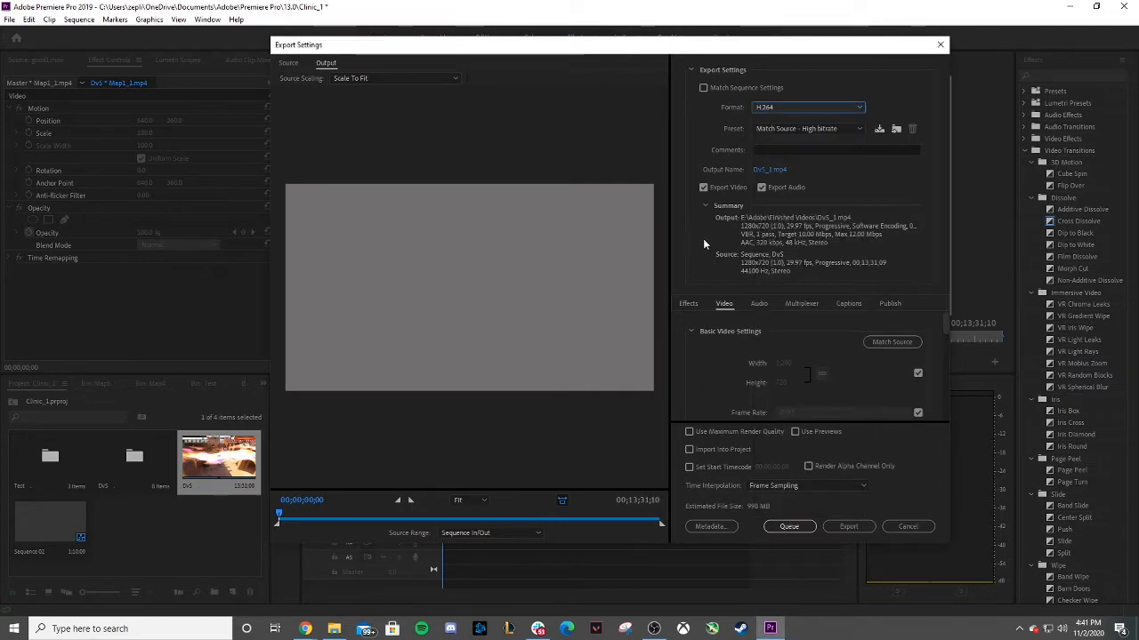
{"action": "left_click", "coordinate": [766, 170]}
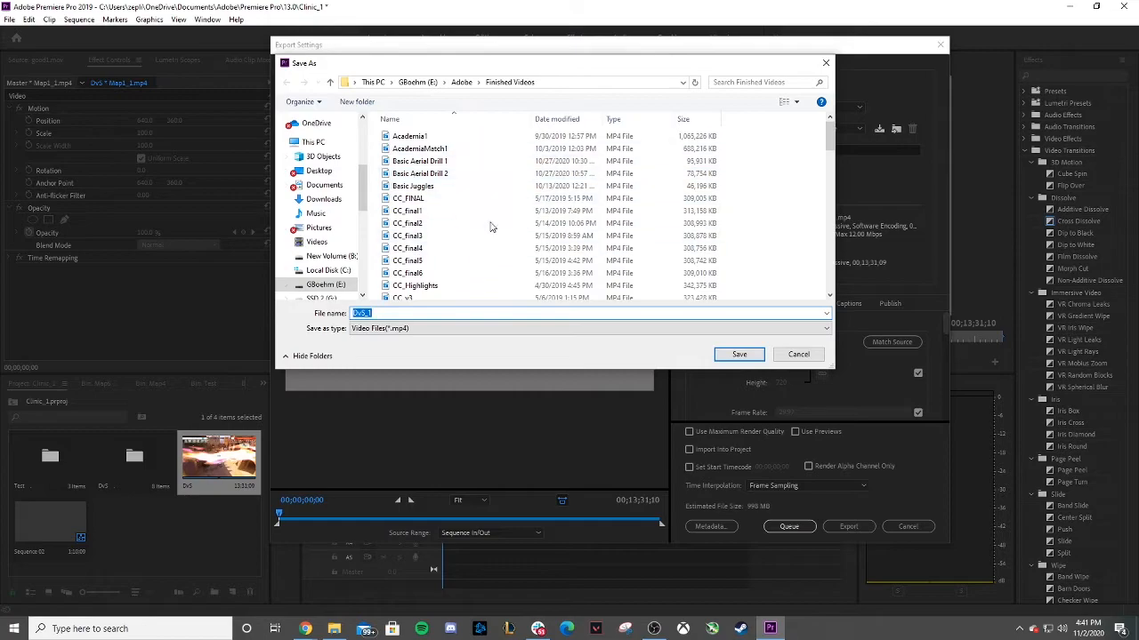
{"action": "left_click", "coordinate": [799, 355]}
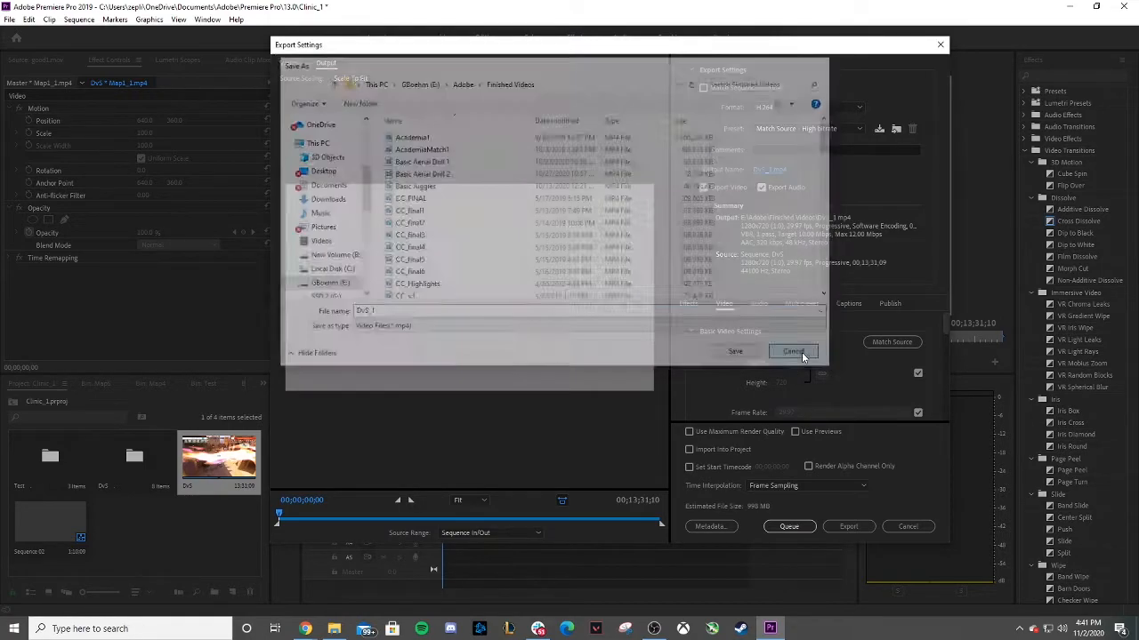
{"action": "left_click", "coordinate": [784, 526]}
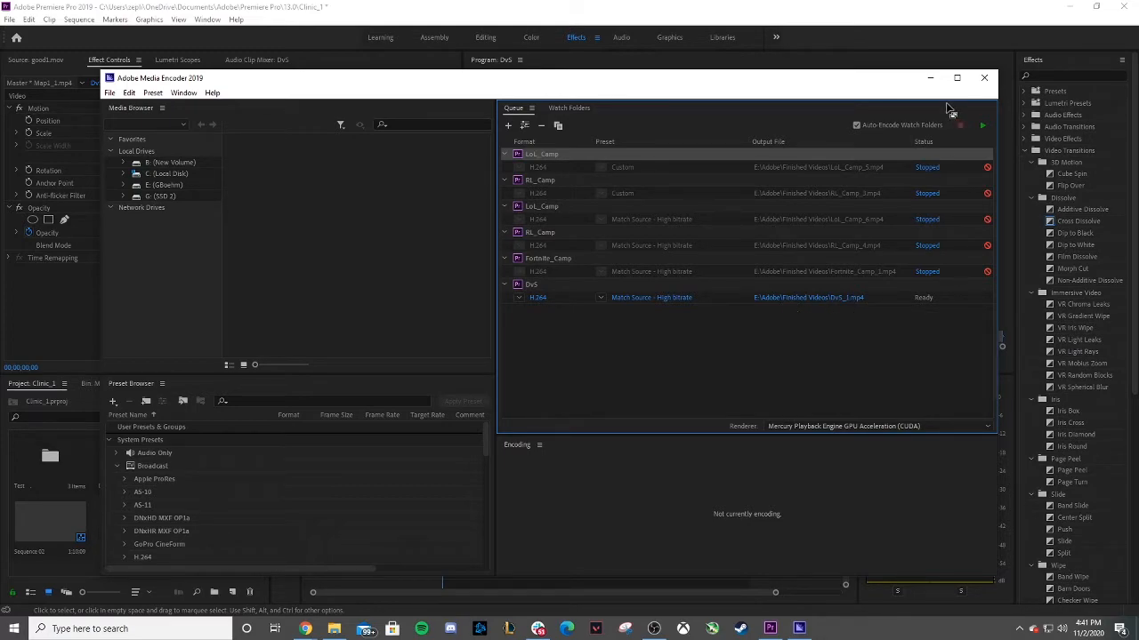
{"action": "left_click", "coordinate": [984, 77]}
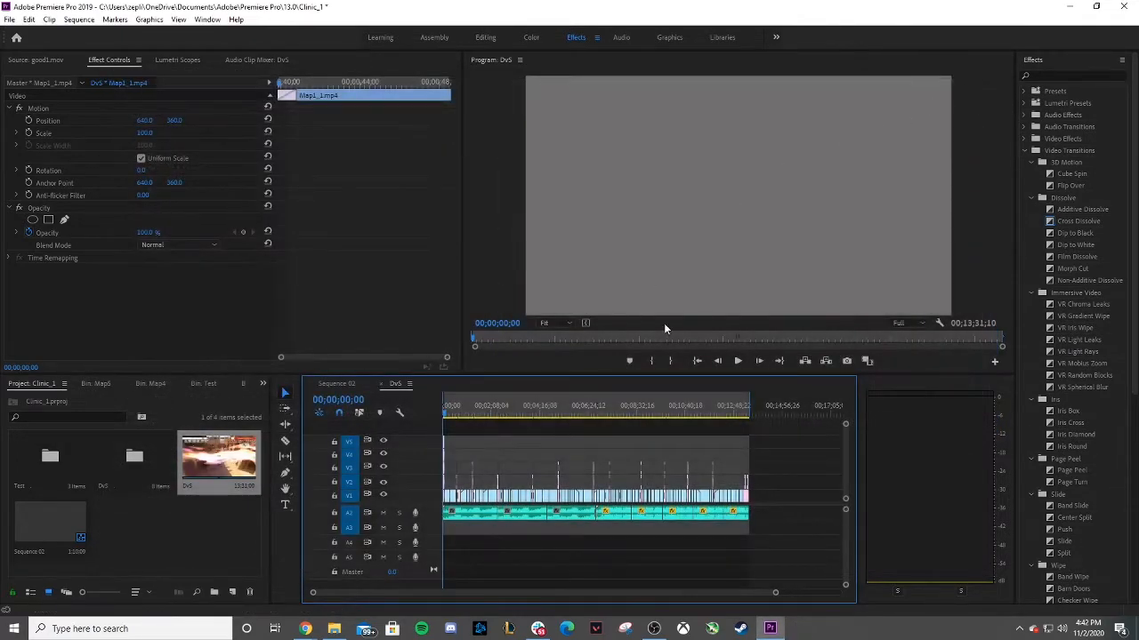